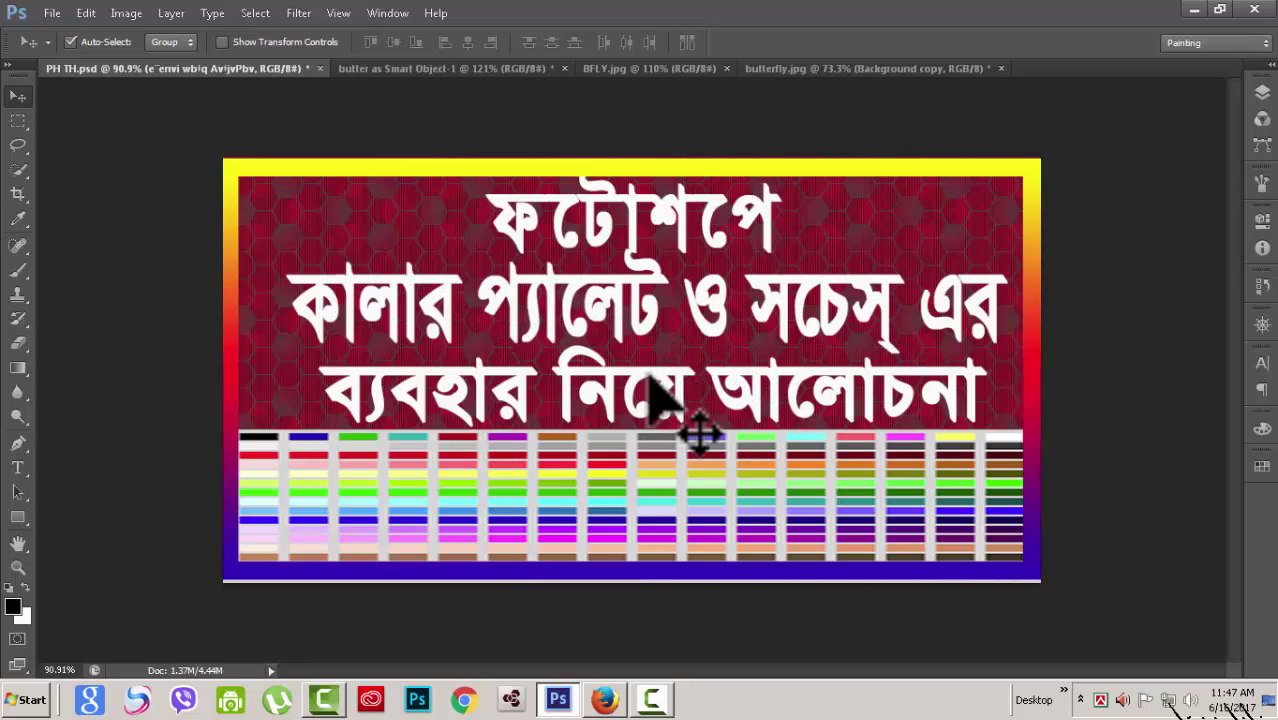
- Switch to the 'butter as Smart Object-1' butterfly document tab
click(432, 69)
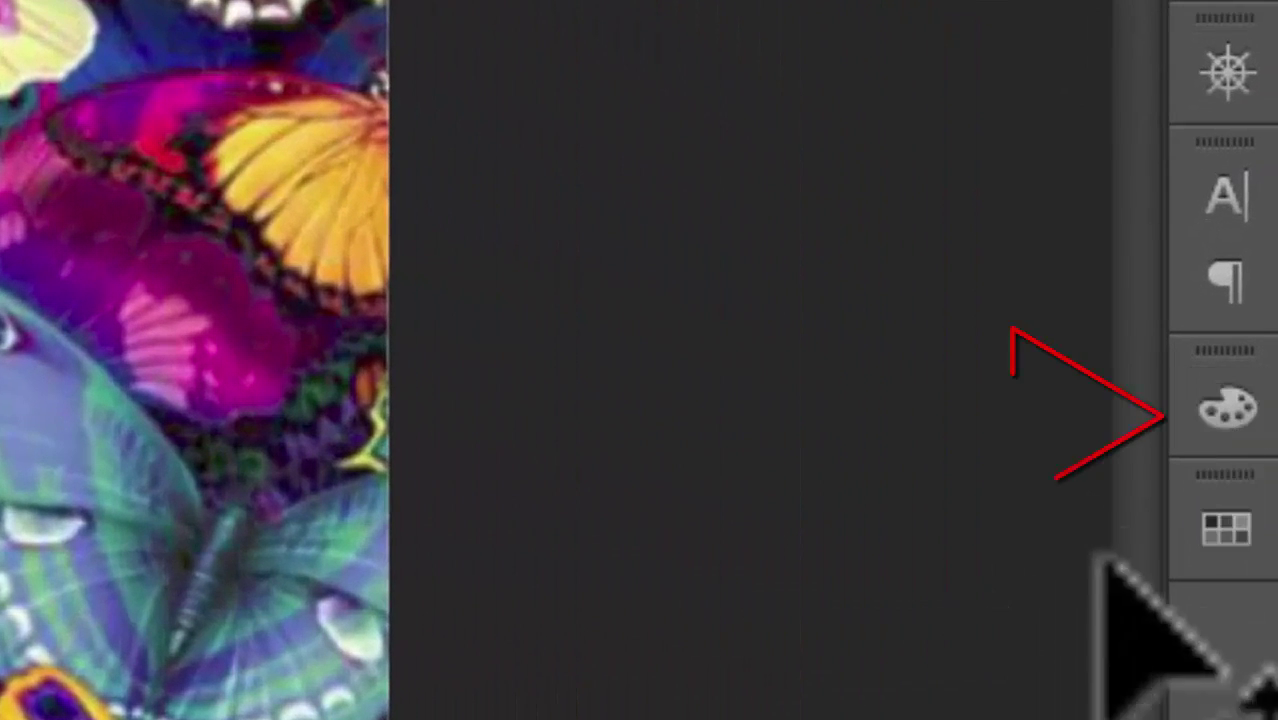
- Expand the Color and Swatches panels from the right-hand panel strip
click(1226, 404)
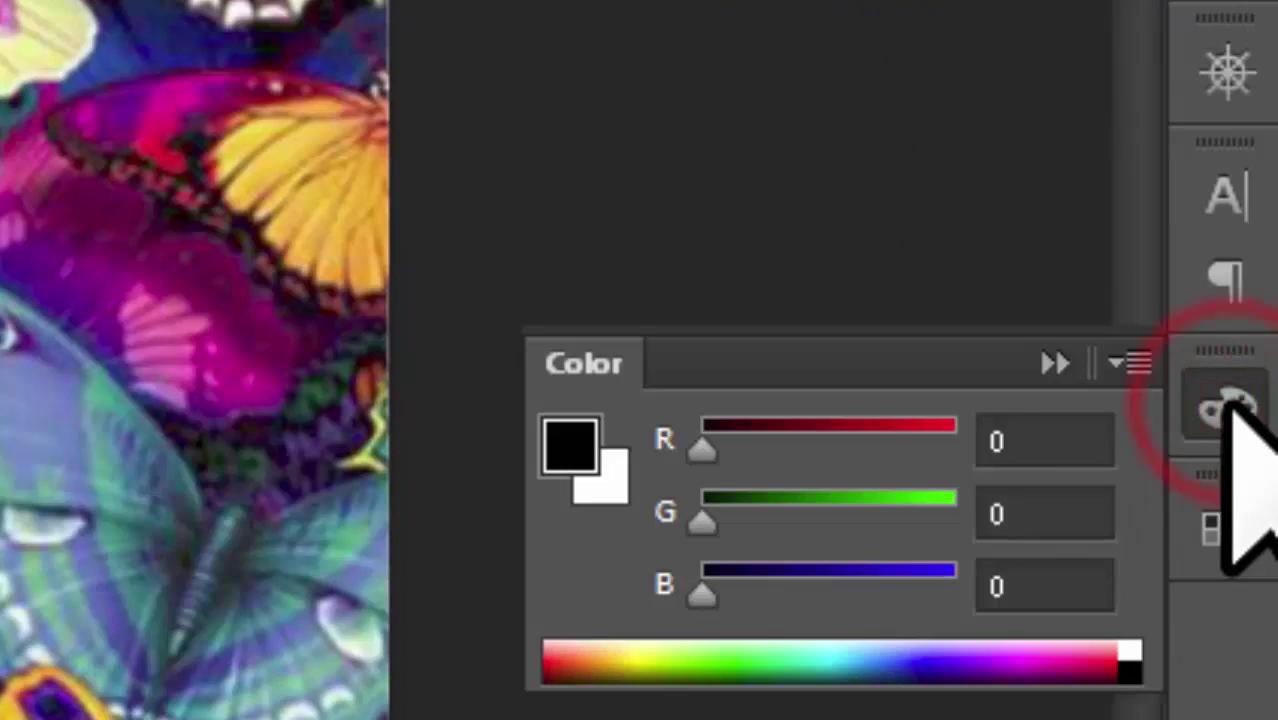
click(1034, 356)
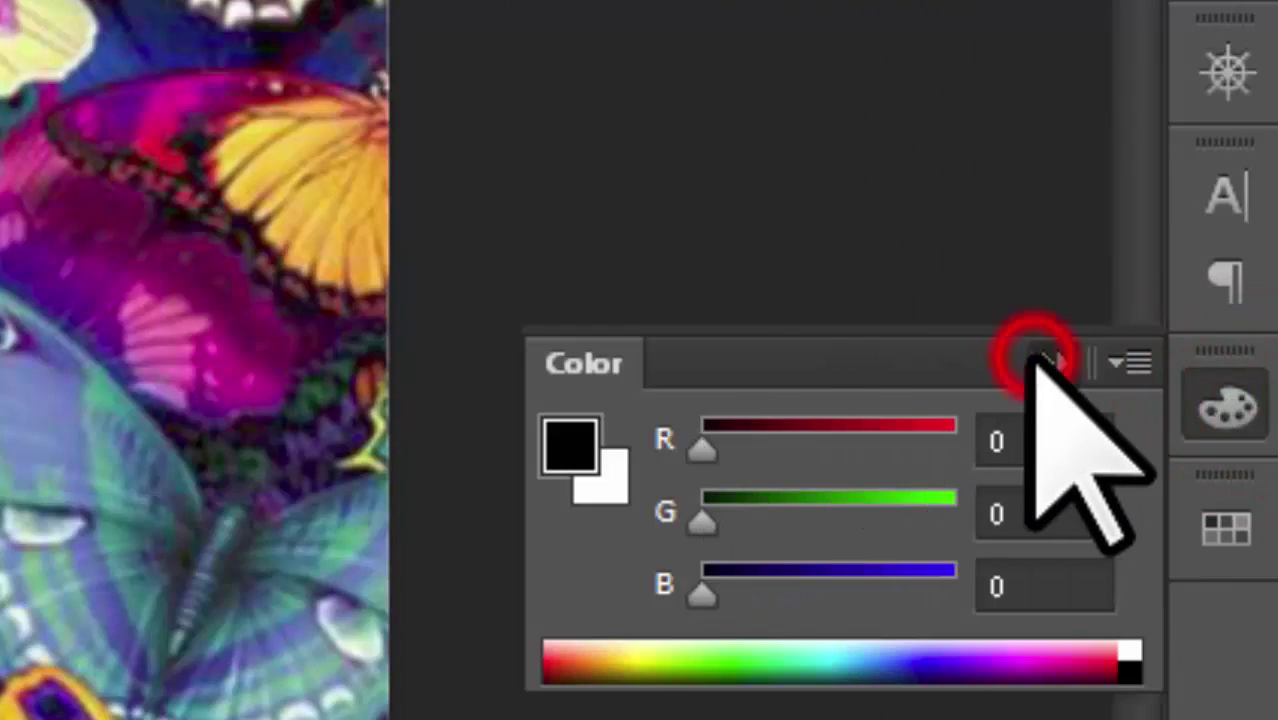
click(1226, 405)
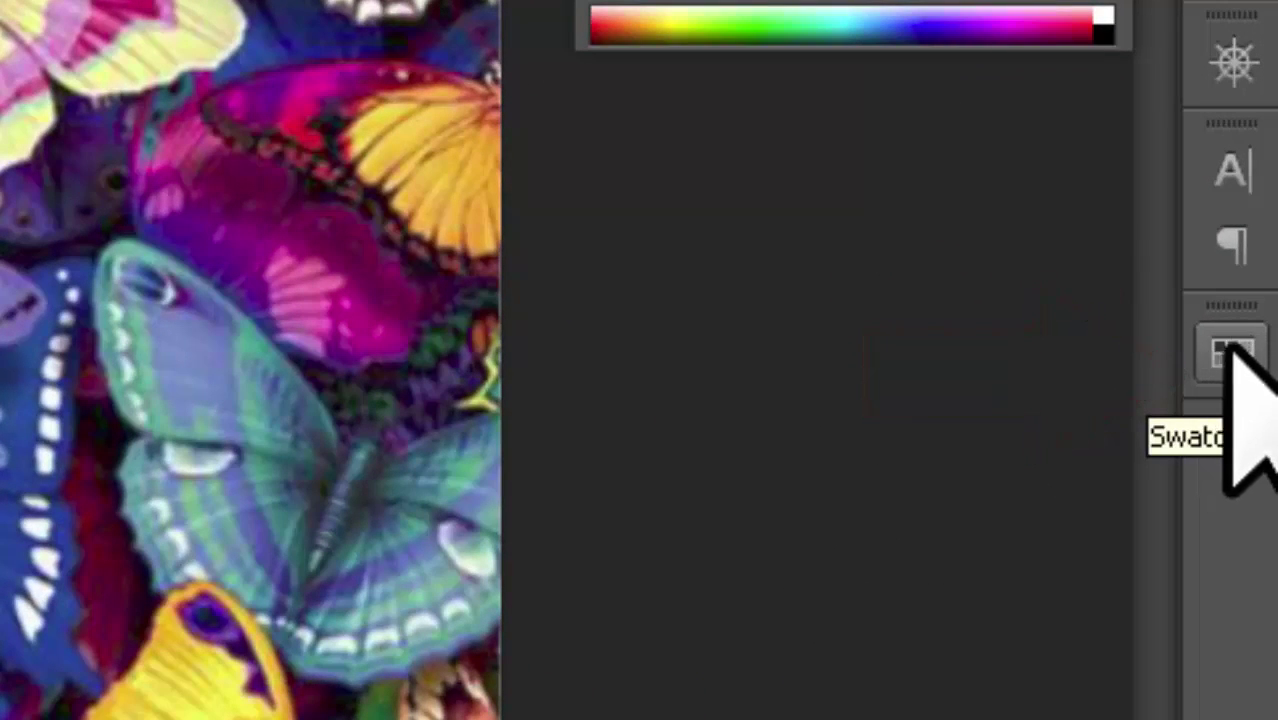
click(1230, 350)
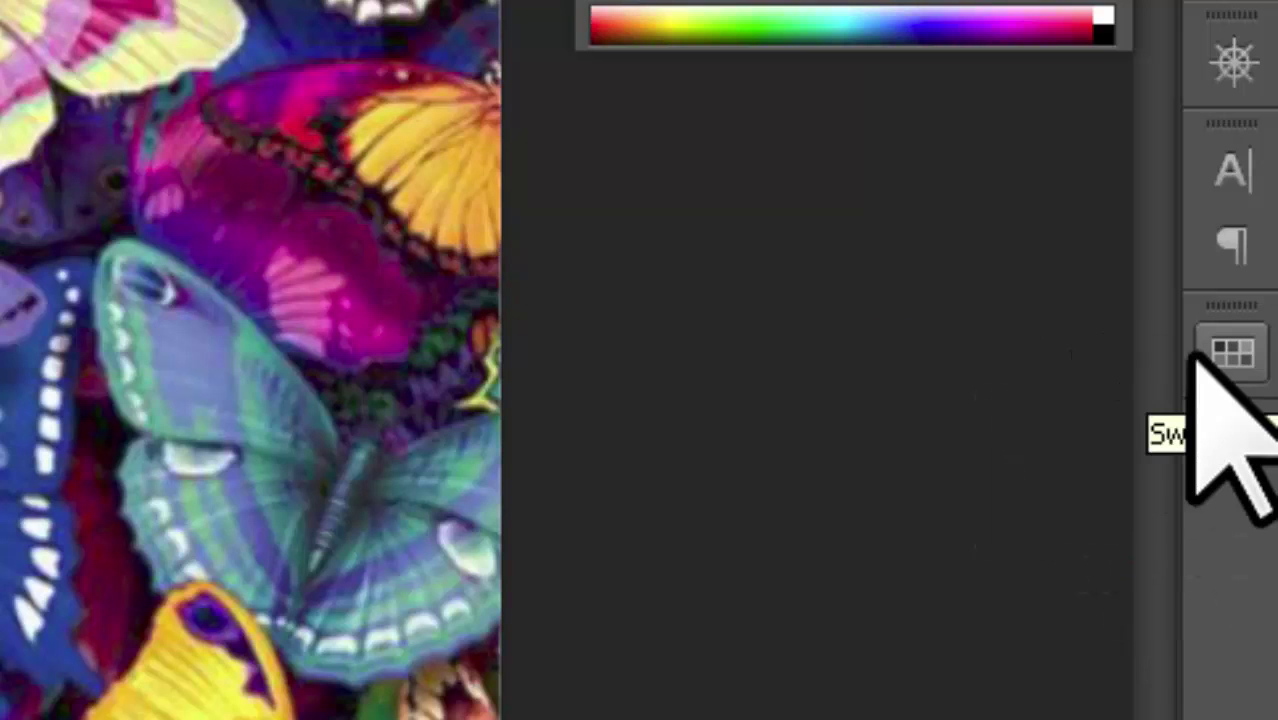
click(1215, 345)
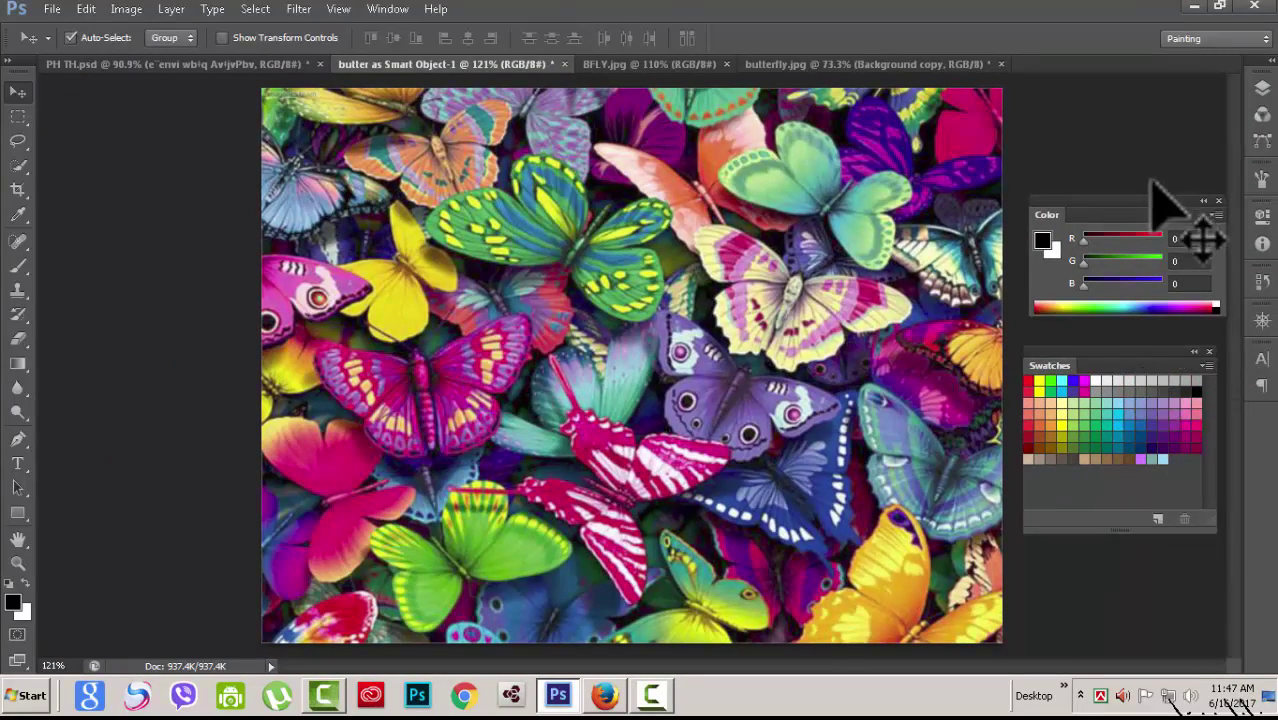
- Float the Color panel out of the dock and stack Swatches directly above it
drag(1155, 200, 885, 232)
drag(1093, 356, 1109, 100)
drag(872, 248, 1138, 316)
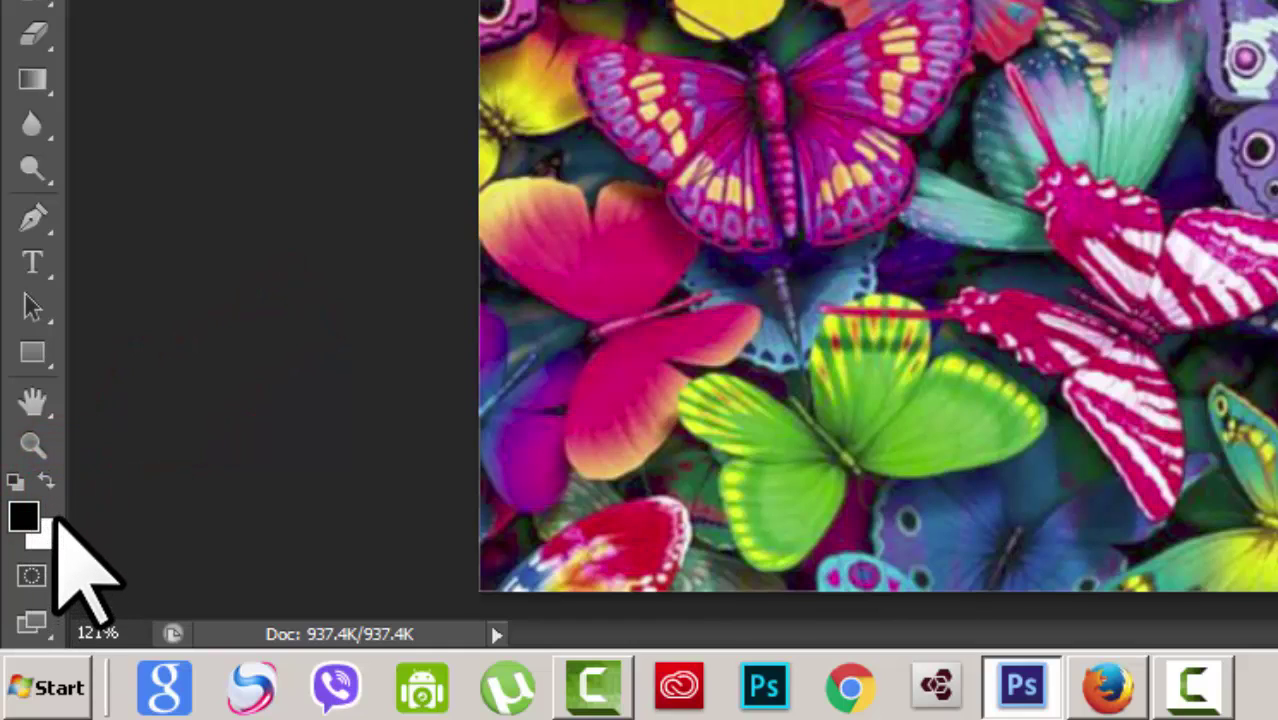
- Swap foreground and background colours a few times with X, then pick a red foreground
key(x)
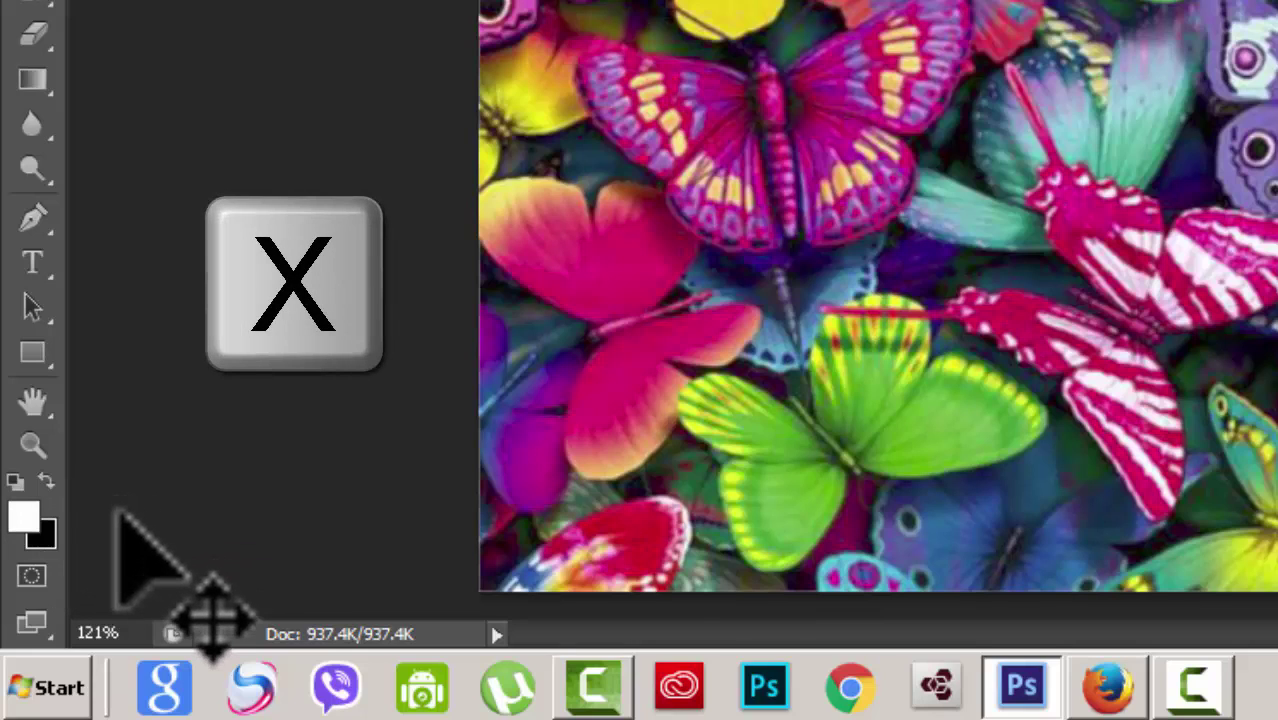
key(x)
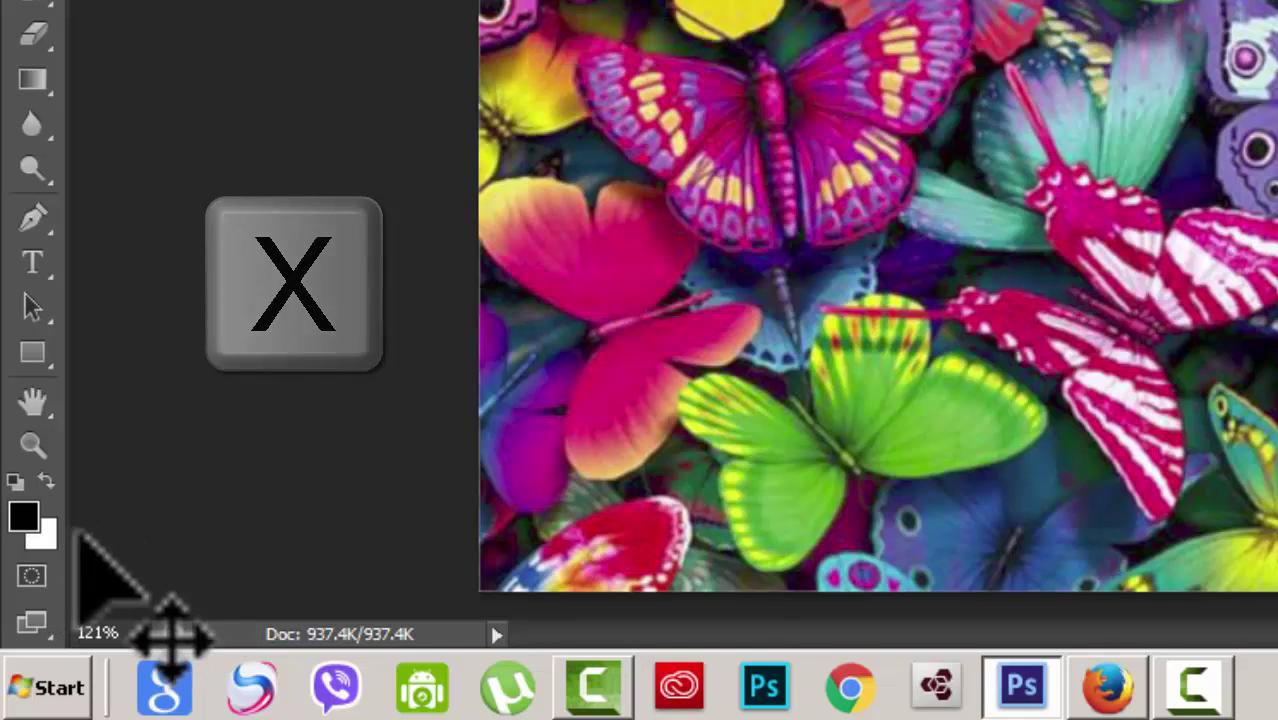
key(x)
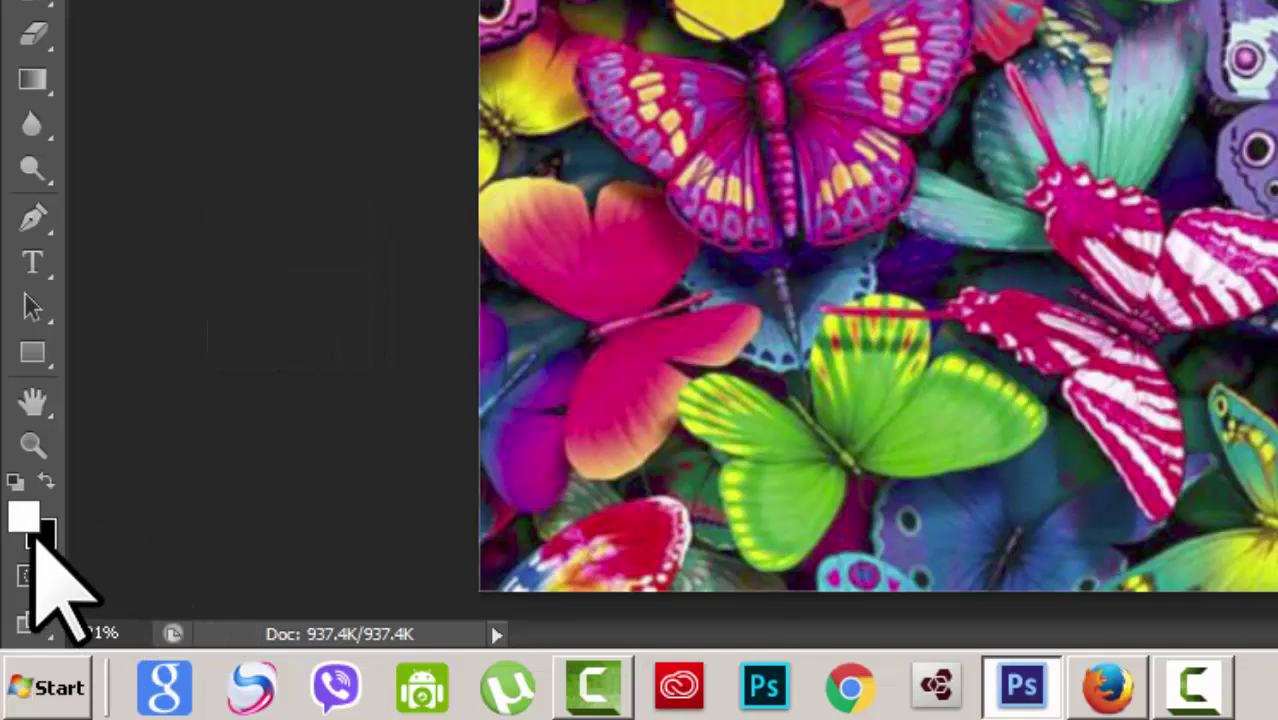
key(x)
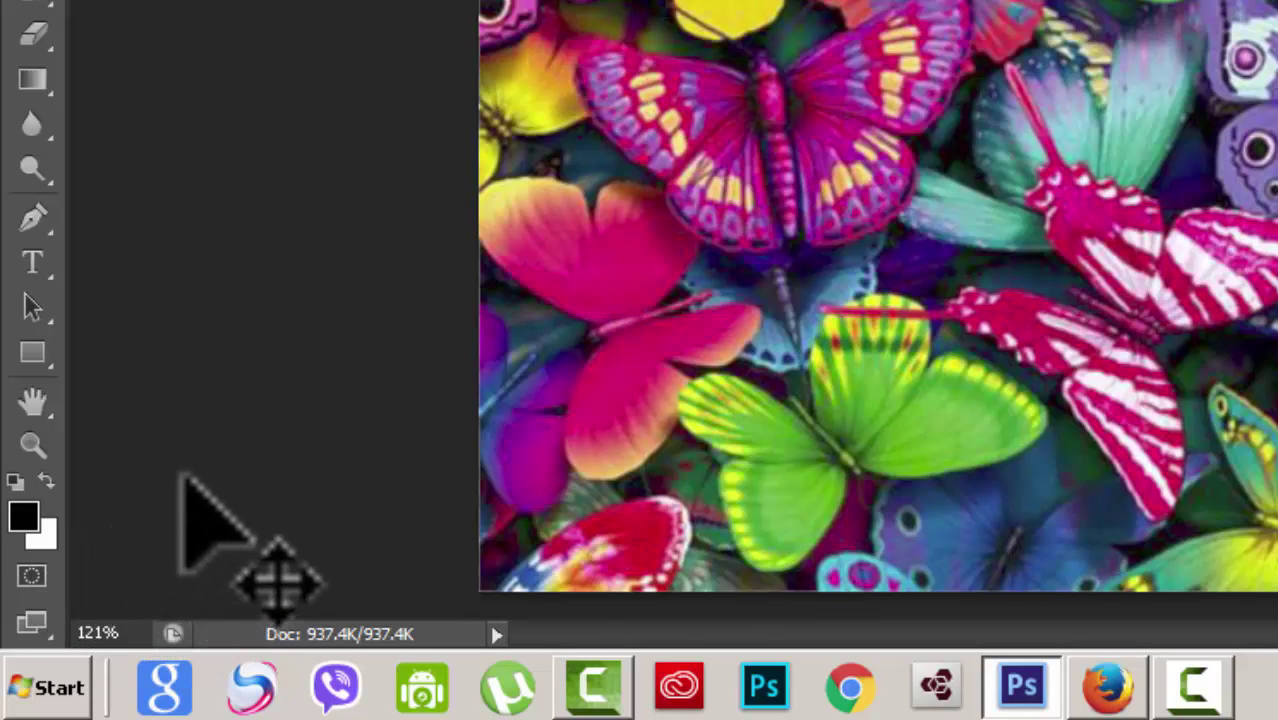
click(24, 516)
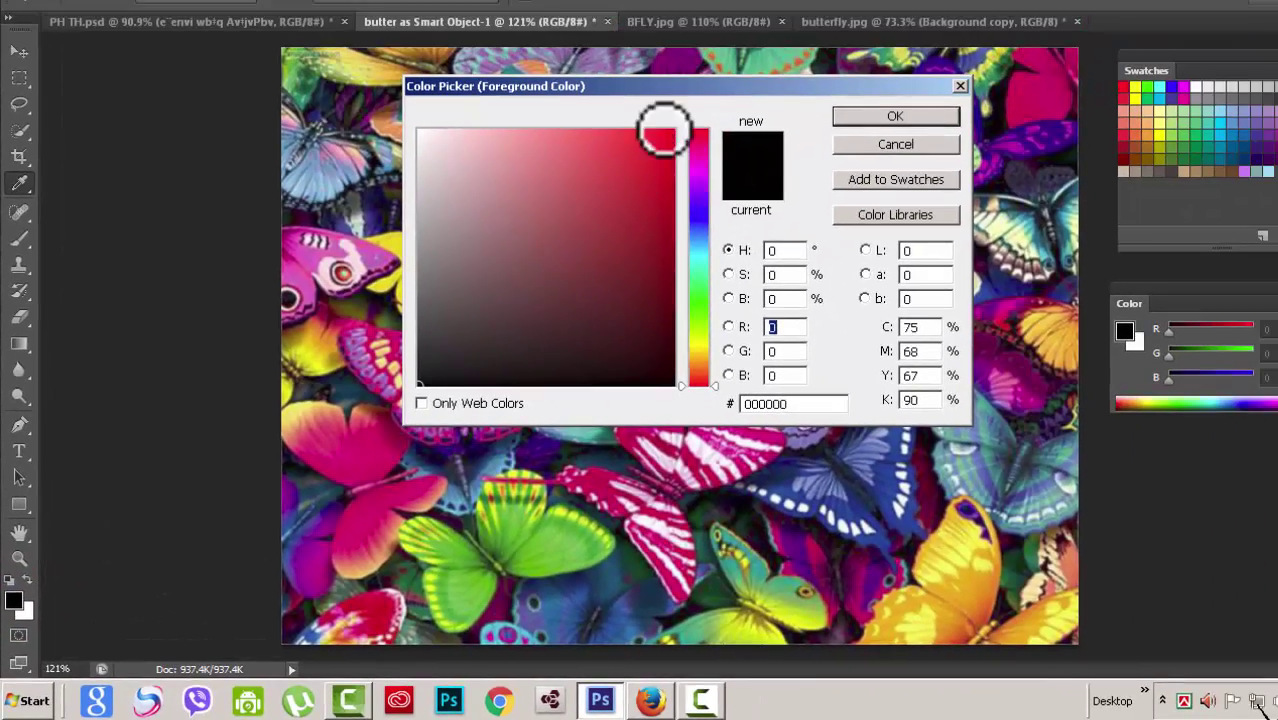
click(663, 130)
click(905, 116)
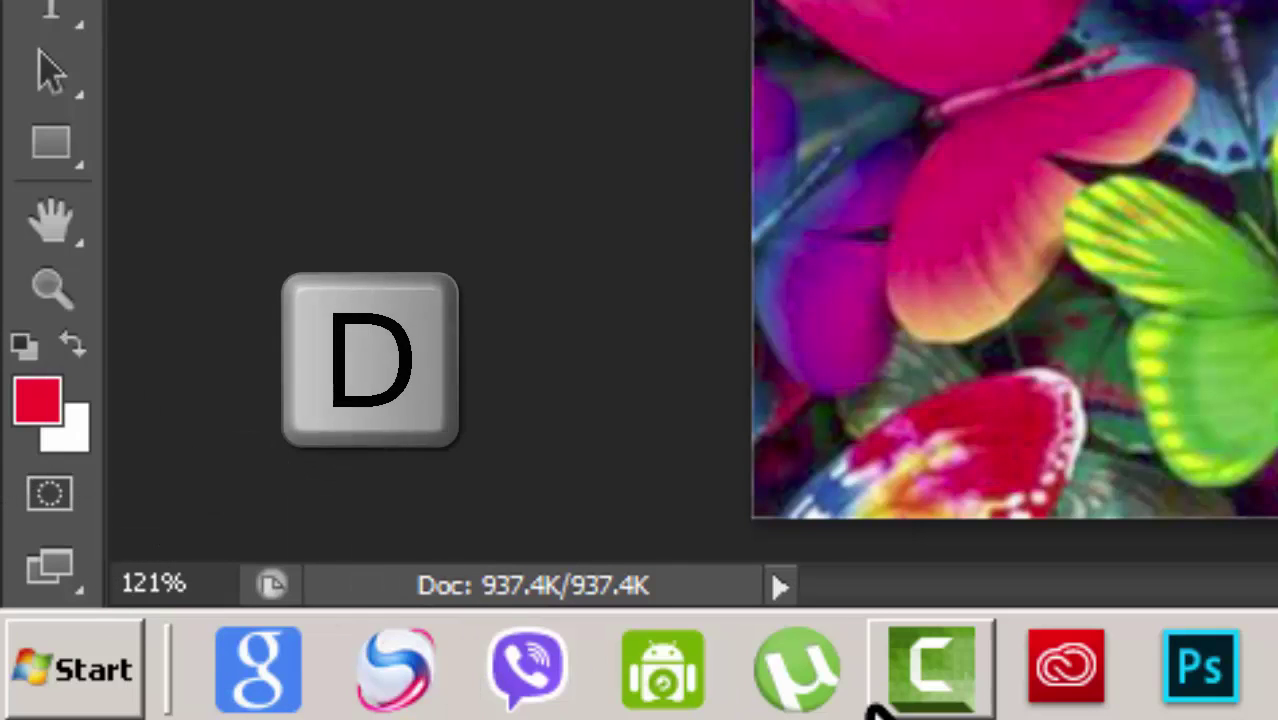
- Reset colours to default with D and set the foreground to red (251, 6, 6)
key(d)
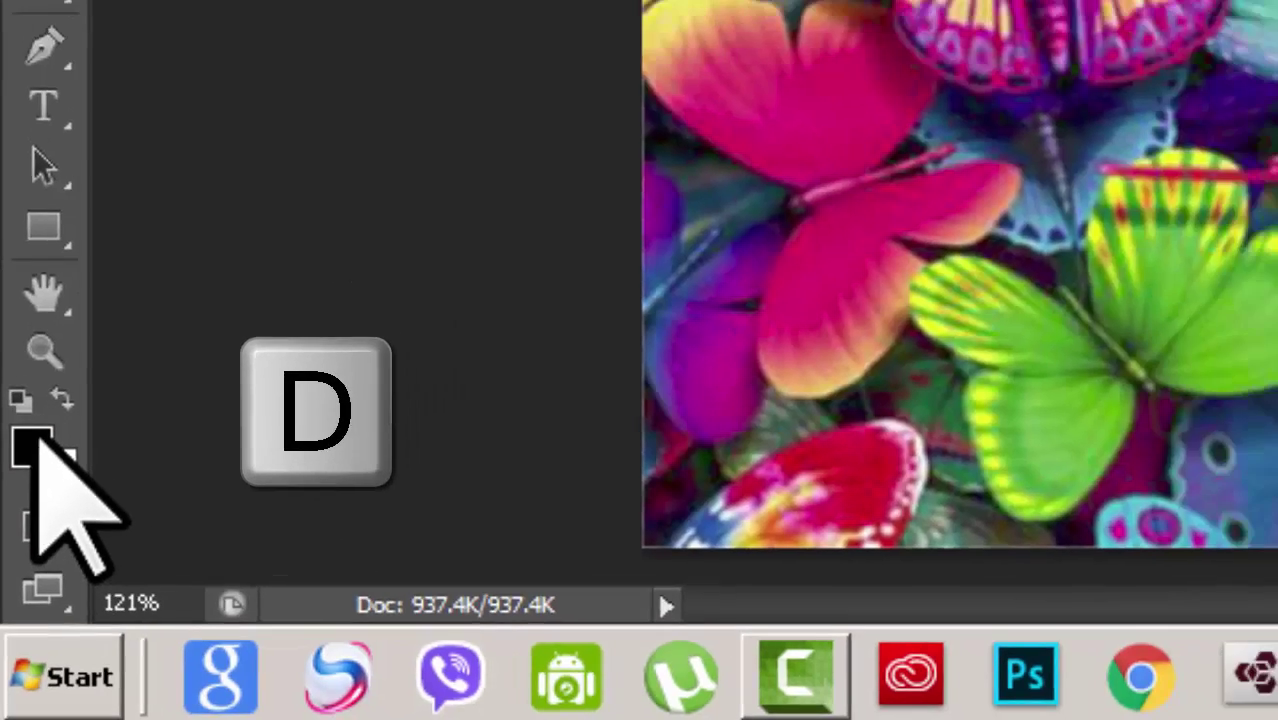
click(37, 400)
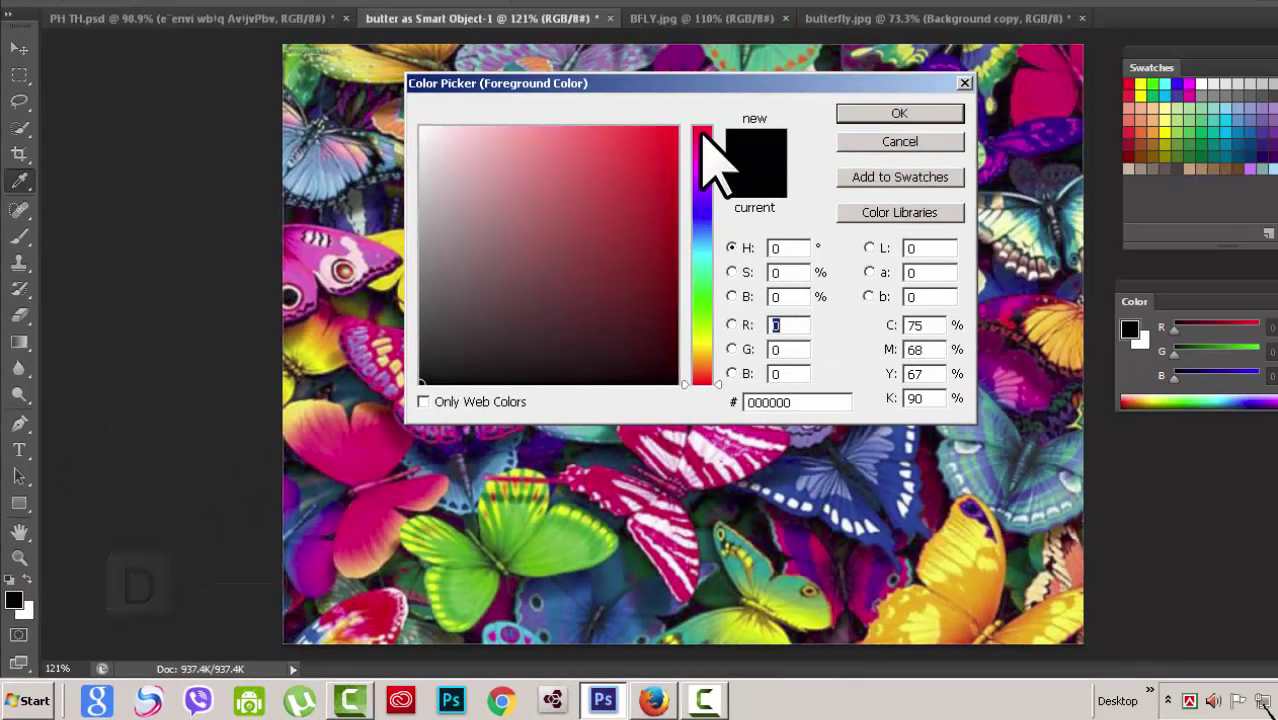
click(672, 130)
click(880, 114)
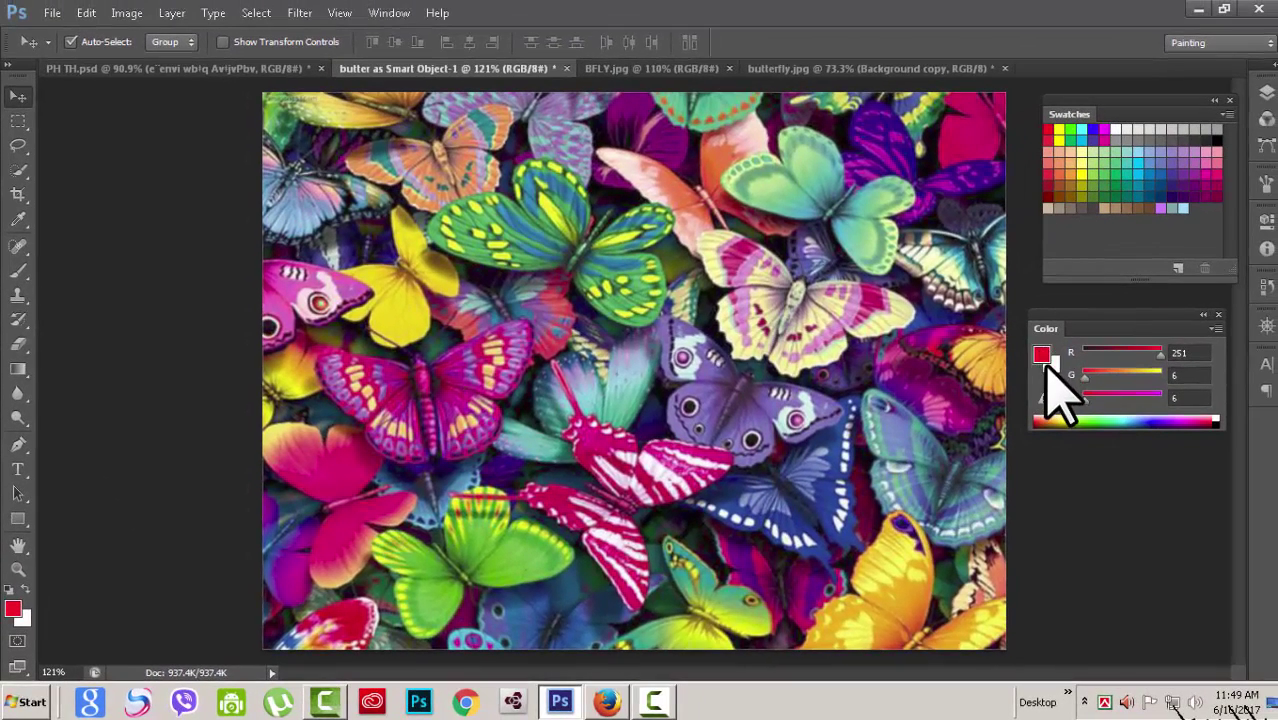
- Set the background colour to a saturated blue in the Color Picker
click(22, 620)
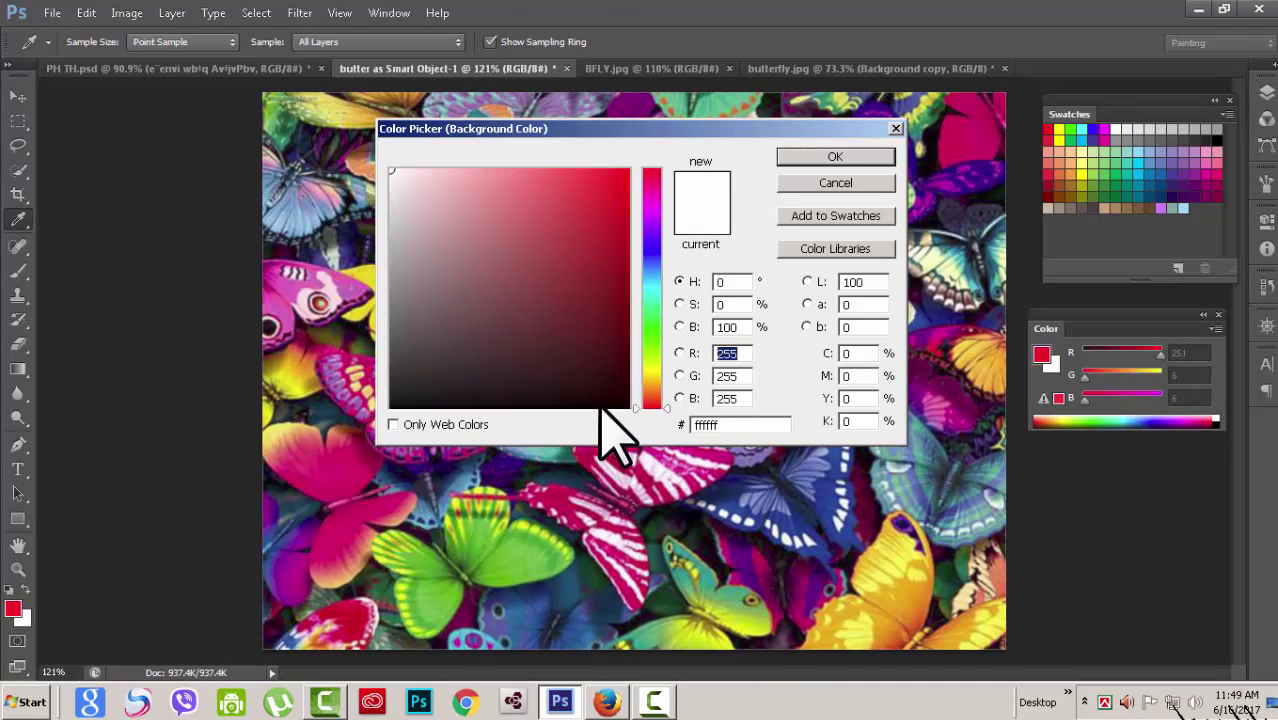
click(622, 171)
click(880, 157)
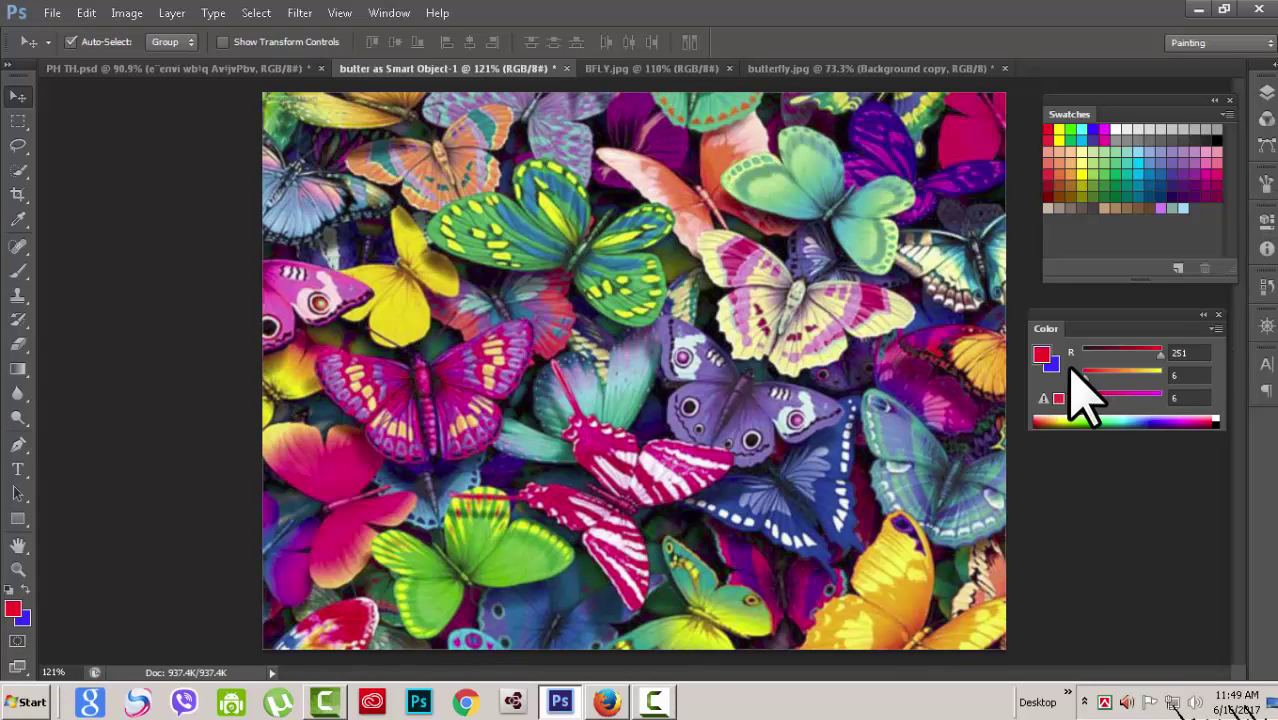
- Change the foreground colour to green 06fb6e (RGB 6, 251, 110)
click(1041, 352)
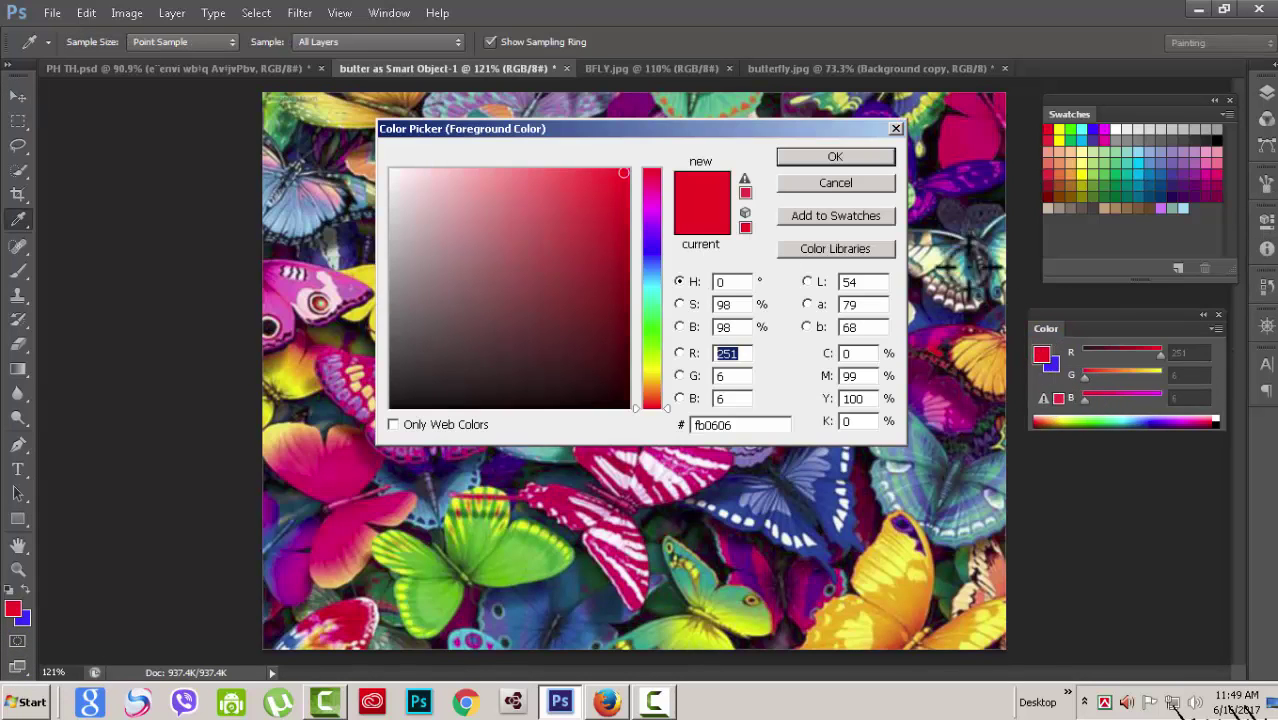
click(845, 183)
click(1042, 353)
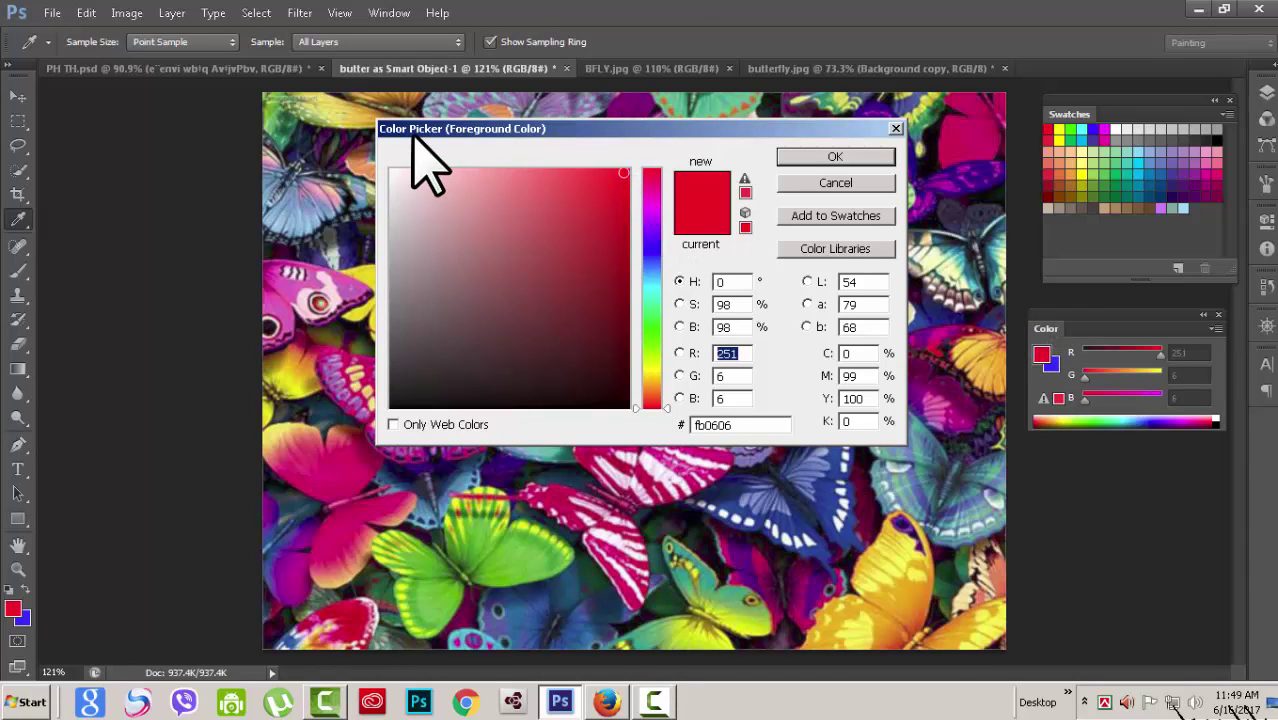
click(655, 312)
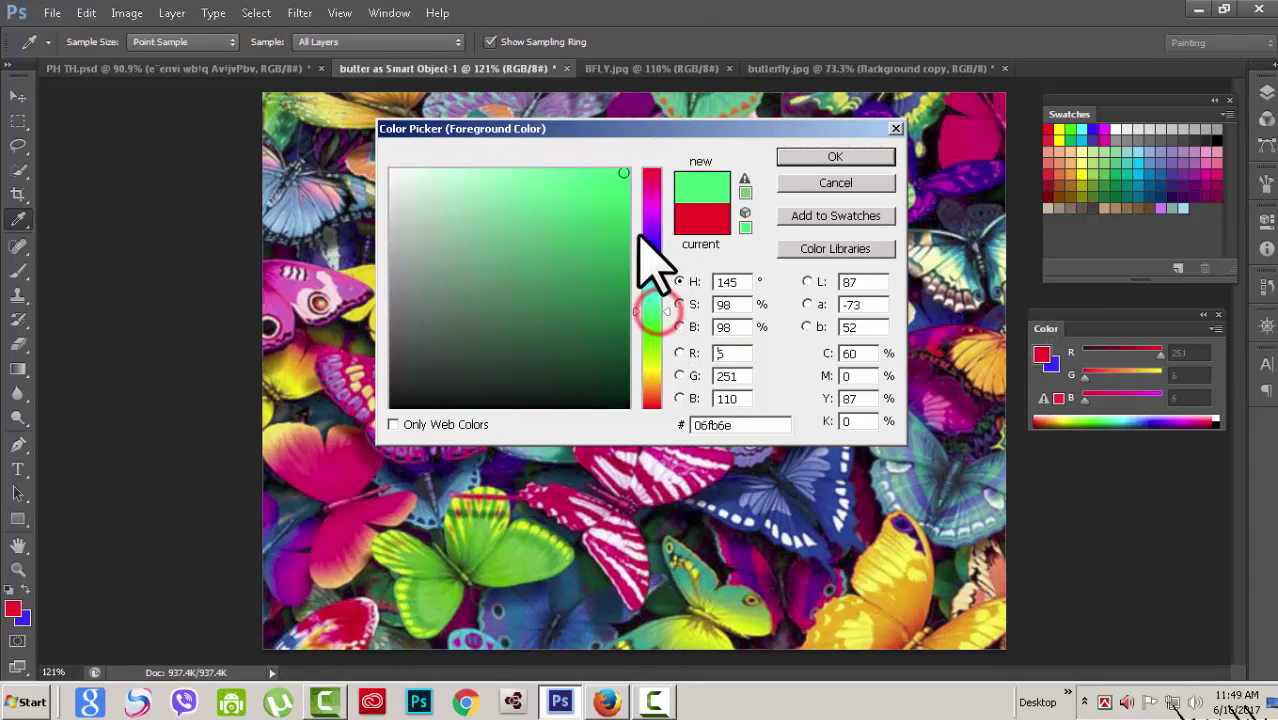
click(884, 157)
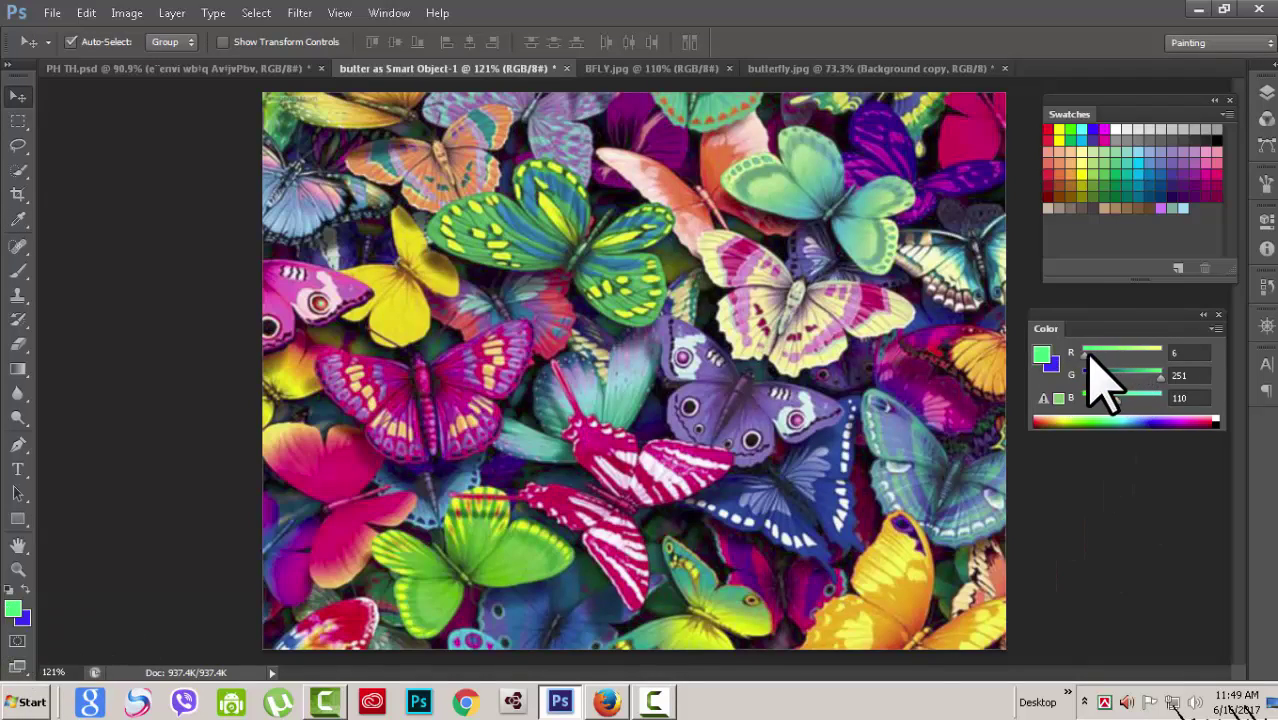
- Mix the foreground to magenta R213, G70, B213 with the Color panel sliders
drag(1089, 357, 1145, 352)
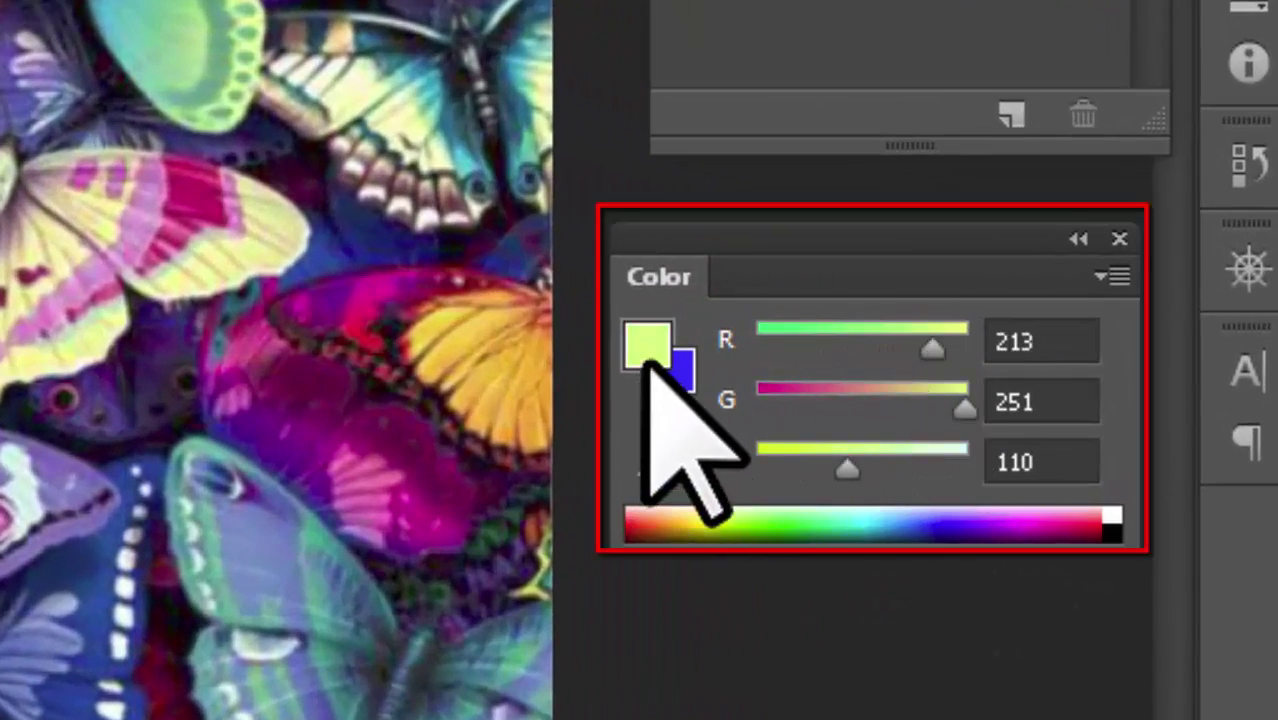
drag(962, 409, 813, 405)
drag(840, 470, 932, 470)
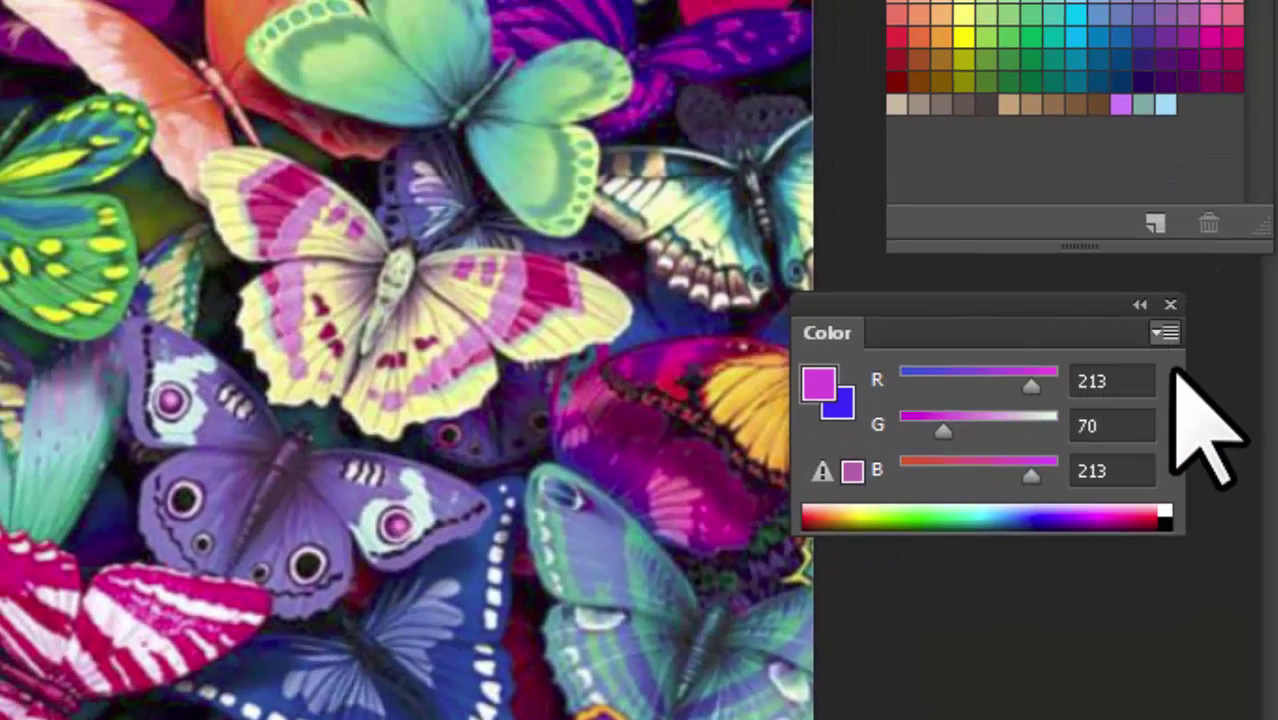
click(1165, 332)
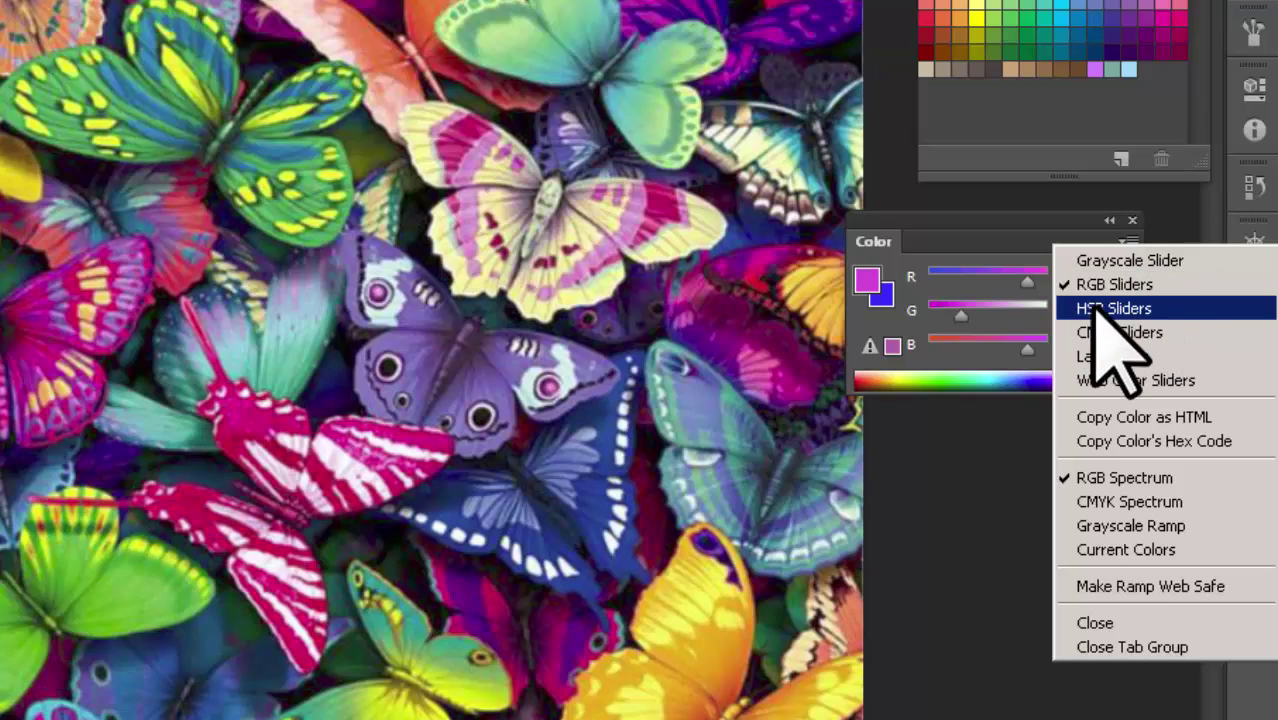
- Try Web Color Sliders, return to RGB Sliders, and set the colour ramp to Current Colors
click(1150, 380)
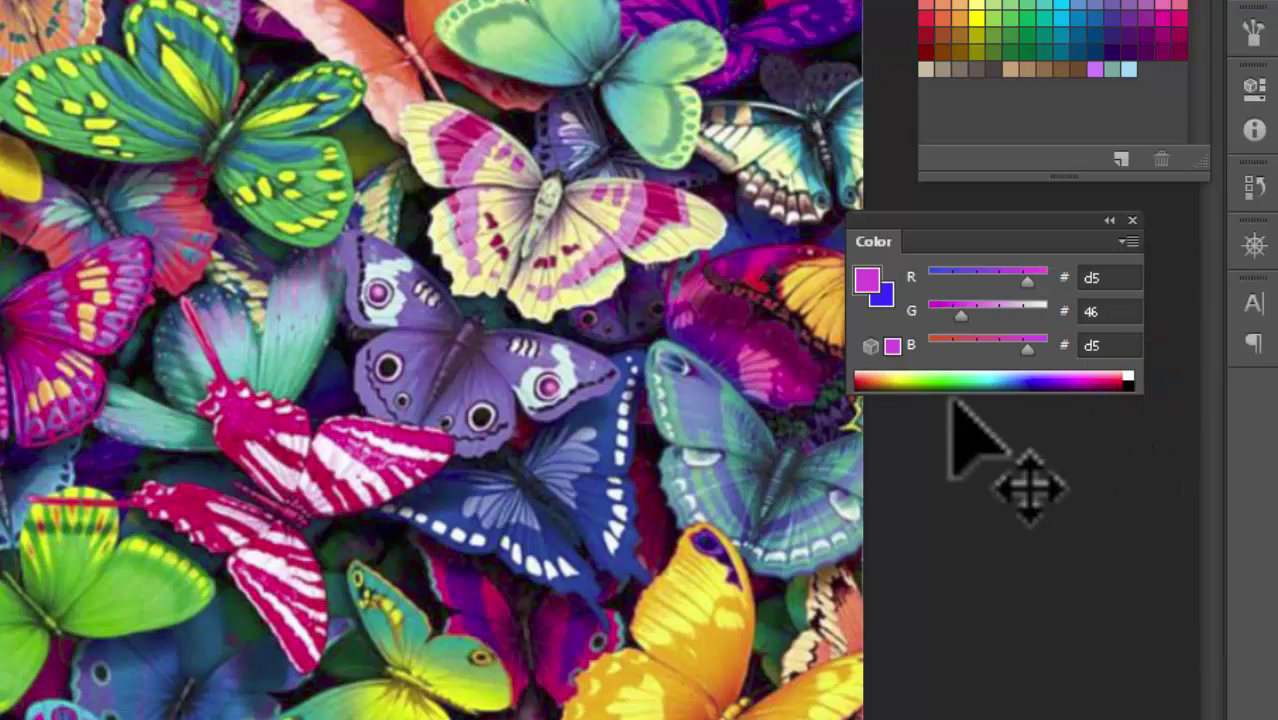
click(1128, 241)
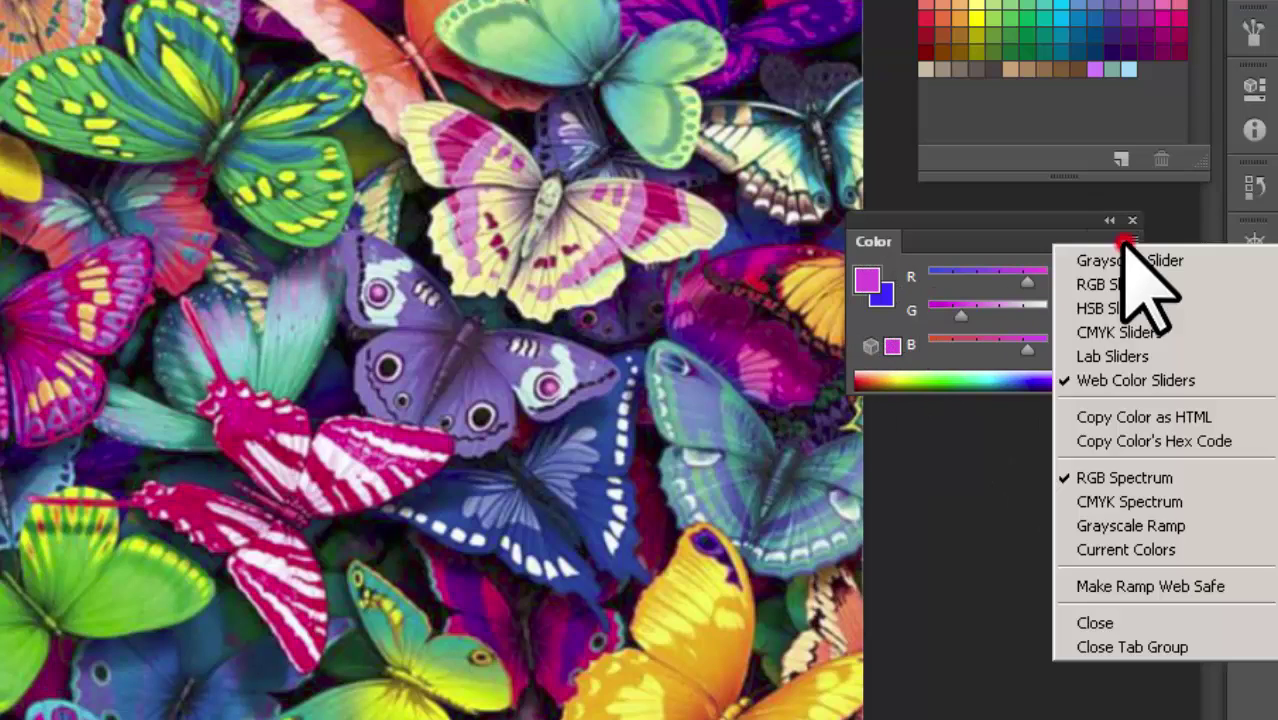
click(1080, 288)
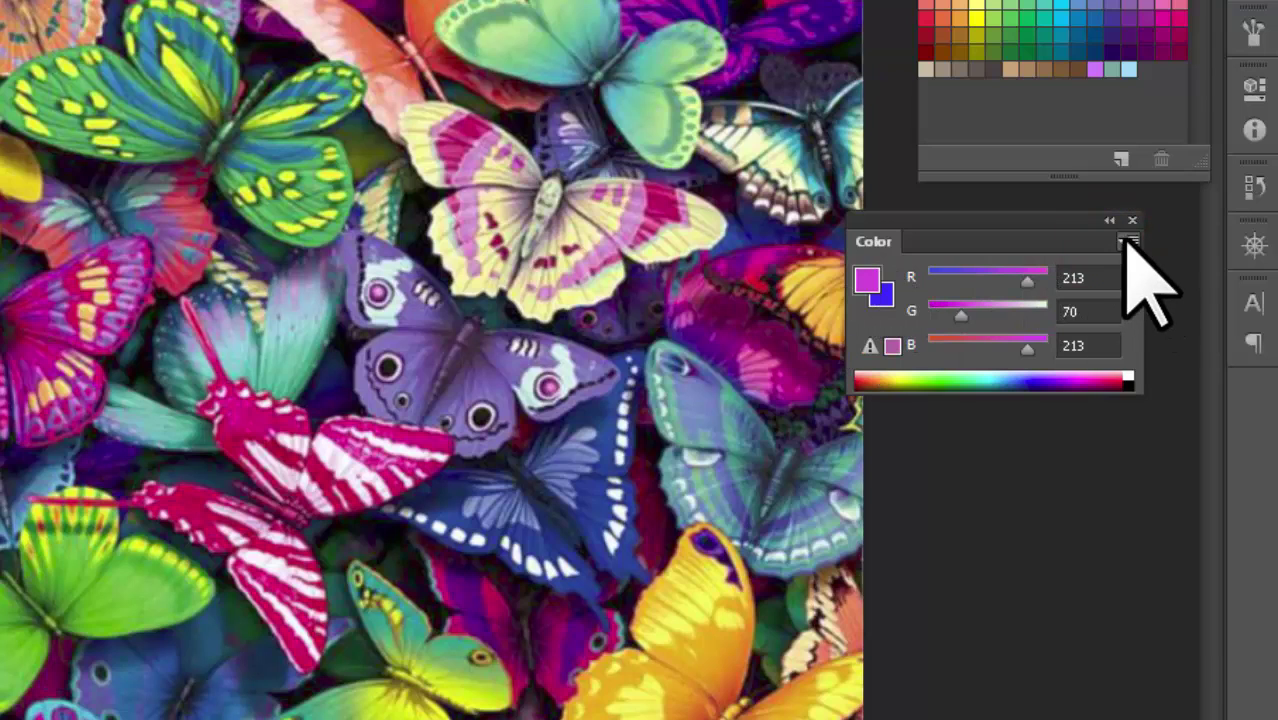
click(1128, 241)
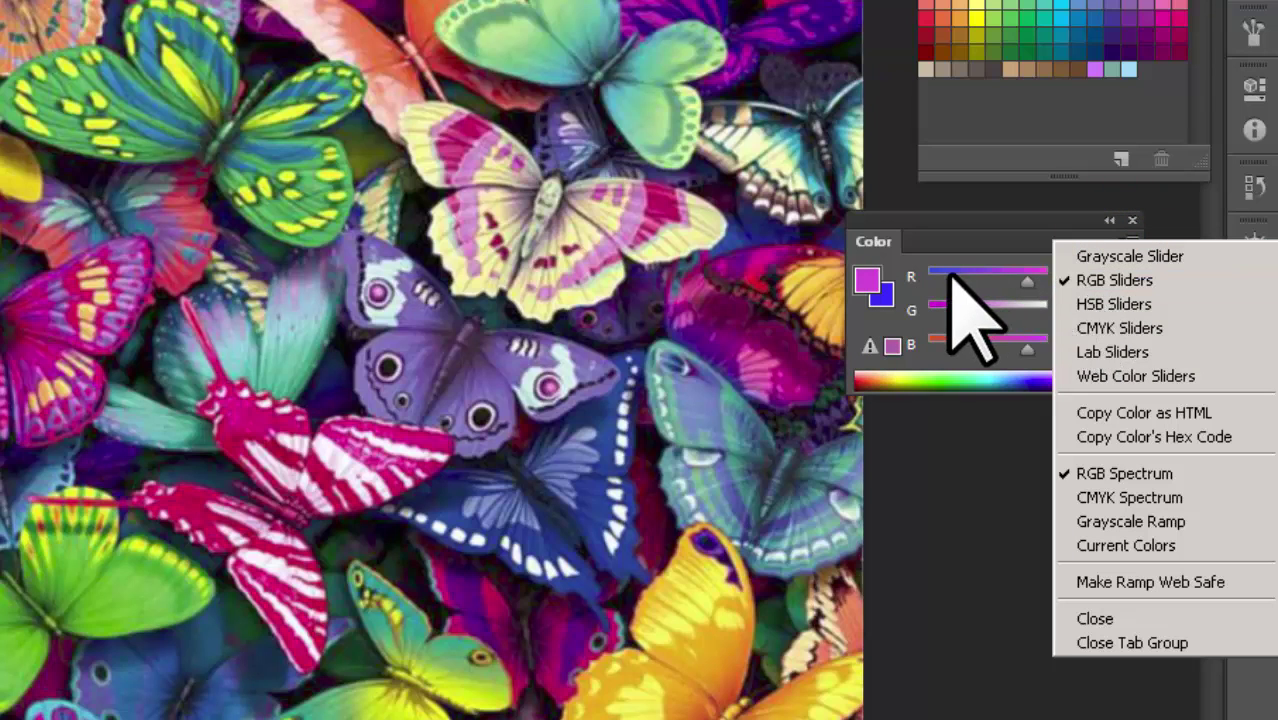
click(1085, 376)
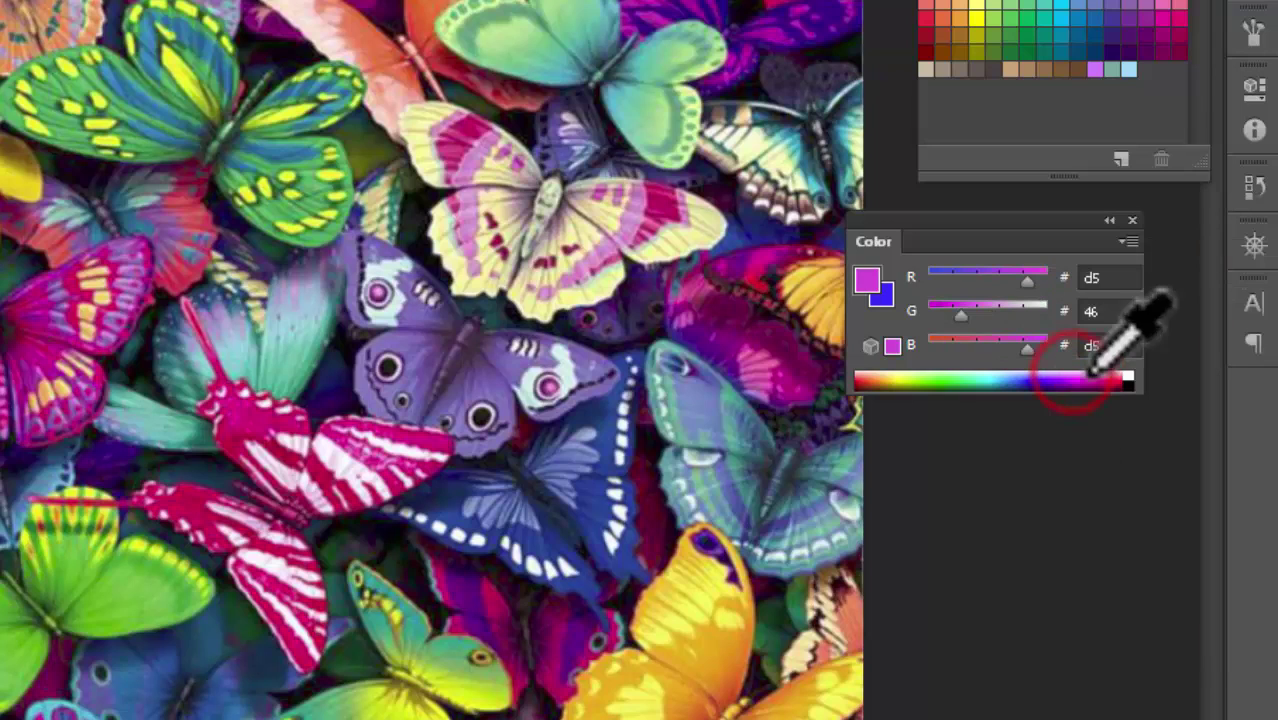
click(1124, 240)
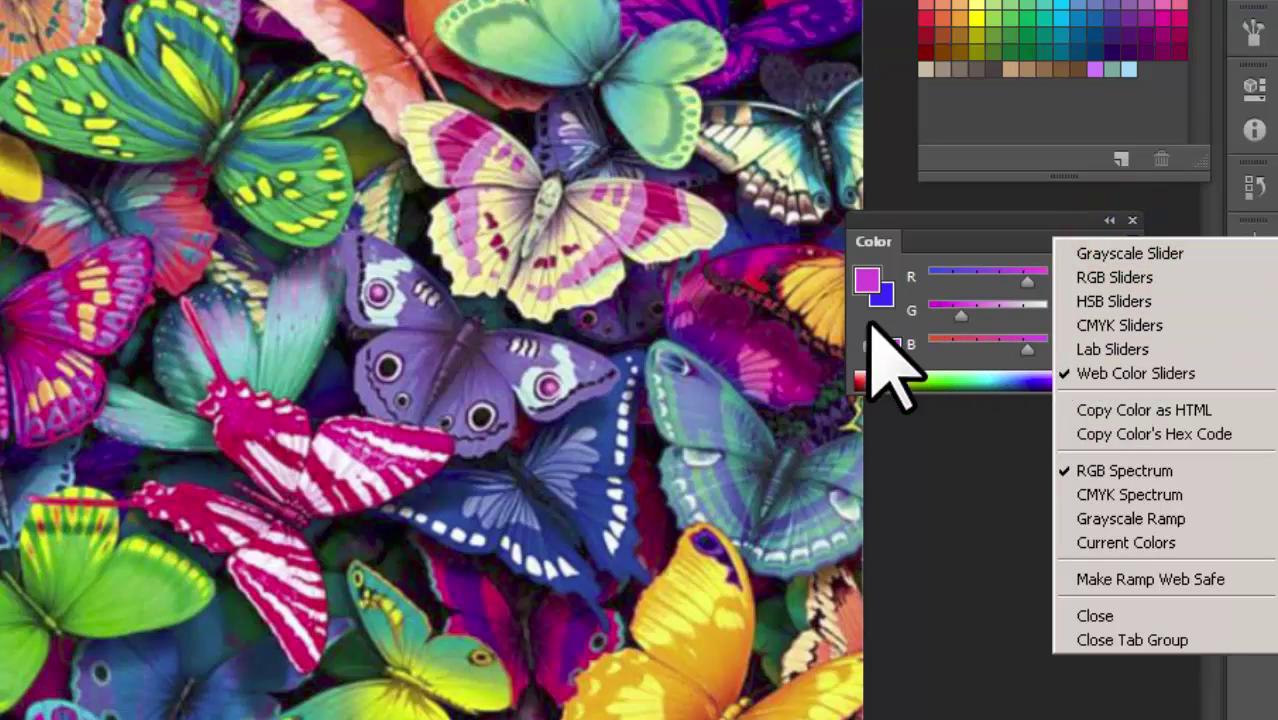
click(1100, 277)
click(1130, 241)
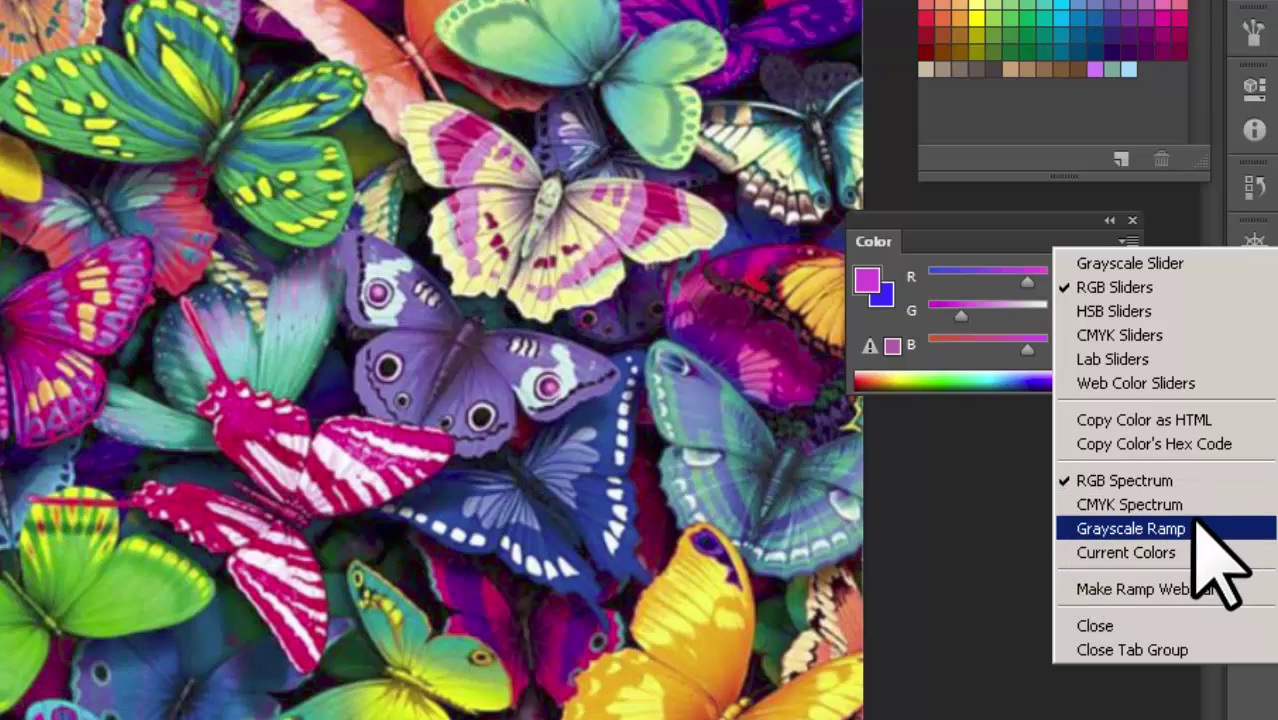
click(1147, 556)
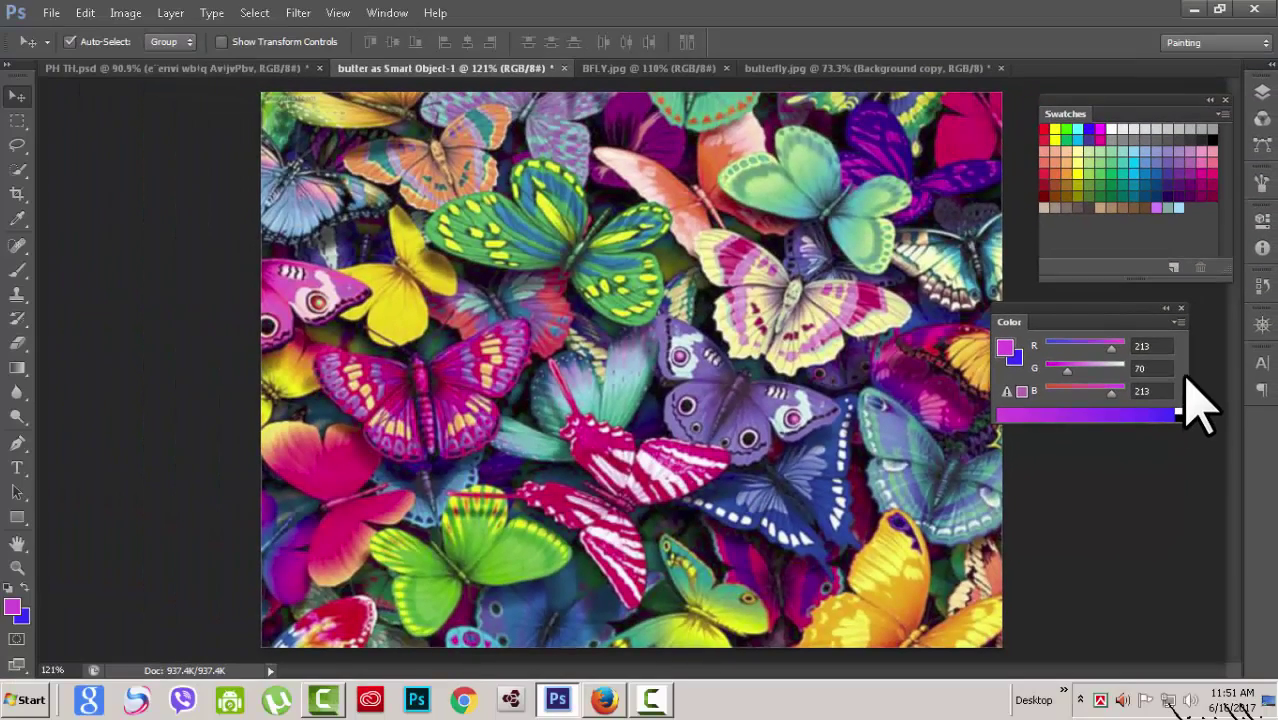
- Preview the Grayscale Ramp and RGB Spectrum colour bars, then close the Color panel
click(1177, 322)
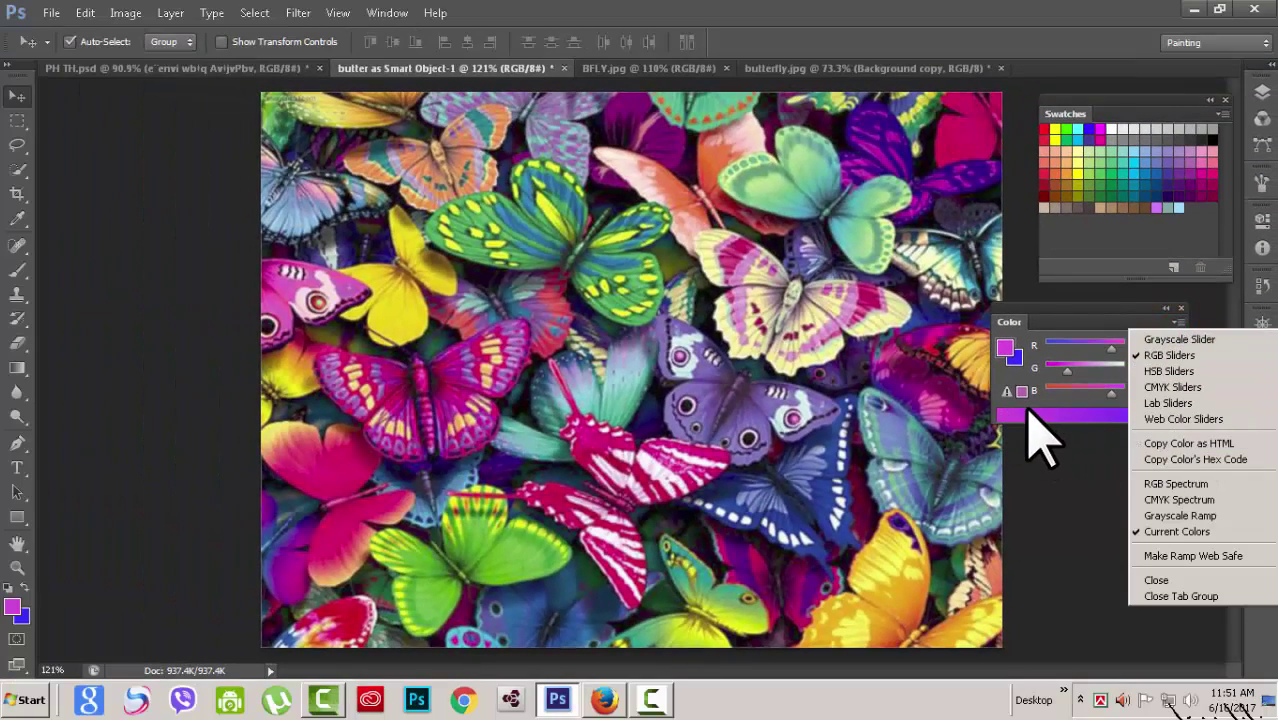
click(1180, 516)
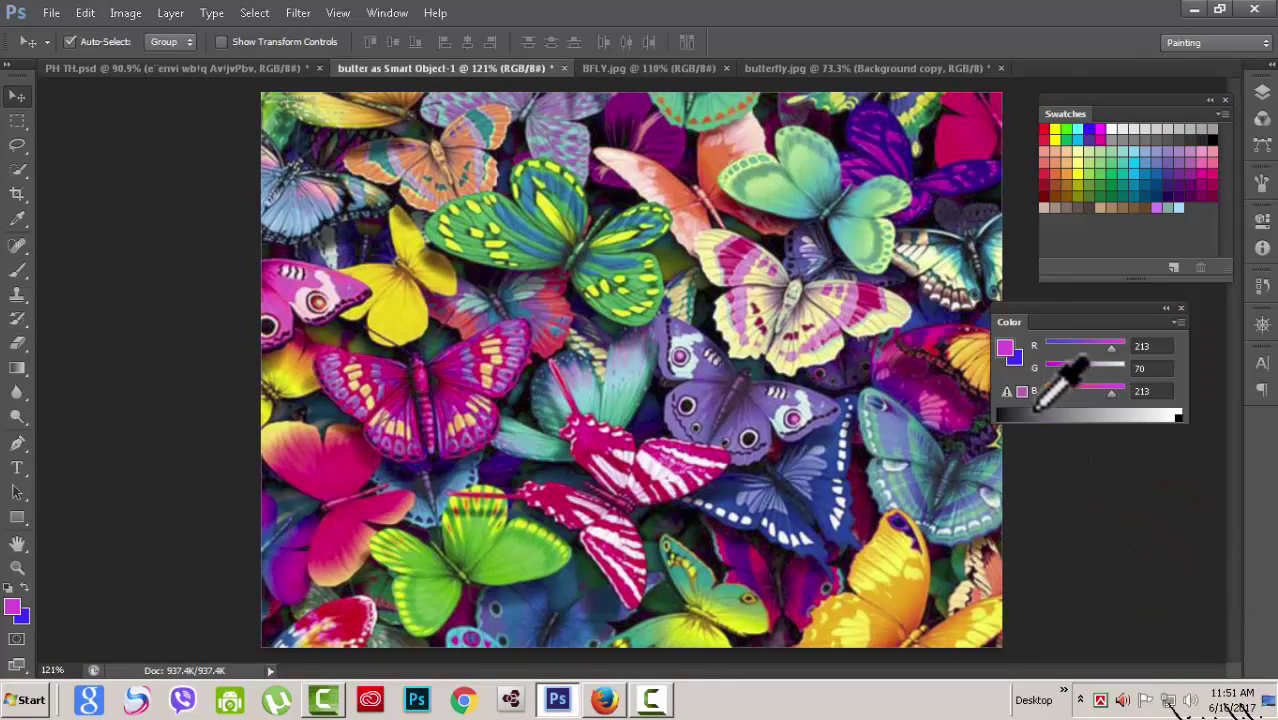
click(1178, 322)
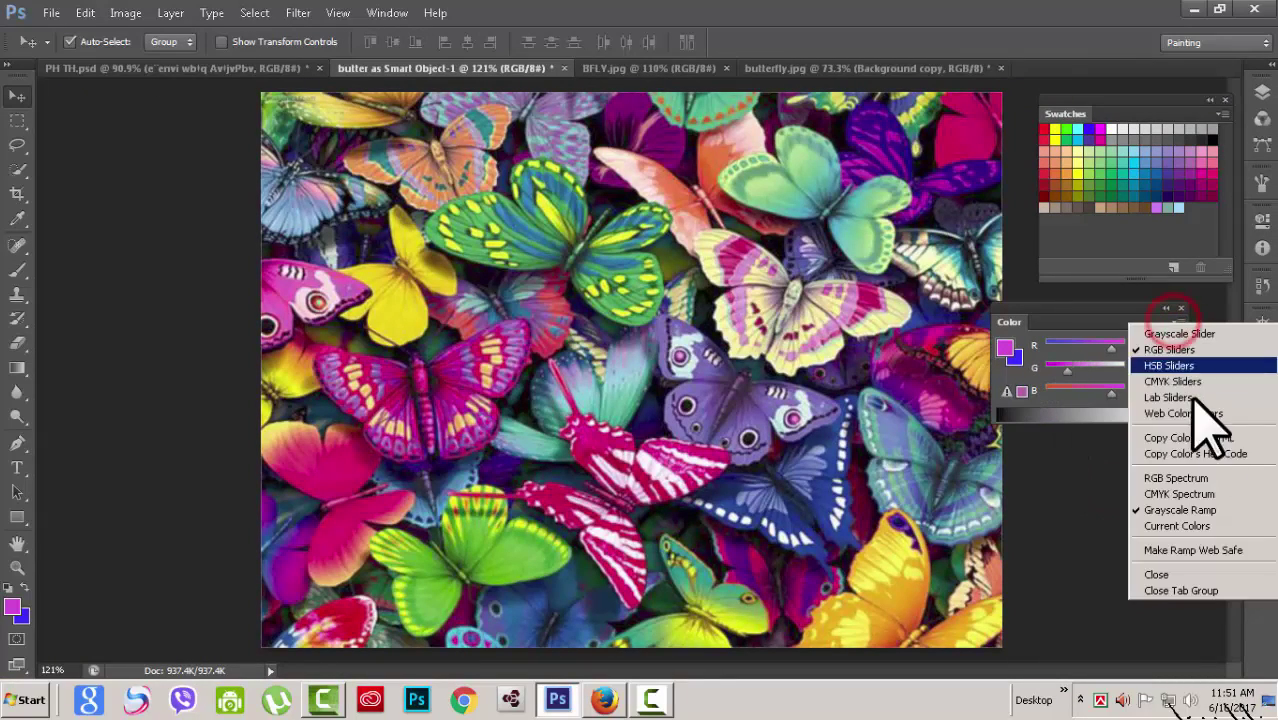
click(1165, 494)
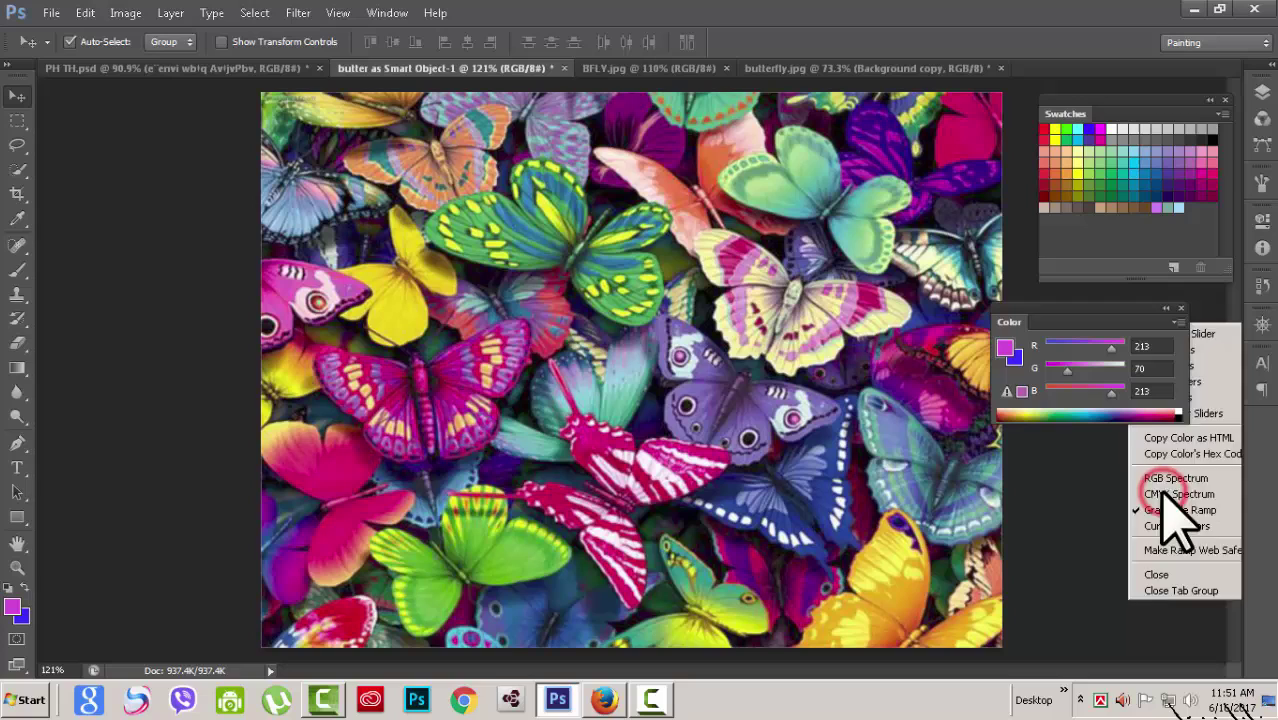
click(1179, 322)
click(1150, 471)
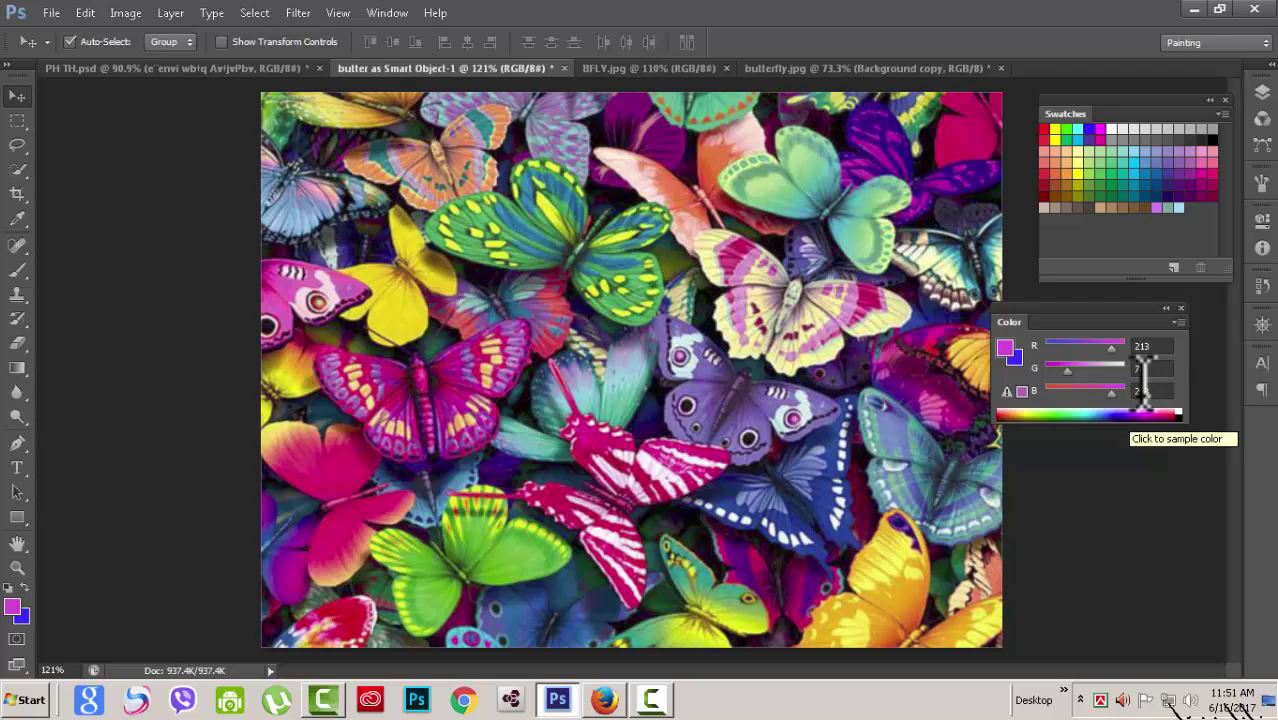
click(1175, 322)
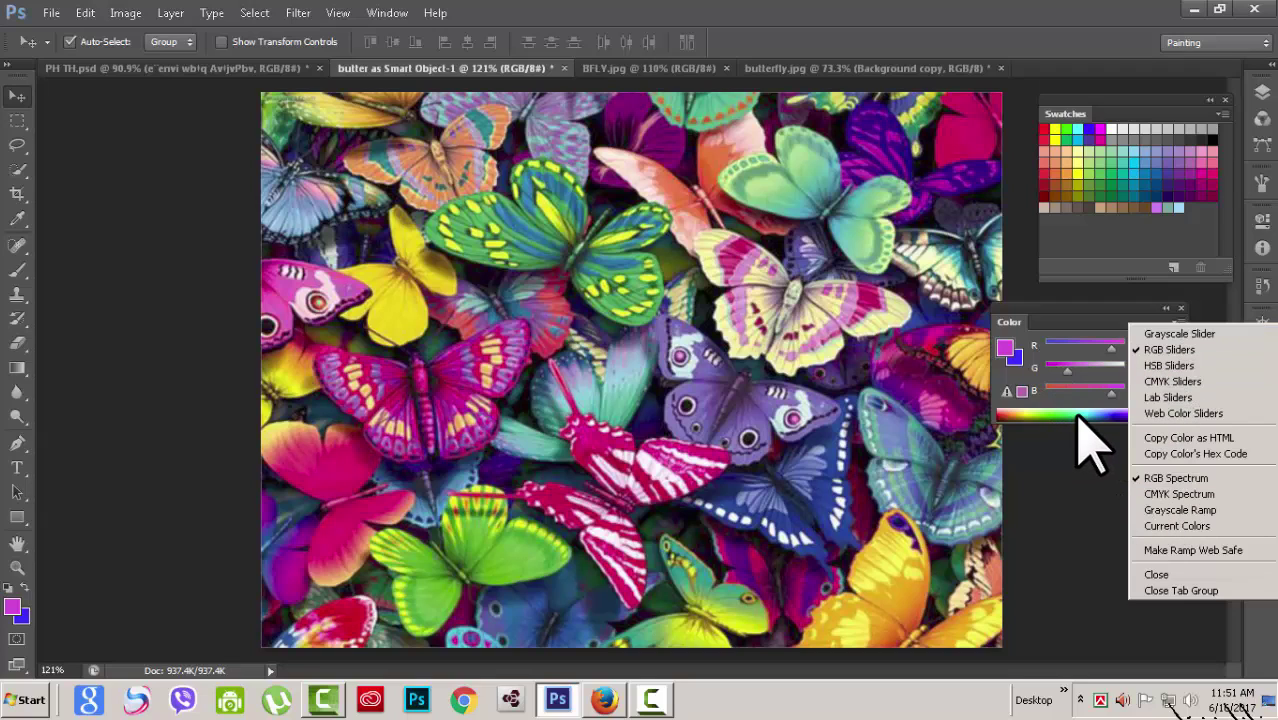
click(1155, 576)
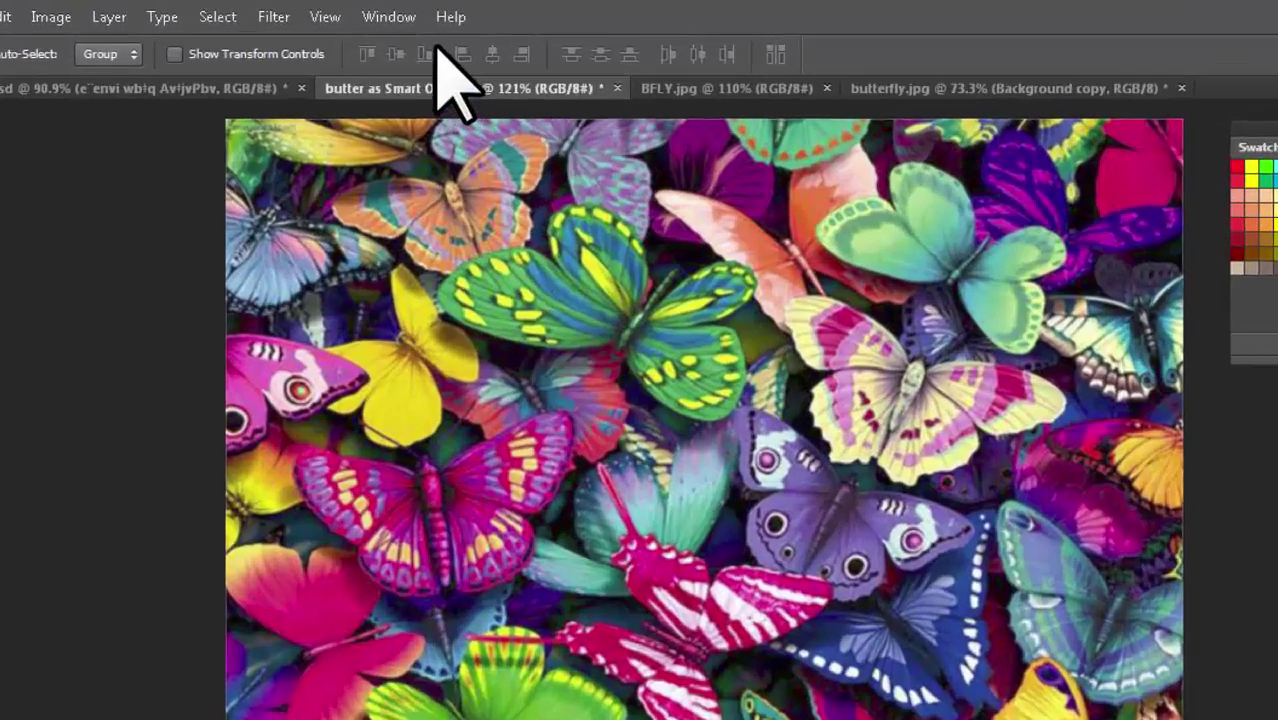
- Bring the Color panel back from the Window menu and dock it with the other panels
click(387, 12)
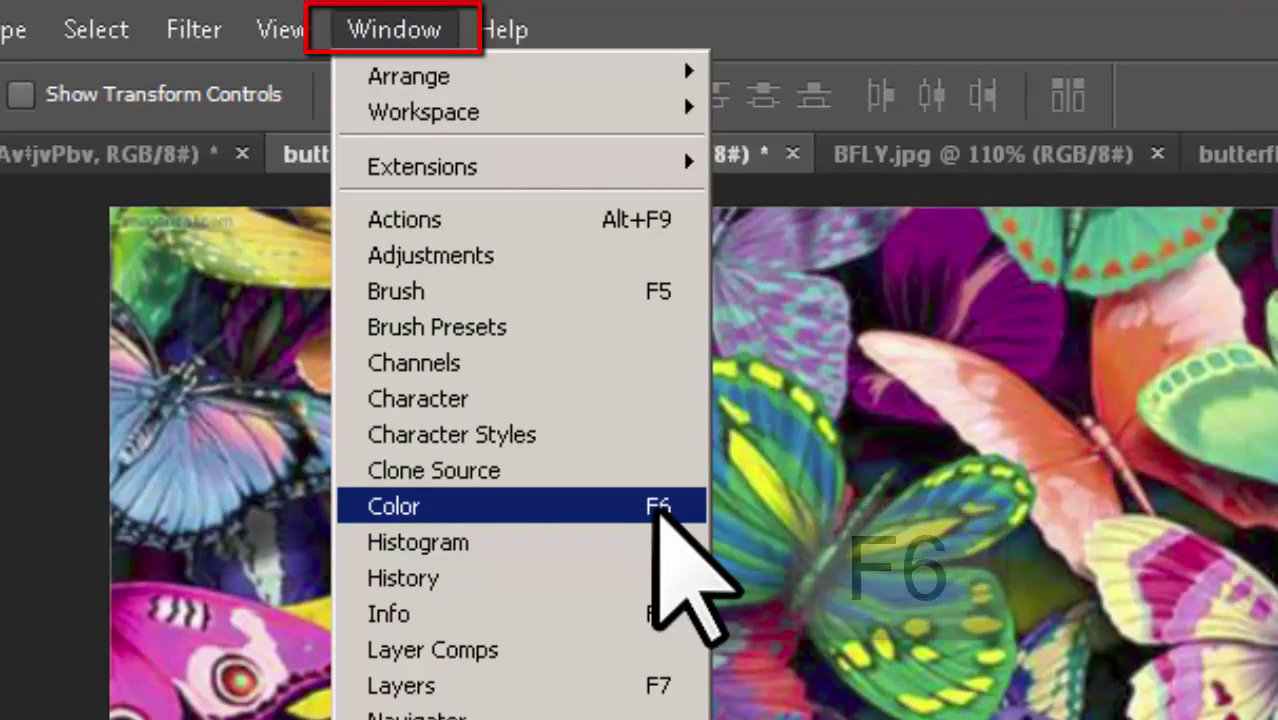
click(390, 505)
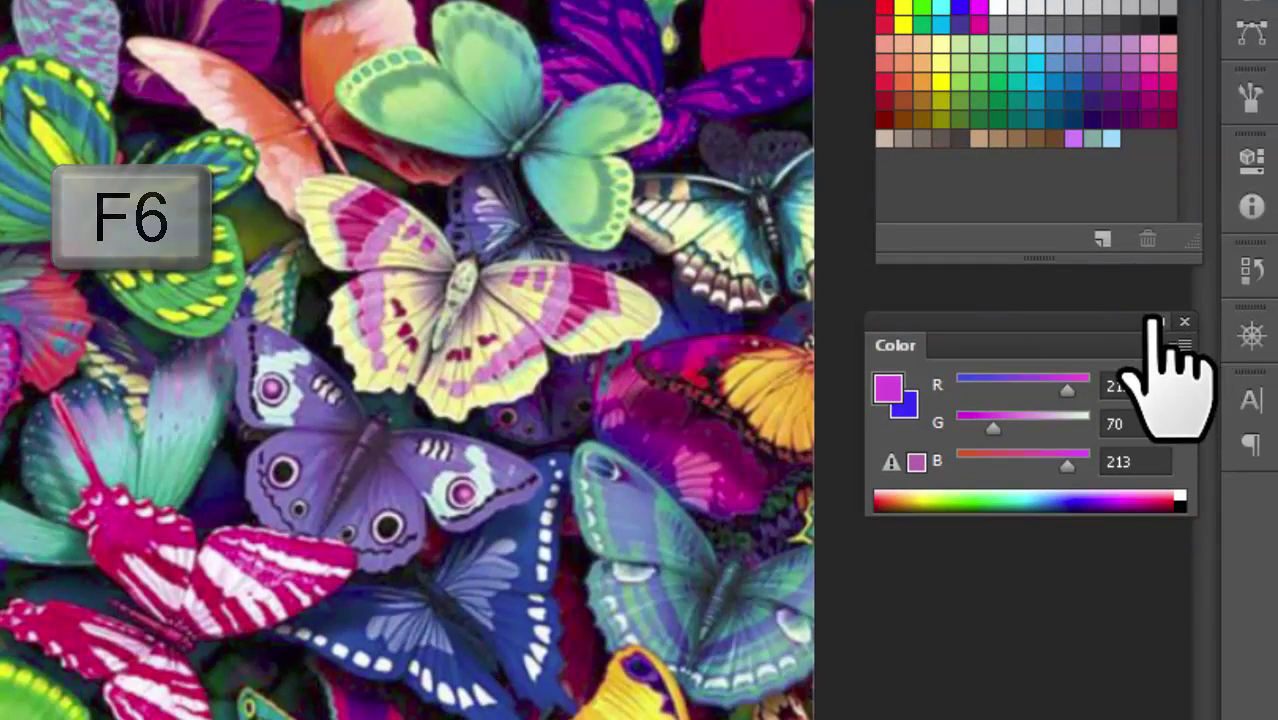
click(1160, 322)
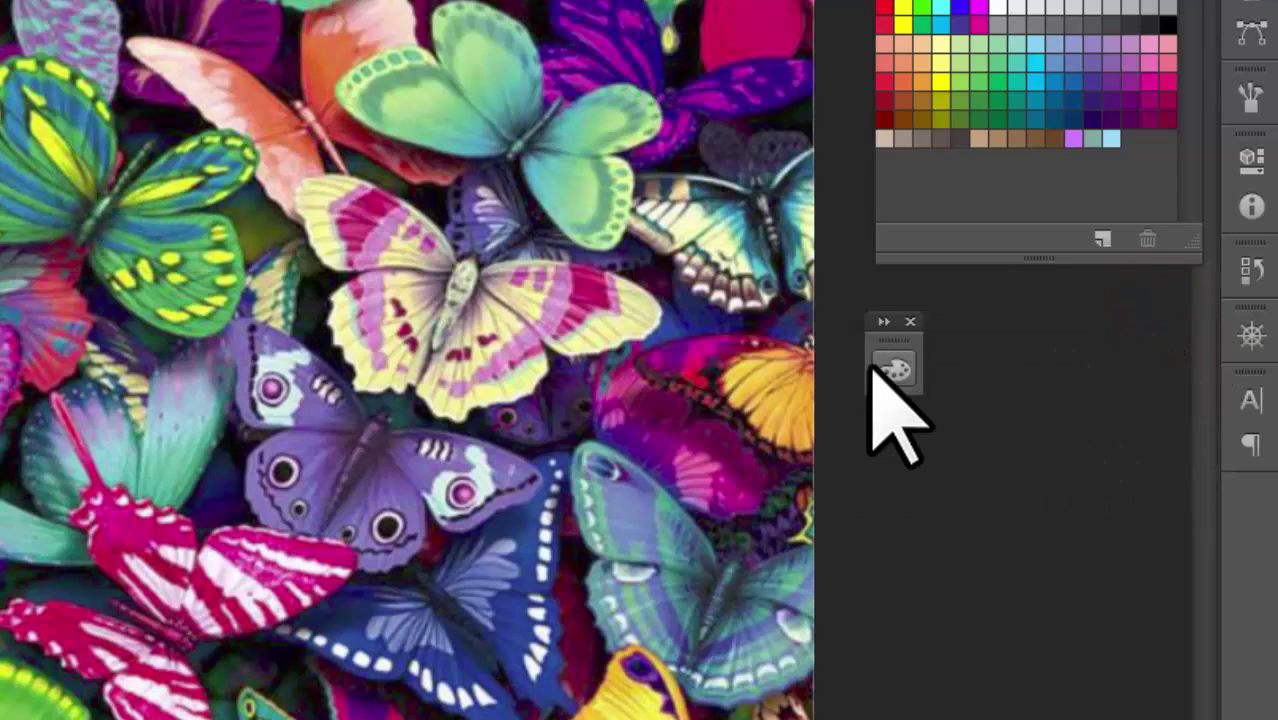
drag(895, 345, 1250, 505)
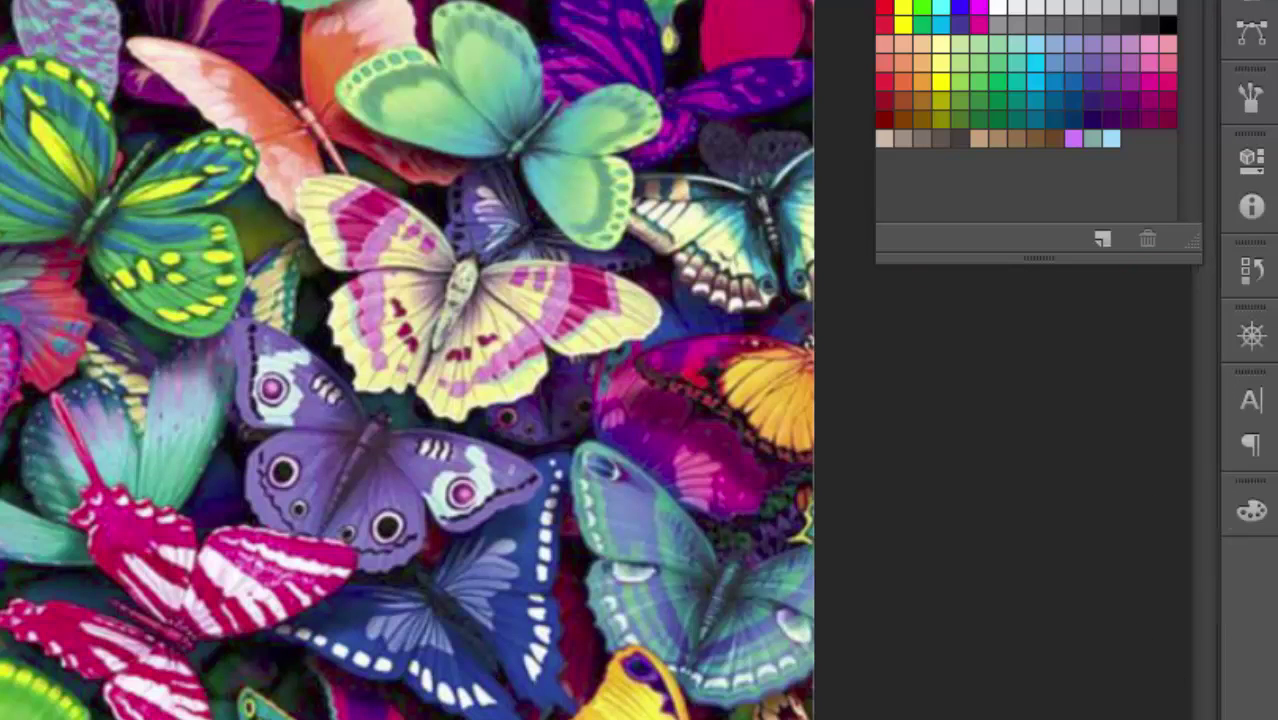
click(1250, 512)
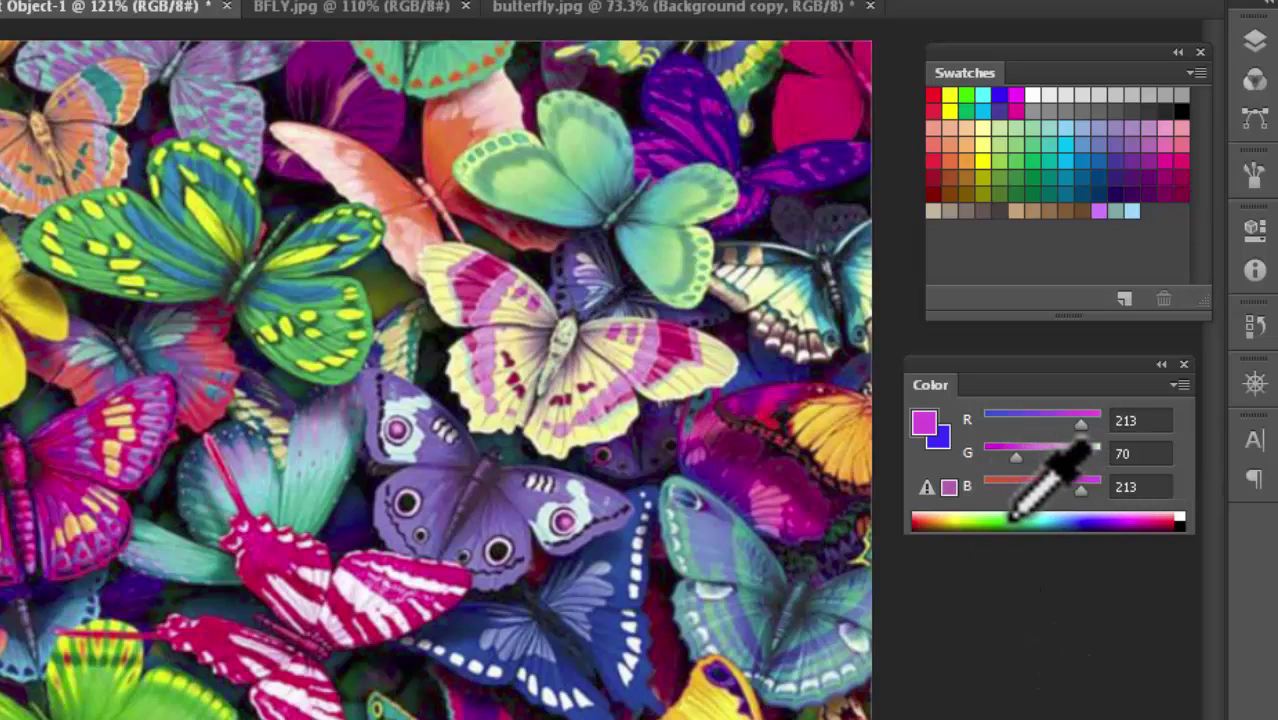
- Sample blue, yellow, green, dark blue, red, brown and pale yellow foregrounds from the spectrum
click(1093, 519)
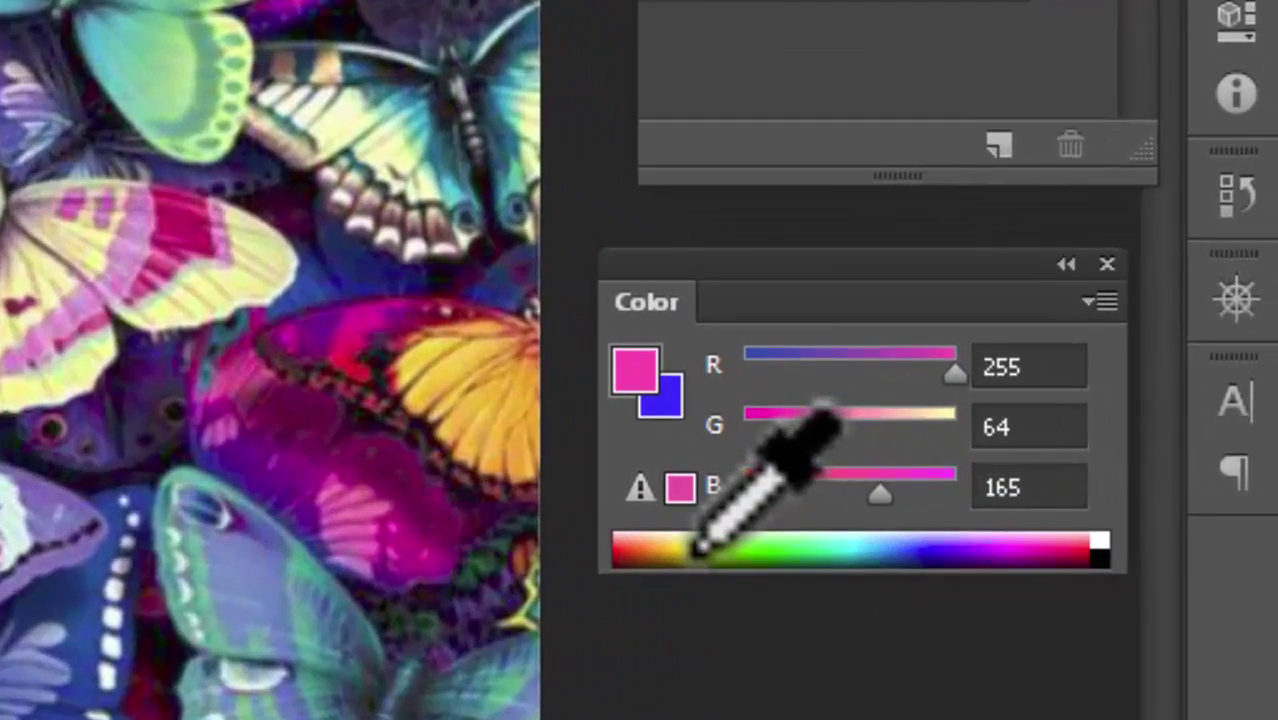
click(965, 521)
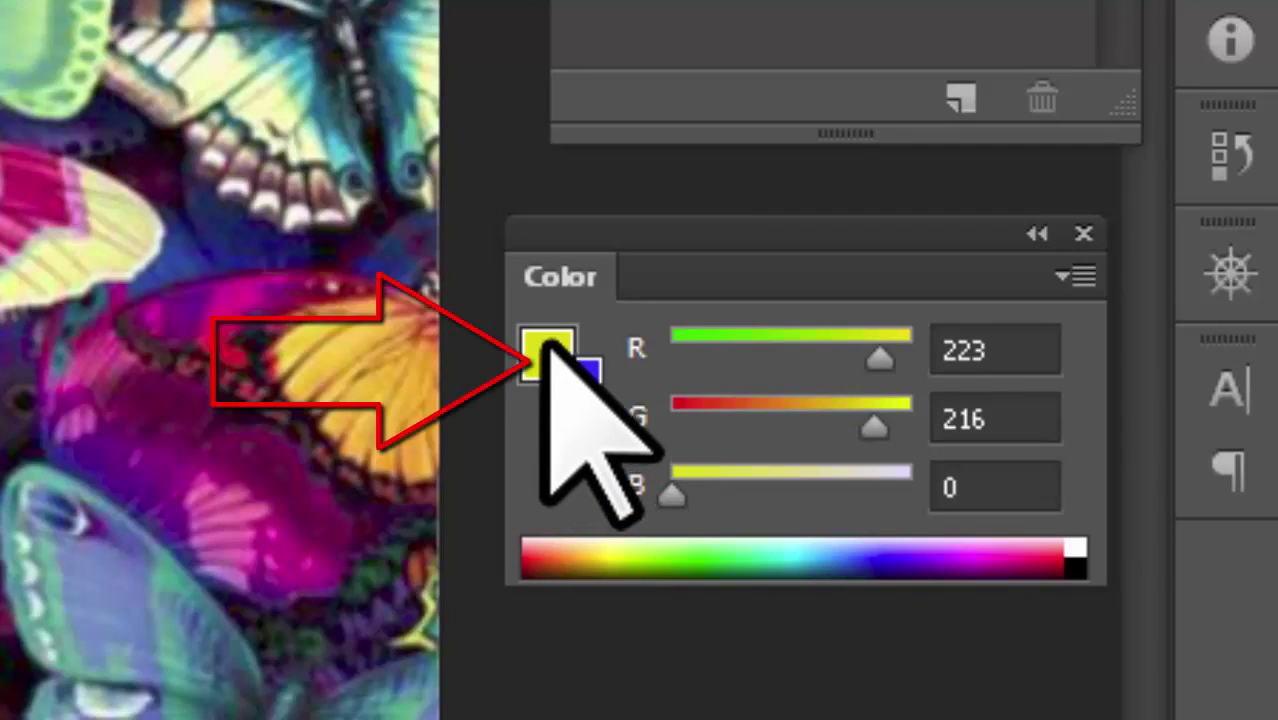
click(688, 556)
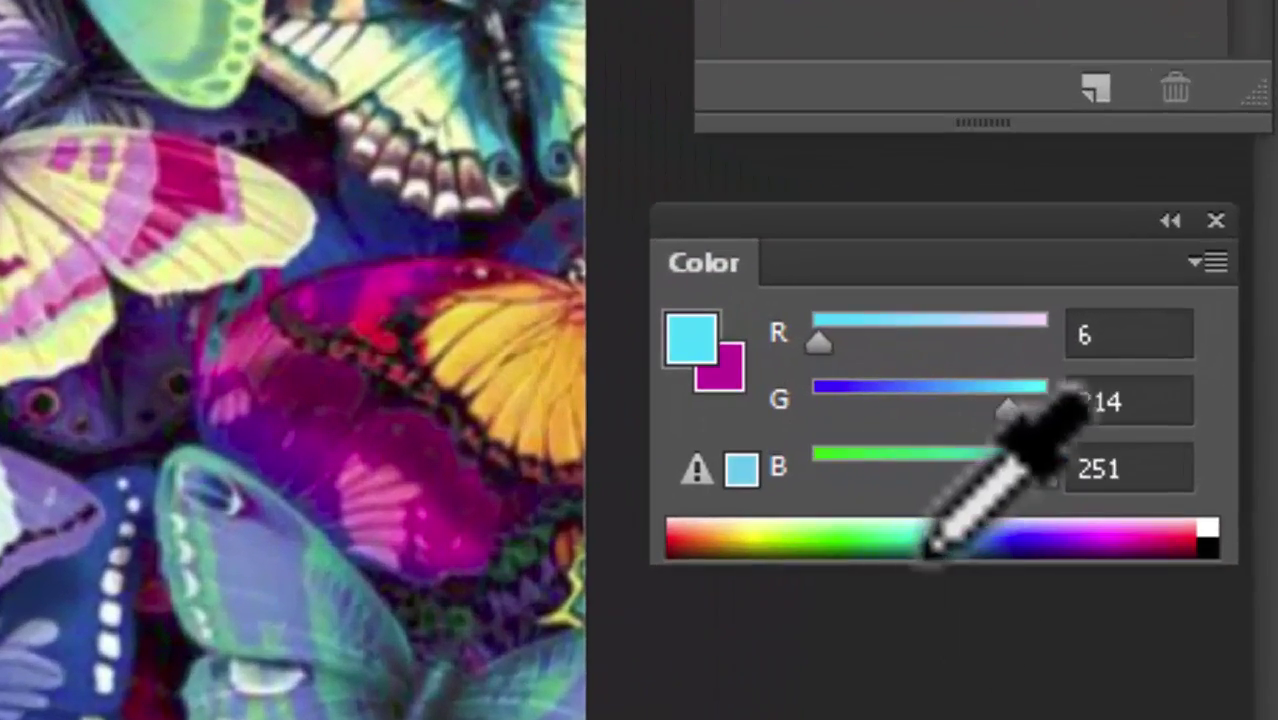
click(1040, 552)
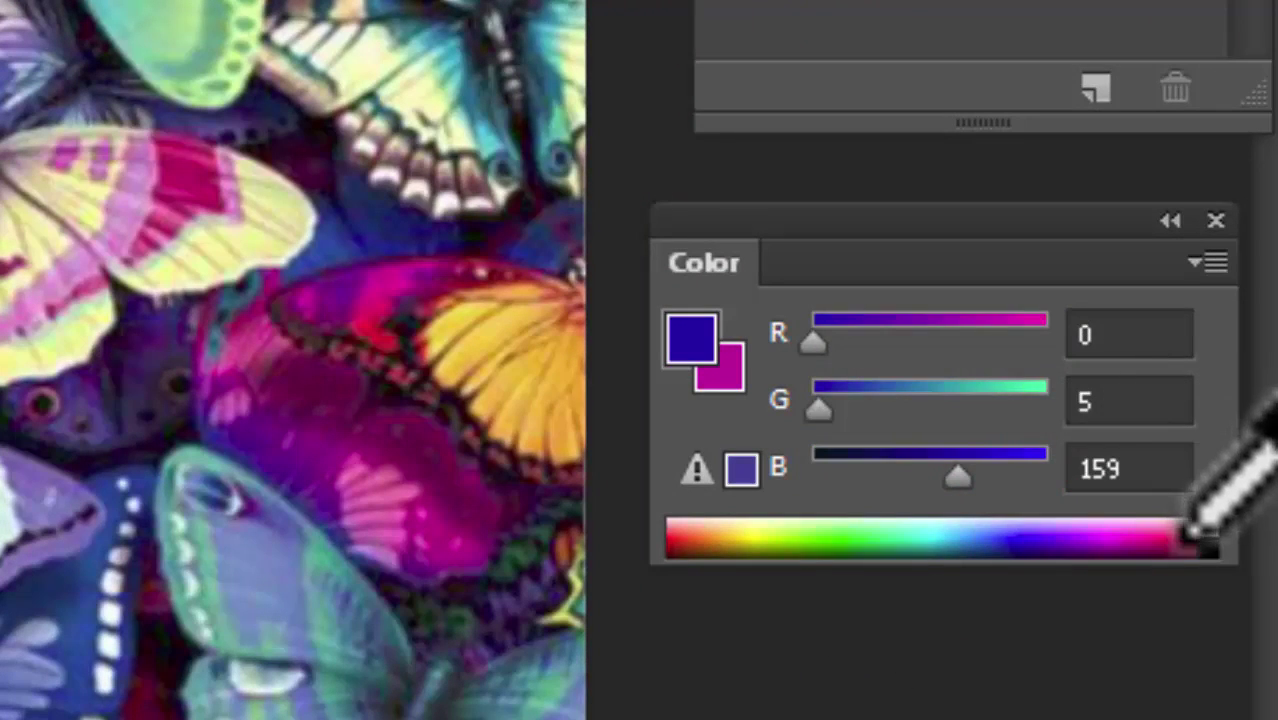
click(1190, 540)
click(714, 548)
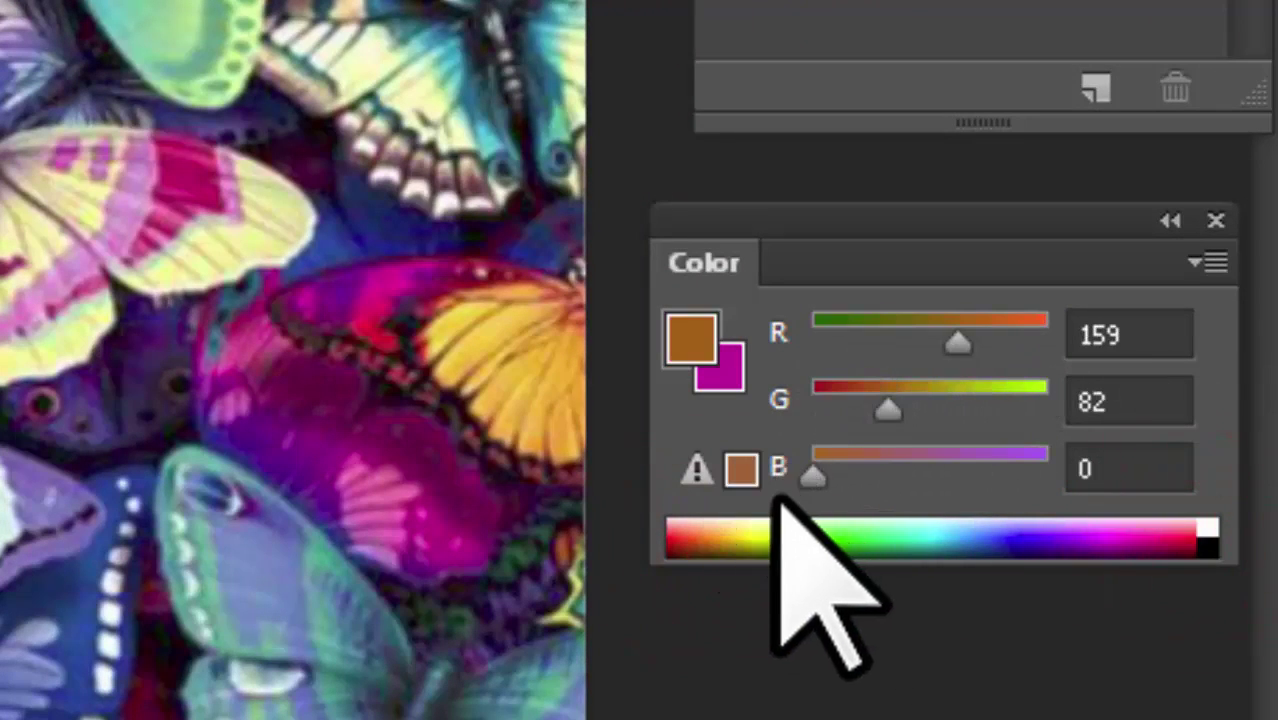
click(756, 519)
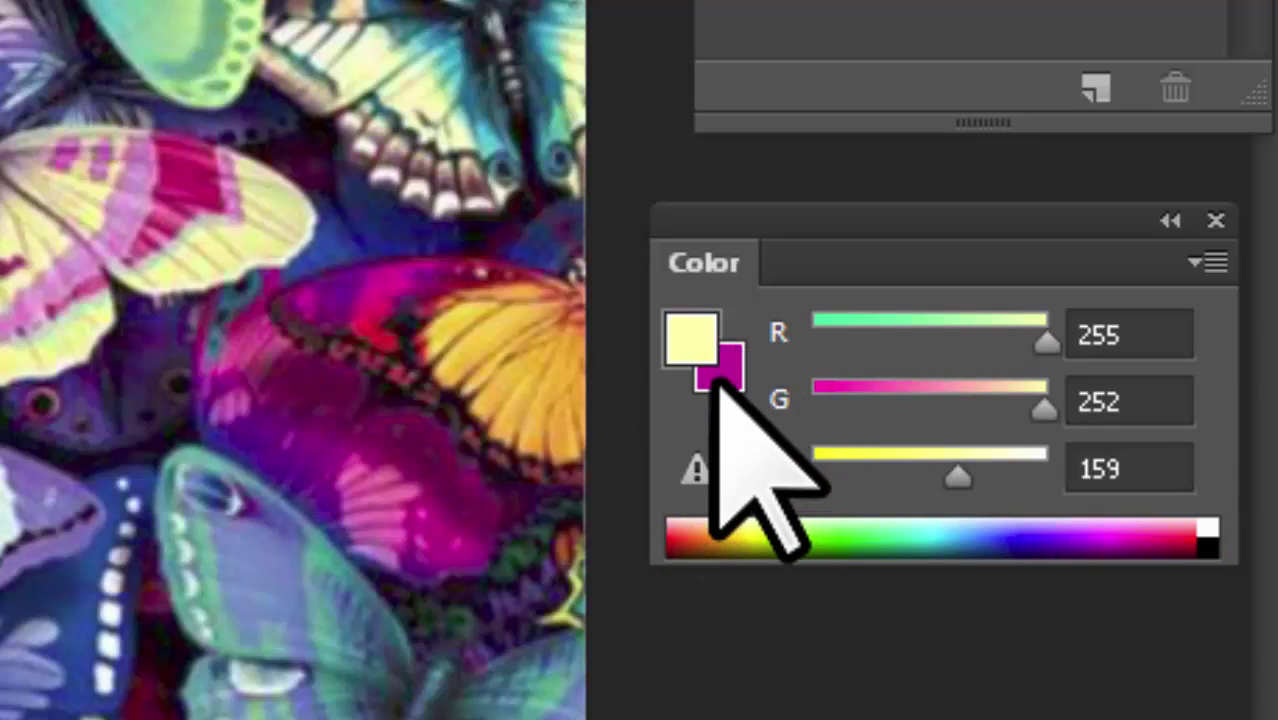
- Sample green, cyan, purple and magenta background colours from the spectrum bar
click(728, 378)
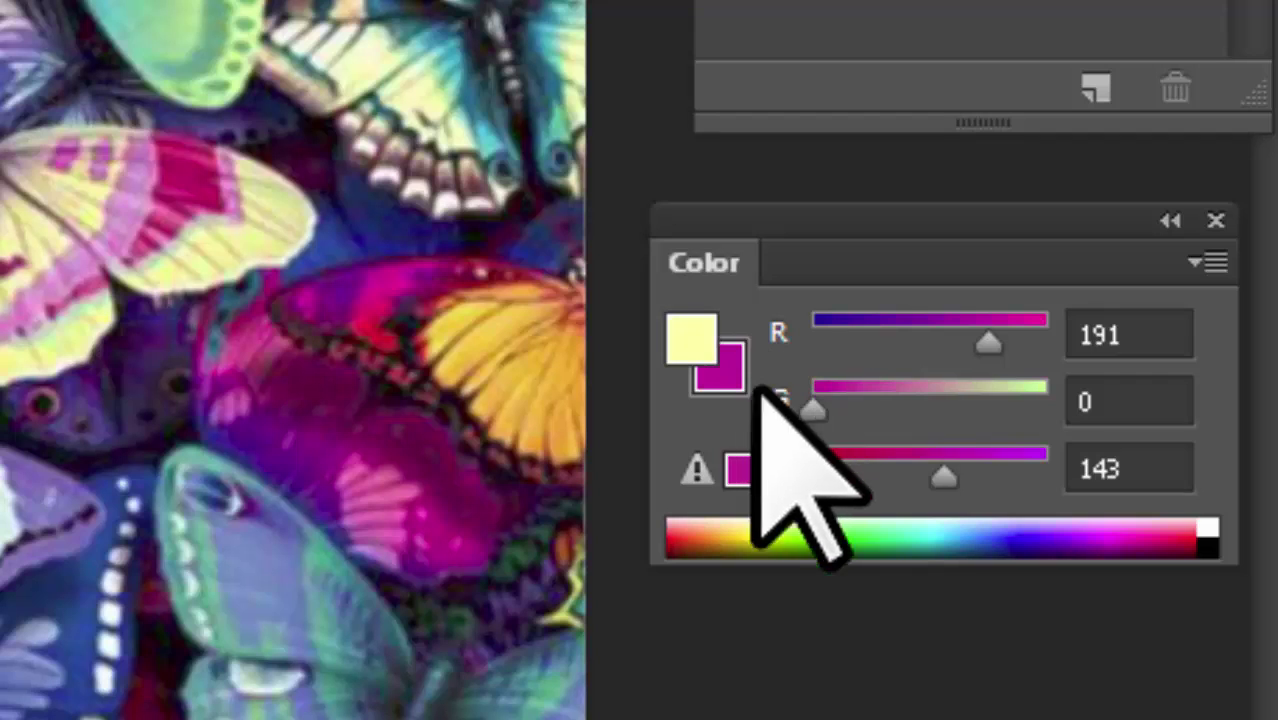
click(845, 538)
click(940, 540)
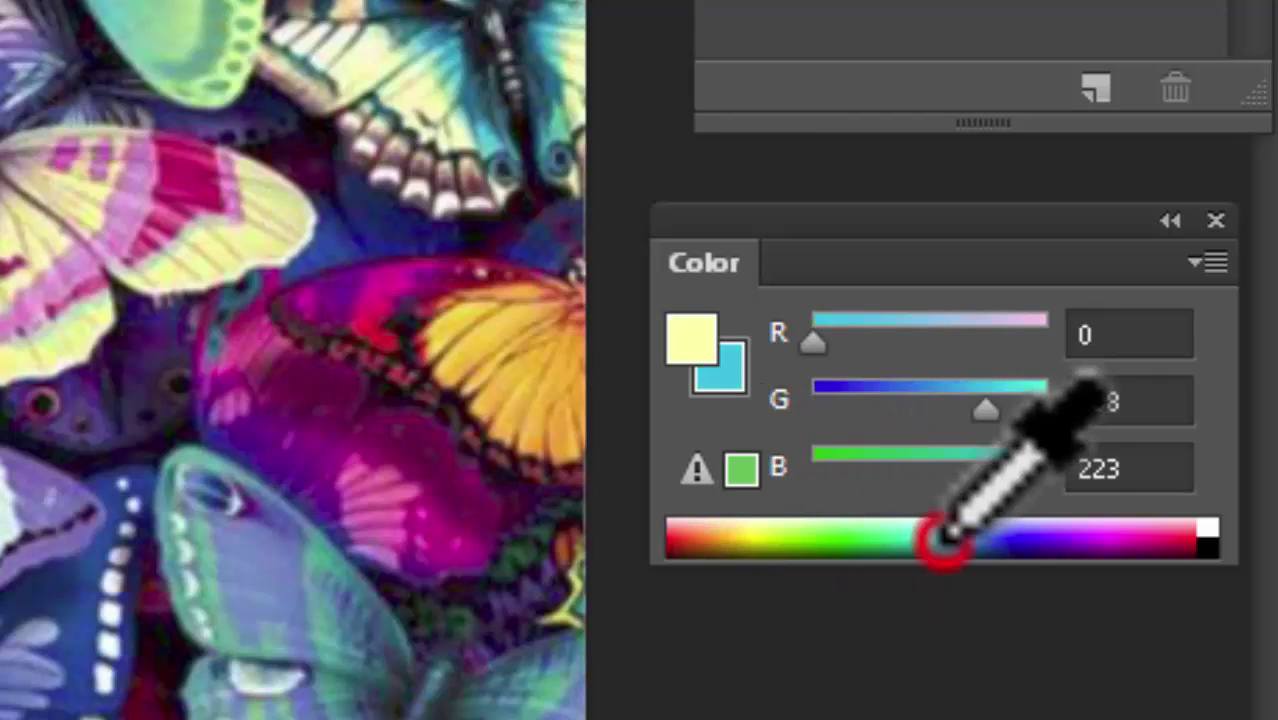
click(1050, 540)
click(1141, 533)
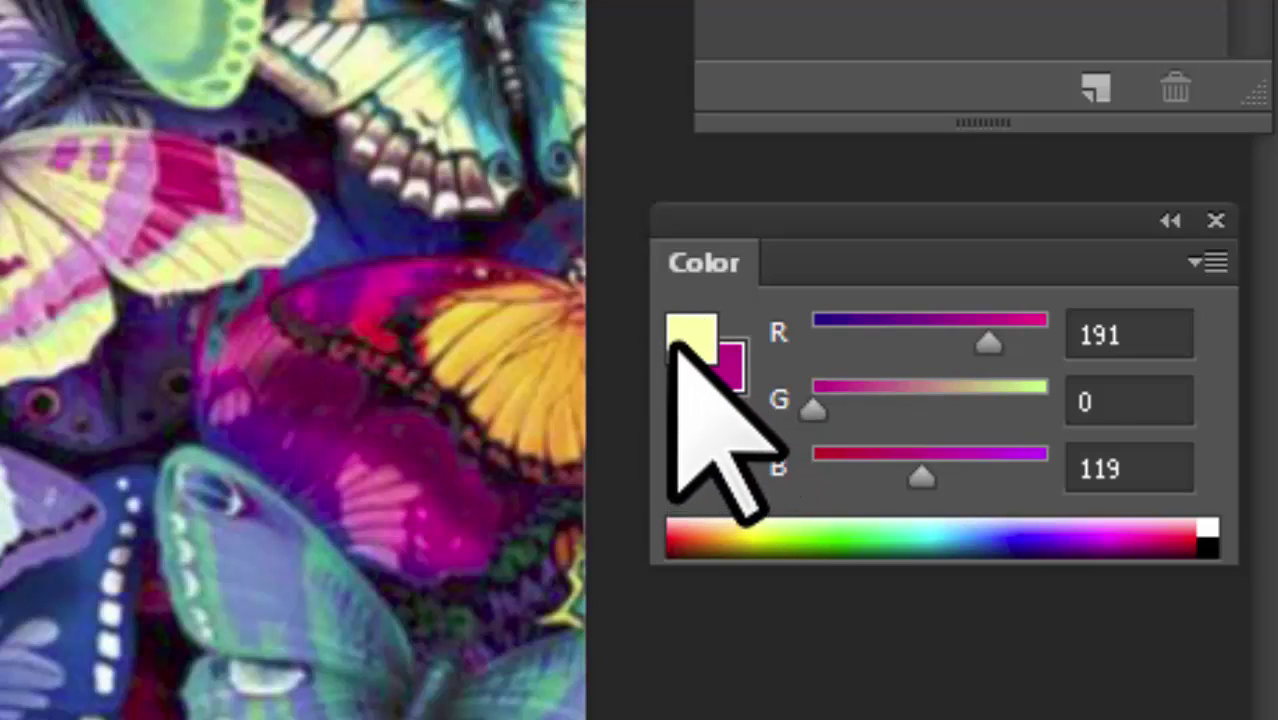
- Set the background to pinkish red and the foreground to bright green (16, 255, 0)
click(680, 332)
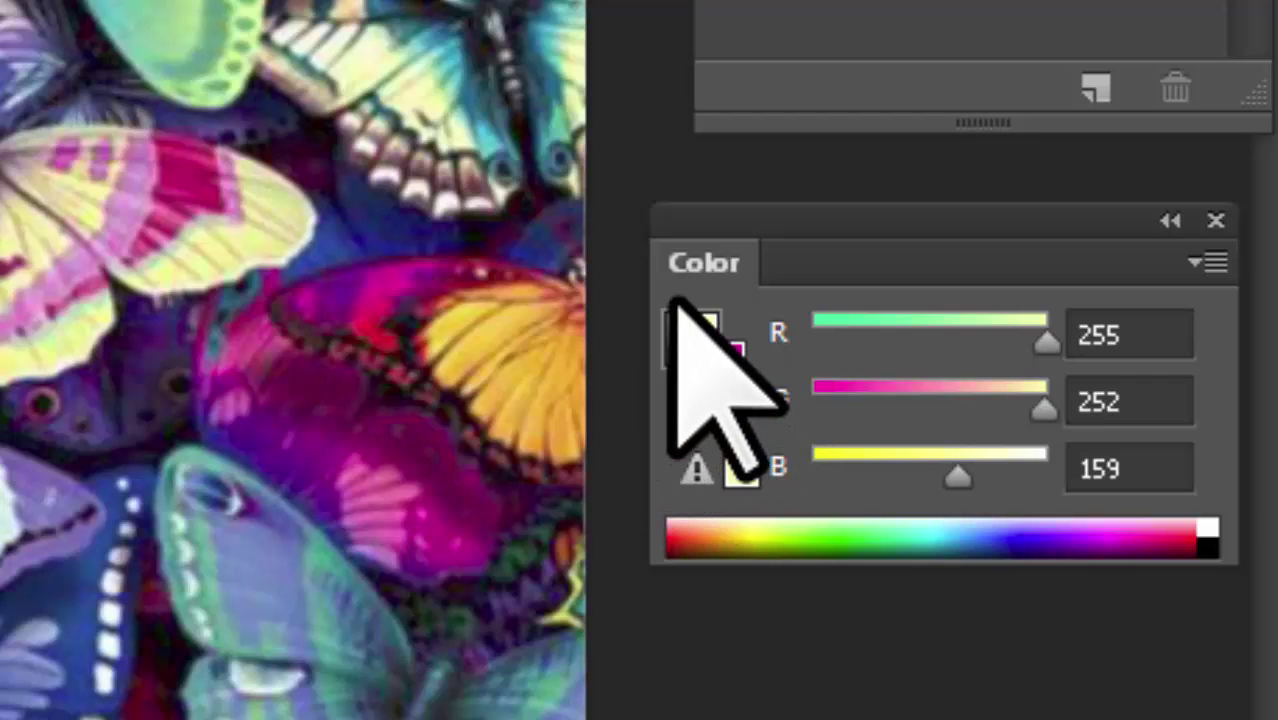
click(739, 384)
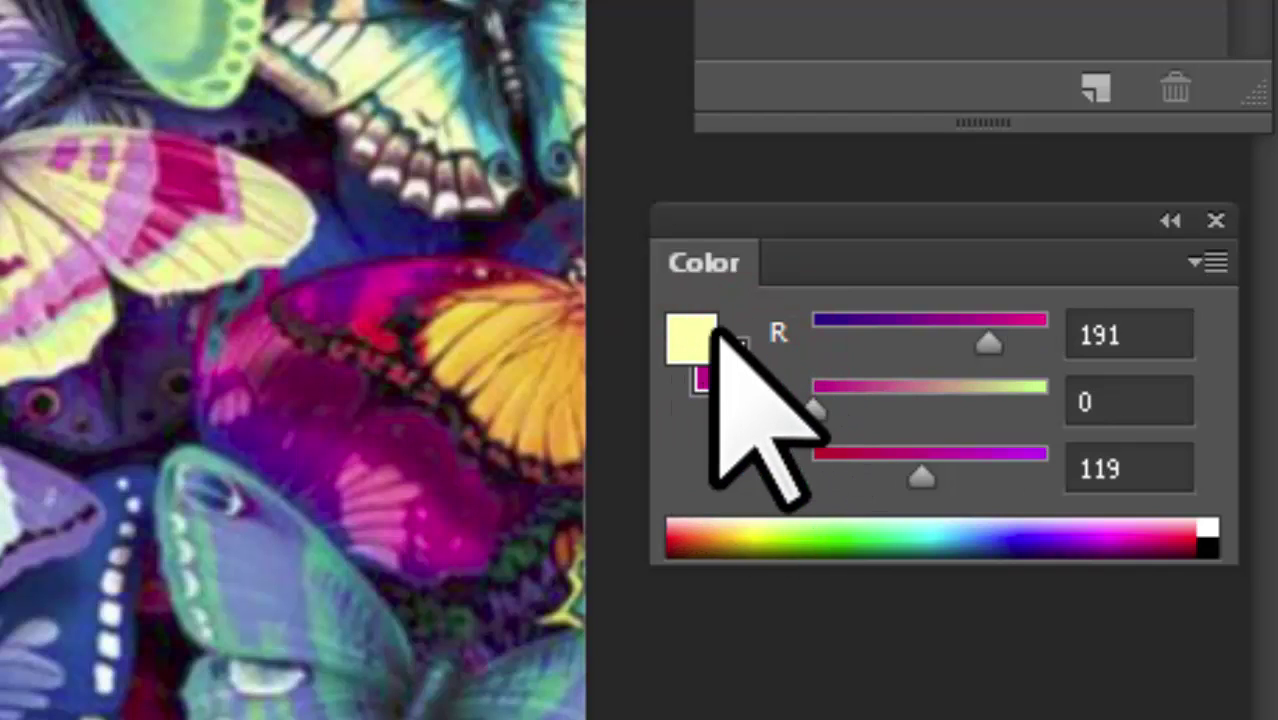
click(884, 545)
click(1084, 534)
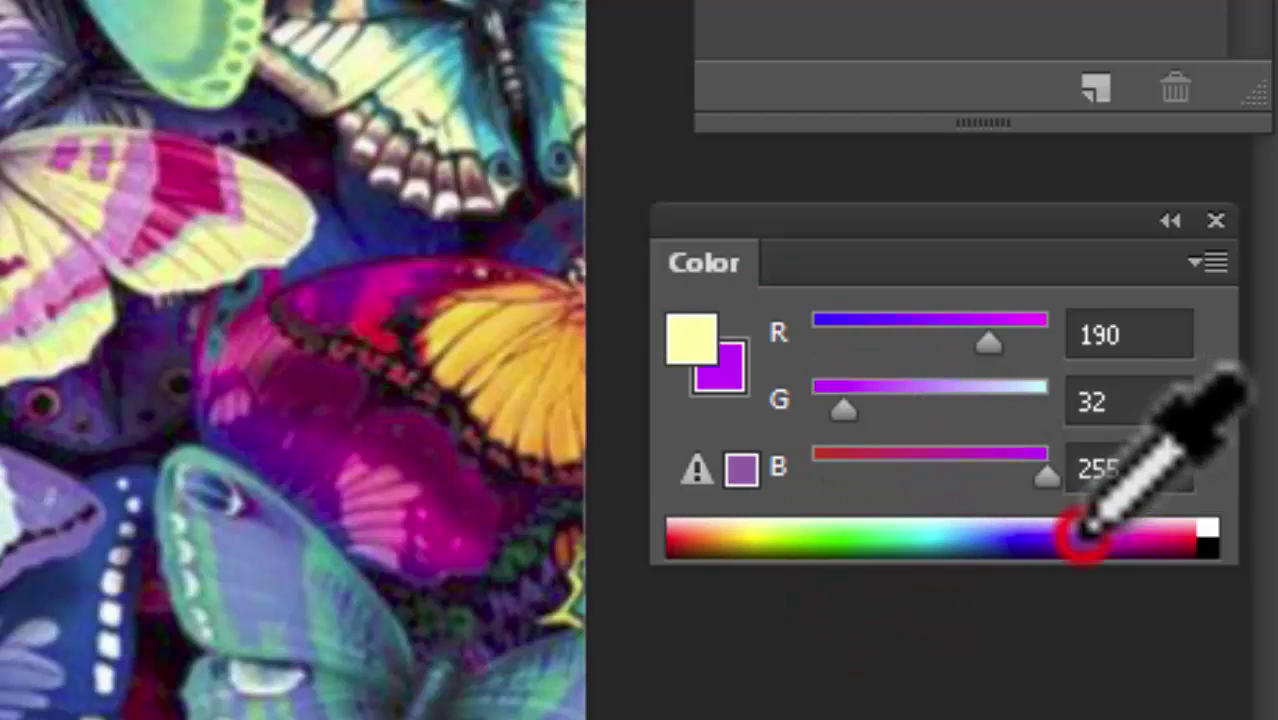
click(1182, 536)
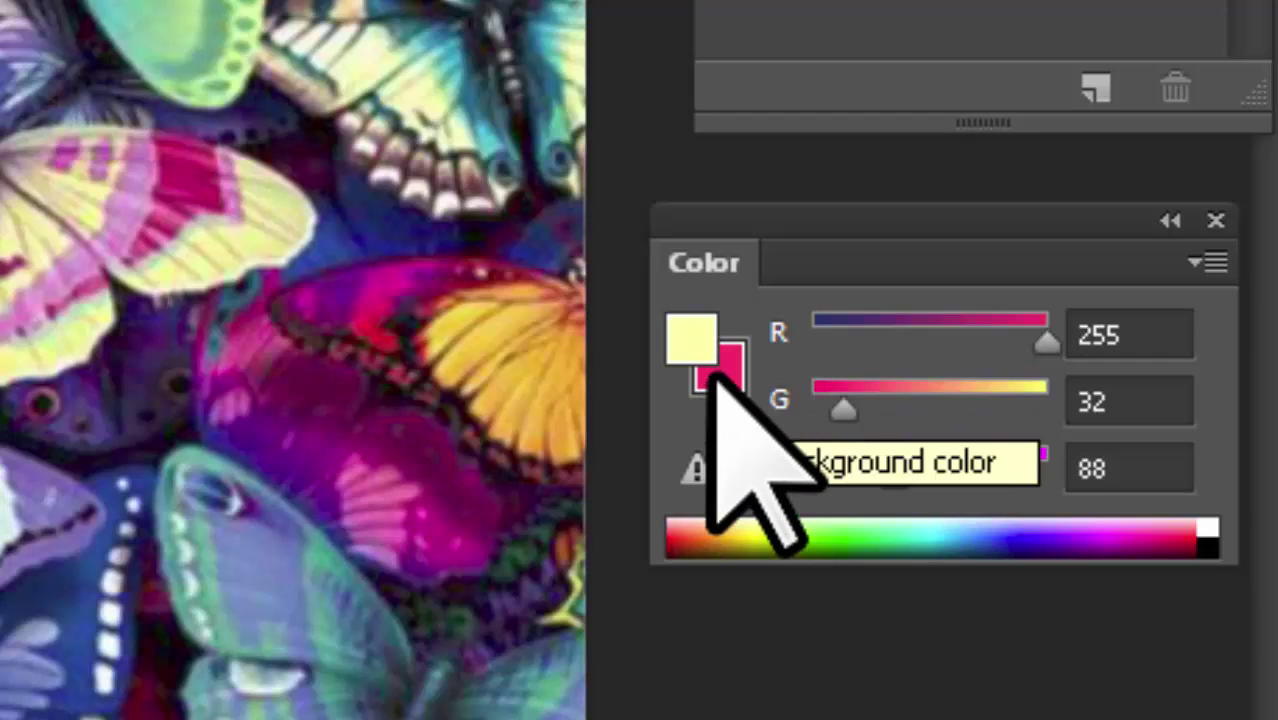
click(688, 338)
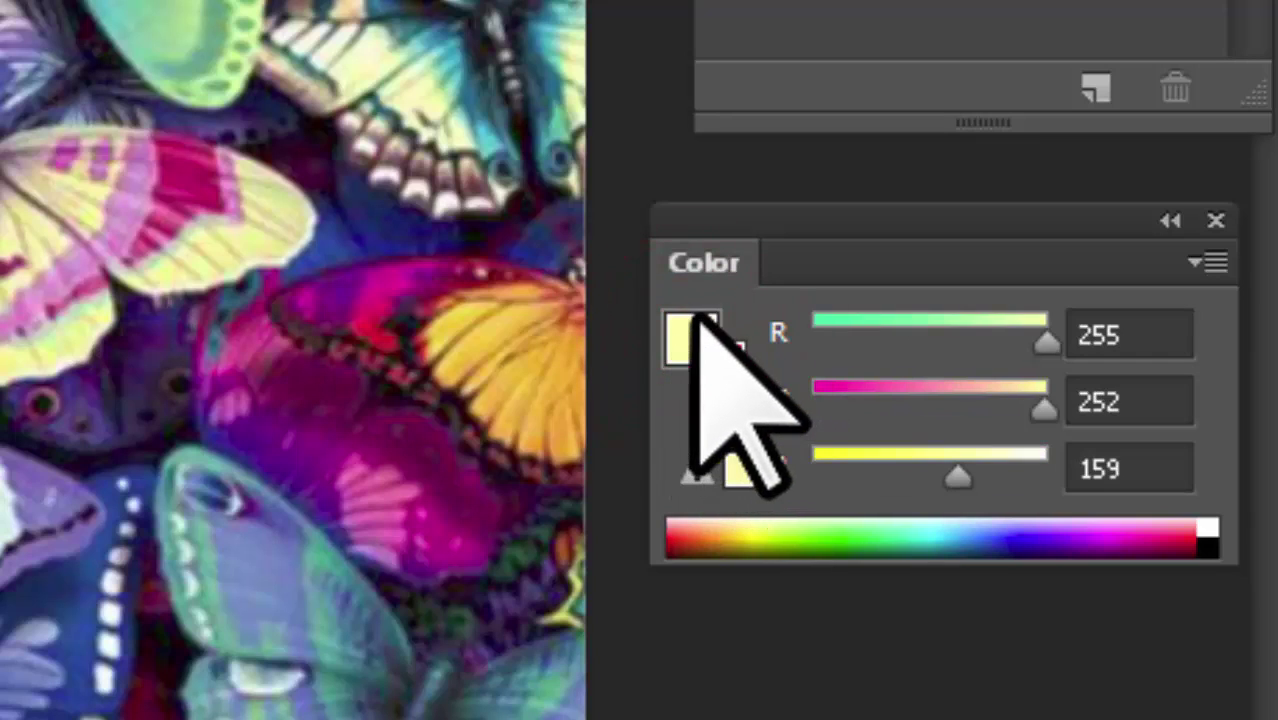
click(833, 538)
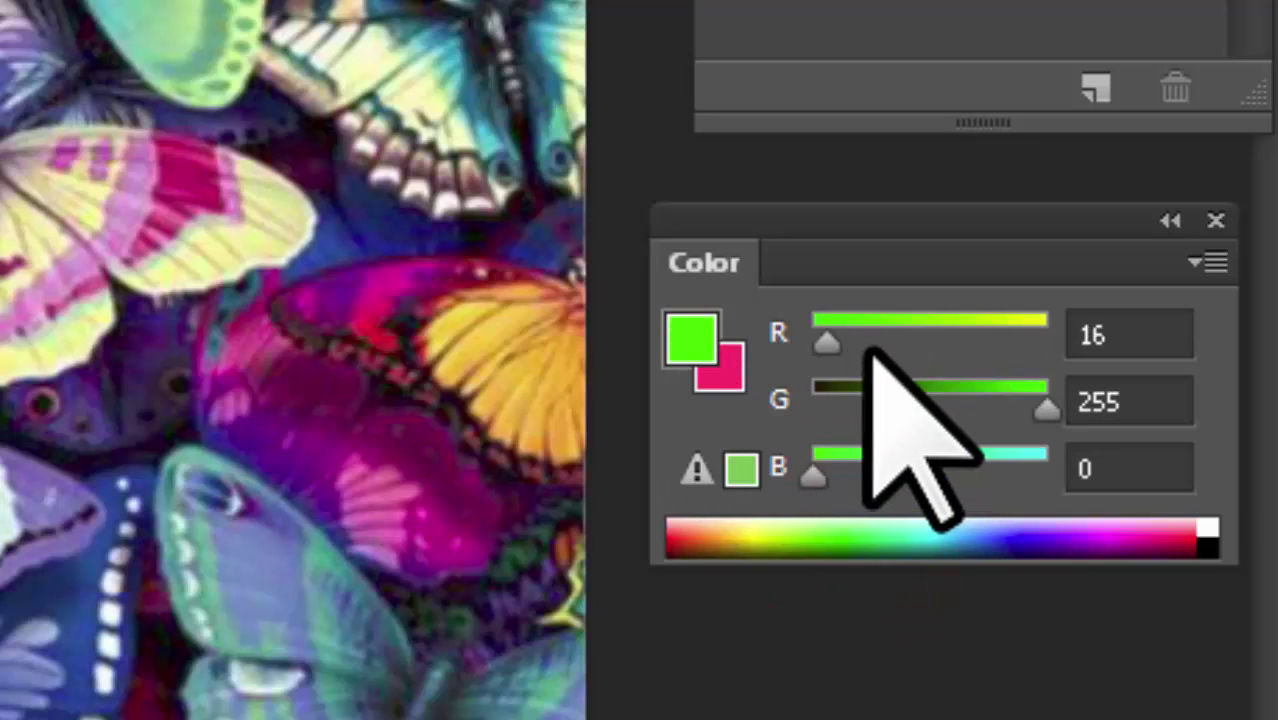
- Experiment with the R, G and B sliders, shifting the foreground from greens toward purple
drag(826, 343, 922, 343)
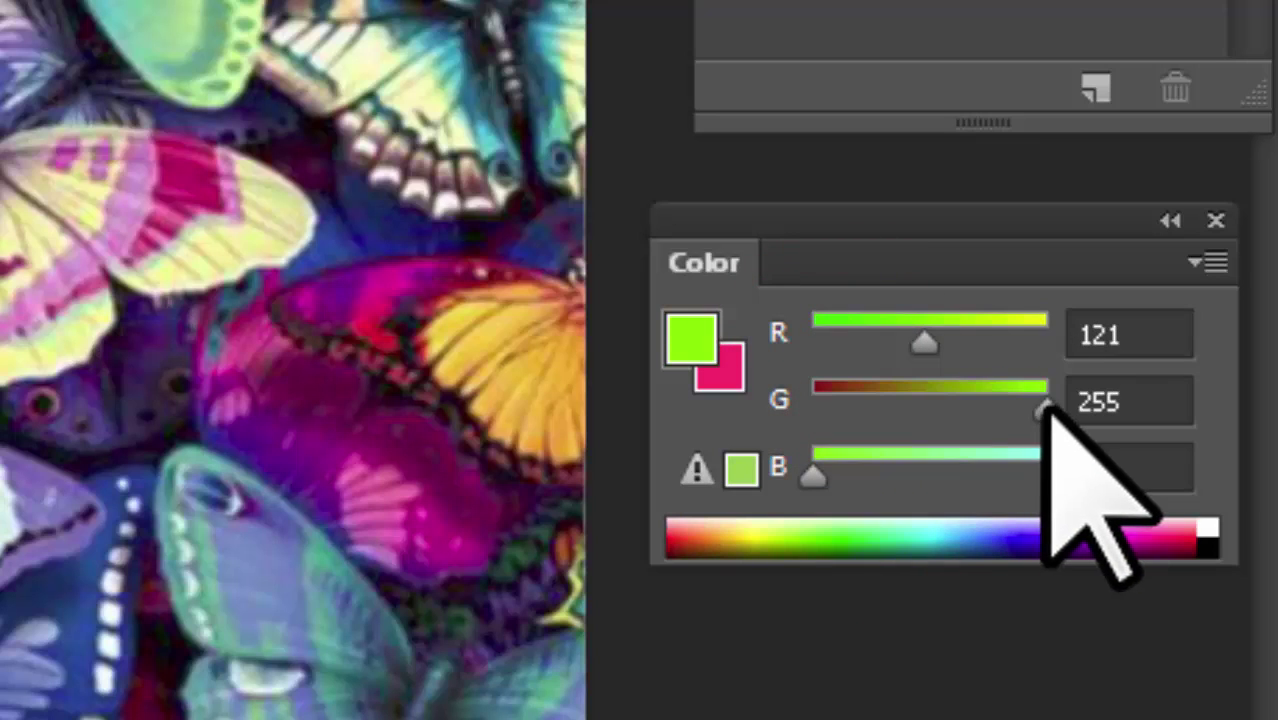
mouse_move(1046, 412)
mouse_down()
mouse_move(976, 412)
mouse_move(1040, 412)
mouse_up()
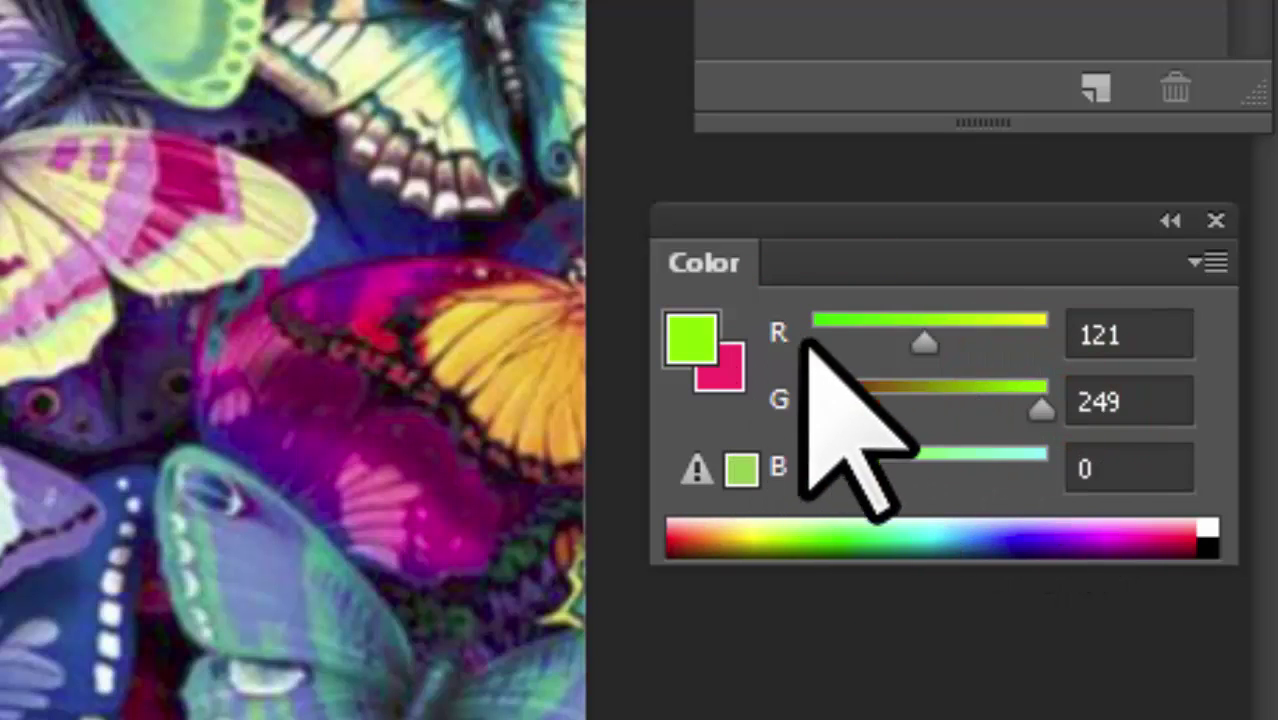
drag(922, 343, 874, 343)
drag(1041, 412, 888, 408)
drag(816, 471, 941, 476)
mouse_move(910, 408)
mouse_down()
mouse_move(822, 408)
mouse_move(921, 408)
mouse_up()
- Settle the foreground on medium green R82, G173, B100 using the RGB sliders
mouse_move(971, 343)
mouse_down()
mouse_move(813, 343)
mouse_move(943, 343)
mouse_up()
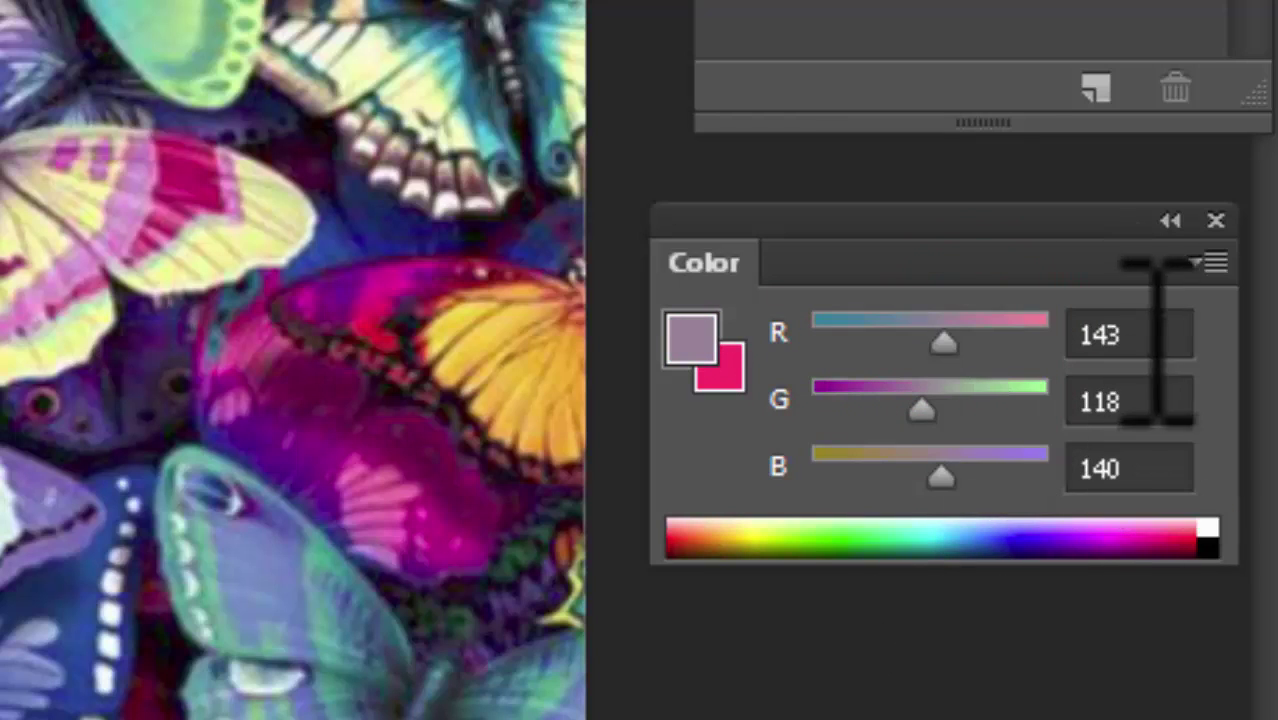
mouse_move(941, 476)
mouse_down()
mouse_move(829, 476)
mouse_move(884, 476)
mouse_up()
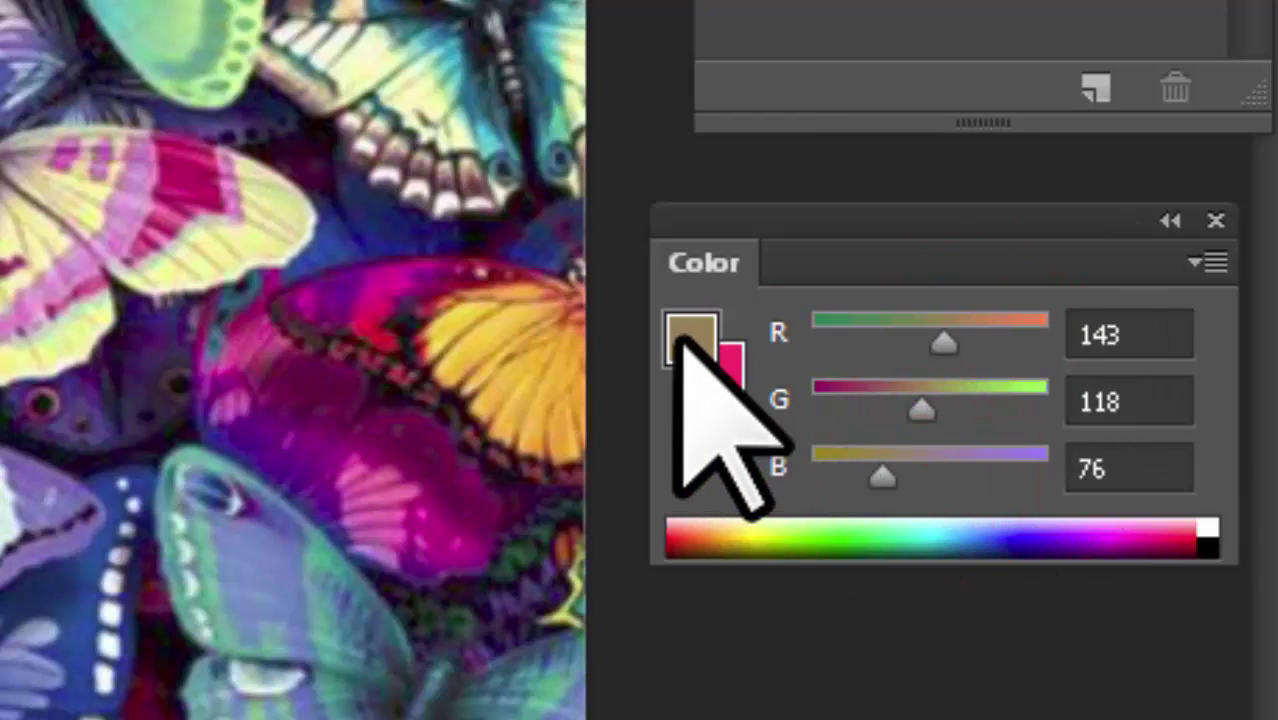
mouse_move(945, 342)
mouse_down()
mouse_move(857, 343)
mouse_move(951, 343)
mouse_up()
drag(919, 410, 940, 410)
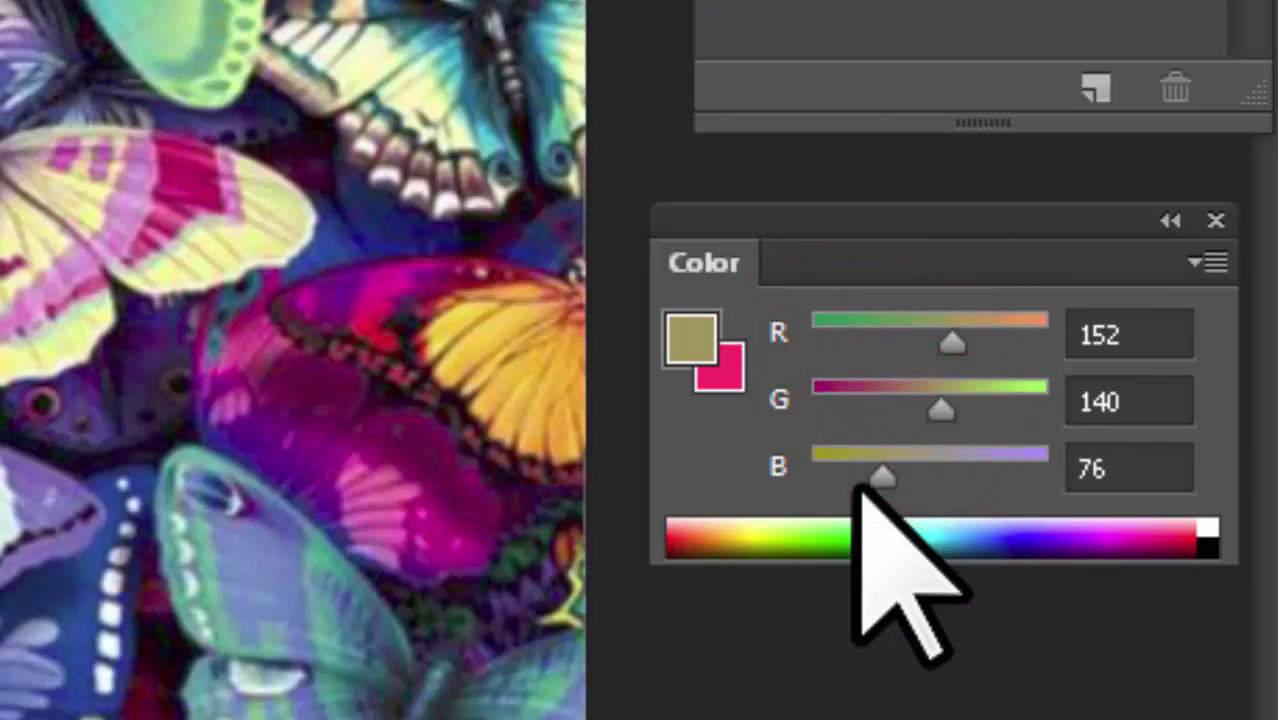
drag(882, 478, 905, 478)
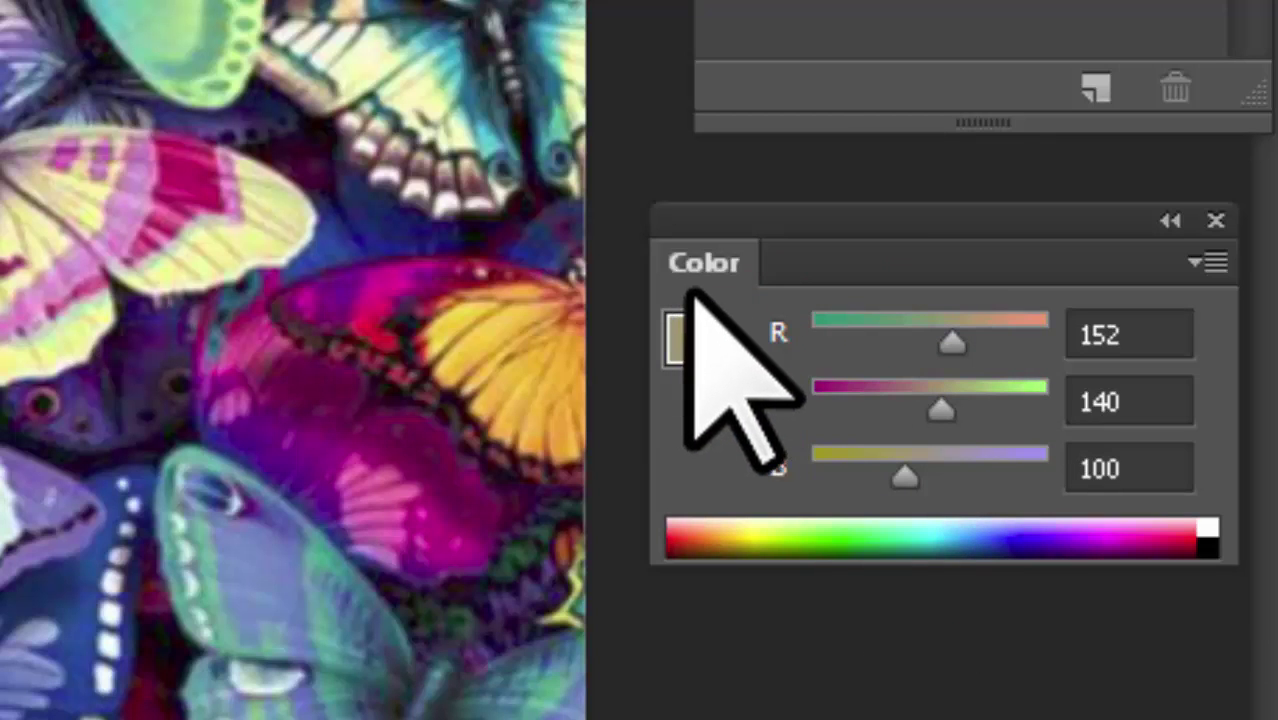
drag(948, 343, 888, 343)
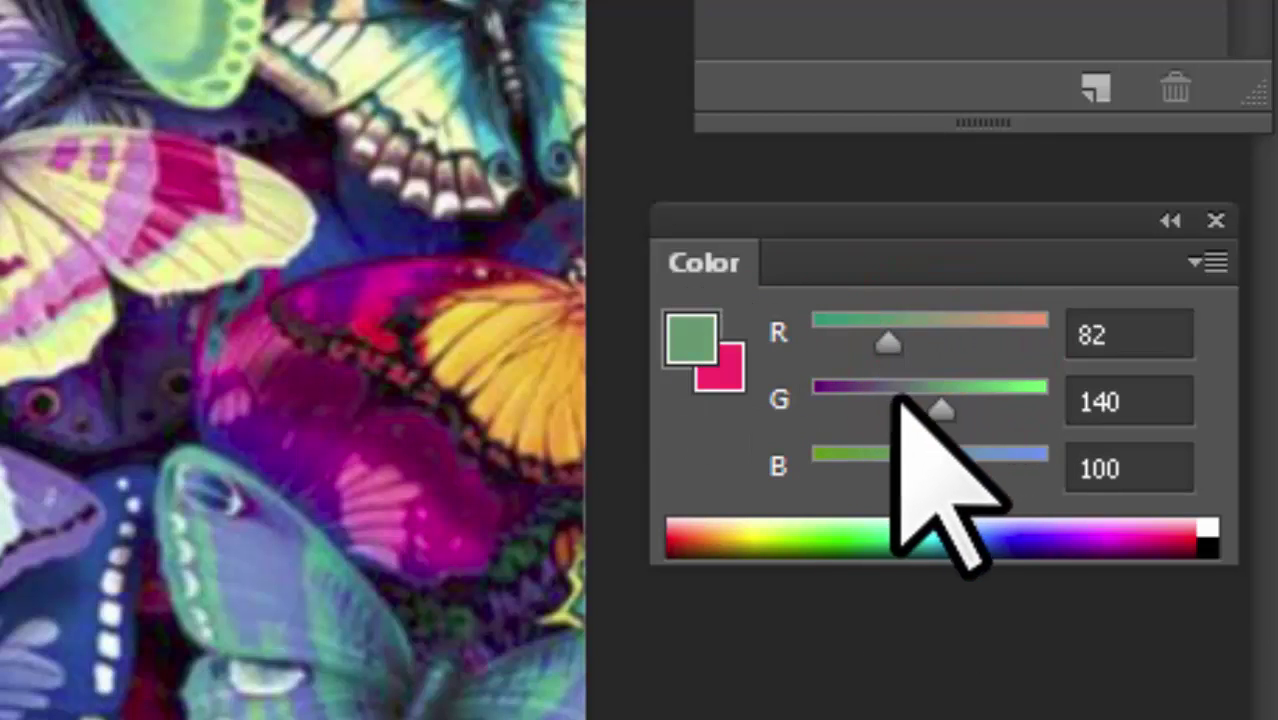
drag(941, 410, 971, 410)
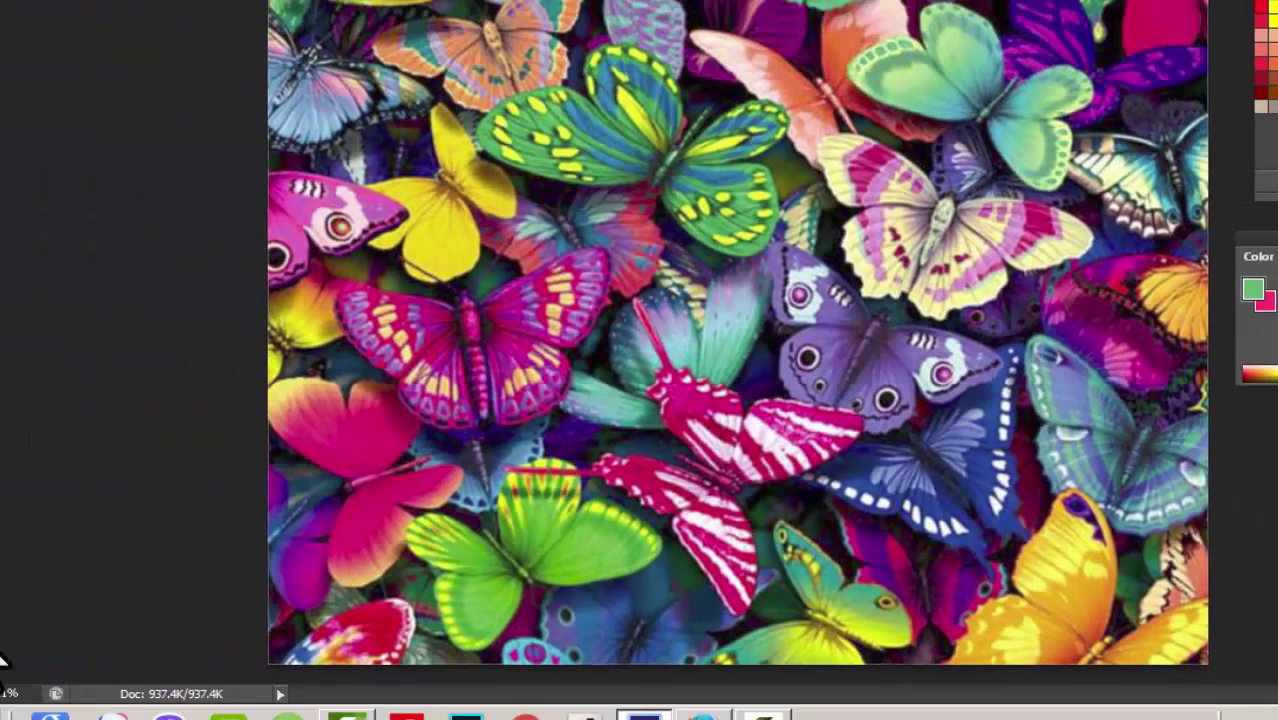
- Explore blue-violet, navy and orange shades in the foreground Color Picker
click(14, 603)
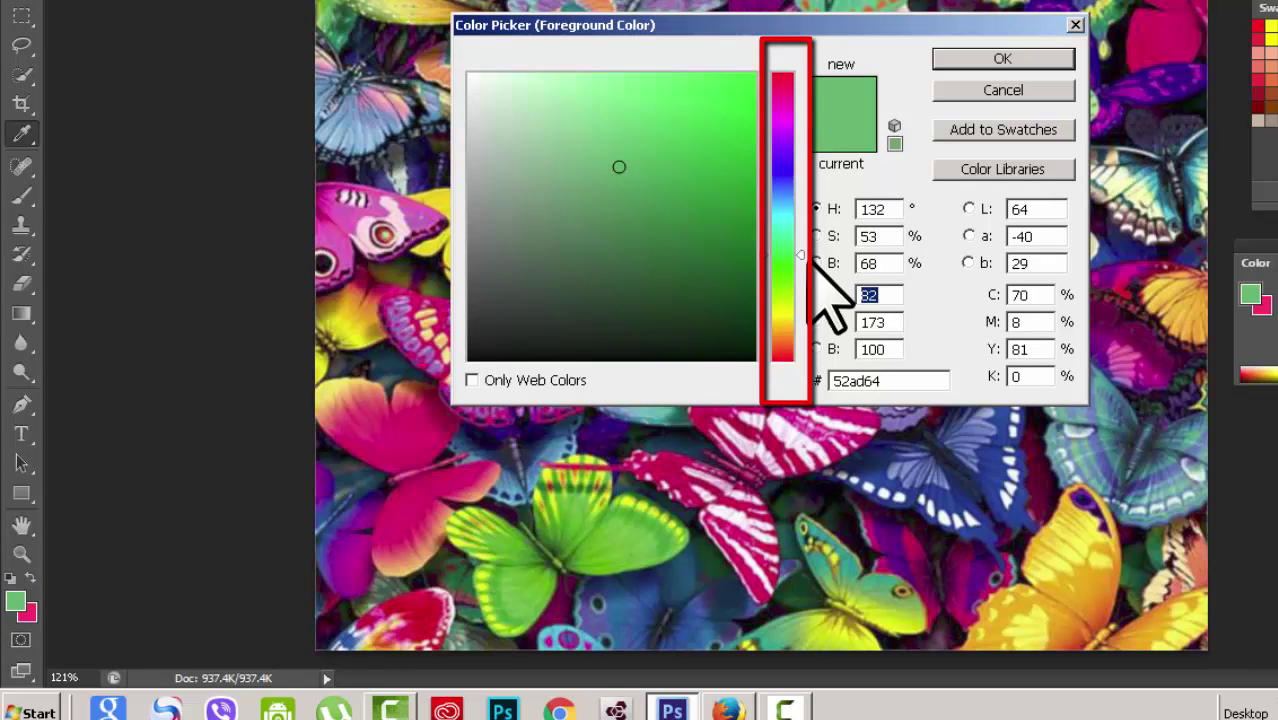
mouse_move(803, 256)
mouse_down()
mouse_move(805, 195)
mouse_move(800, 295)
mouse_move(808, 172)
mouse_up()
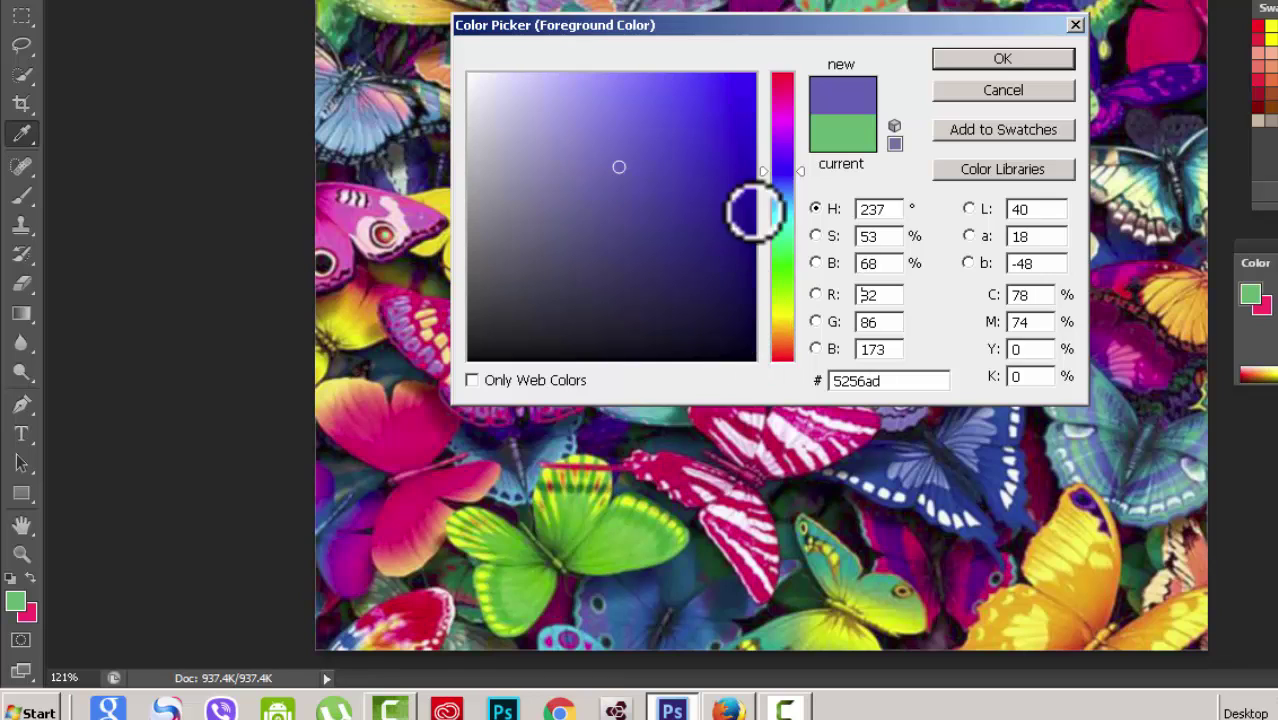
mouse_move(619, 167)
mouse_down()
mouse_move(684, 251)
mouse_move(718, 140)
mouse_move(618, 104)
mouse_move(532, 122)
mouse_move(650, 276)
mouse_move(724, 182)
mouse_move(730, 101)
mouse_up()
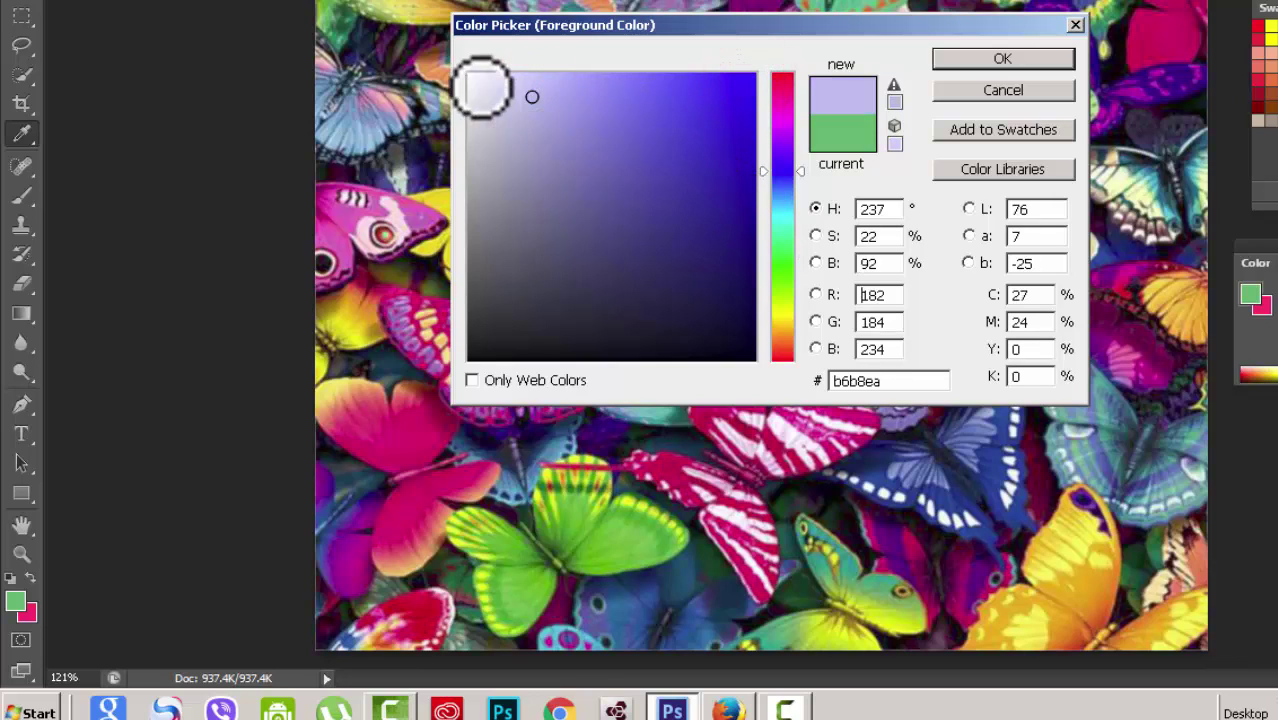
click(602, 86)
click(691, 237)
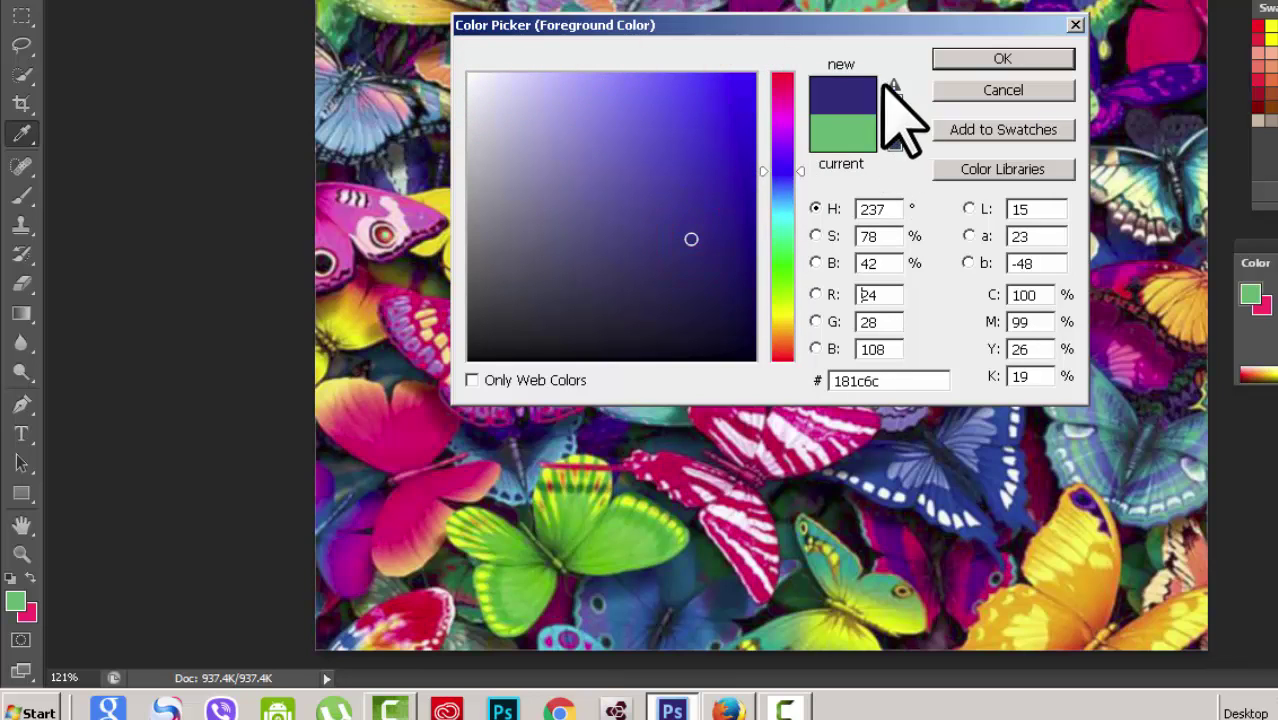
click(1120, 160)
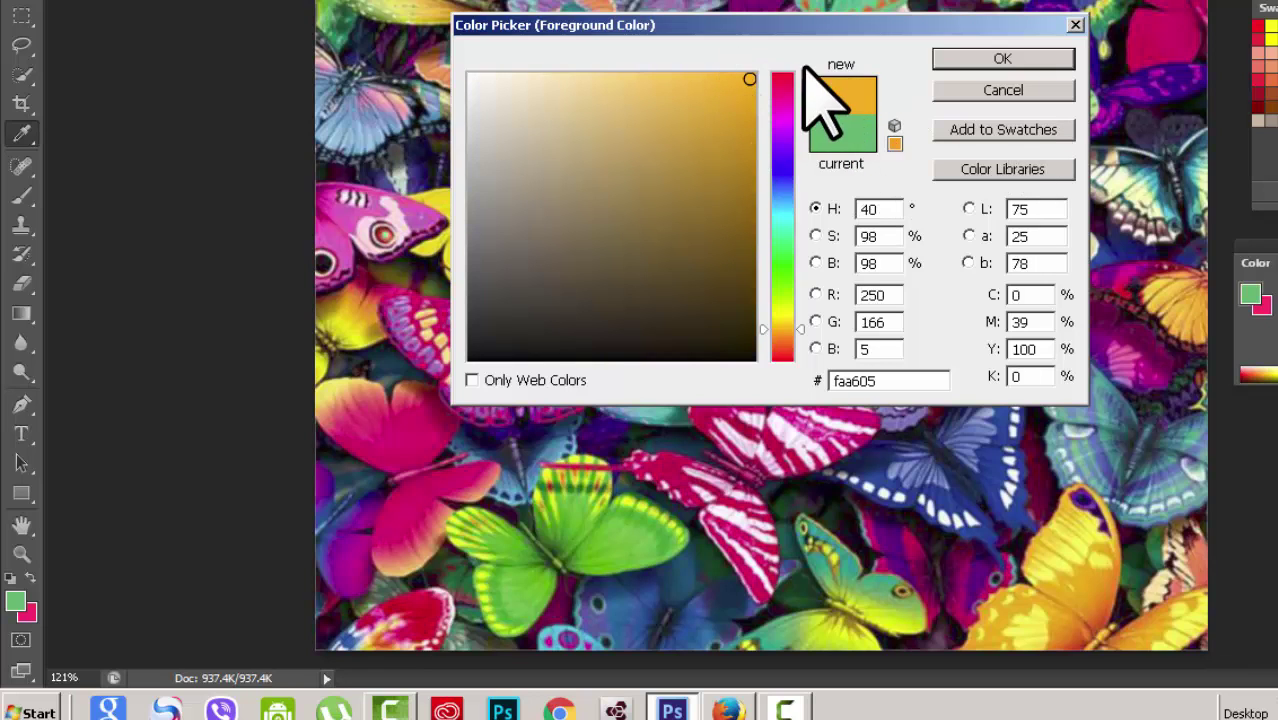
mouse_move(800, 331)
mouse_down()
mouse_move(792, 83)
mouse_move(800, 112)
mouse_up()
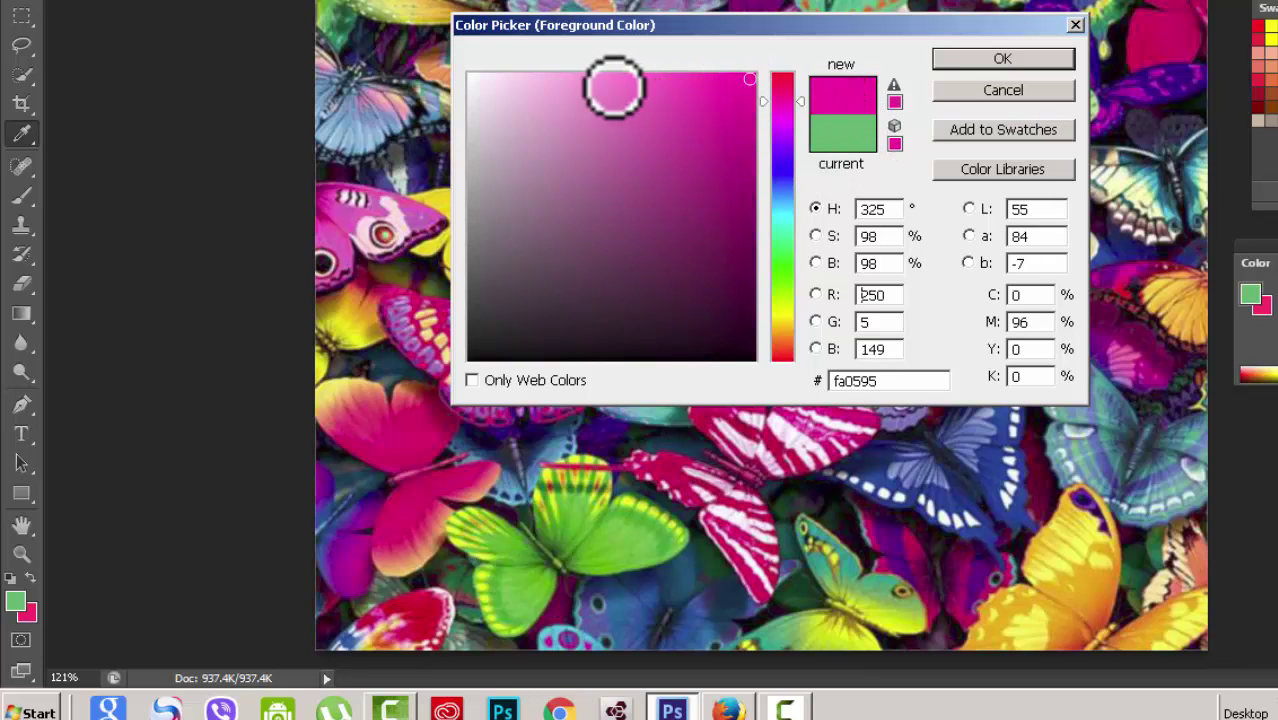
- Try several pink and magenta shades, then set the foreground to light pink f3abd5
mouse_move(558, 88)
mouse_down()
mouse_move(573, 125)
mouse_move(638, 191)
mouse_move(640, 150)
mouse_up()
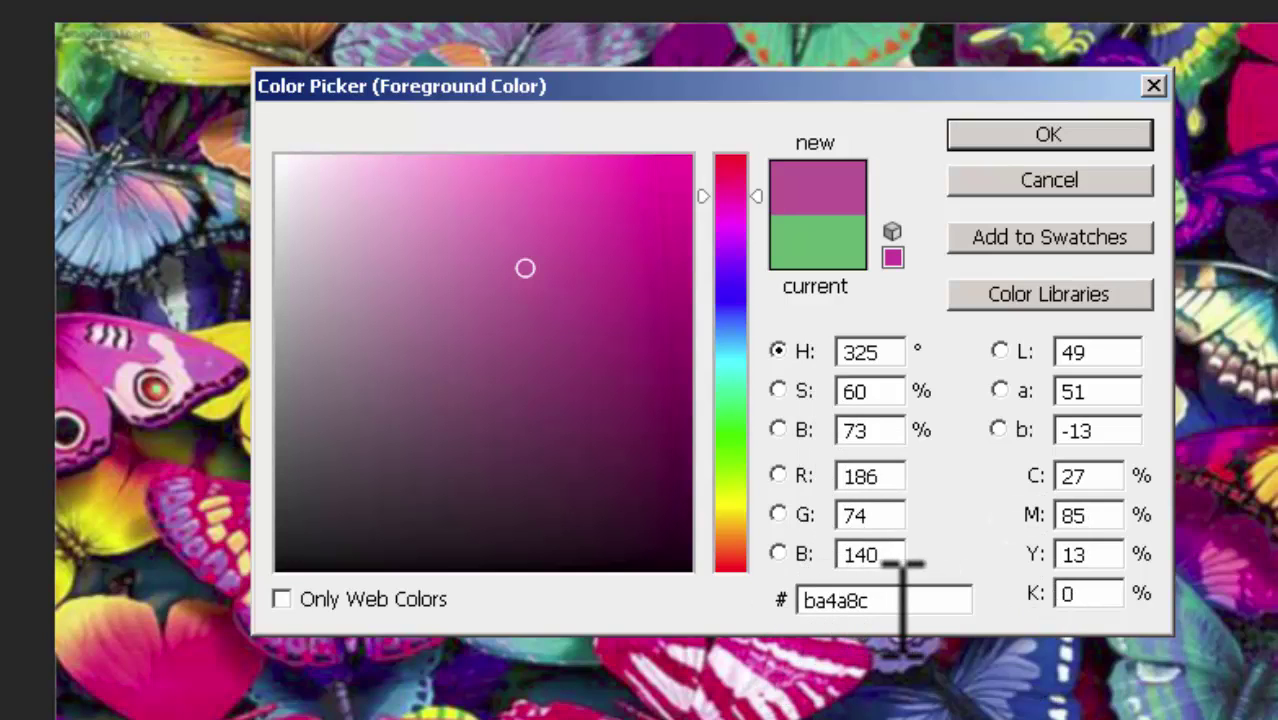
click(641, 384)
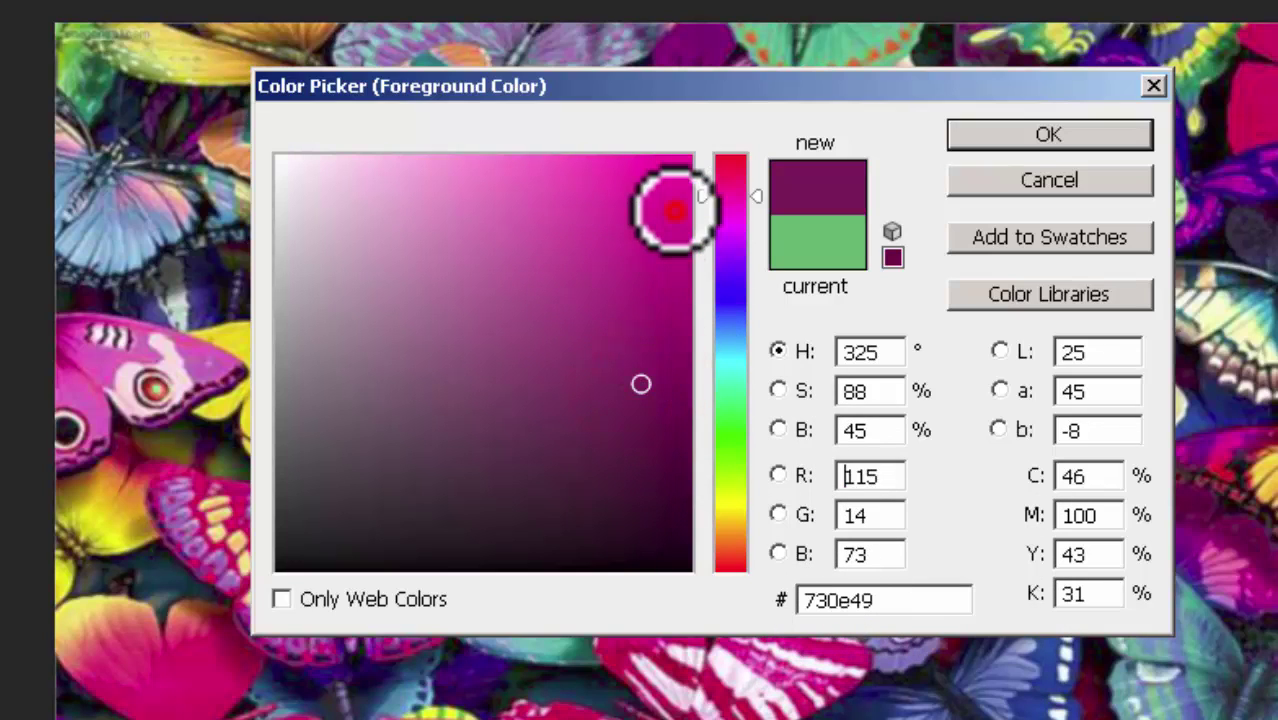
drag(672, 208, 603, 171)
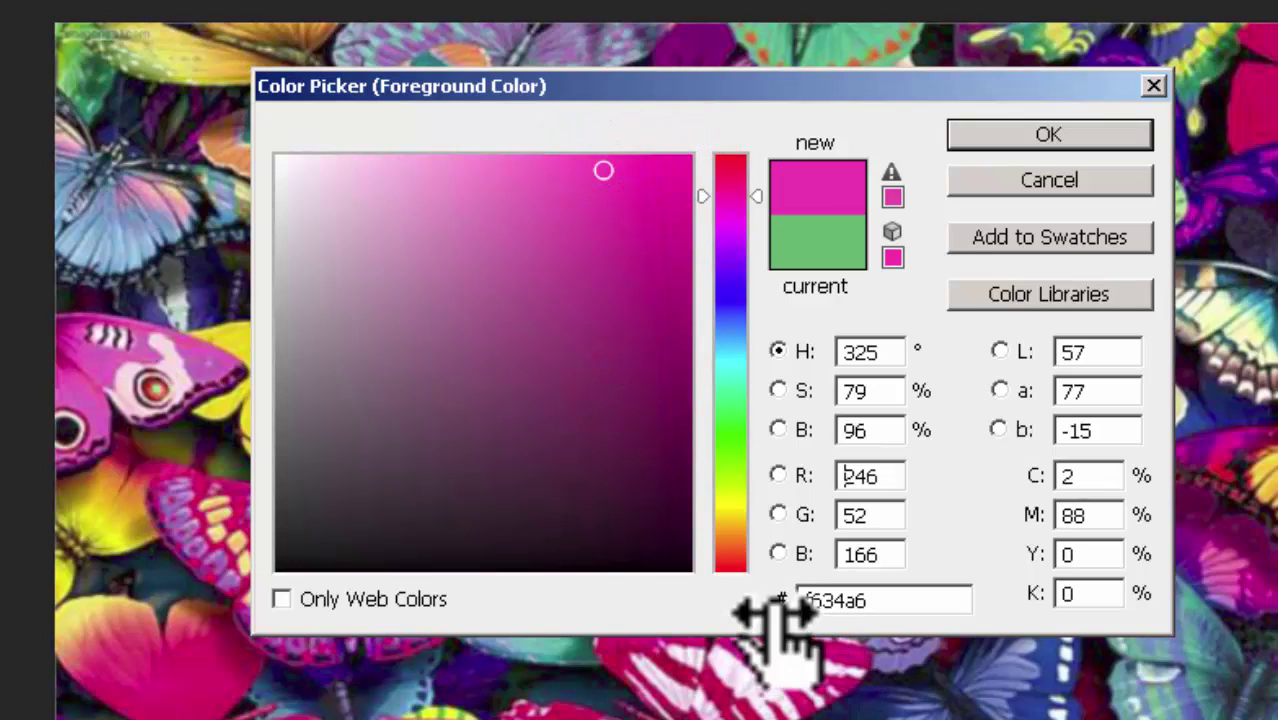
click(567, 377)
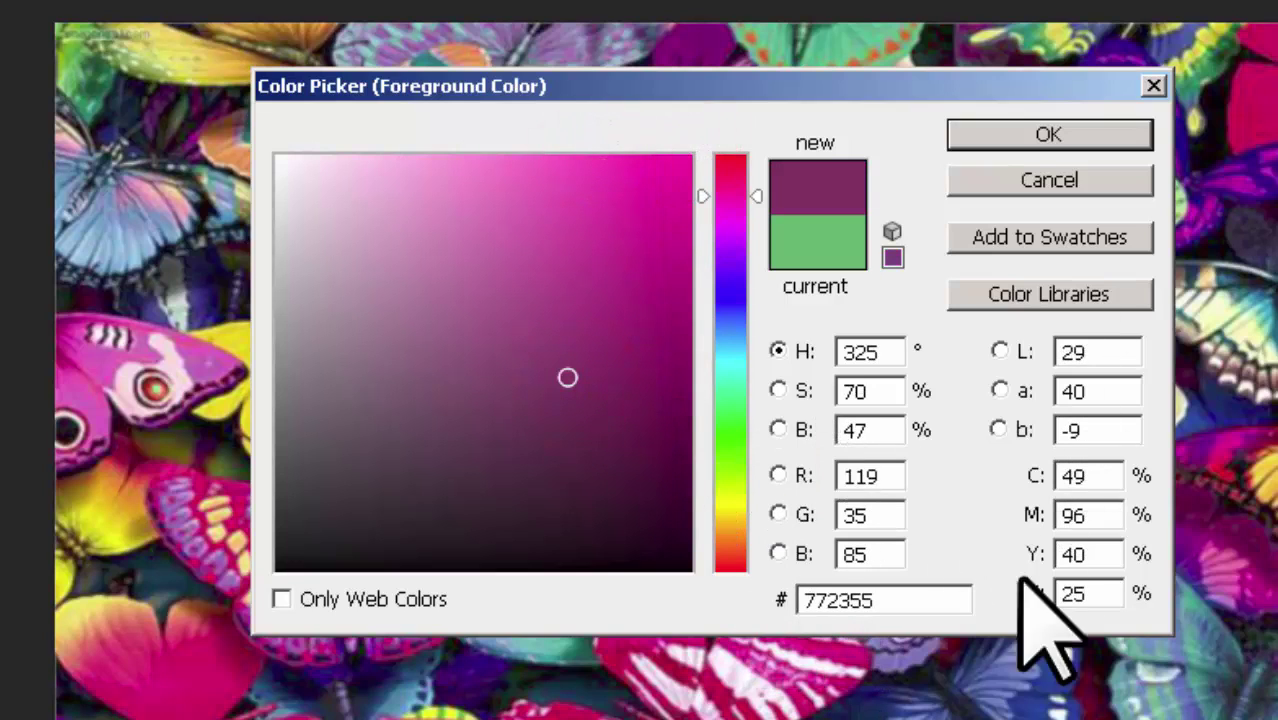
click(564, 224)
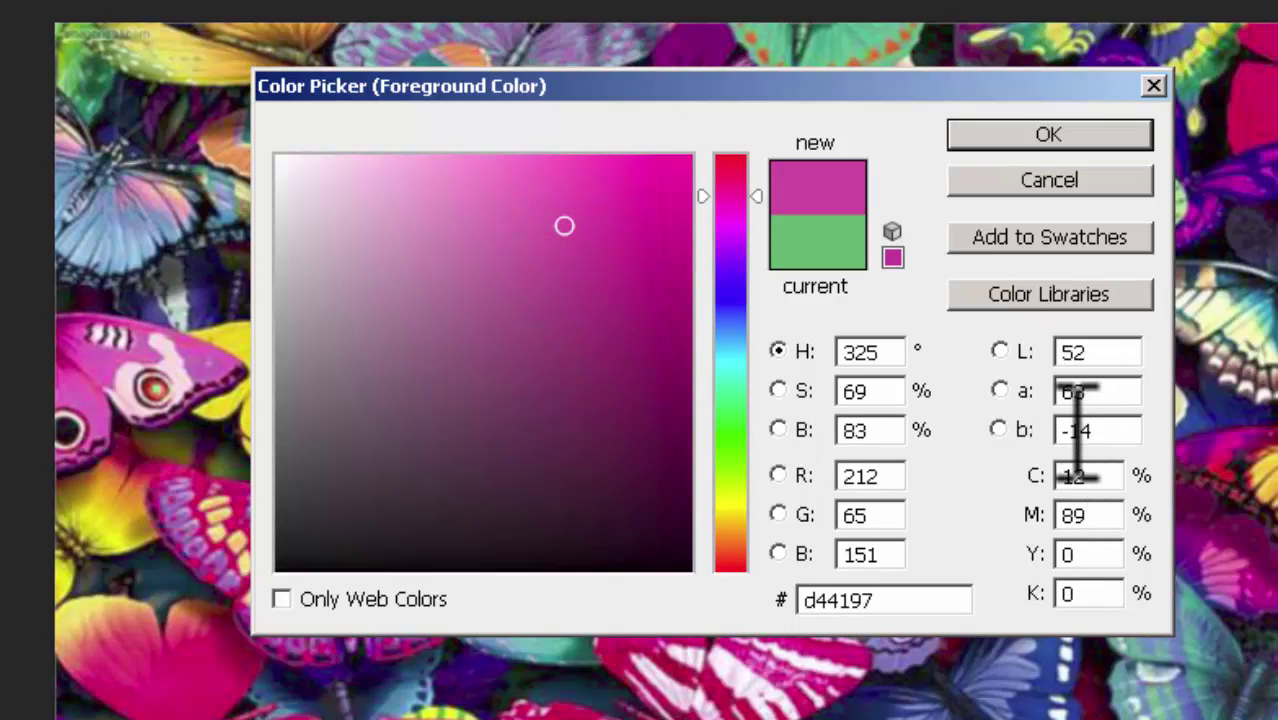
click(481, 185)
click(597, 184)
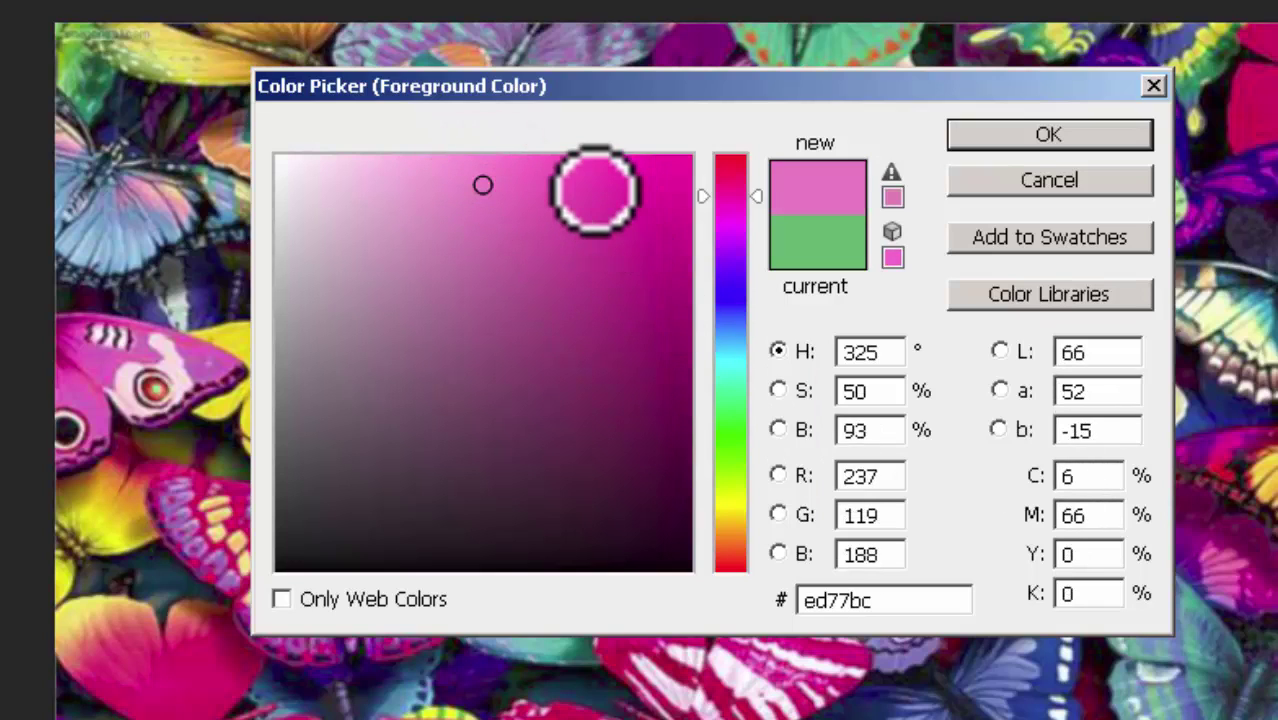
click(640, 290)
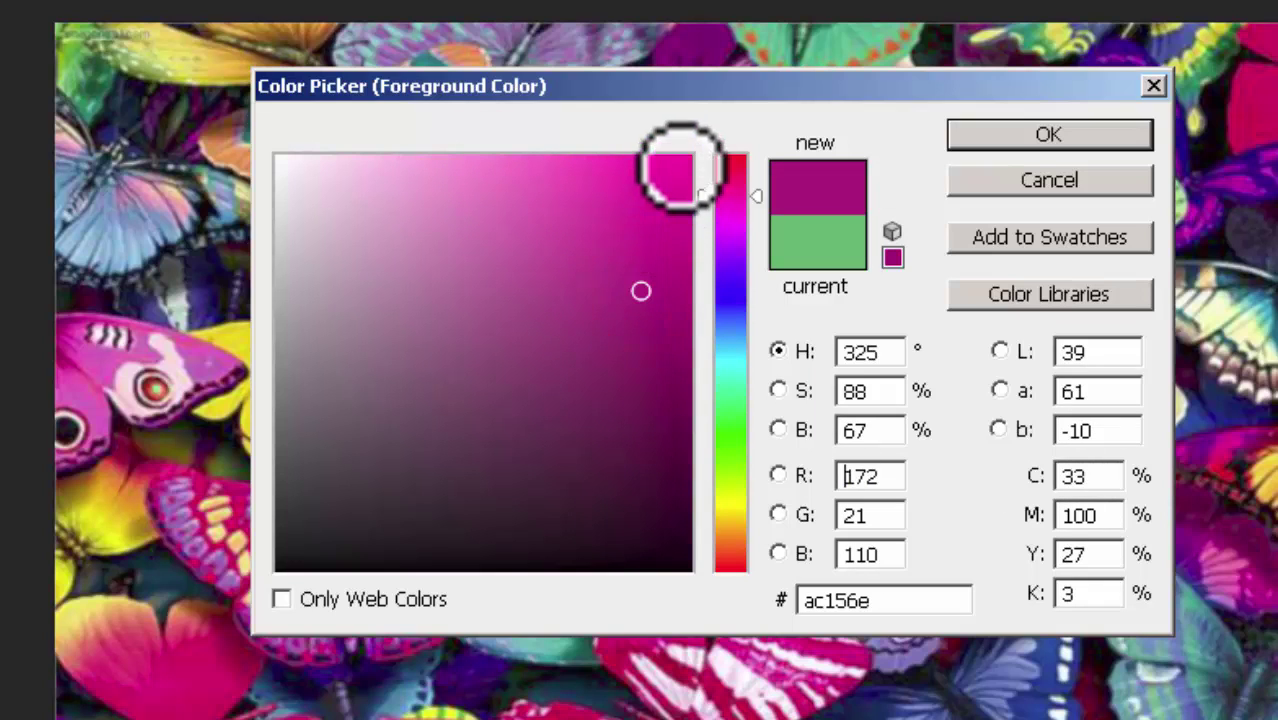
click(675, 440)
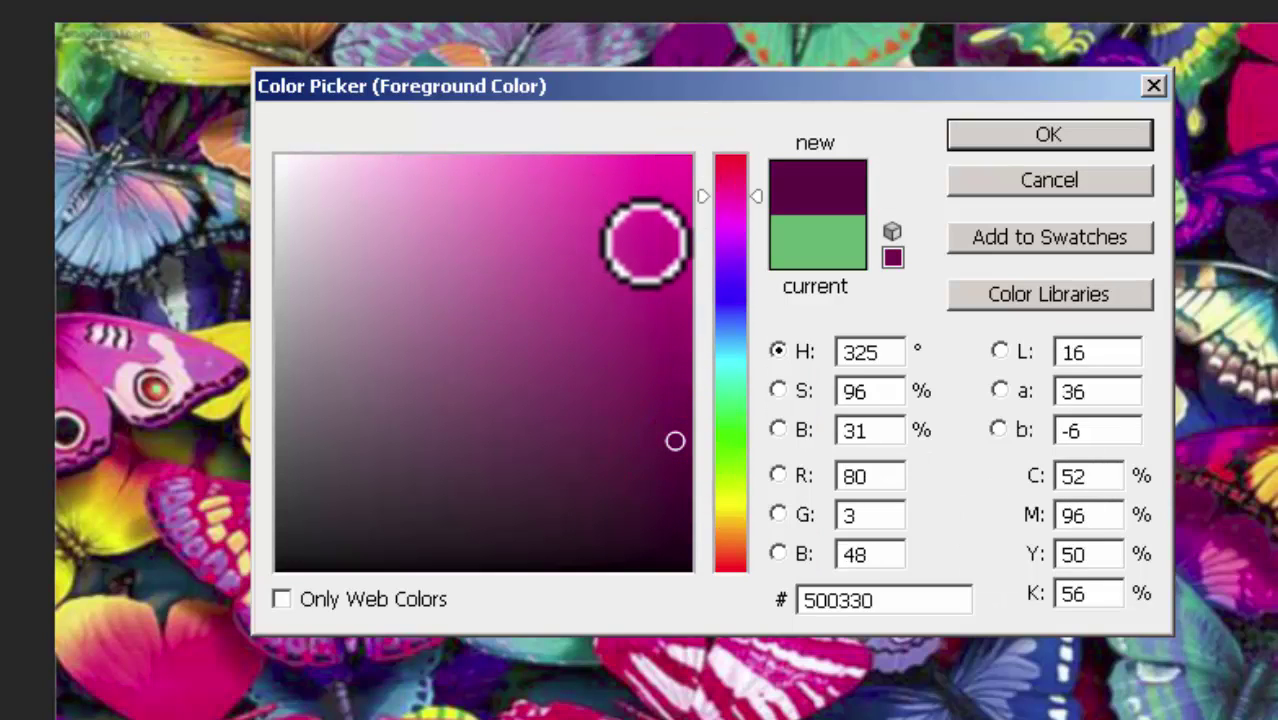
click(399, 175)
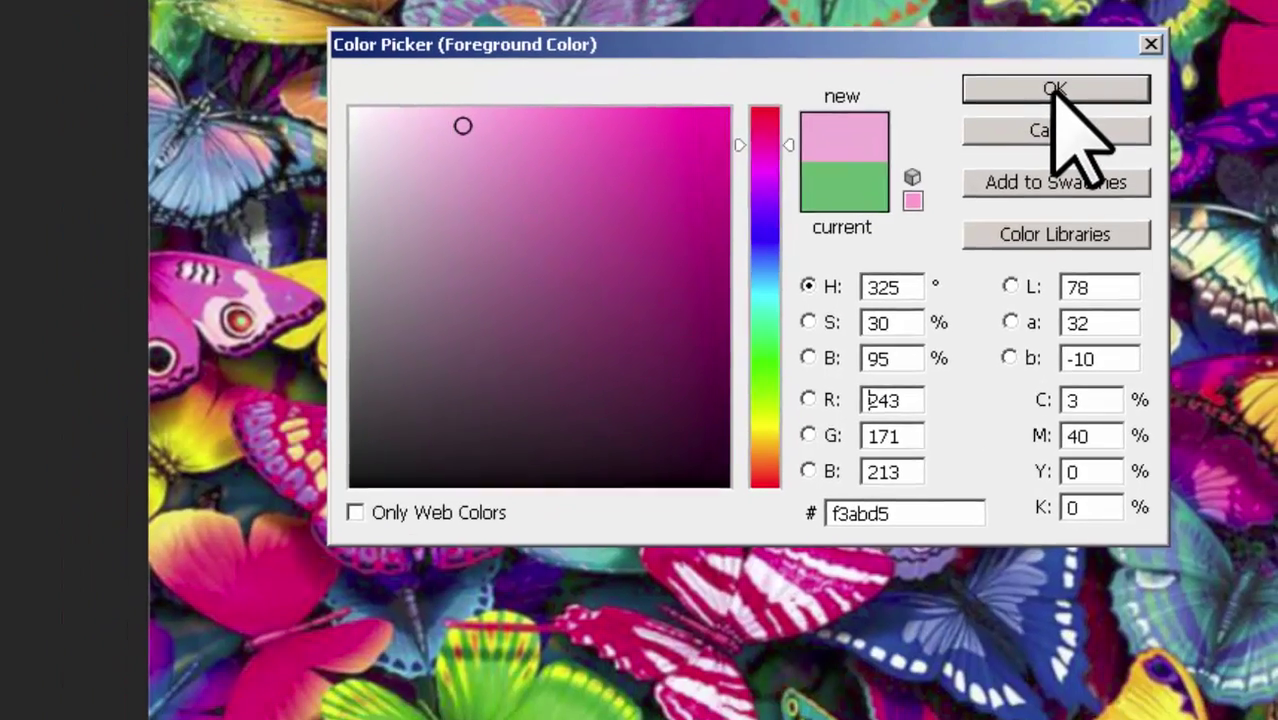
click(1048, 136)
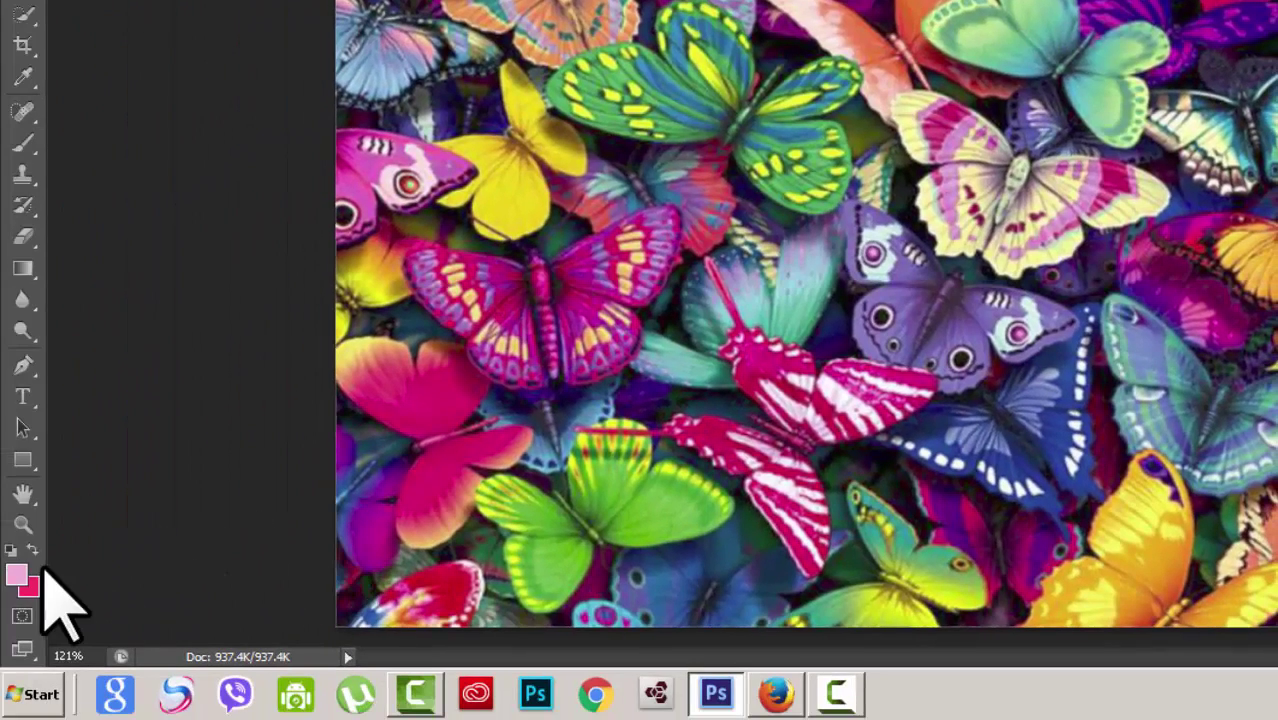
- Change the foreground colour to vivid purple e51afd
click(22, 583)
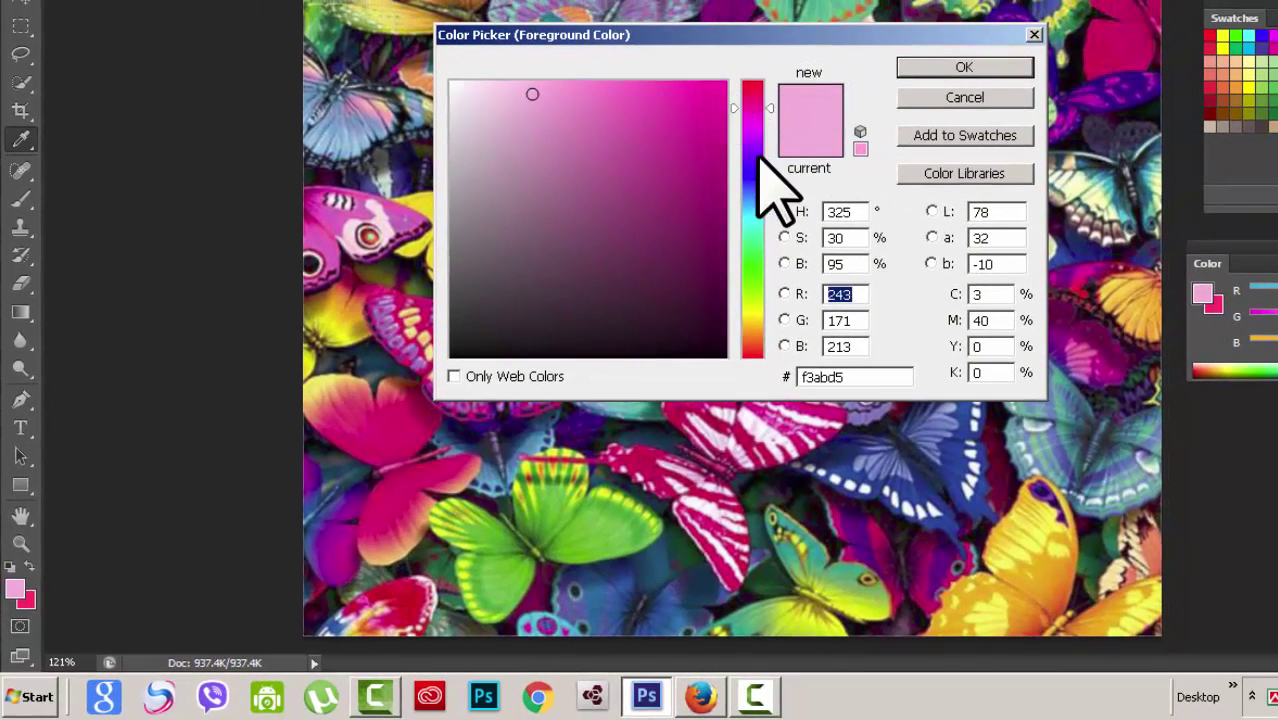
drag(760, 162, 756, 131)
click(698, 83)
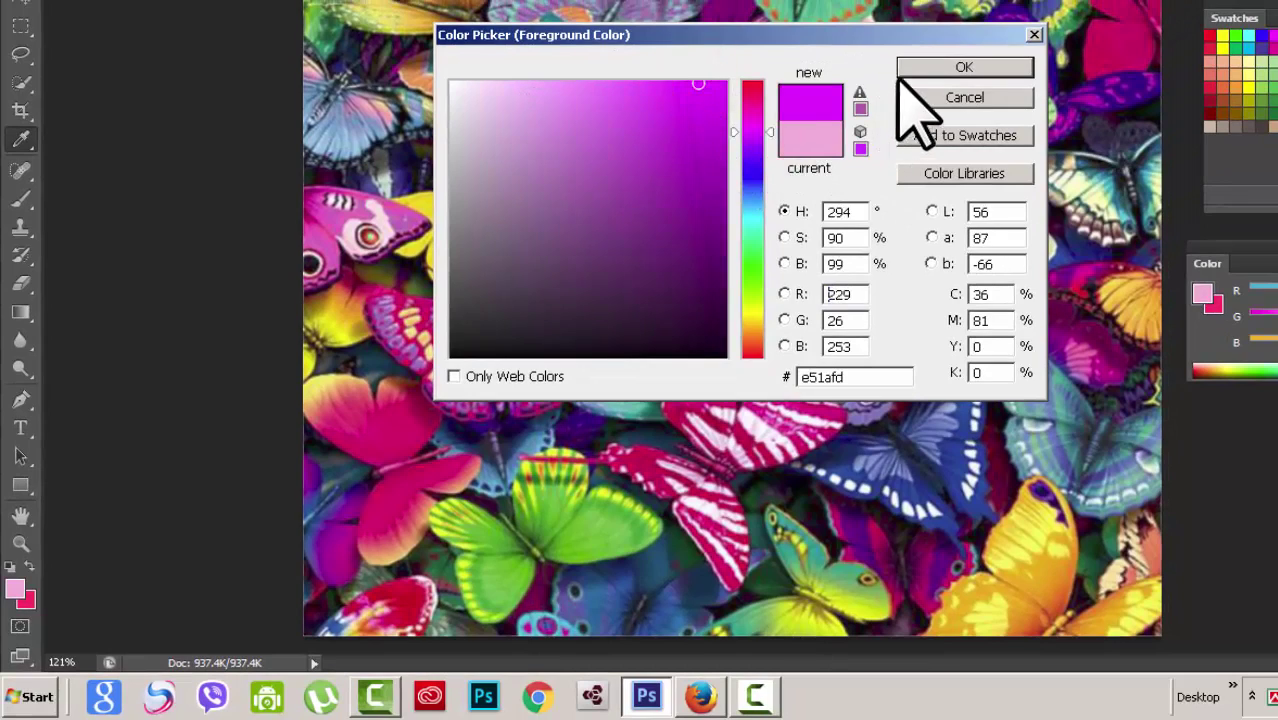
click(960, 70)
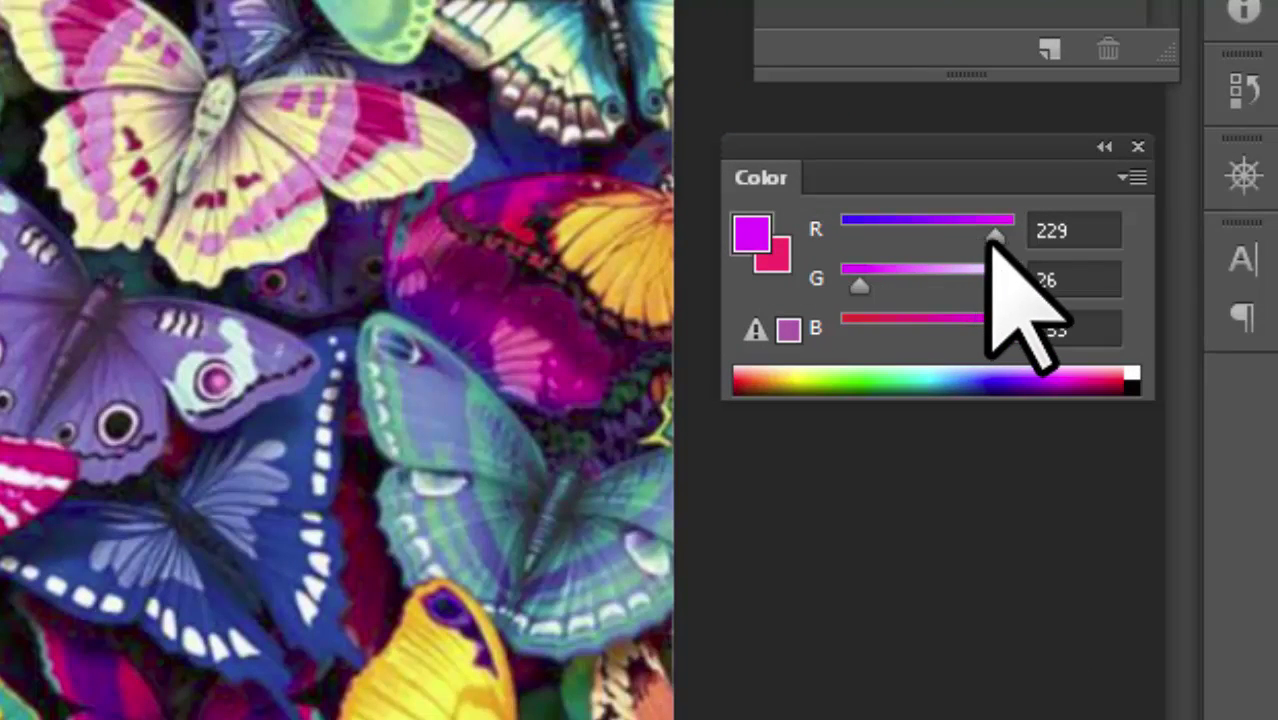
- Drag the Color panel RGB sliders to R167, G67, B106 for a dusky mauve
mouse_move(994, 238)
mouse_down()
mouse_move(998, 228)
mouse_move(941, 240)
mouse_move(956, 240)
mouse_up()
mouse_move(858, 285)
mouse_down()
mouse_move(930, 285)
mouse_move(886, 285)
mouse_up()
drag(1006, 335, 913, 337)
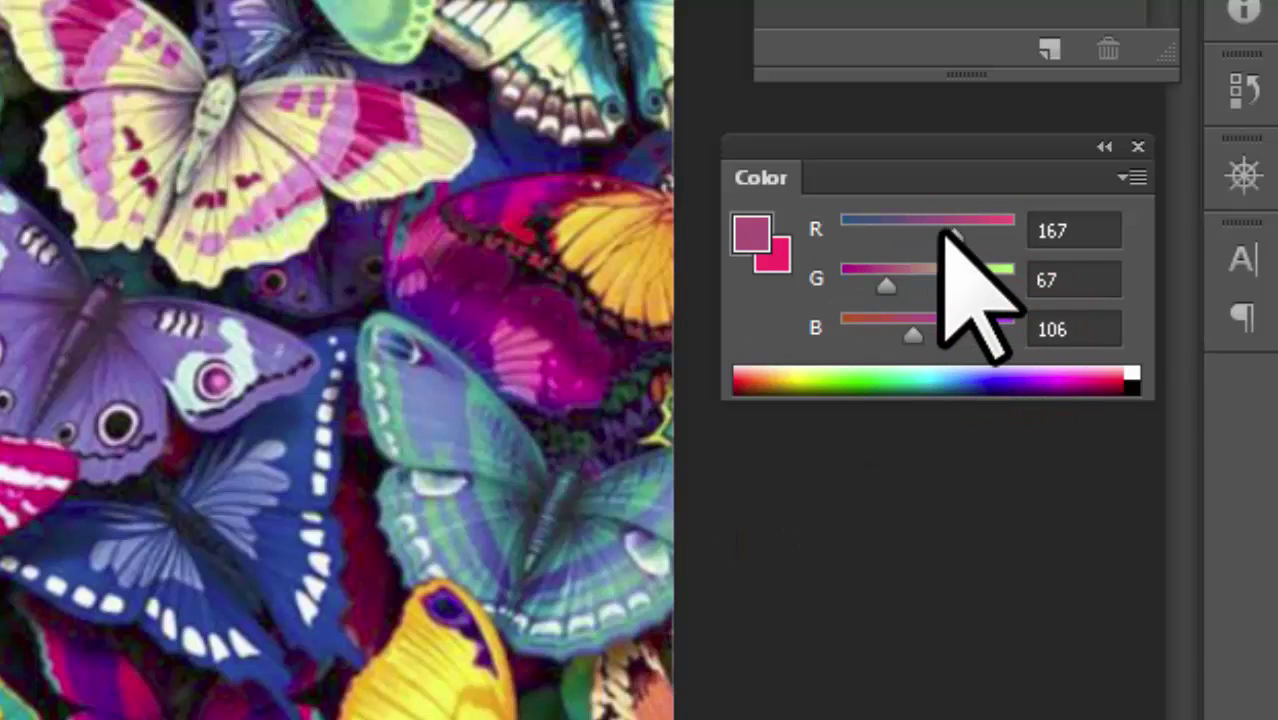
click(1135, 177)
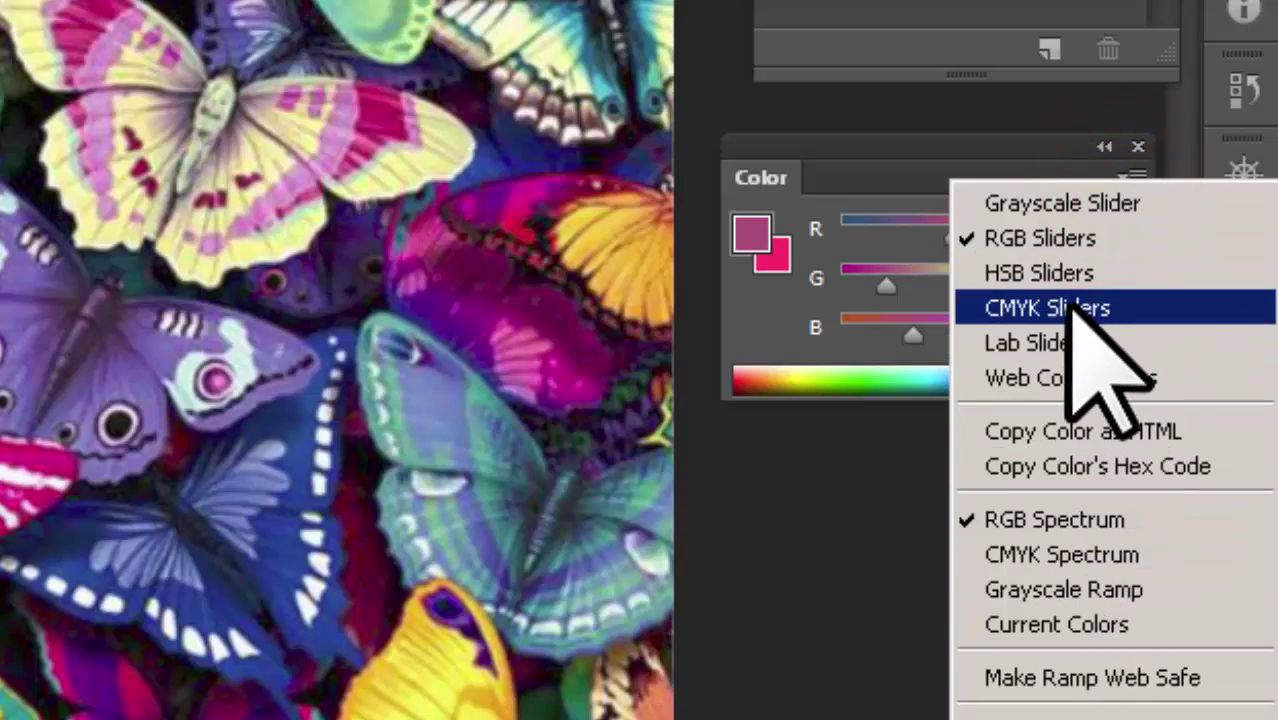
- Switch the Color panel to CMYK sliders and experiment with brown and dark teal mixes
click(1075, 310)
mouse_move(898, 225)
mouse_down()
mouse_move(840, 228)
mouse_move(902, 228)
mouse_up()
mouse_move(988, 266)
mouse_down()
mouse_move(907, 262)
mouse_move(958, 262)
mouse_up()
drag(906, 304, 987, 304)
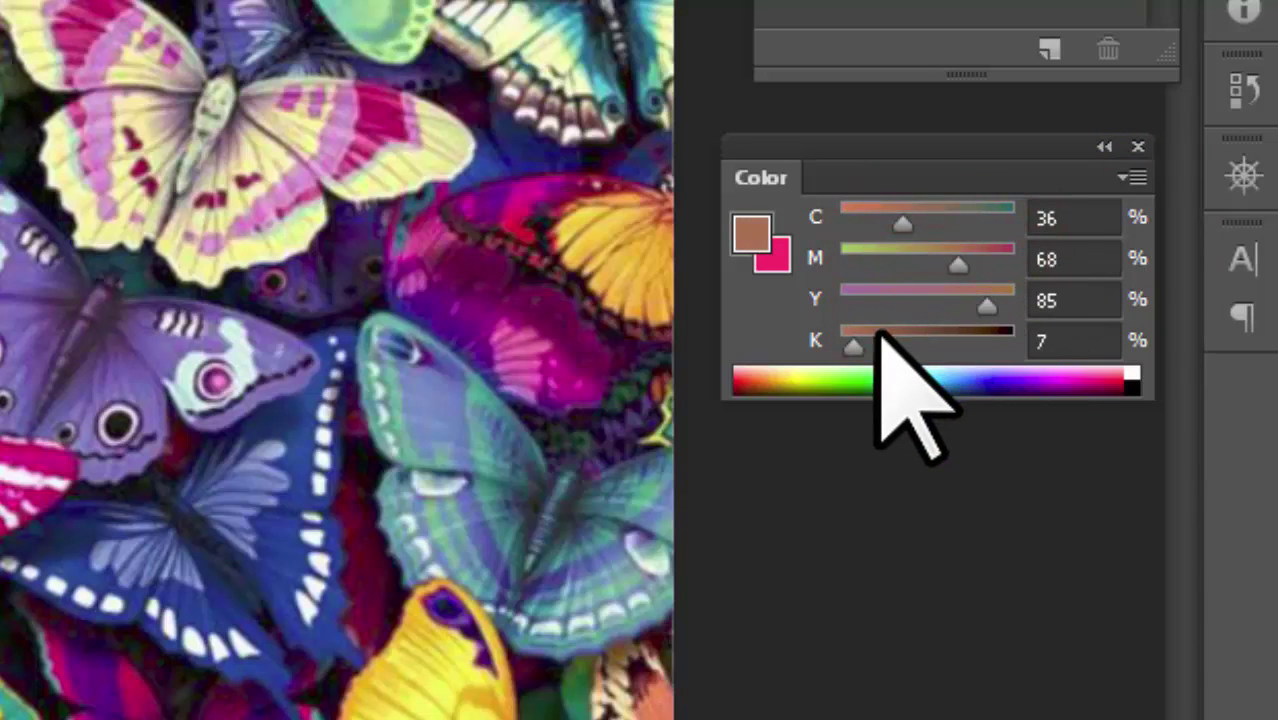
click(853, 347)
drag(897, 345, 914, 347)
drag(987, 304, 905, 304)
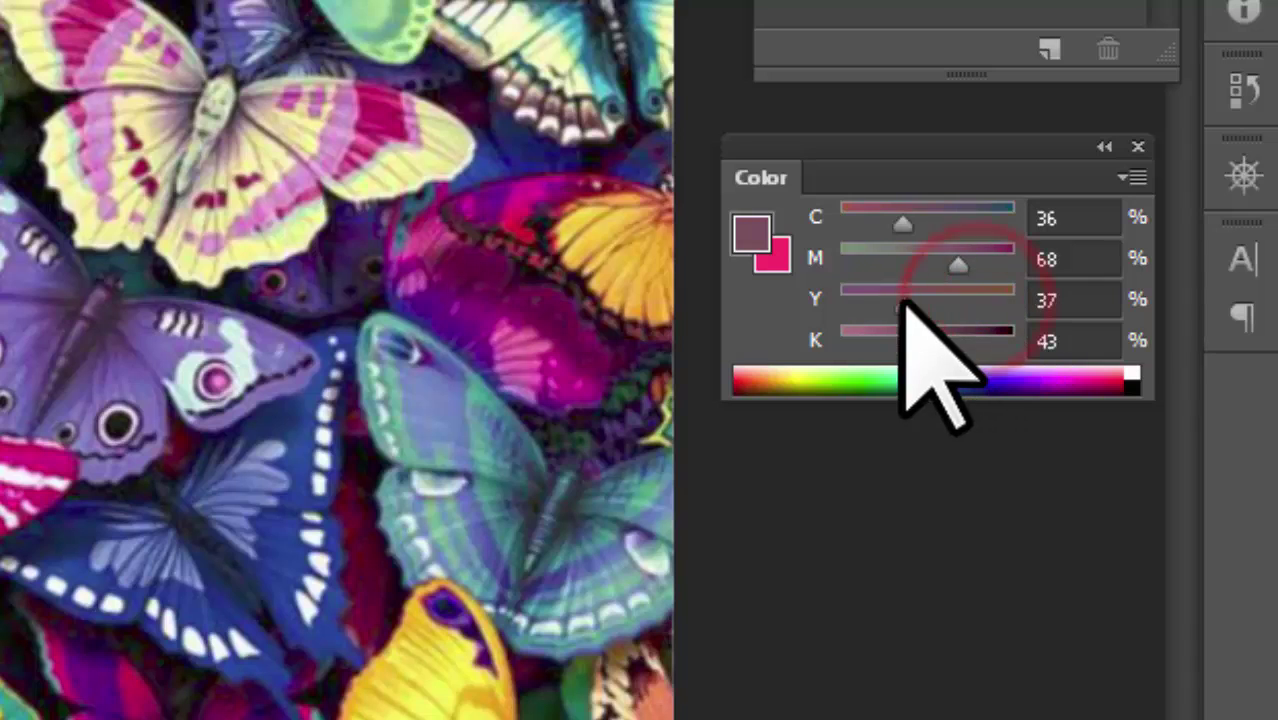
mouse_move(958, 262)
mouse_down()
mouse_move(893, 262)
mouse_move(990, 222)
mouse_up()
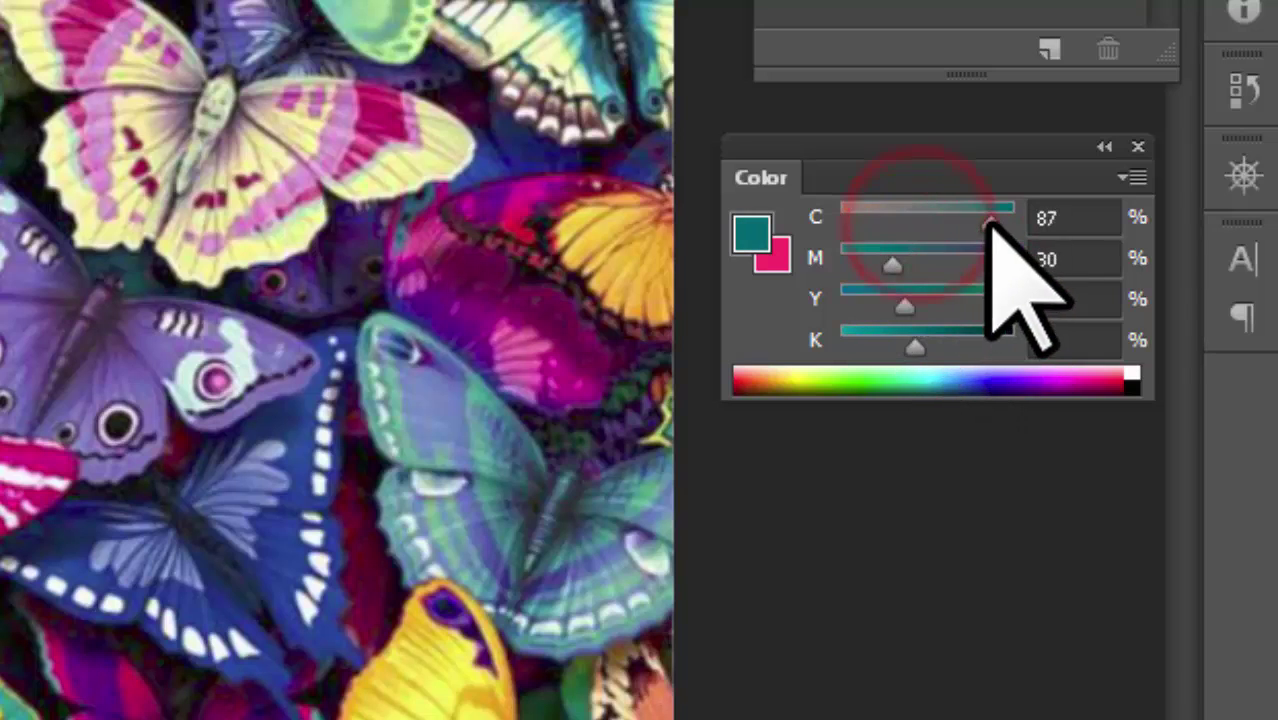
drag(891, 263, 961, 263)
mouse_move(1003, 222)
mouse_down()
mouse_move(870, 232)
mouse_move(980, 222)
mouse_move(910, 264)
mouse_up()
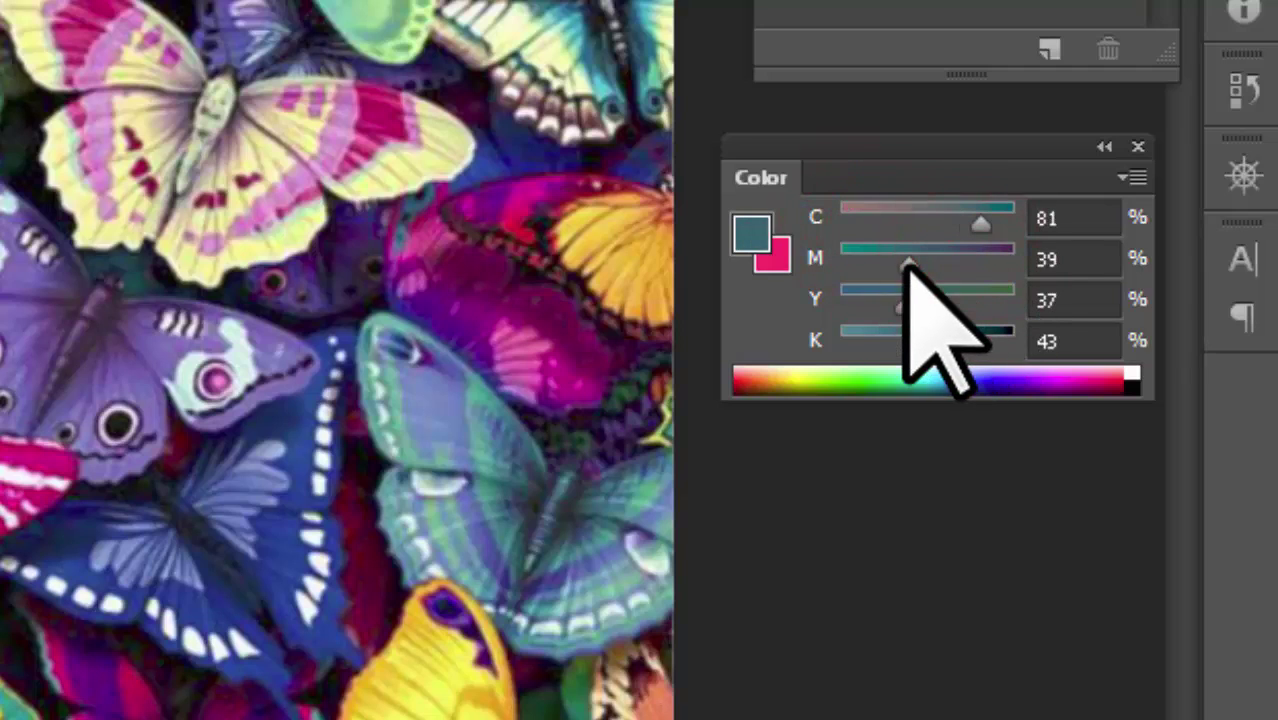
drag(913, 343, 954, 343)
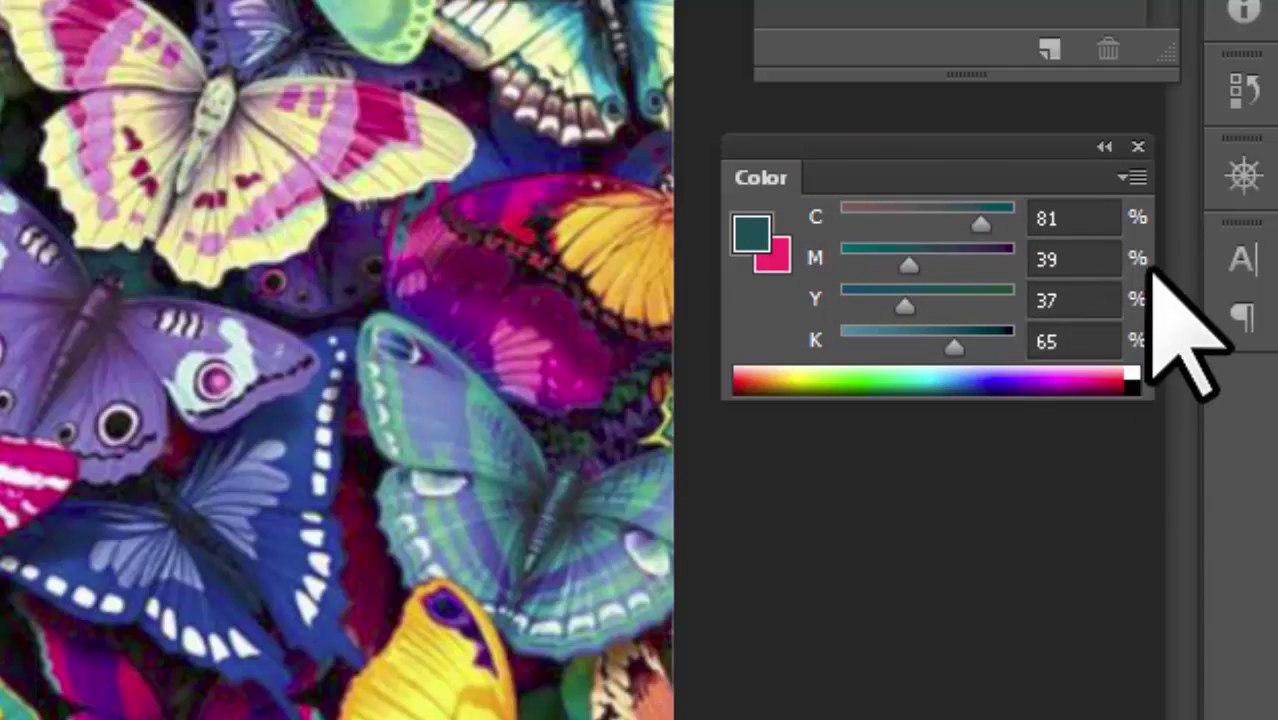
- Sample spectrum colours and tweak sliders to a tan foreground, C33 M56 Y100 K0
click(1134, 178)
click(1031, 567)
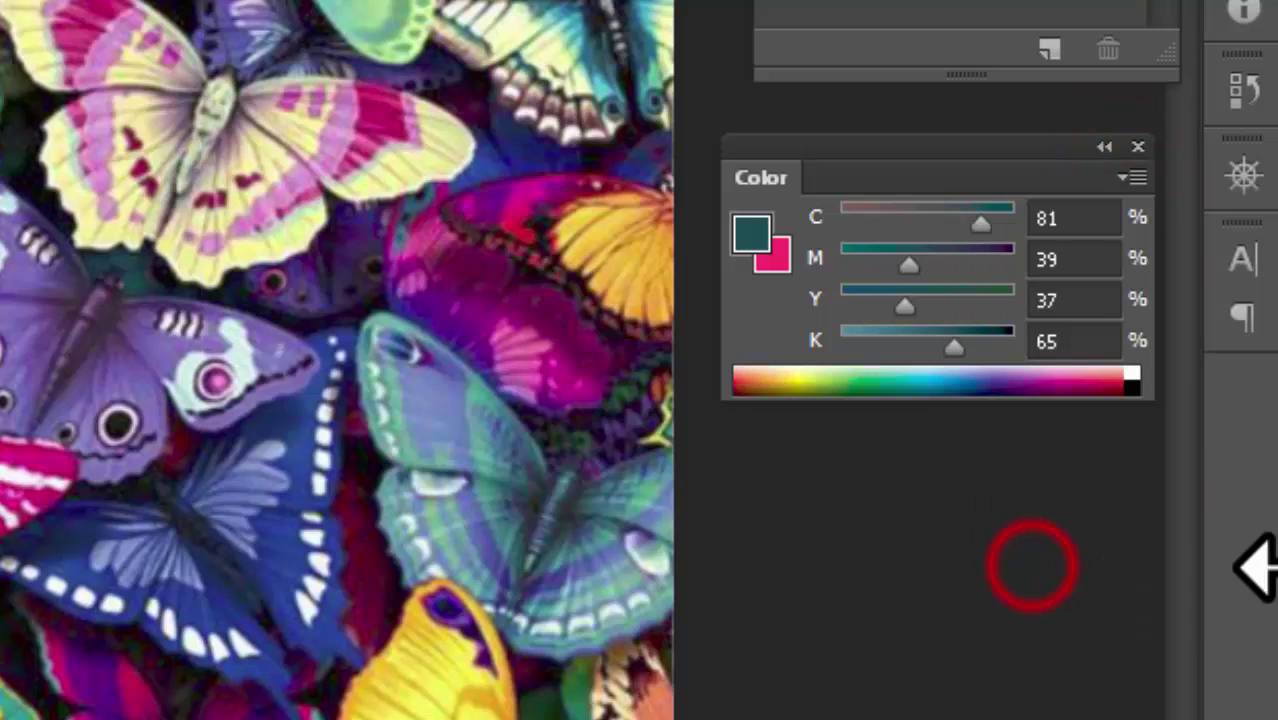
click(915, 392)
drag(915, 392, 1013, 385)
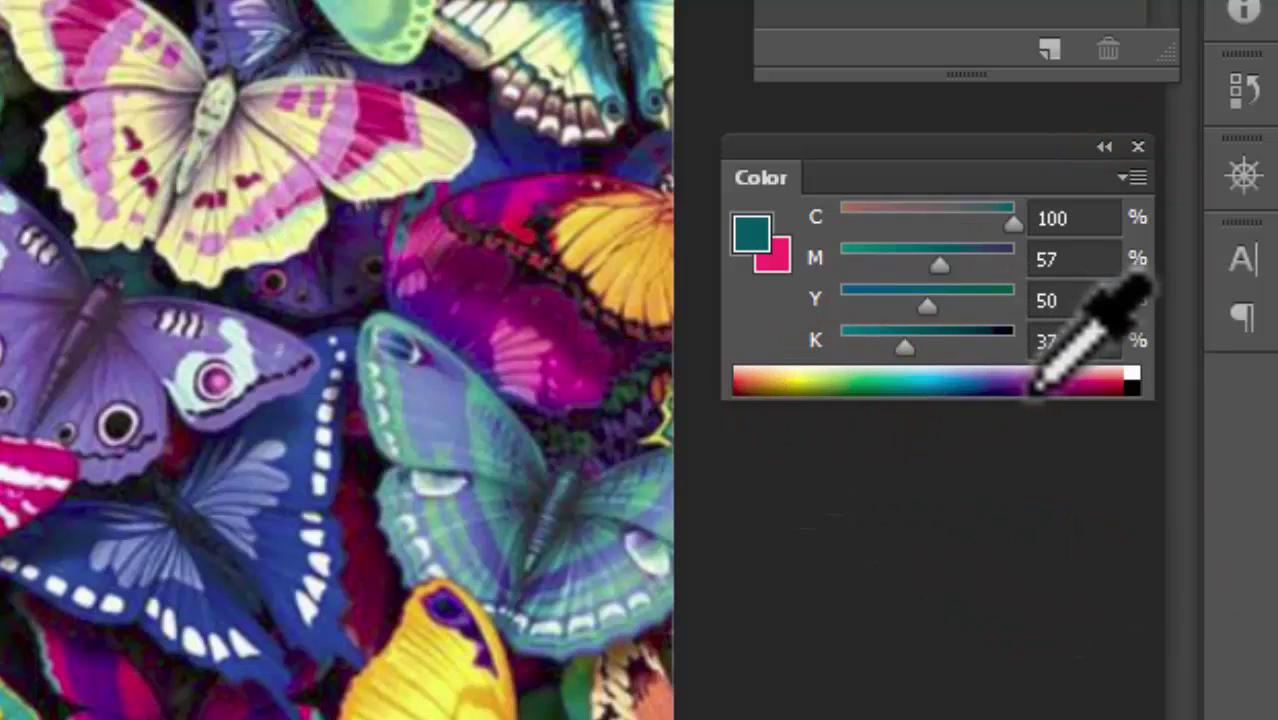
drag(790, 376, 760, 380)
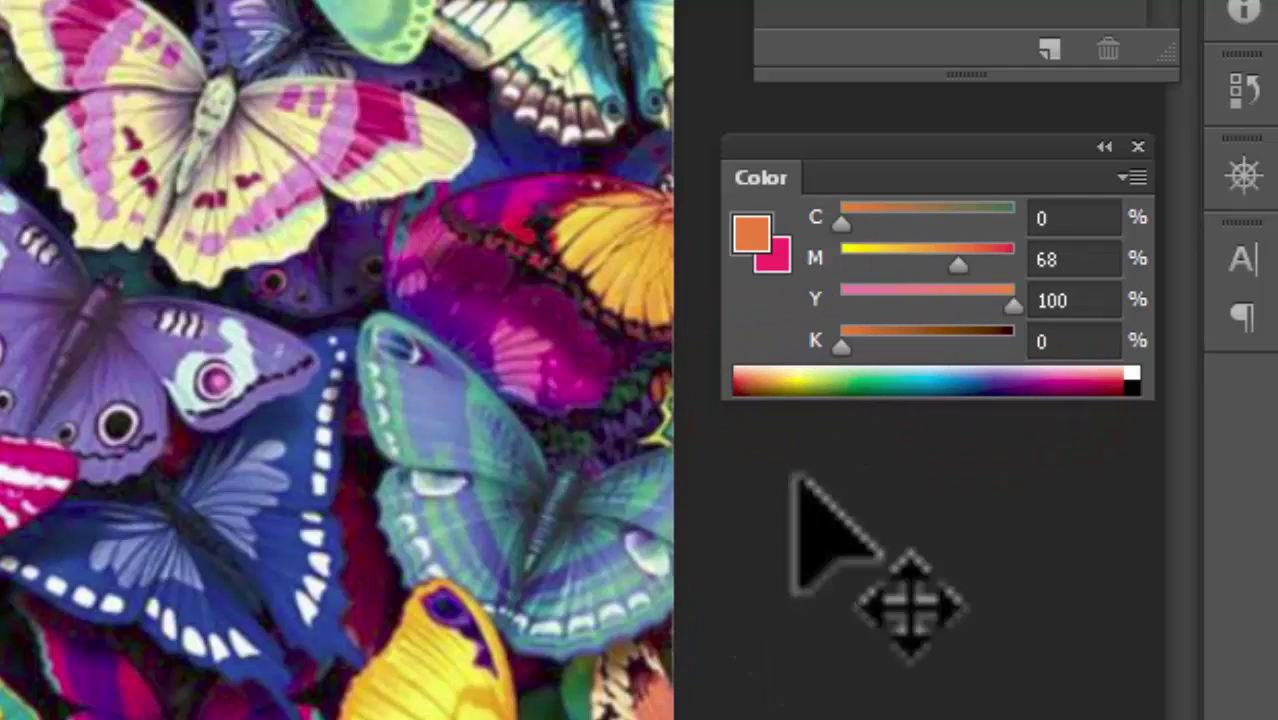
mouse_move(843, 222)
mouse_down()
mouse_move(948, 222)
mouse_move(898, 222)
mouse_up()
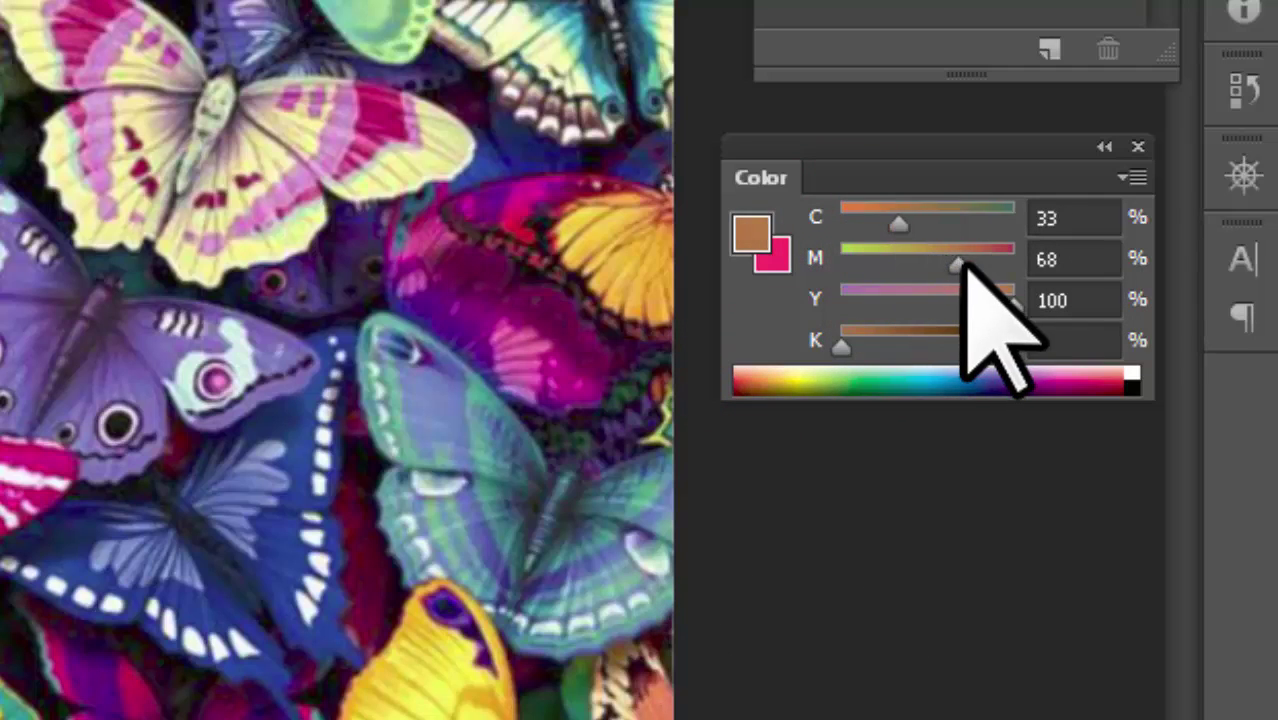
drag(958, 252, 937, 262)
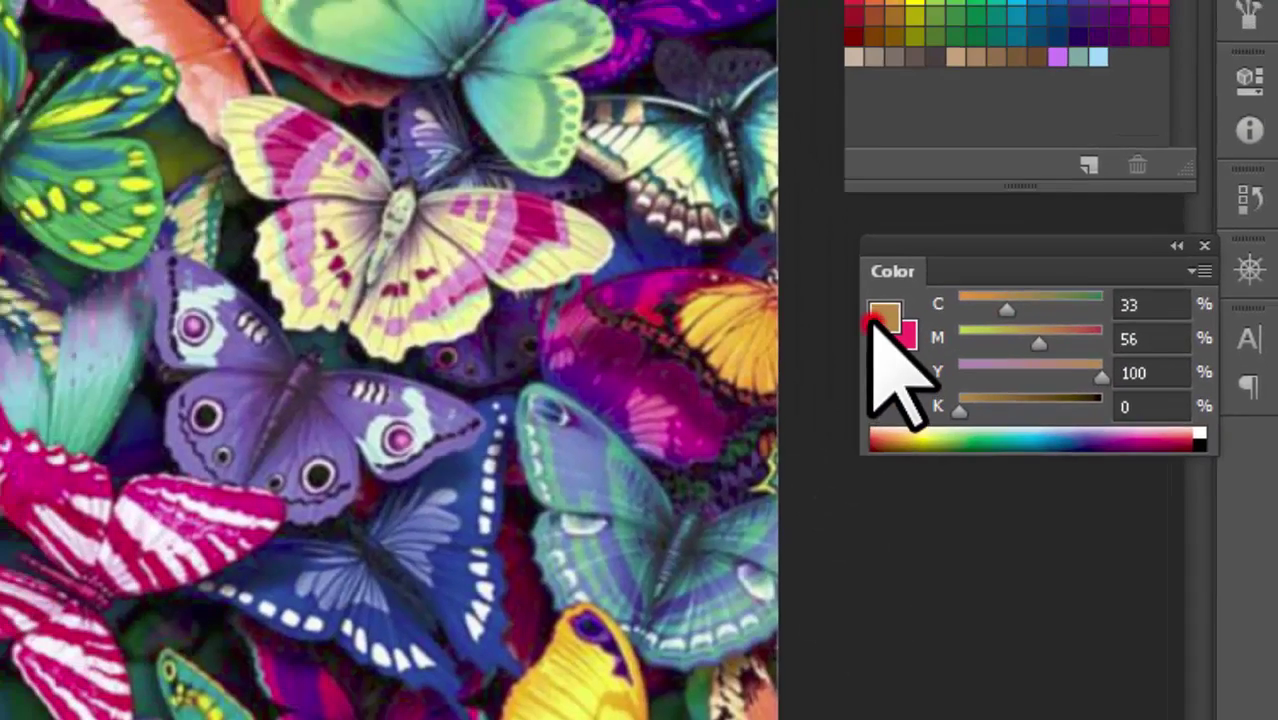
click(972, 408)
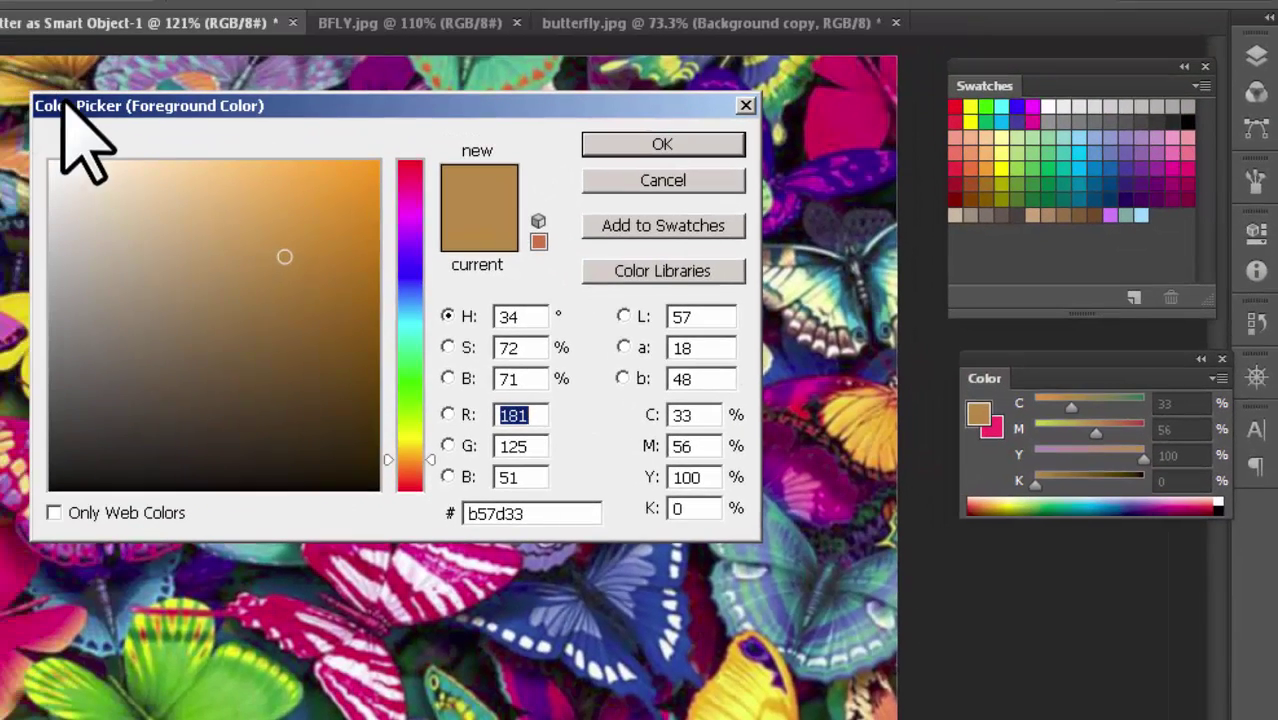
- Try various cyan and teal shades in the Color Picker, ending on light cyan aff4f5
click(409, 297)
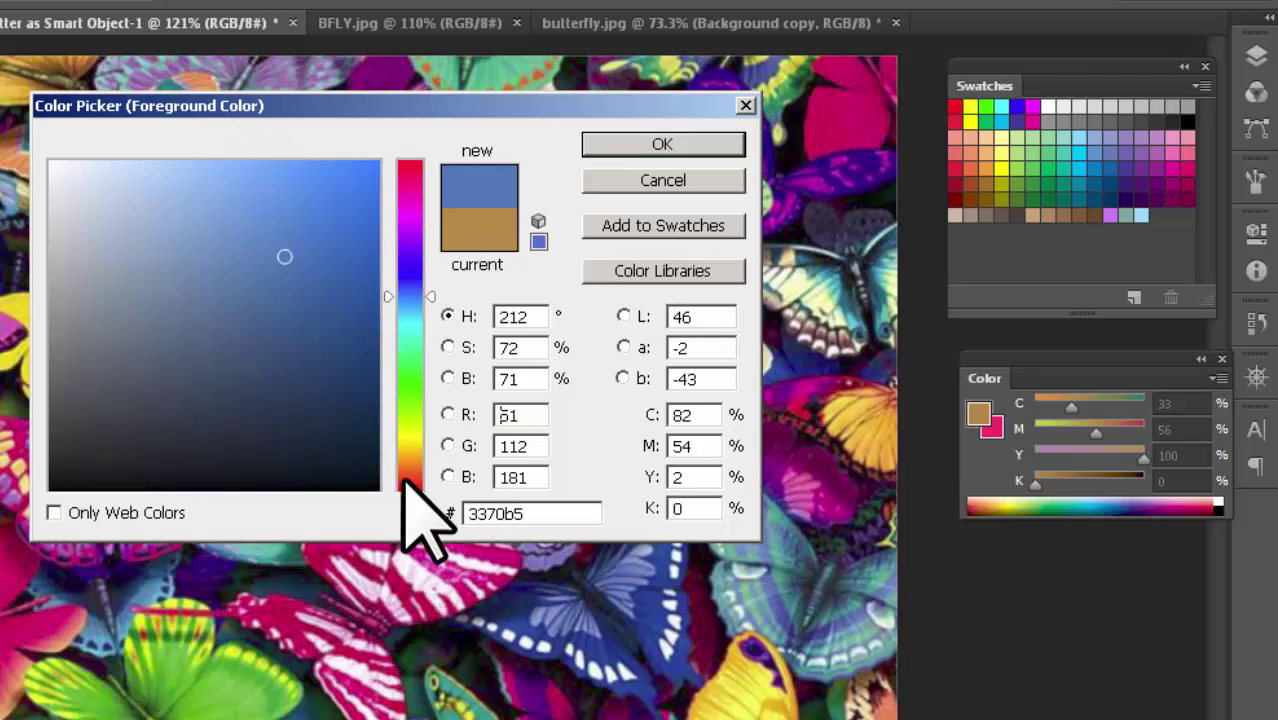
drag(425, 283, 430, 323)
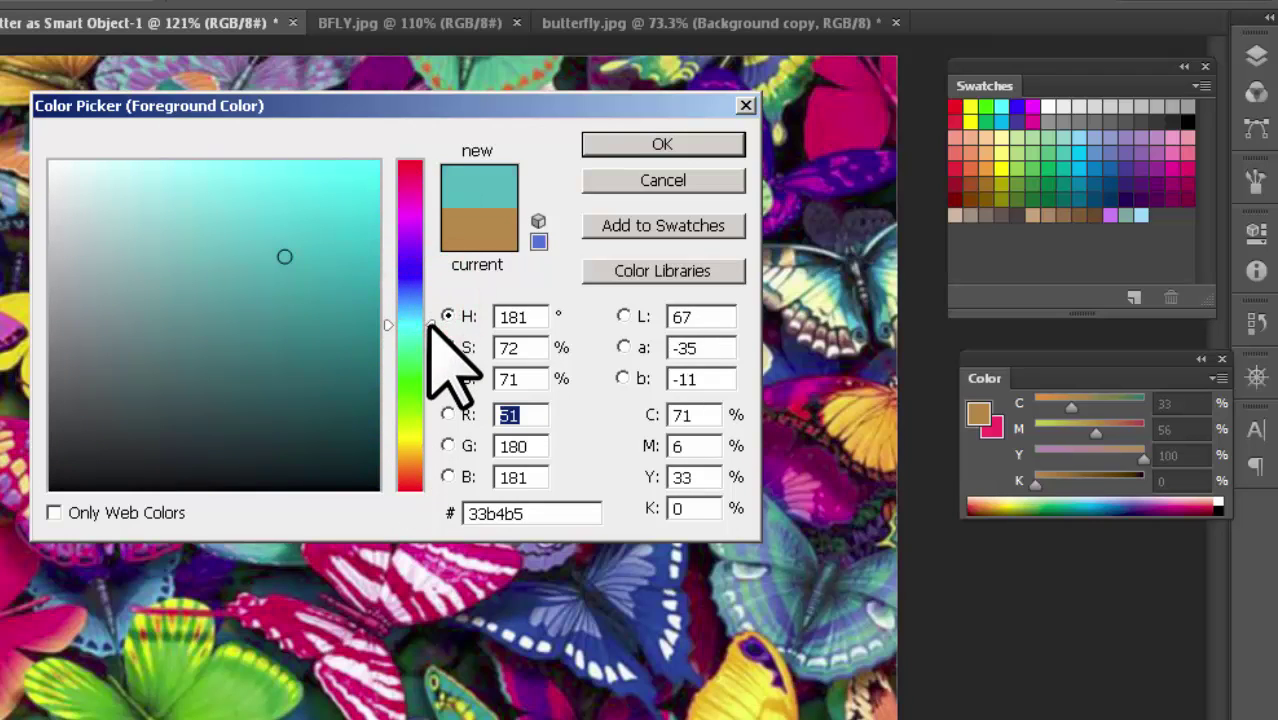
click(371, 175)
click(334, 285)
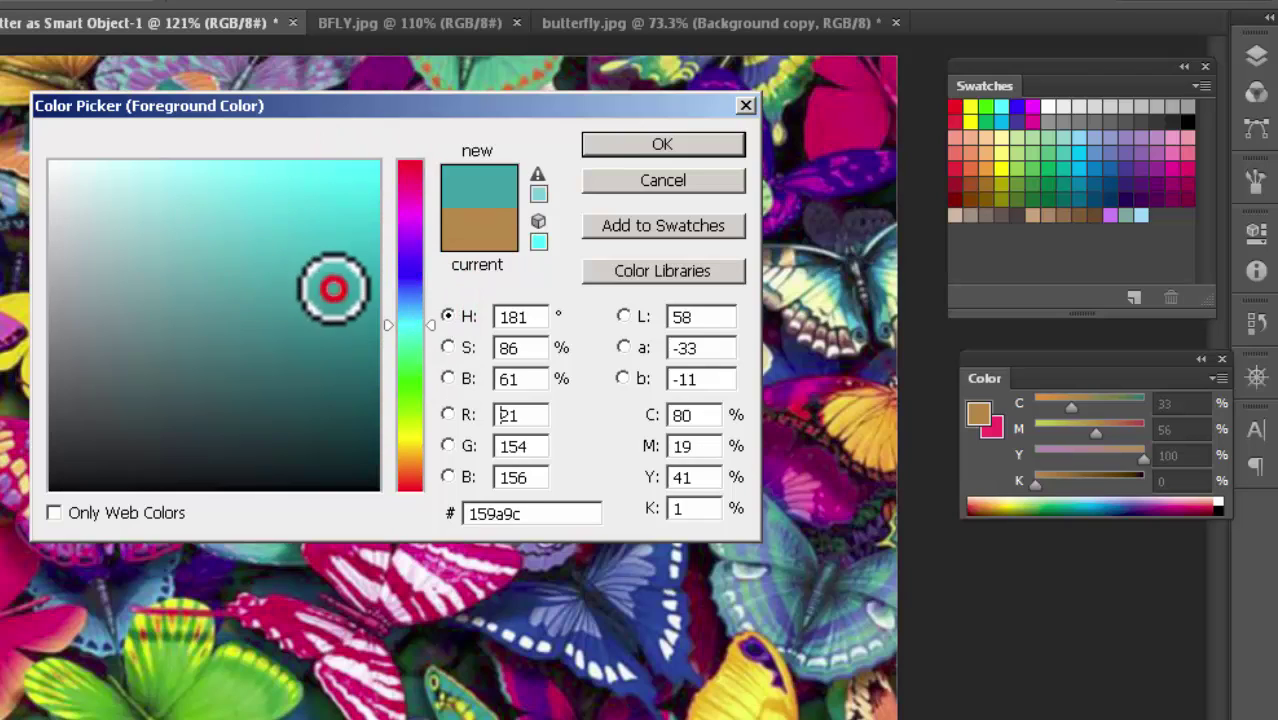
click(348, 234)
click(362, 176)
drag(329, 176, 240, 180)
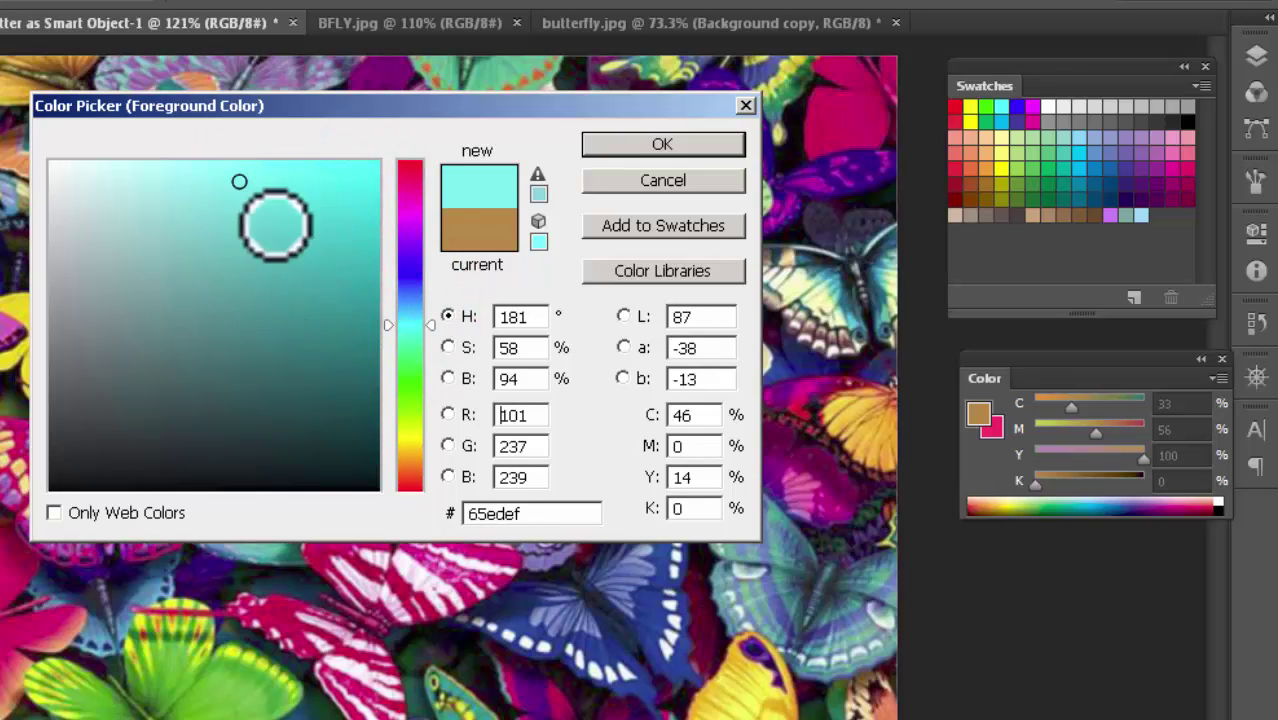
click(226, 259)
click(157, 177)
click(145, 305)
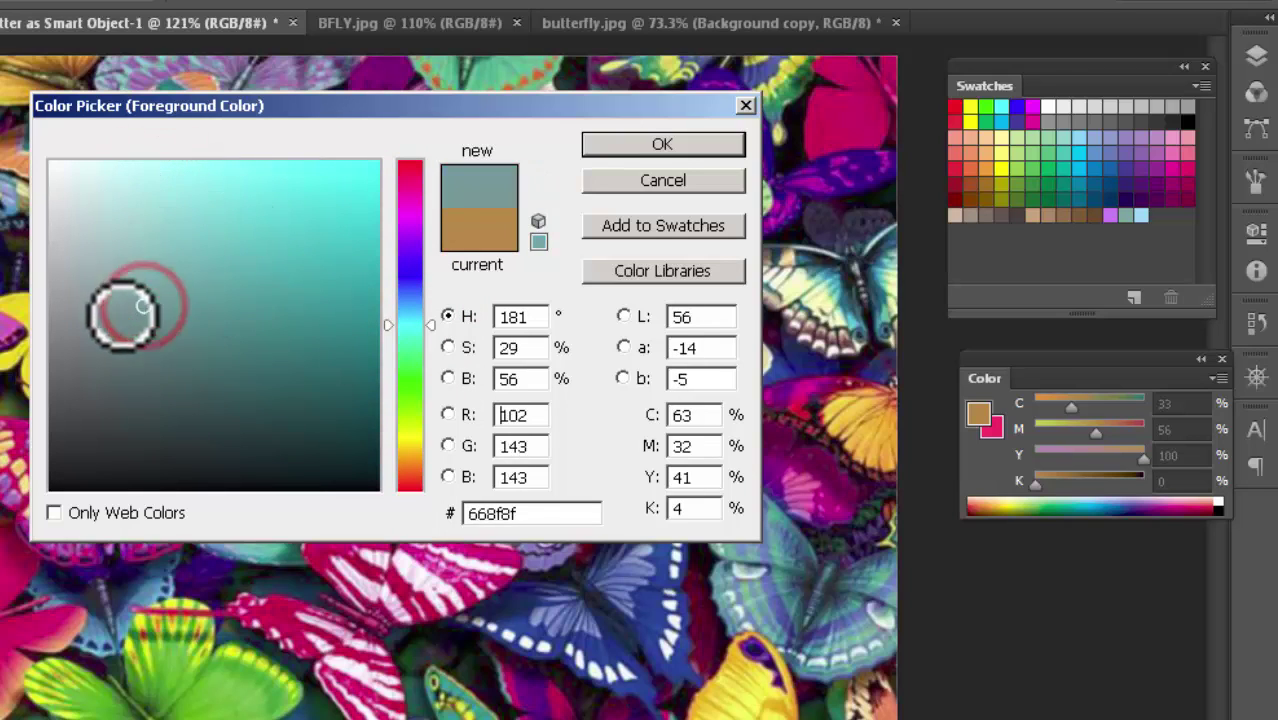
click(138, 250)
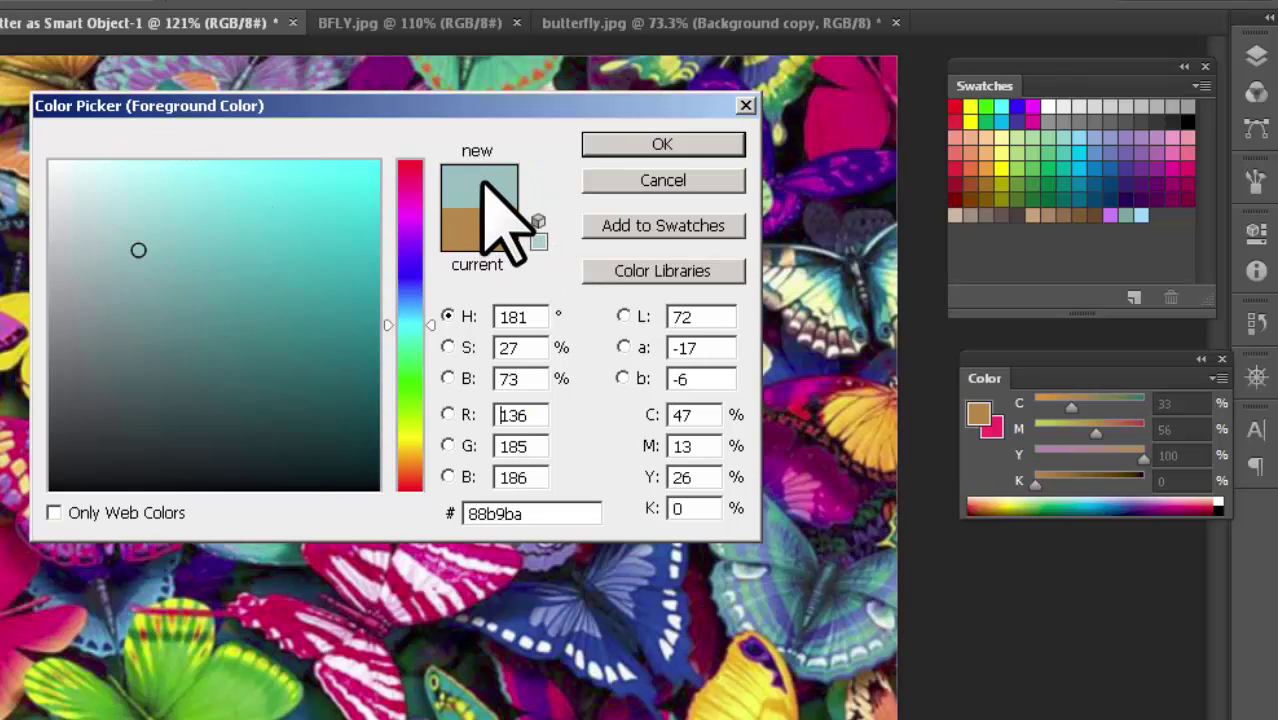
click(143, 174)
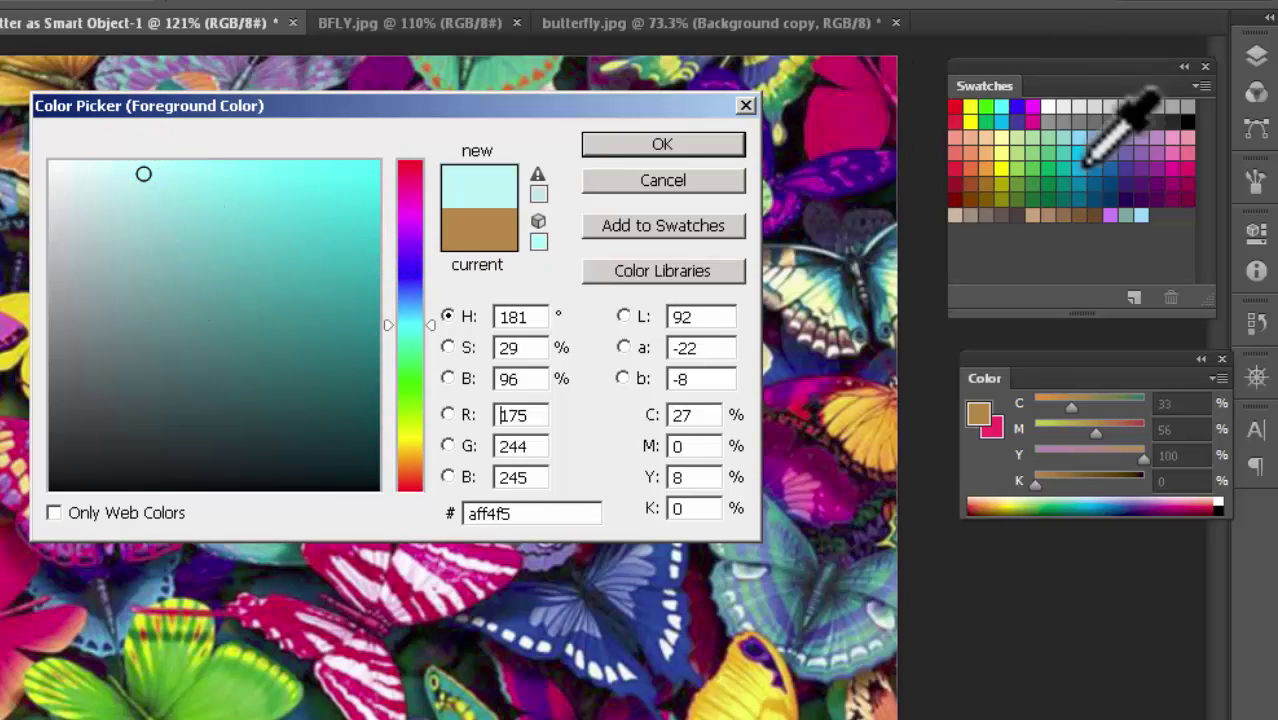
- Shift the hue to purple and choose saturated purple 4c169c
click(412, 248)
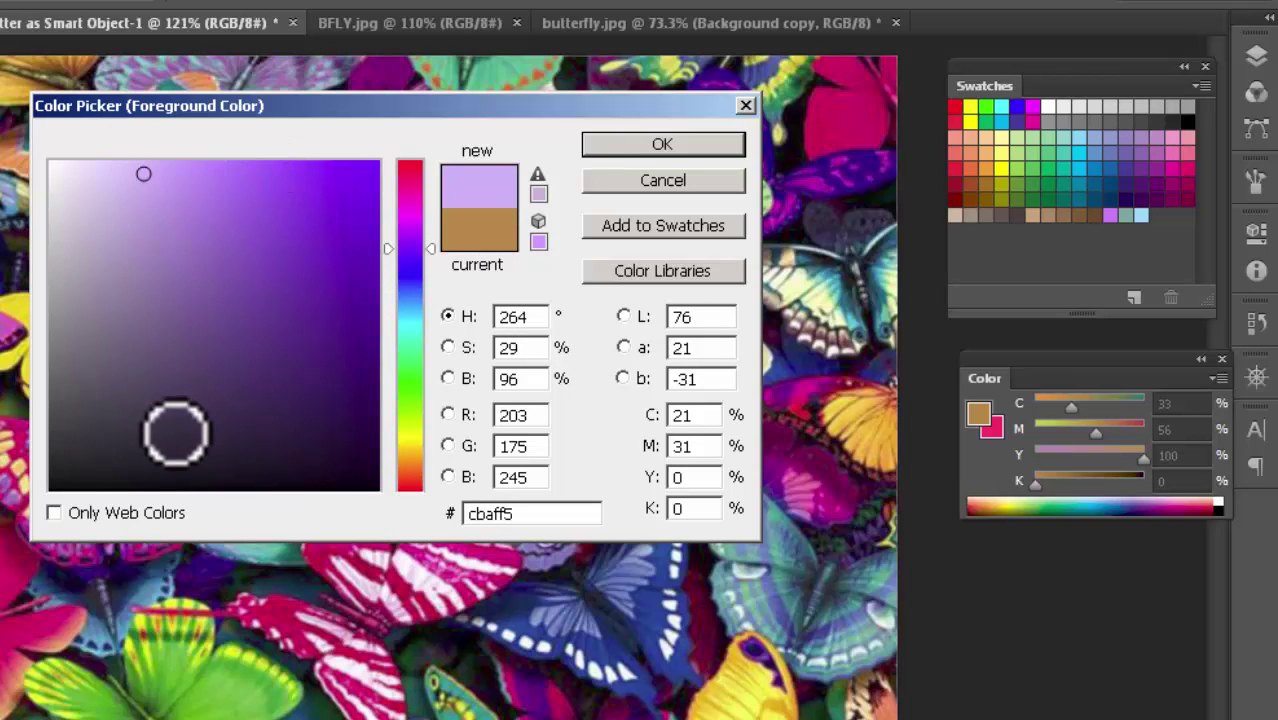
click(142, 431)
click(146, 297)
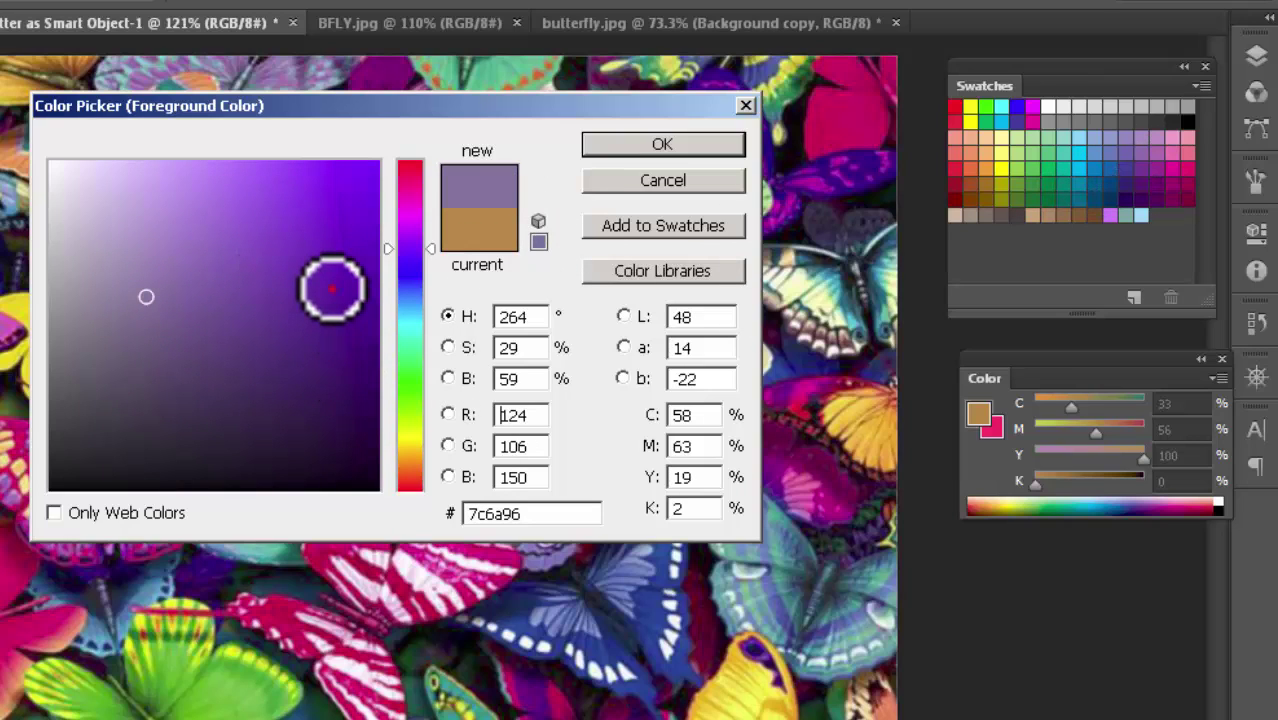
click(332, 288)
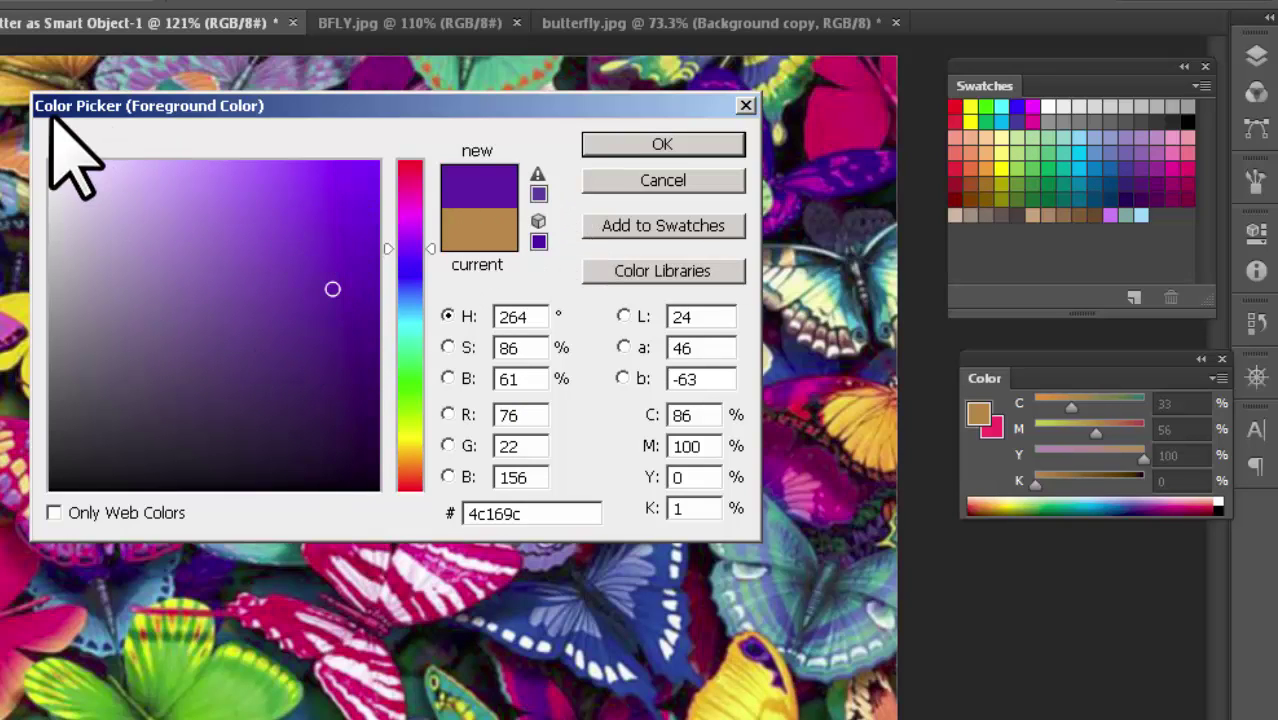
- Add the purple as a swatch named 'BANGLA' and accept it as foreground
click(665, 226)
text(BANGLA)
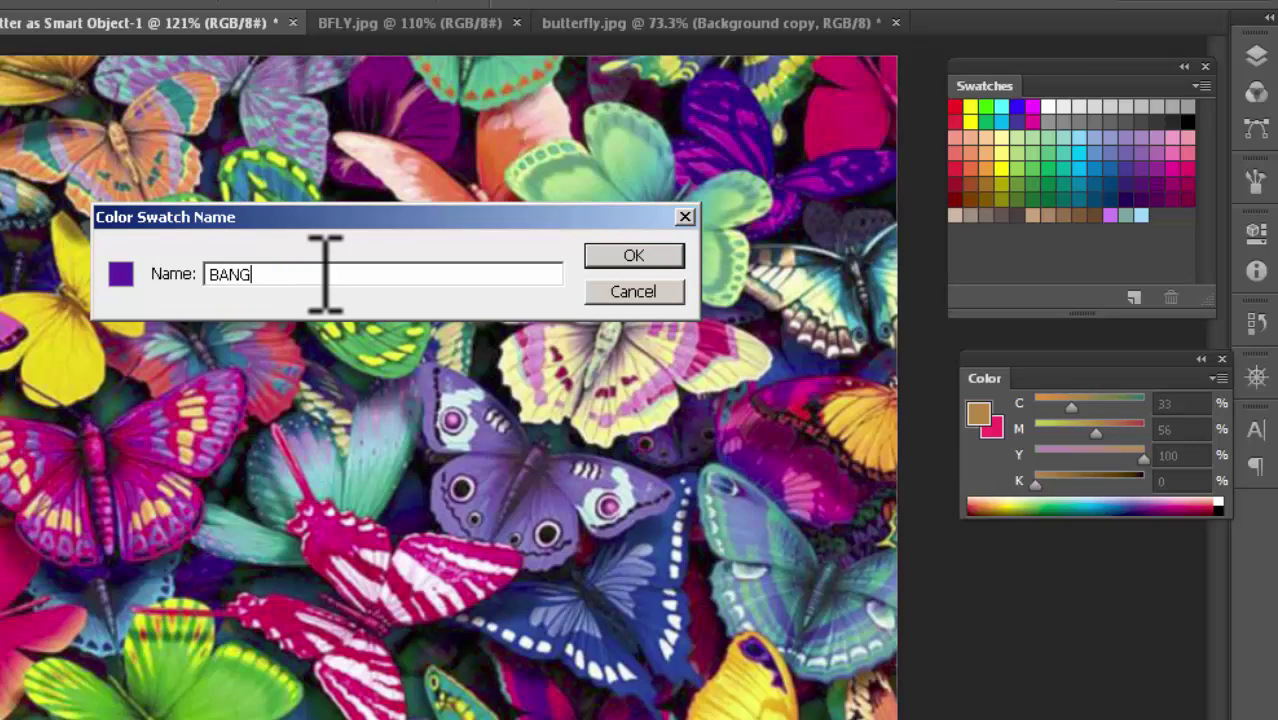
click(660, 260)
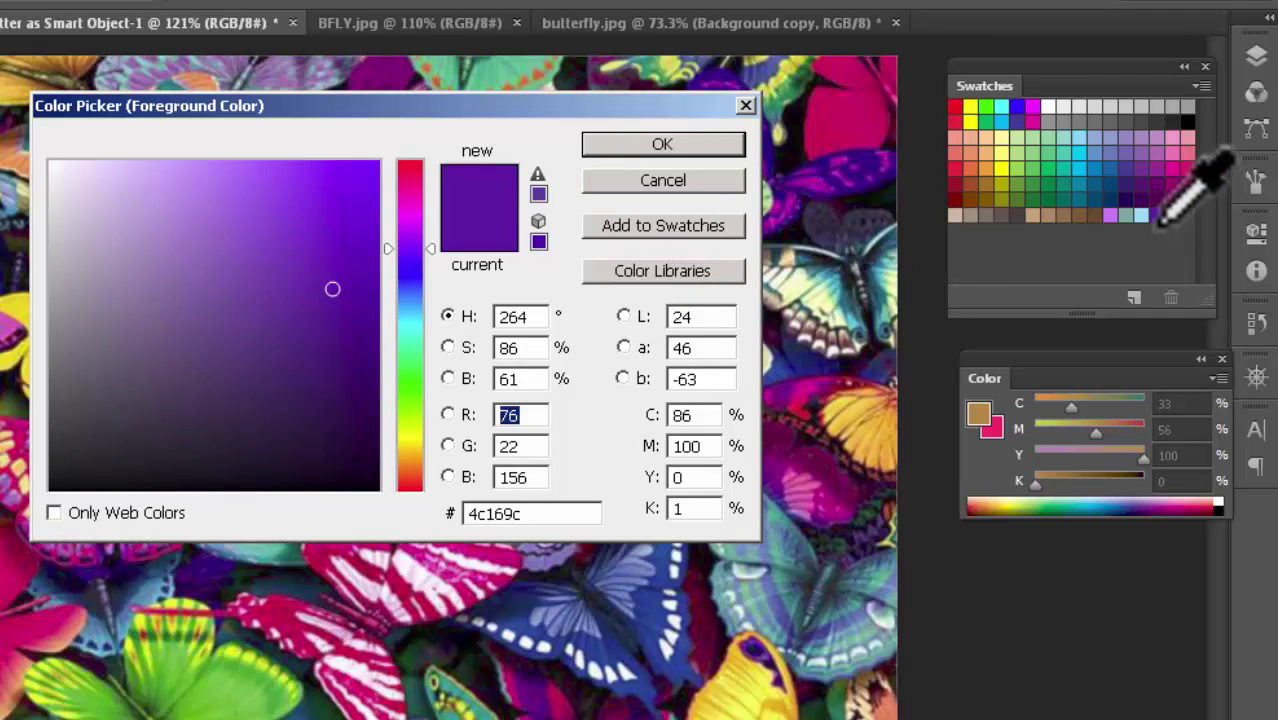
click(660, 148)
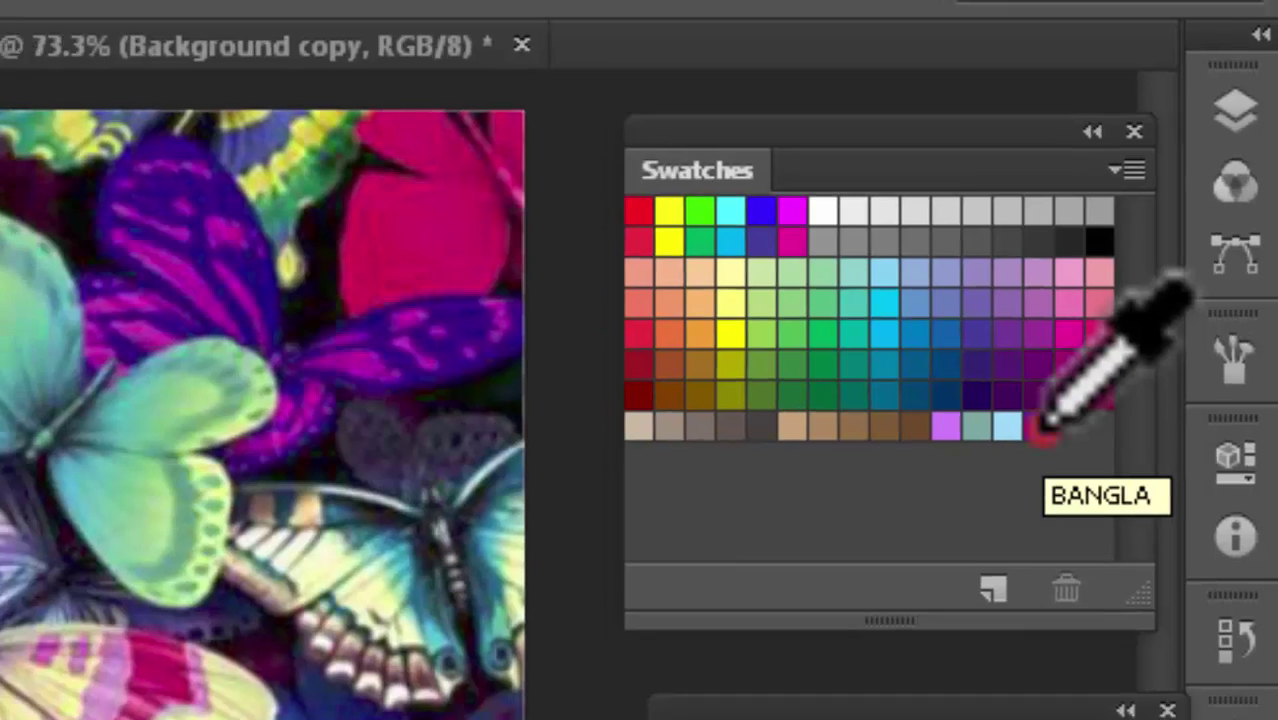
- Check the BANGLA swatch's name, then take Pure Yellow as the foreground from its swatch
double_click(1035, 440)
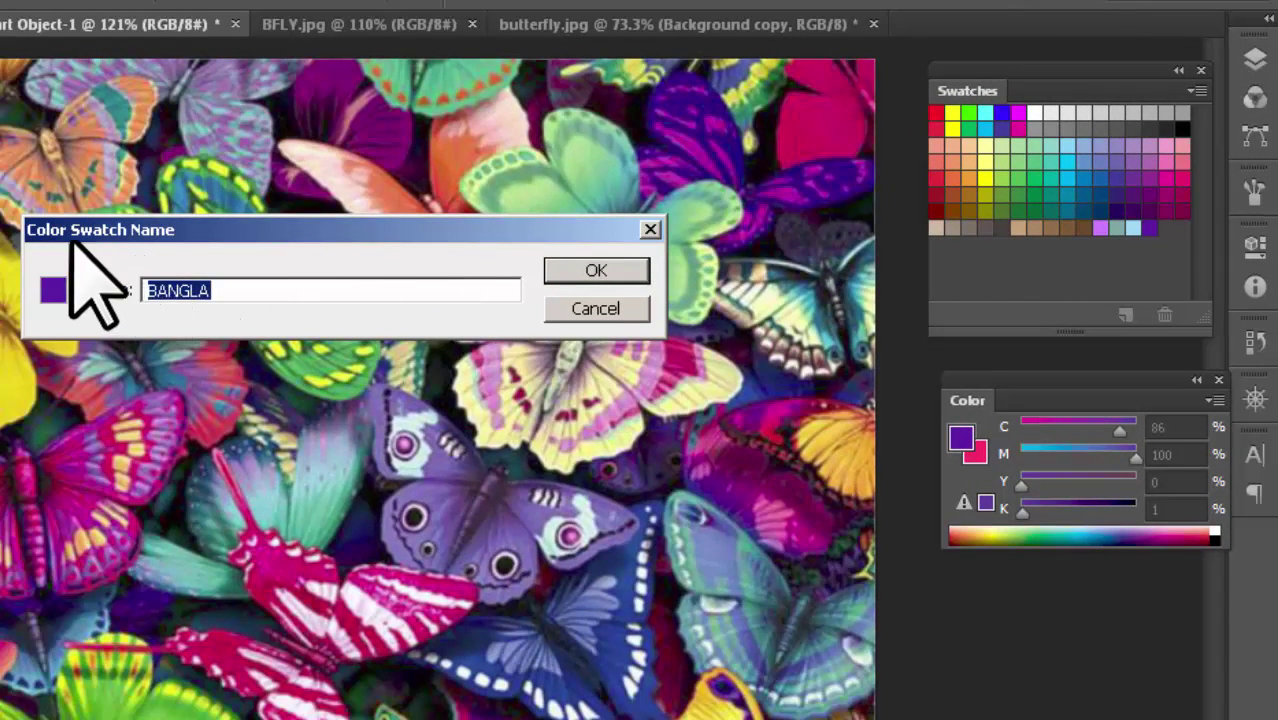
click(258, 290)
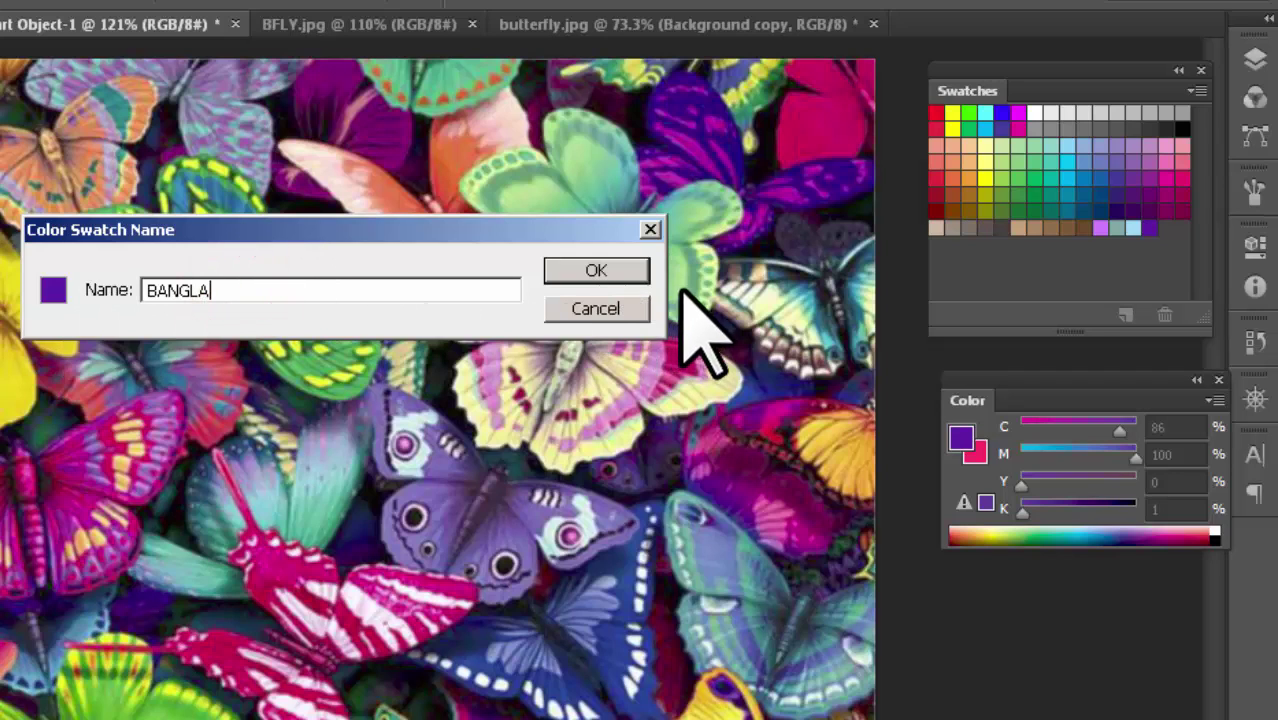
click(600, 272)
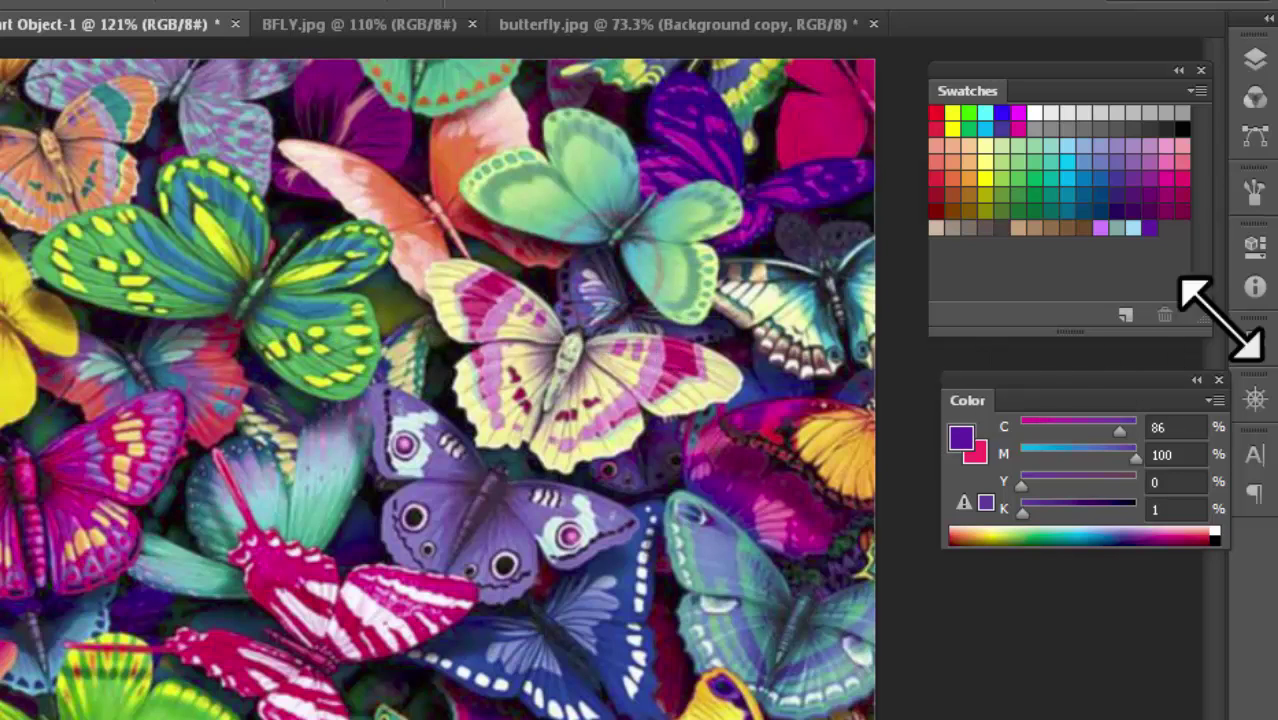
double_click(989, 176)
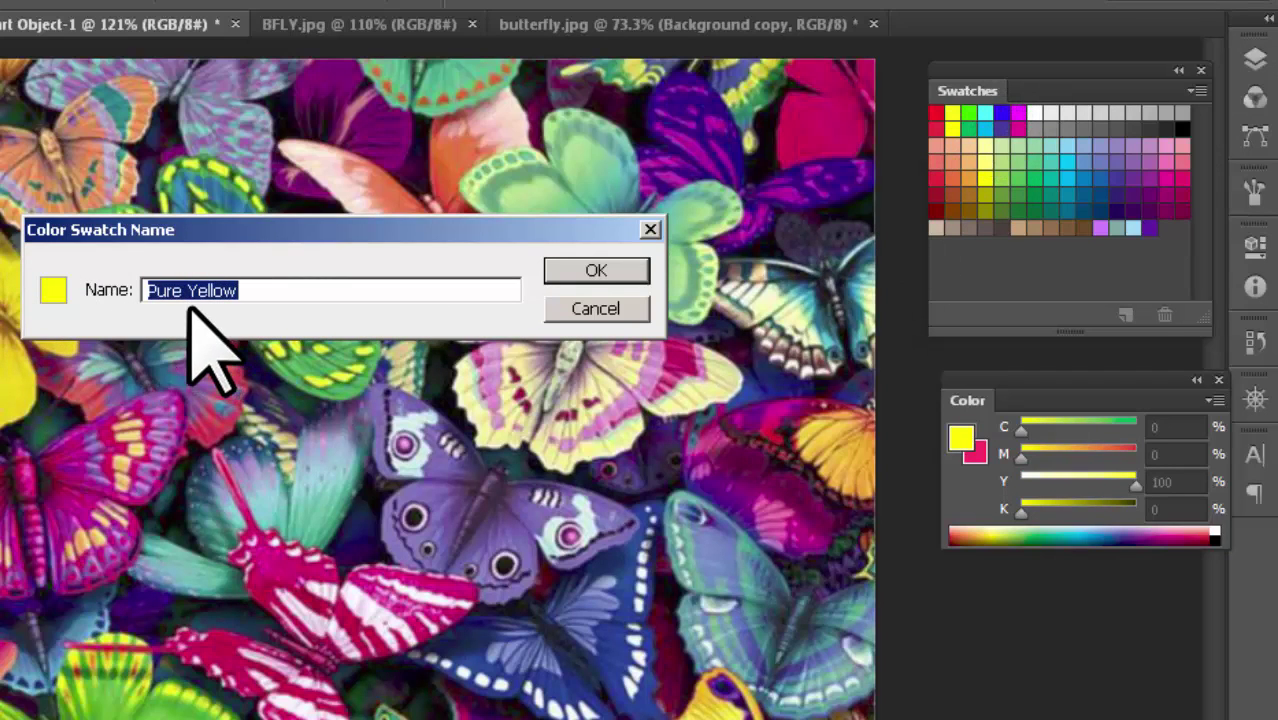
click(598, 270)
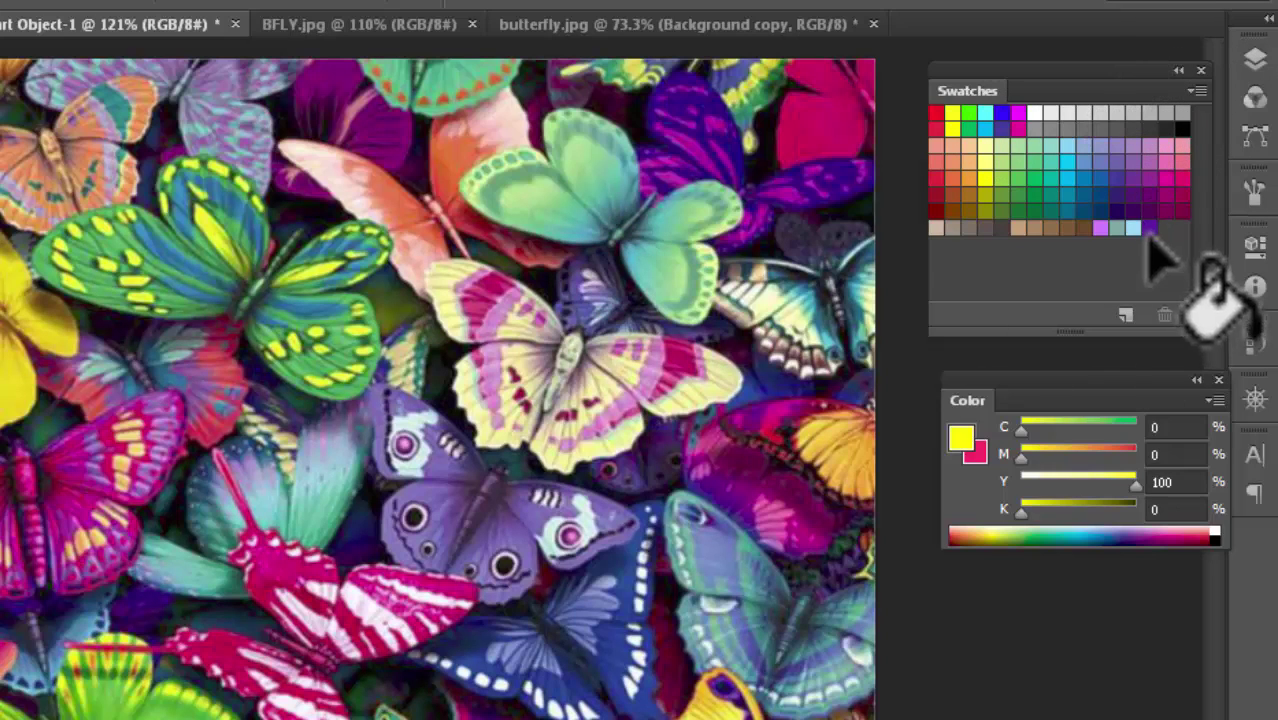
- Try several swatches, leaving pure cyan as foreground and pale yellow as background
click(1117, 200)
click(1133, 228)
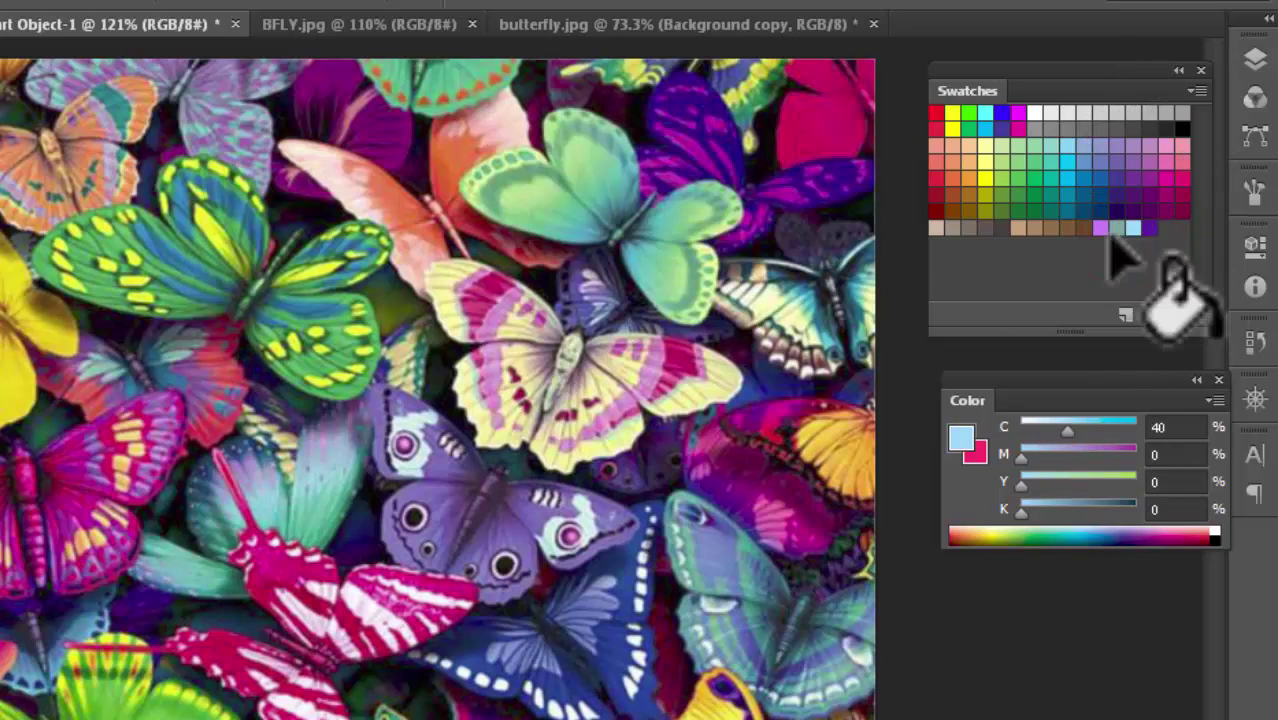
click(1113, 255)
click(599, 312)
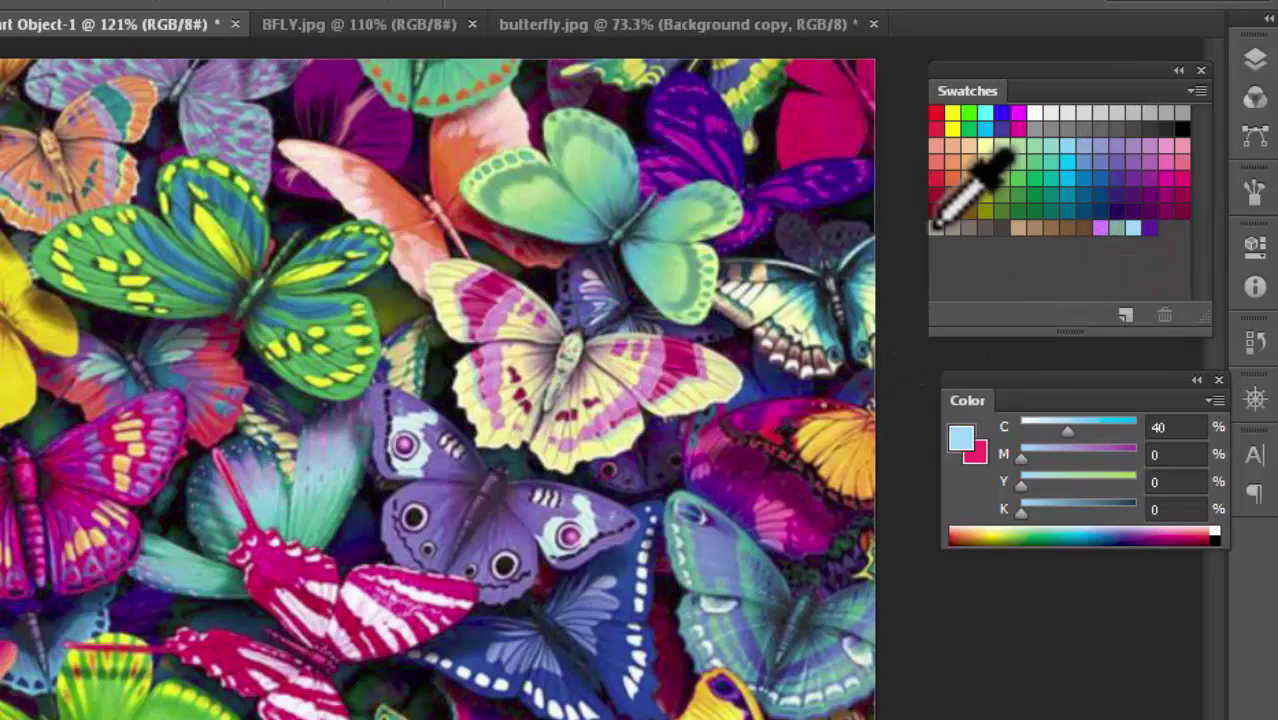
click(985, 208)
click(983, 192)
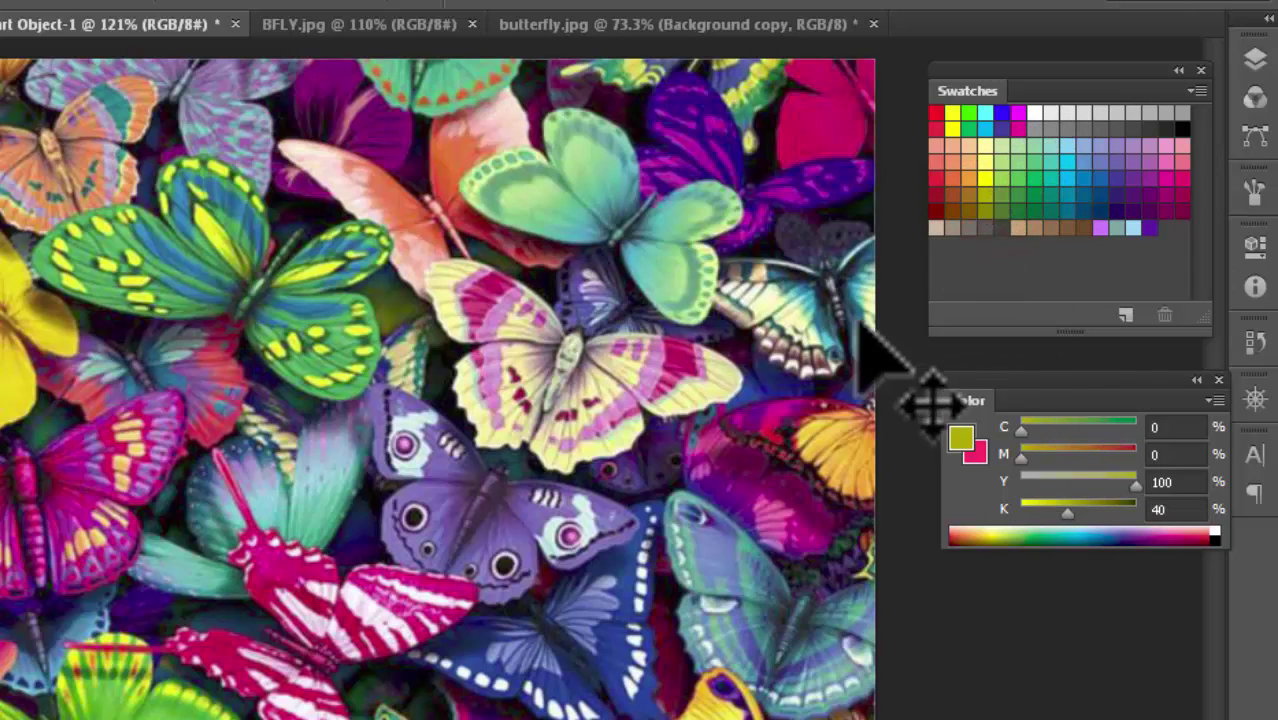
click(1068, 170)
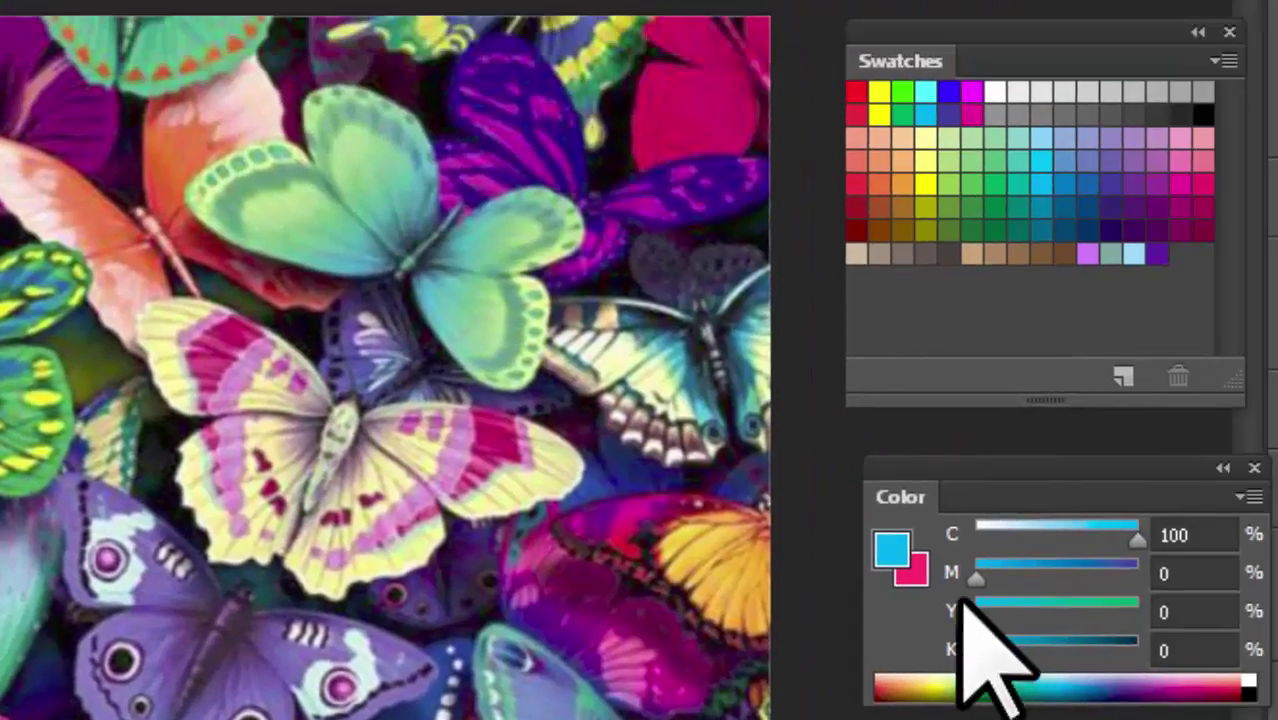
click(922, 575)
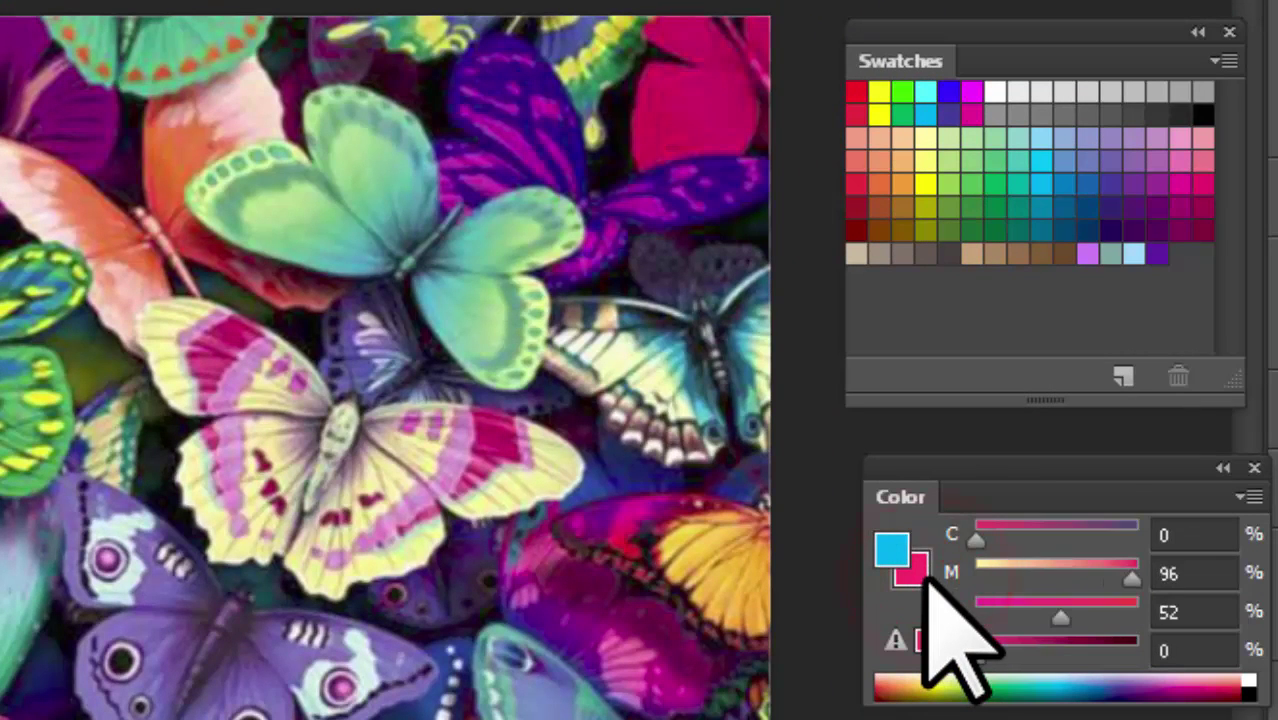
click(928, 140)
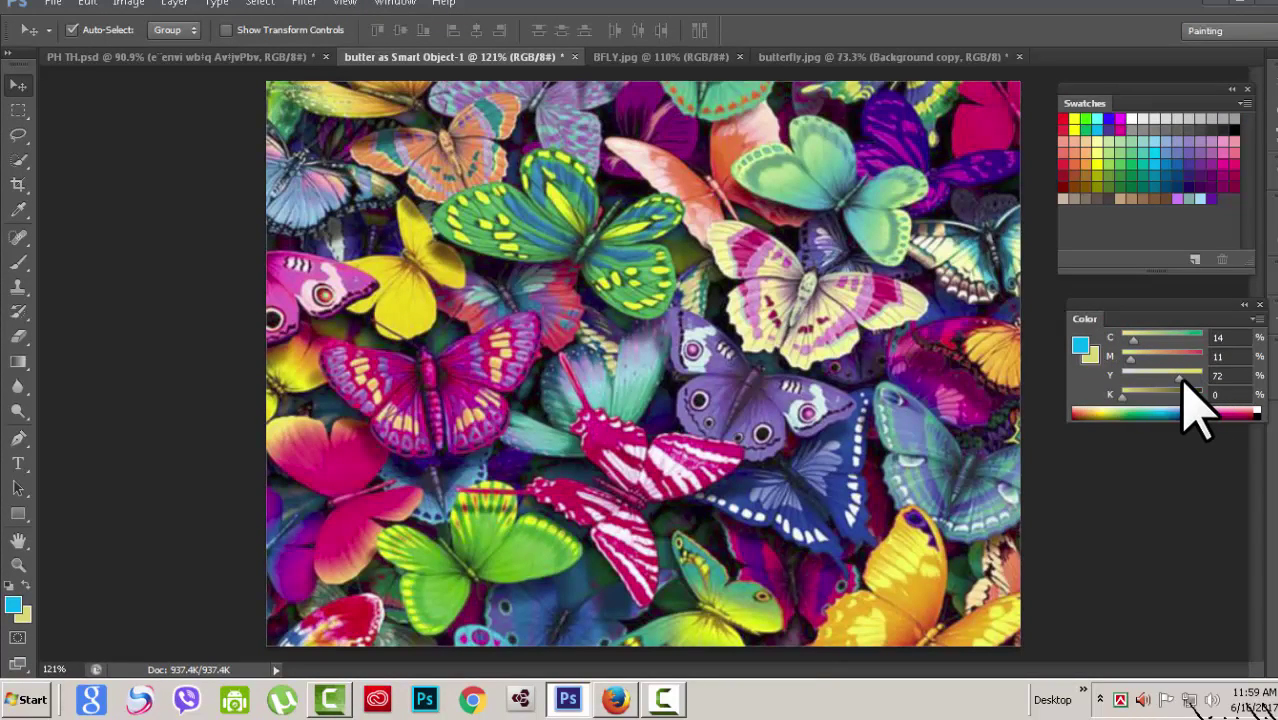
- Raise background magenta to 64% for salmon orange C14 M64 Y76 K0, and accept it
drag(1128, 360, 1186, 360)
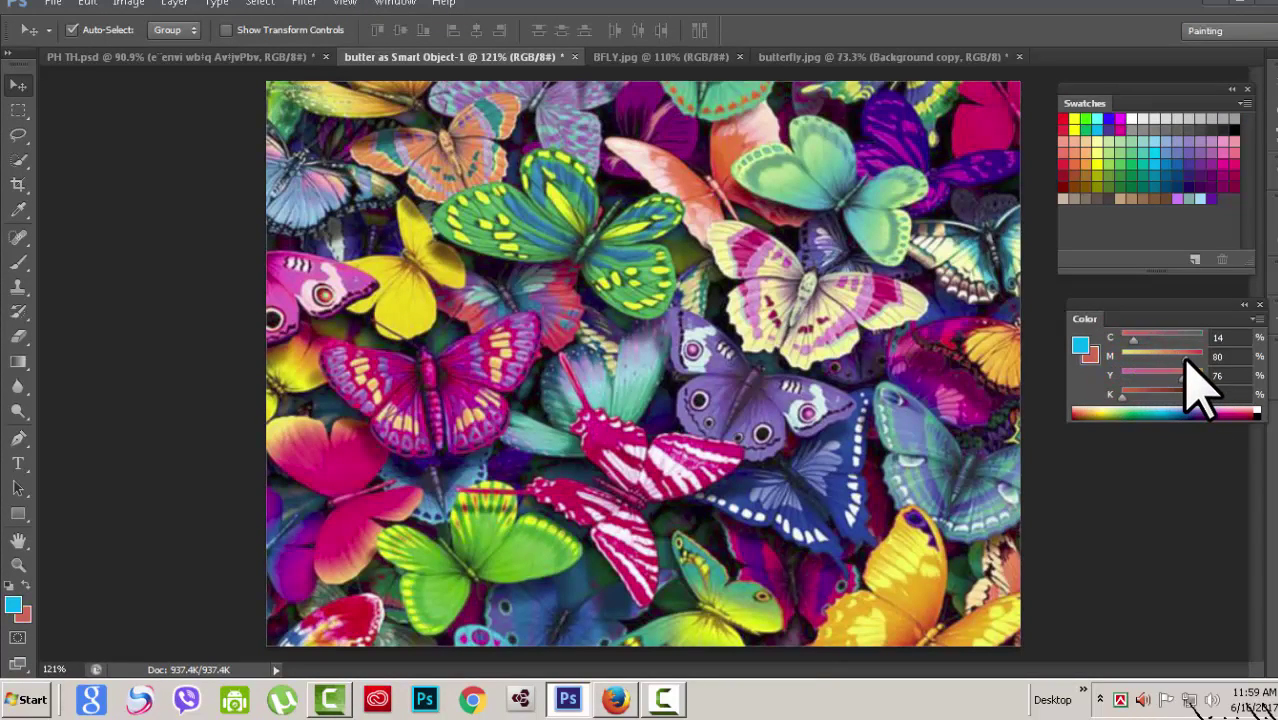
click(1100, 356)
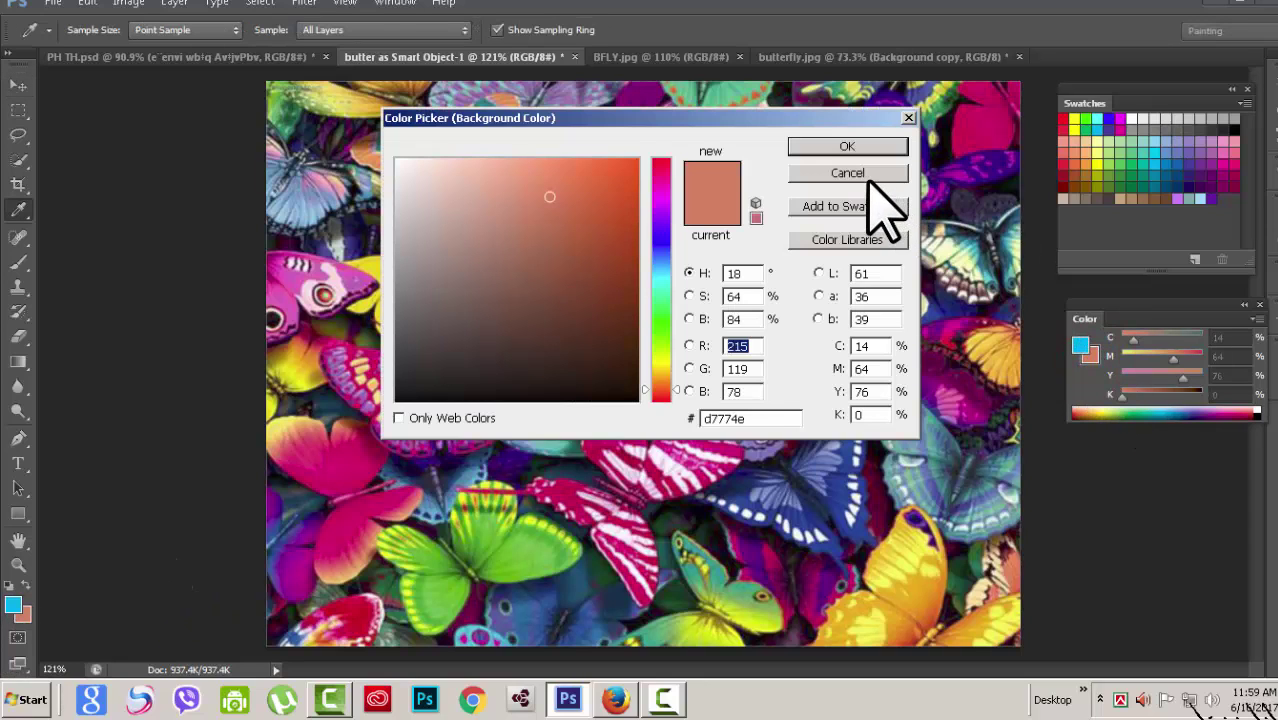
click(864, 174)
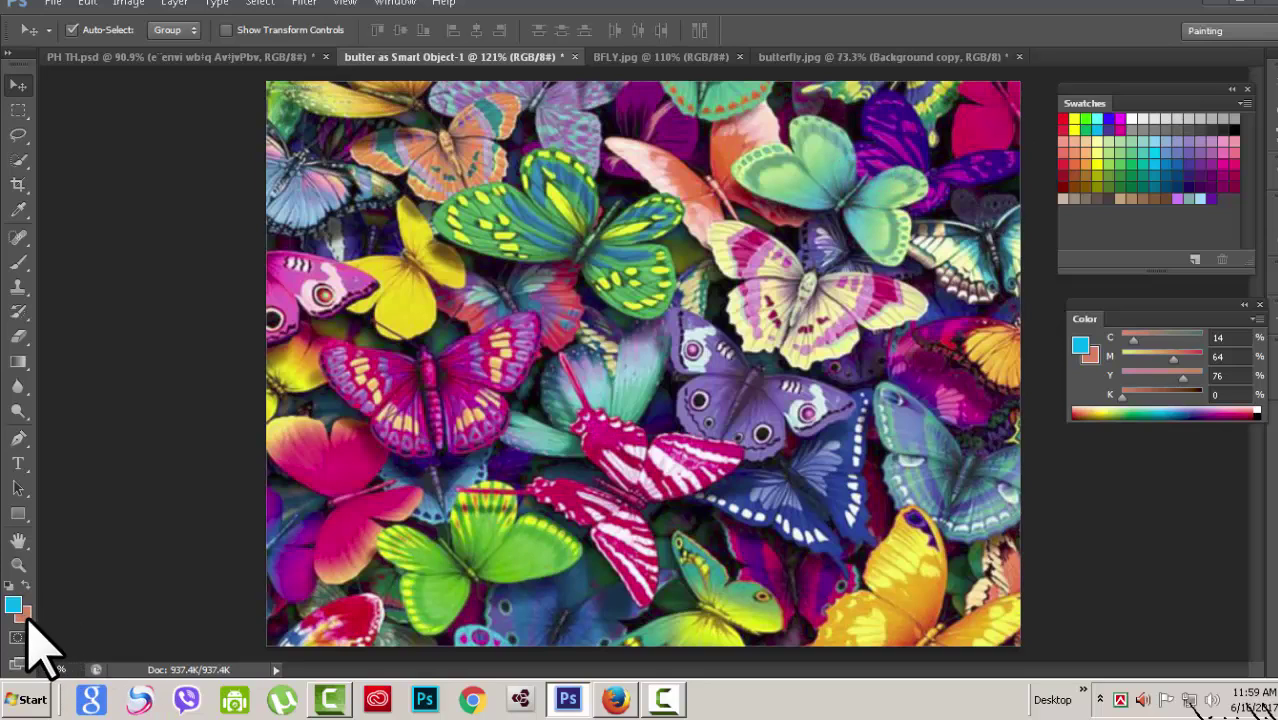
click(22, 616)
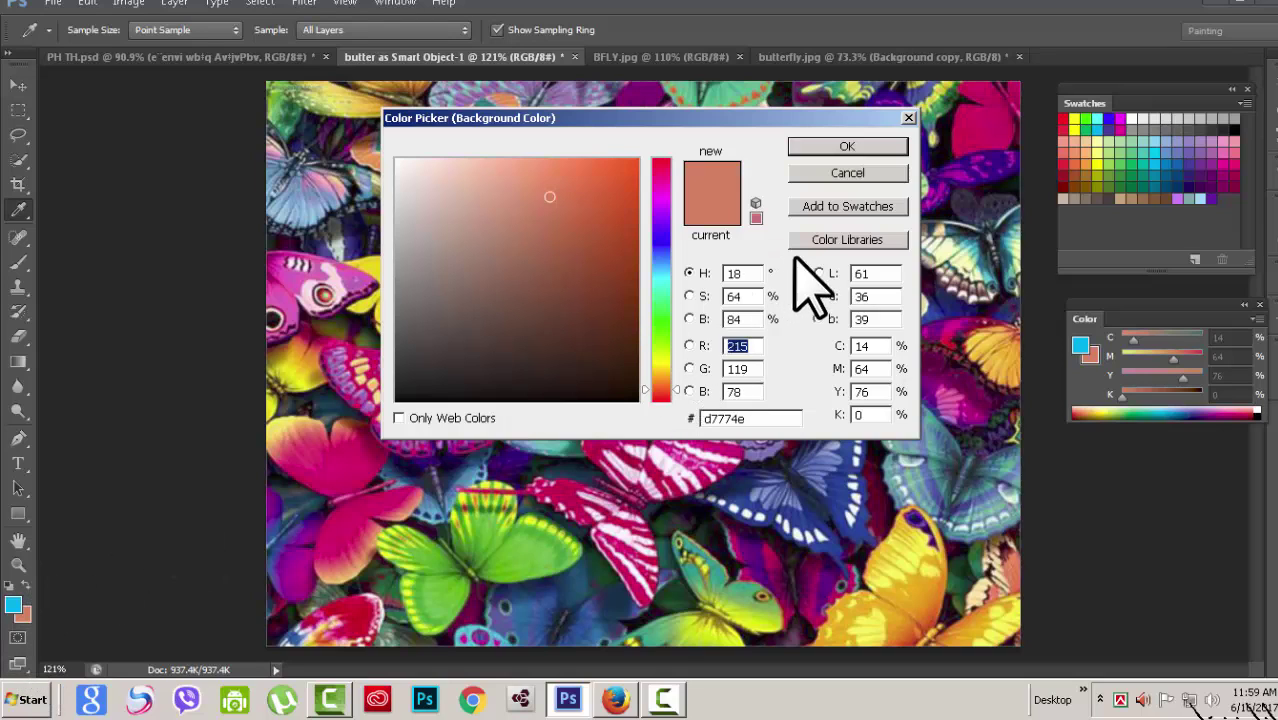
click(848, 173)
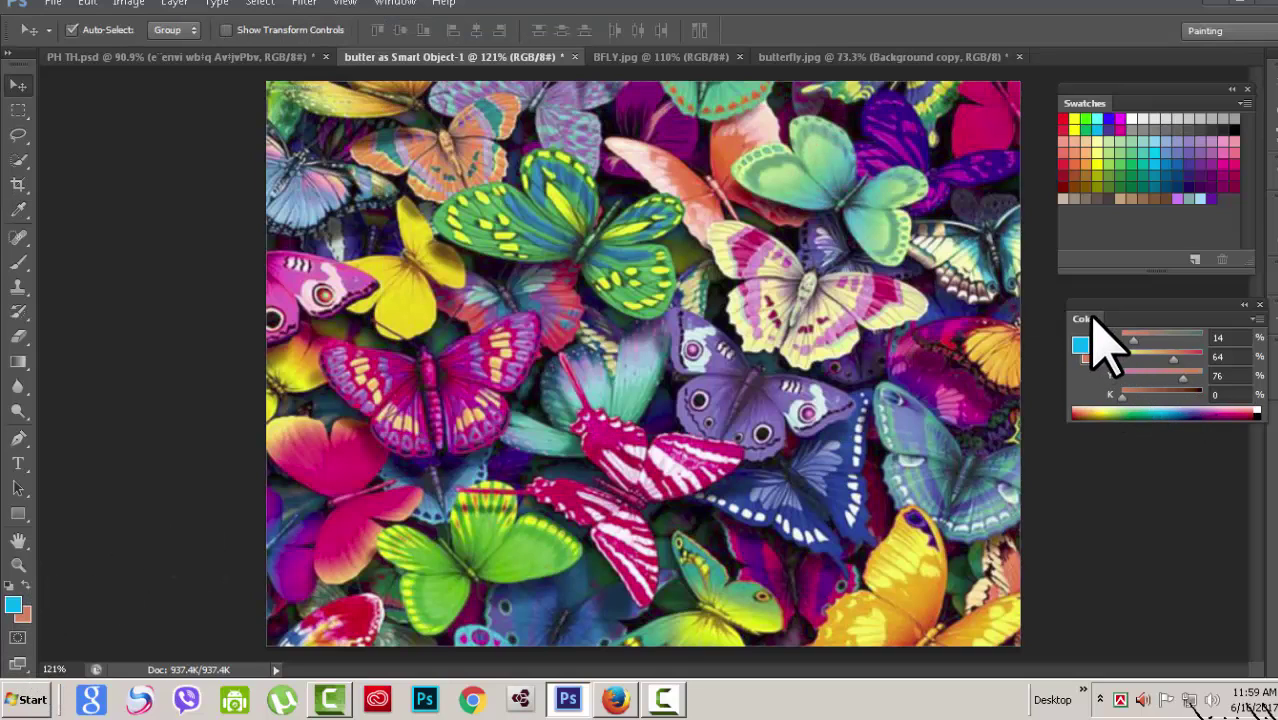
click(1093, 358)
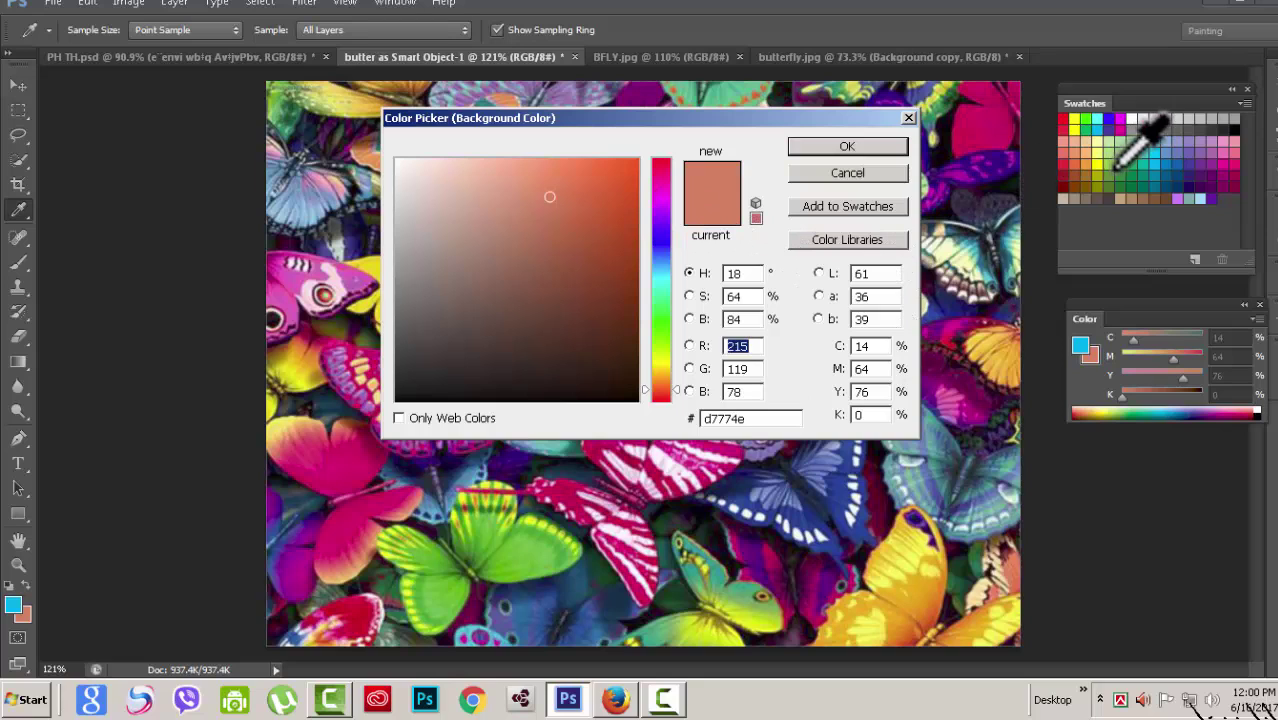
click(838, 206)
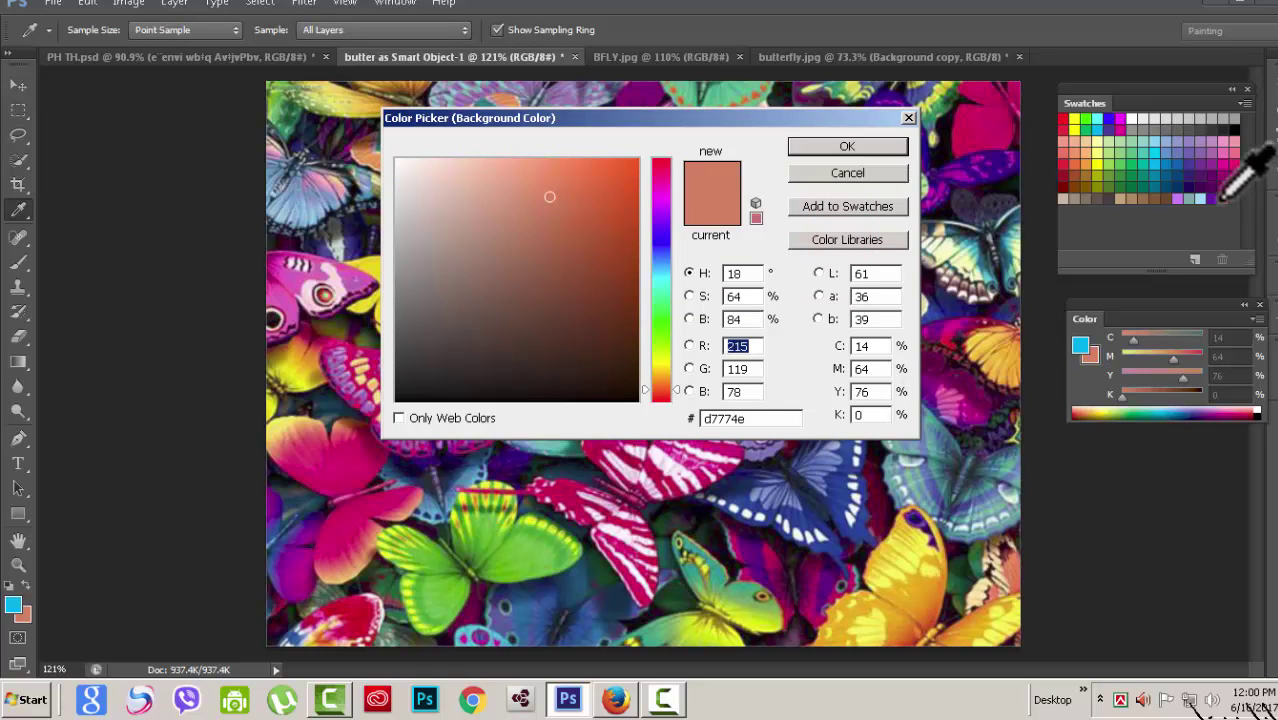
click(846, 147)
- Add the salmon background colour to the Swatches panel as 'BANGLA2'
drag(1222, 200, 1216, 196)
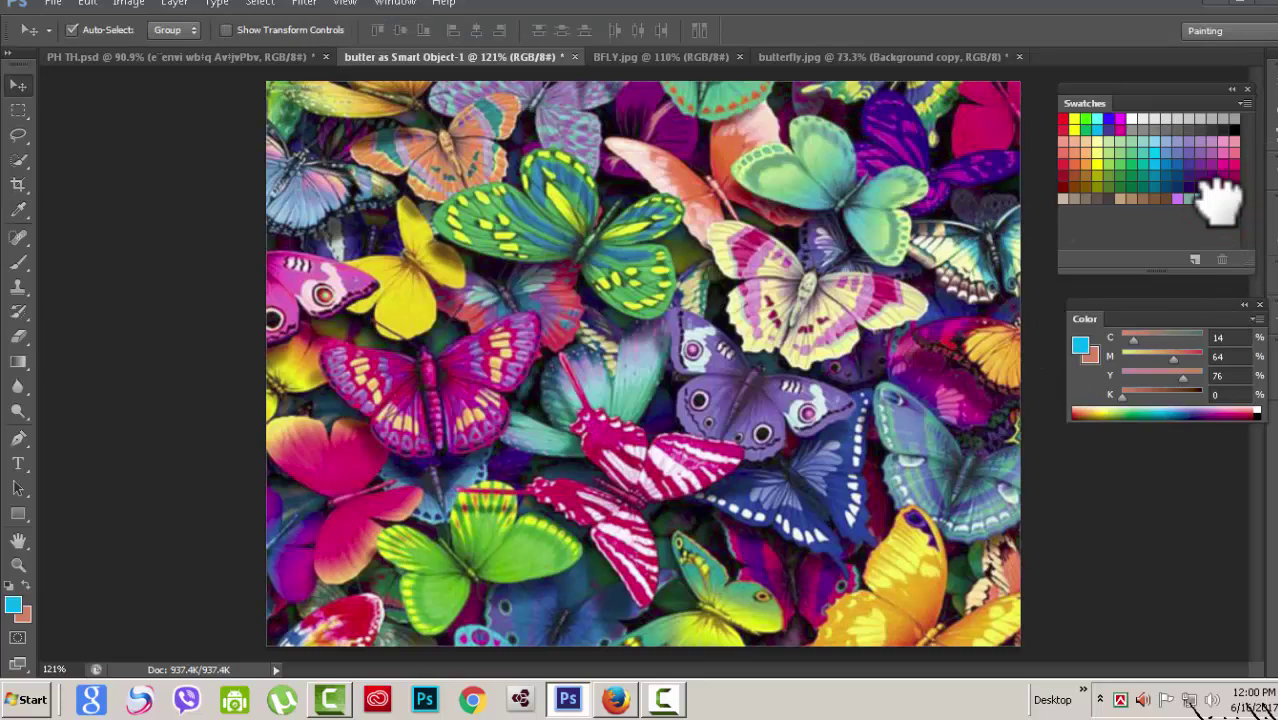
click(1224, 198)
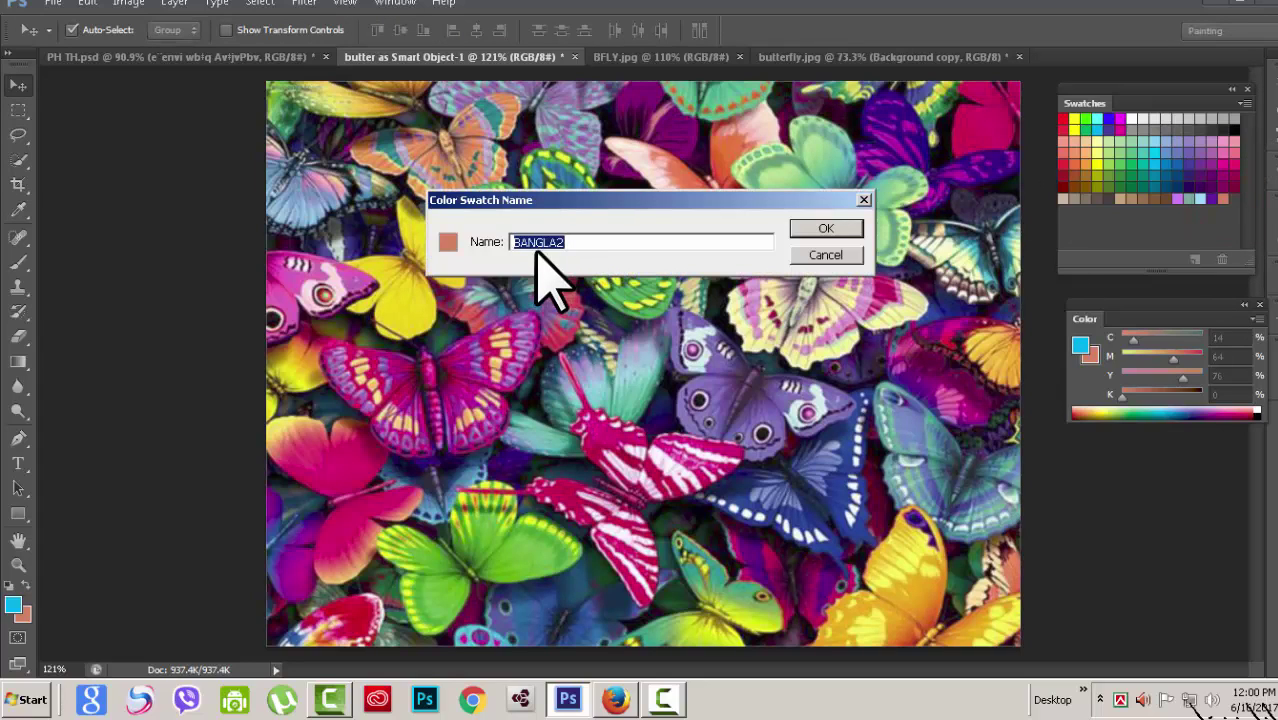
click(848, 229)
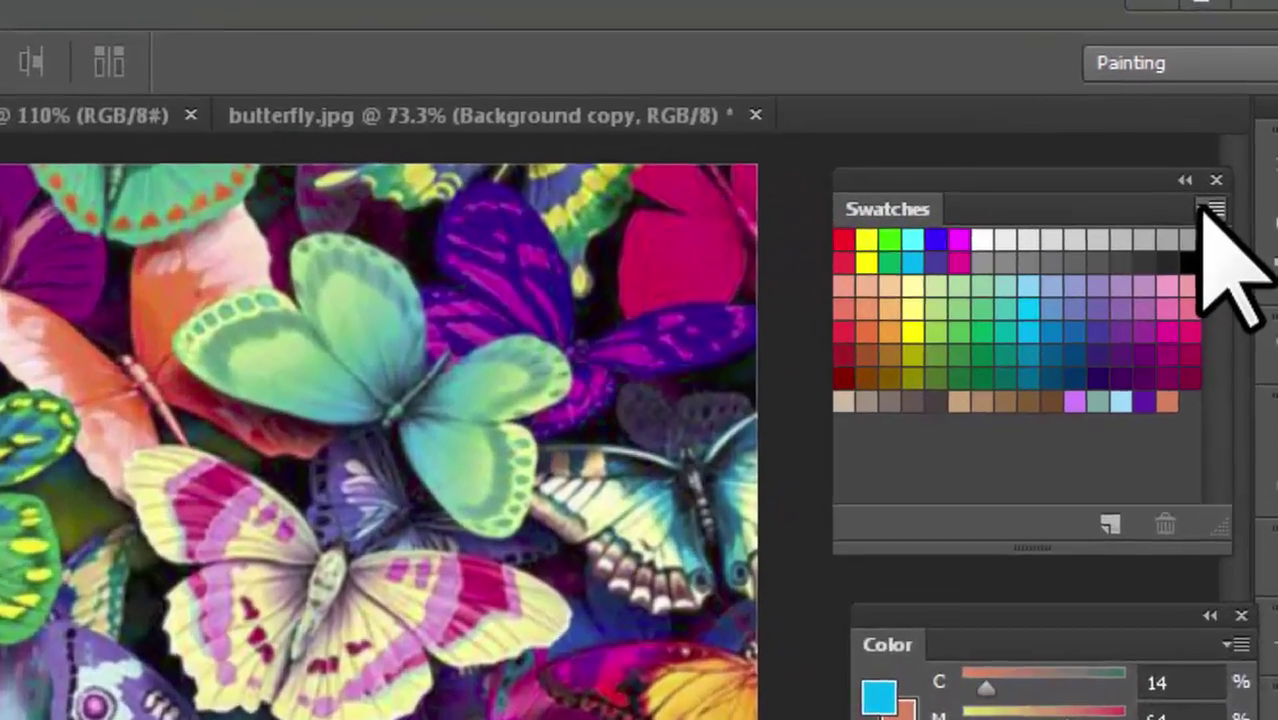
- Try large-thumbnail and named-list views of the Swatches panel while resizing it
click(1248, 103)
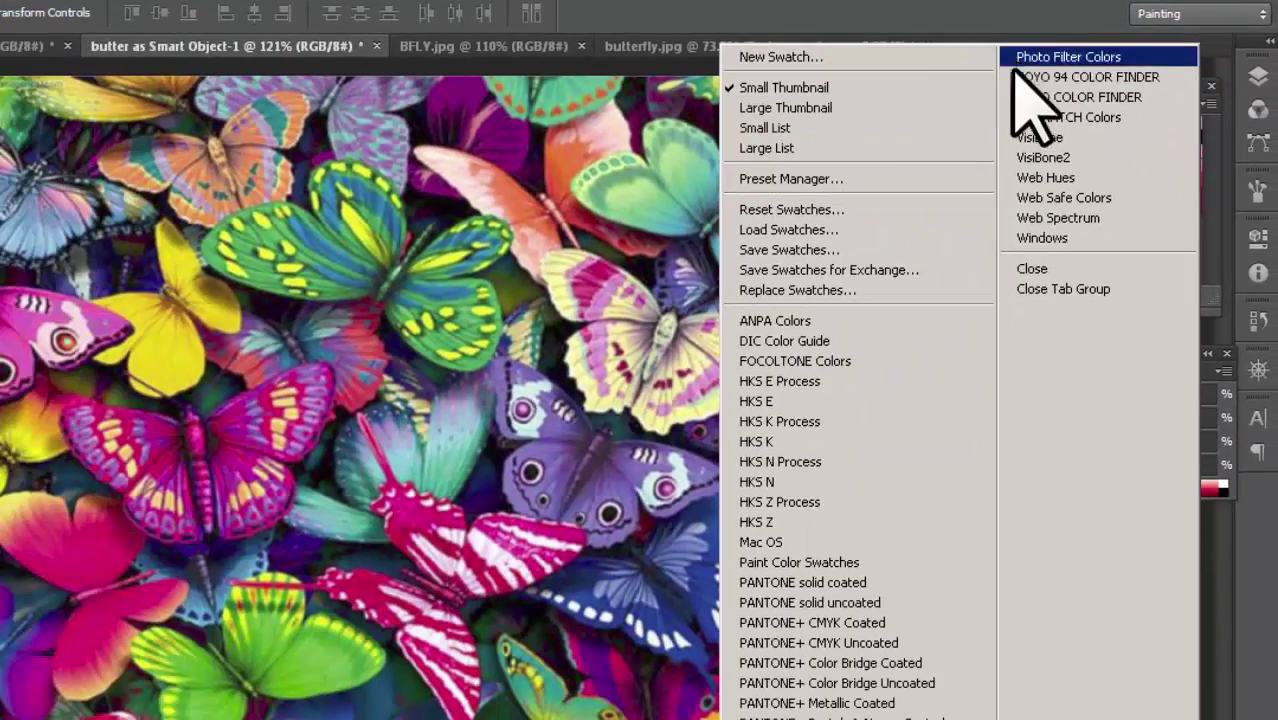
click(760, 108)
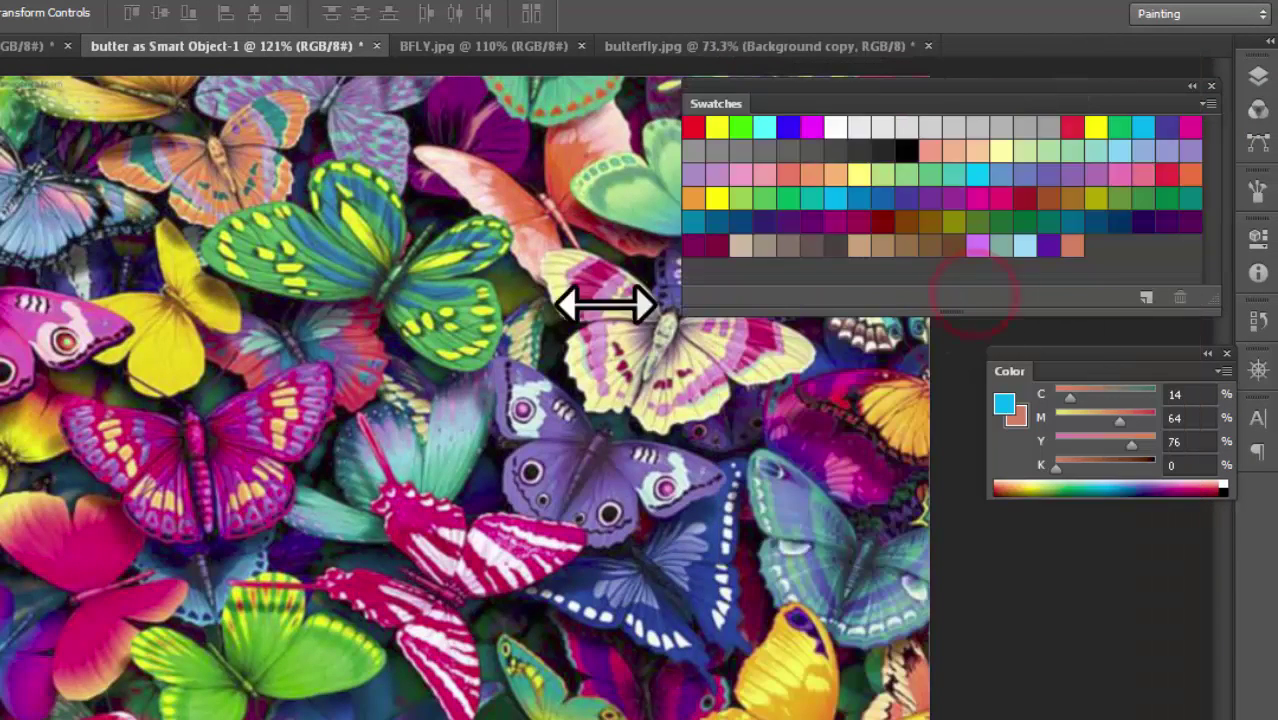
drag(972, 294, 331, 300)
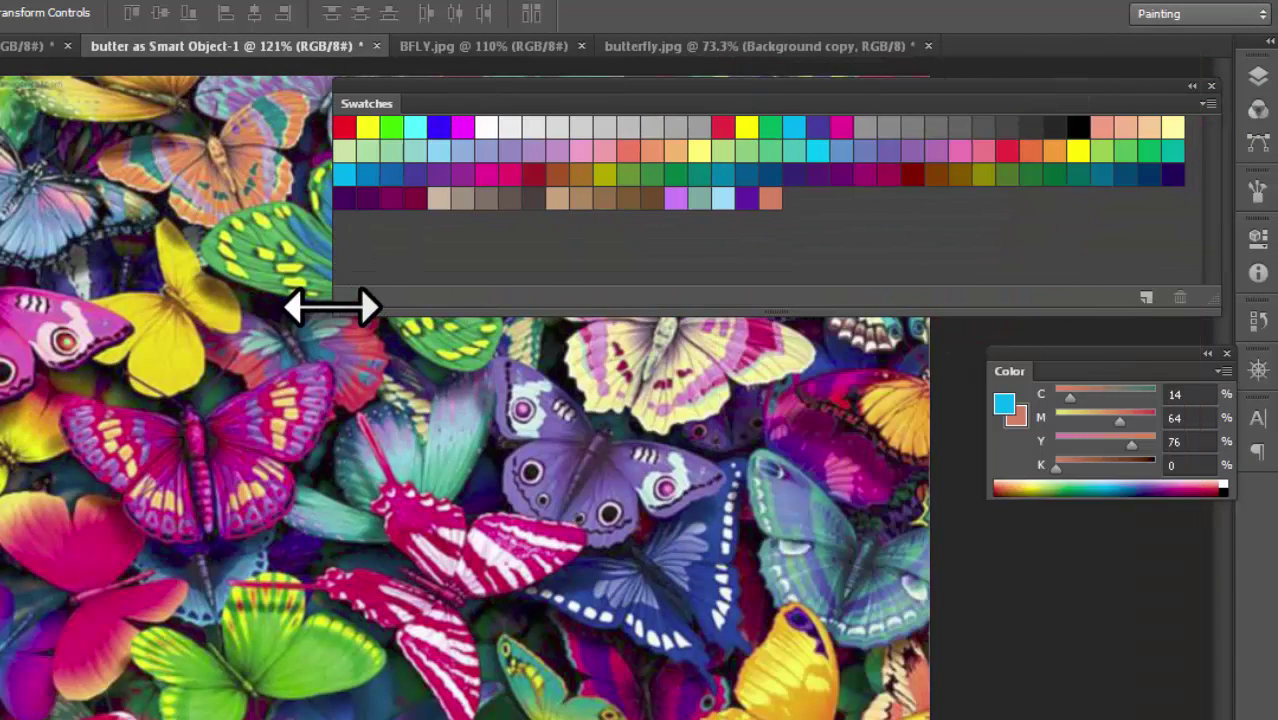
click(1206, 104)
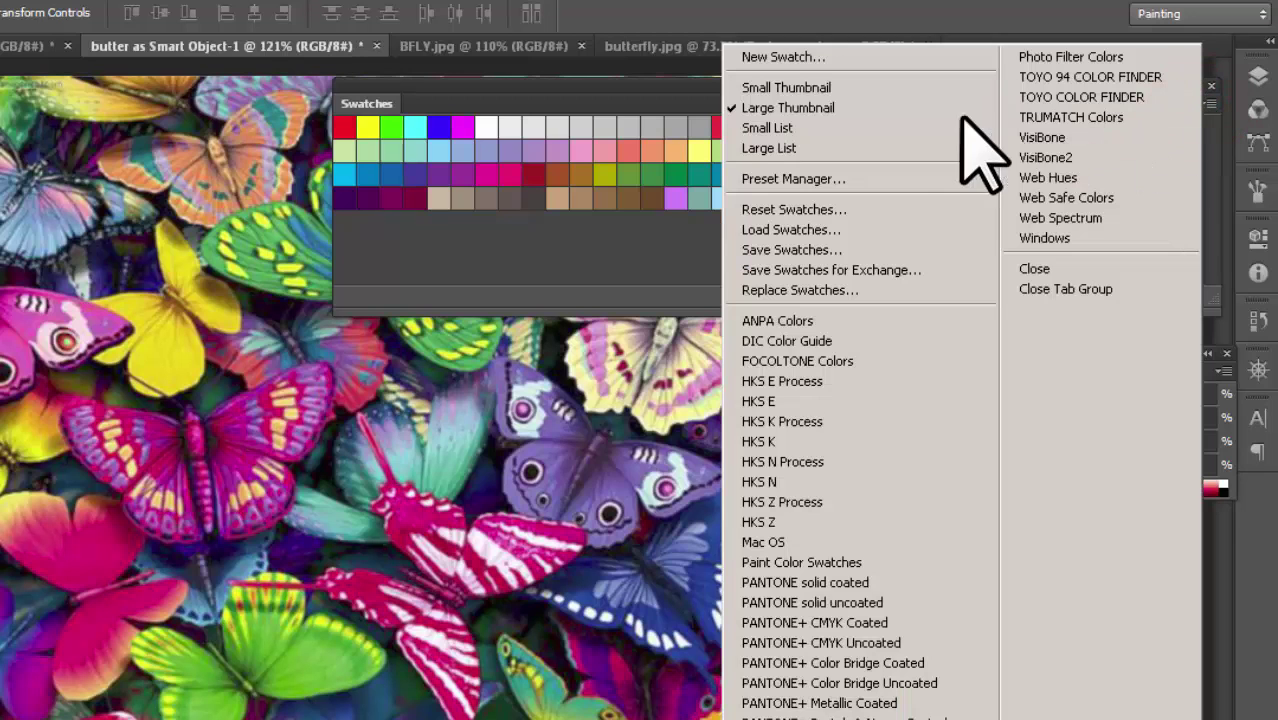
click(800, 148)
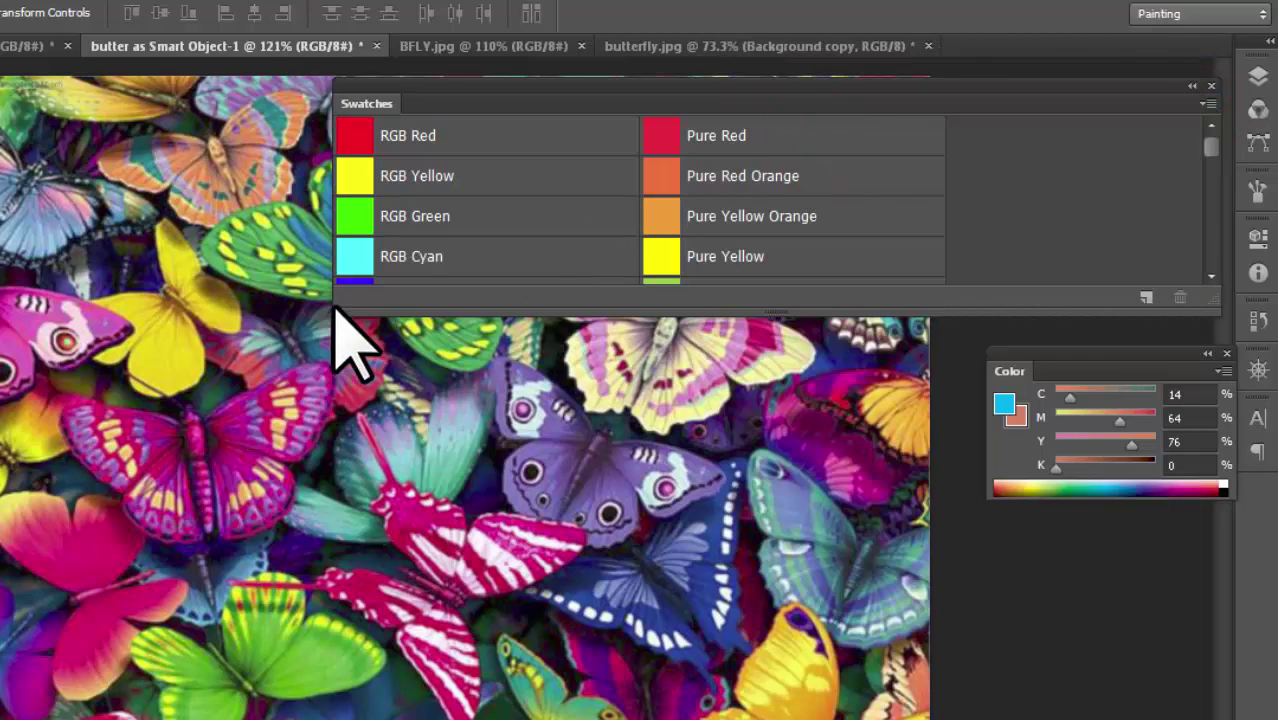
mouse_move(332, 317)
mouse_down()
mouse_move(2, 715)
mouse_move(428, 232)
mouse_move(743, 365)
mouse_move(115, 716)
mouse_up()
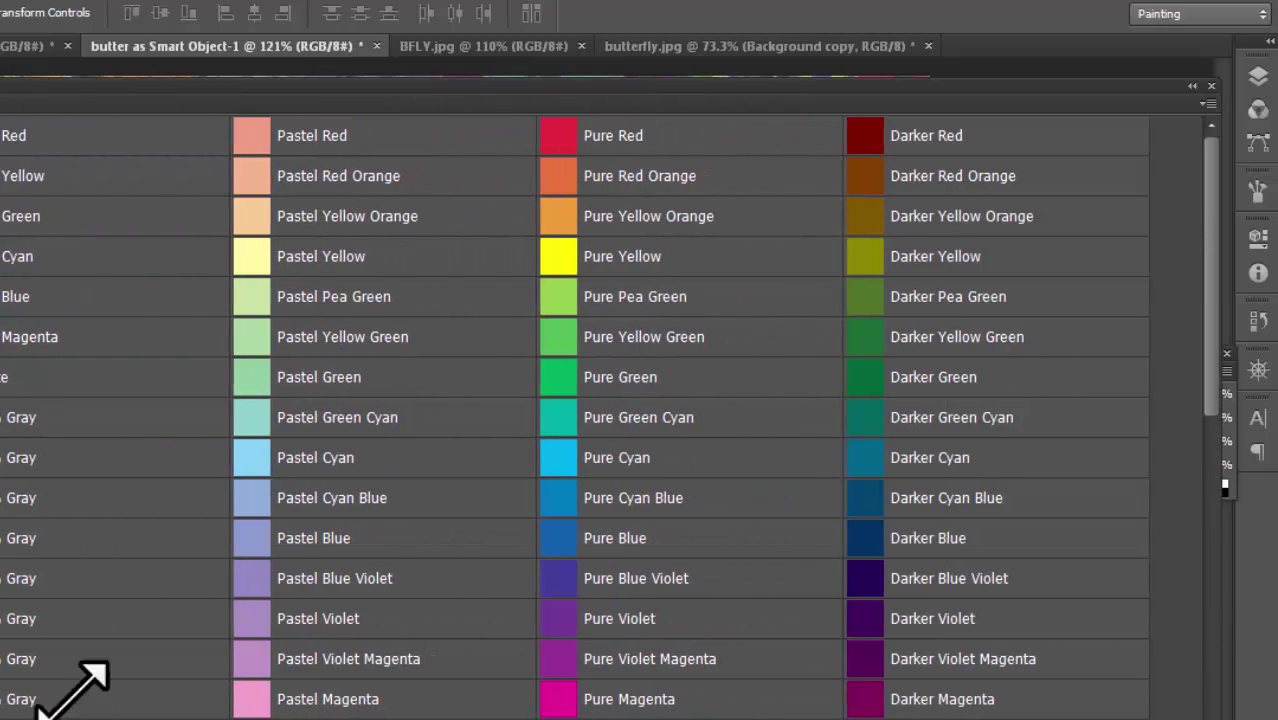
mouse_move(115, 716)
mouse_down()
mouse_move(855, 283)
mouse_move(978, 256)
mouse_up()
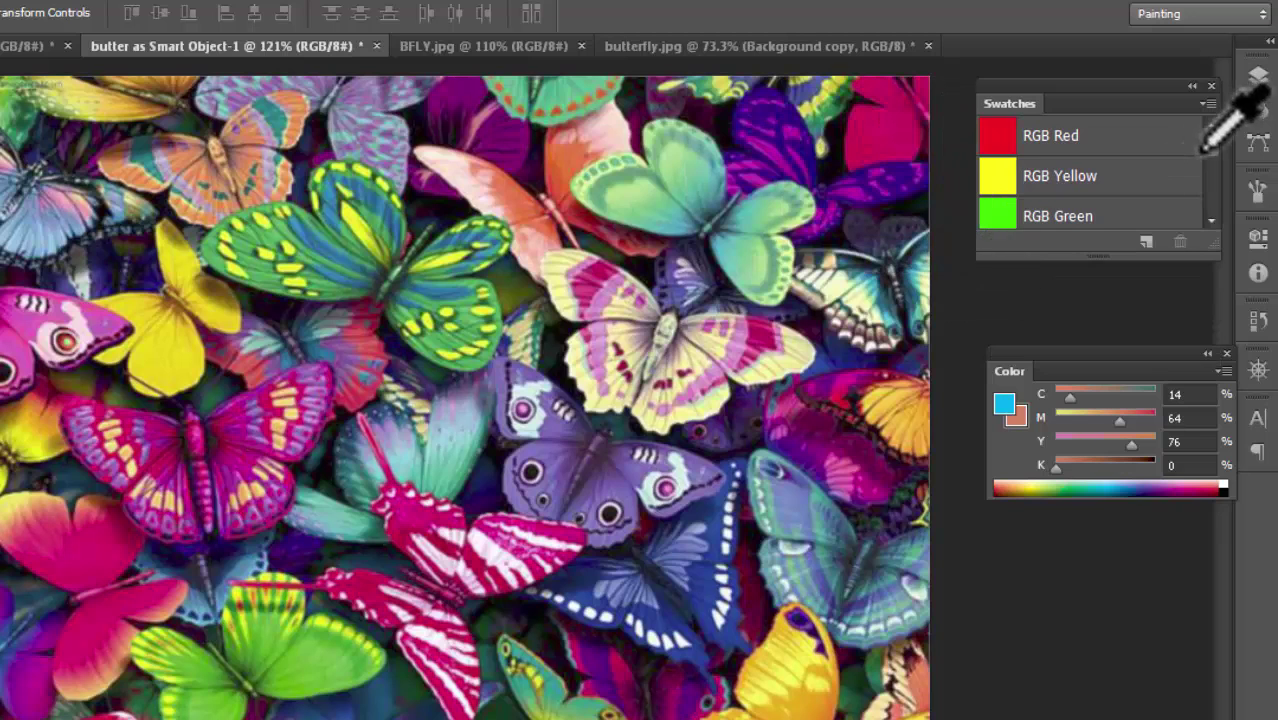
drag(1210, 148, 1205, 137)
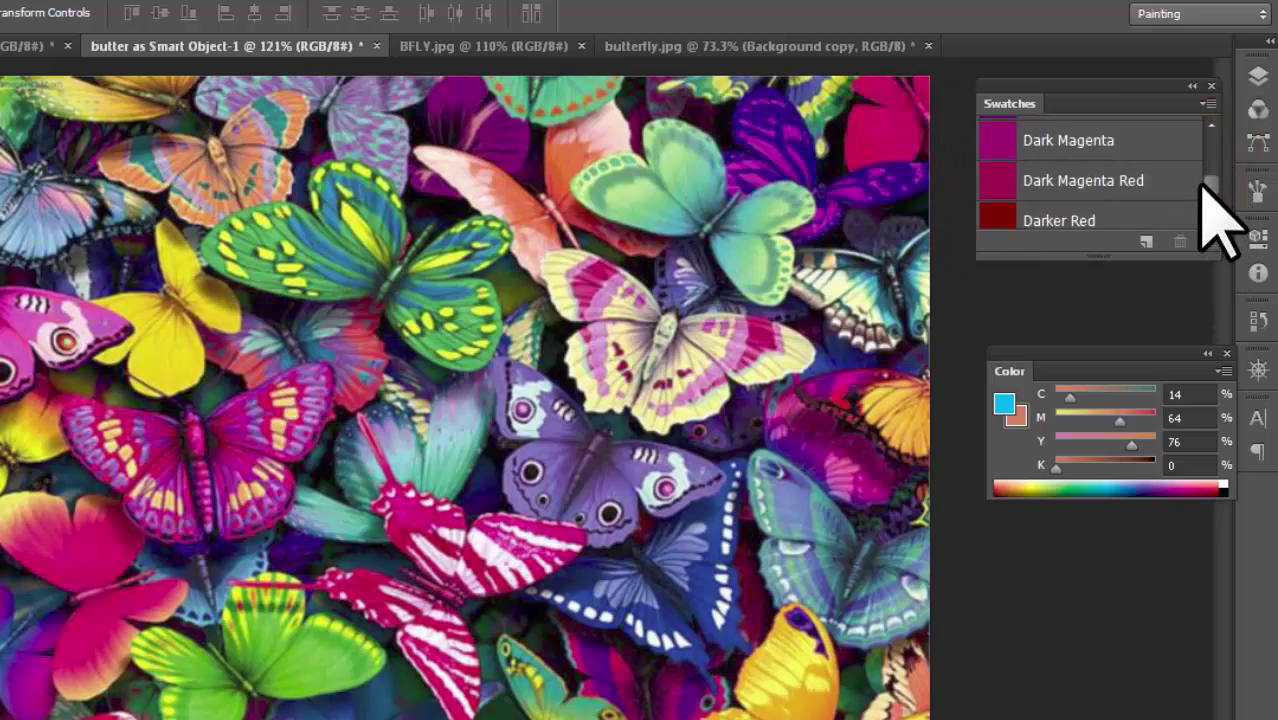
- Set the Swatches panel to Small Thumbnail view and enlarge it to show every swatch
click(1208, 99)
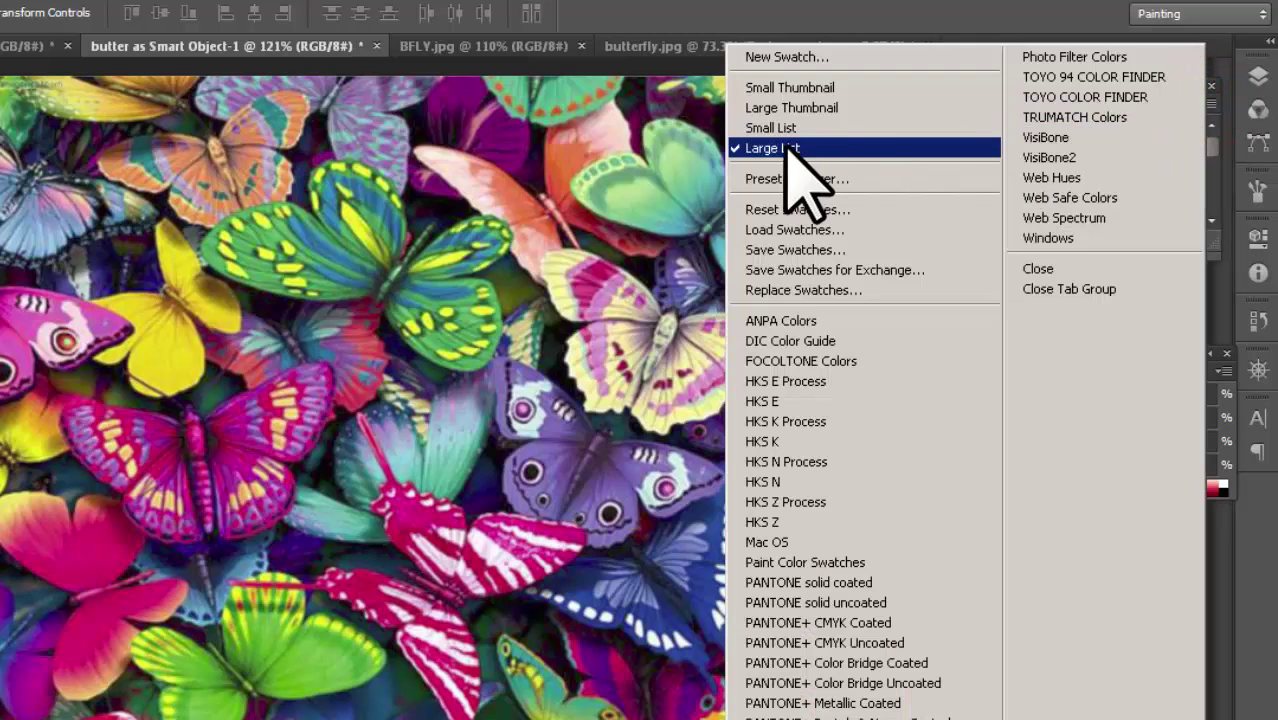
click(775, 125)
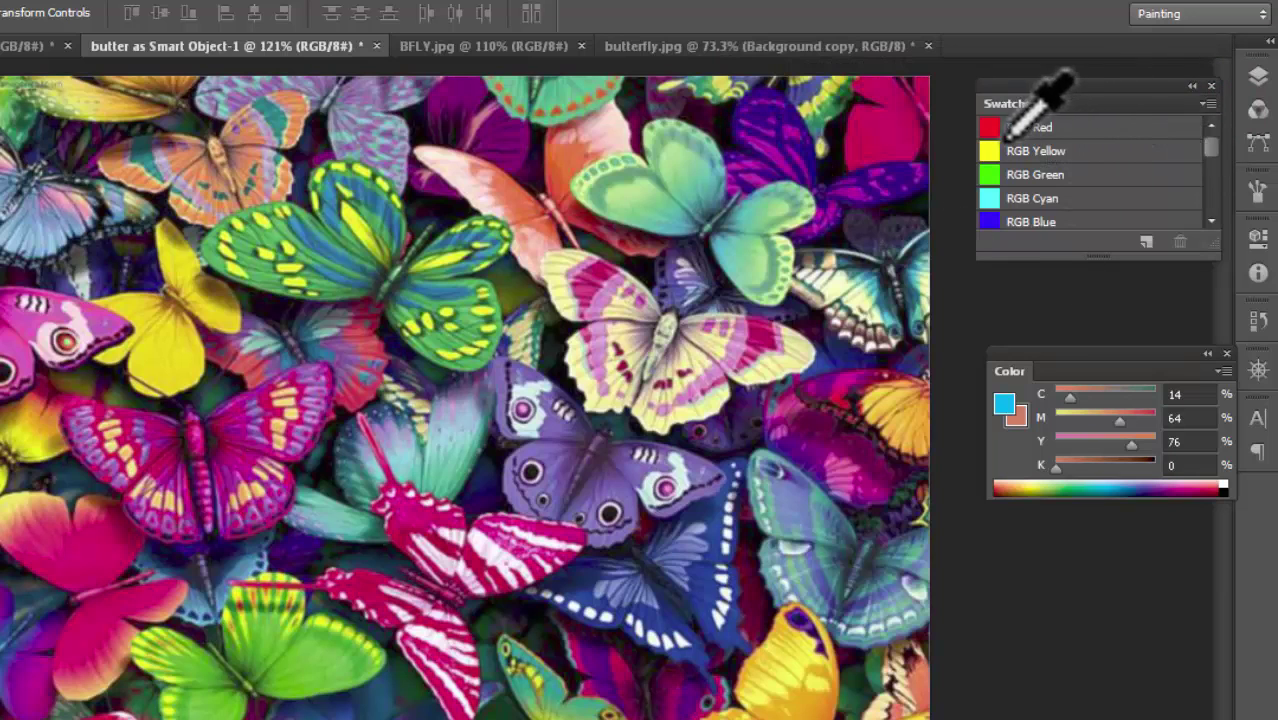
drag(1210, 155, 1212, 226)
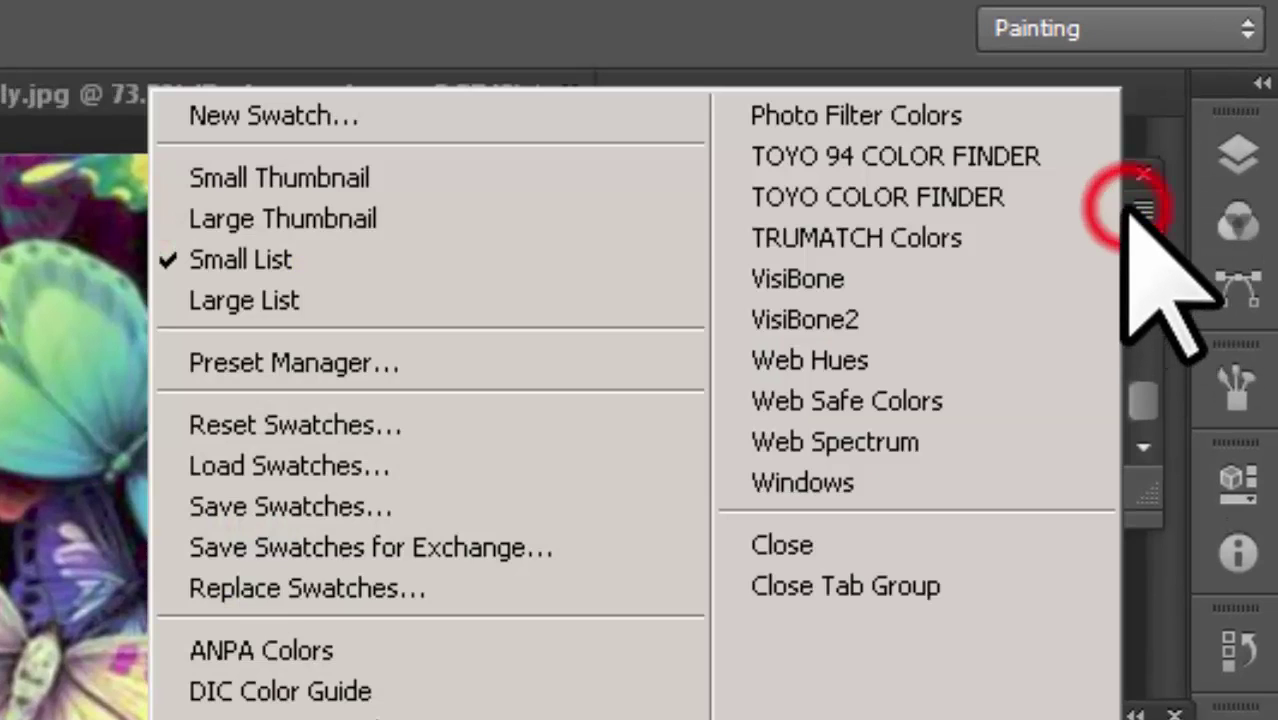
click(1137, 210)
click(256, 182)
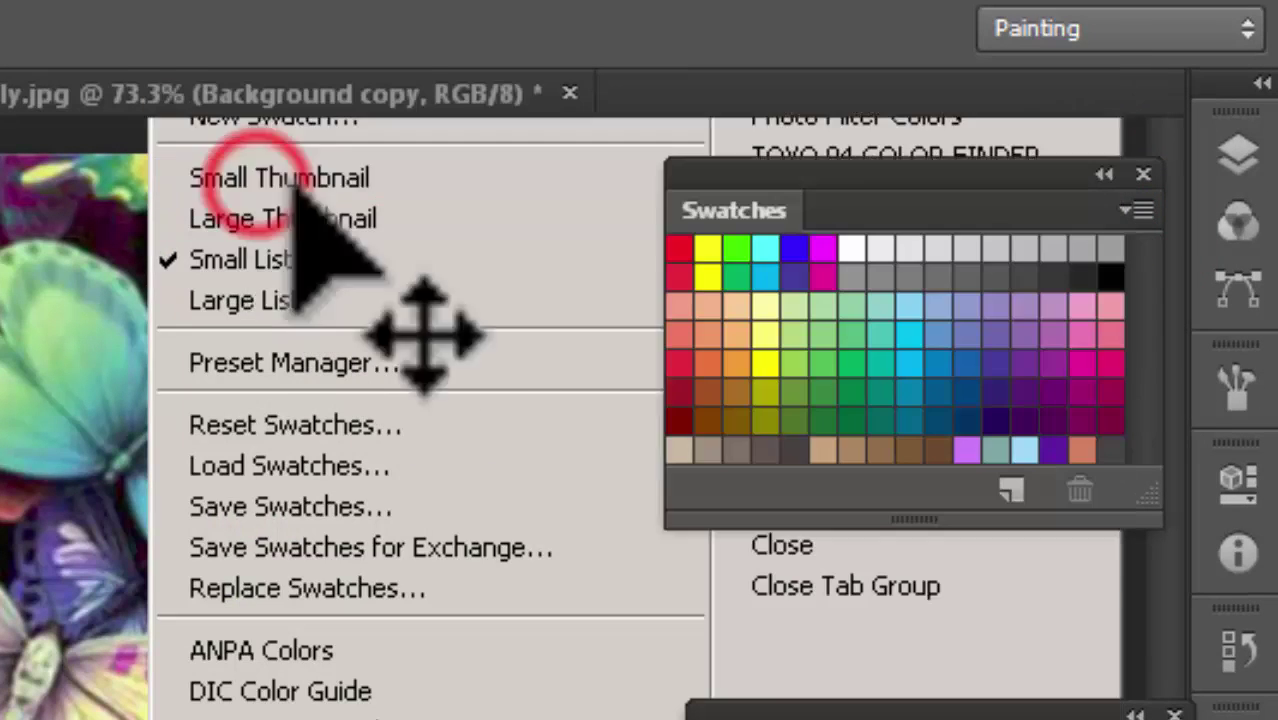
click(1130, 216)
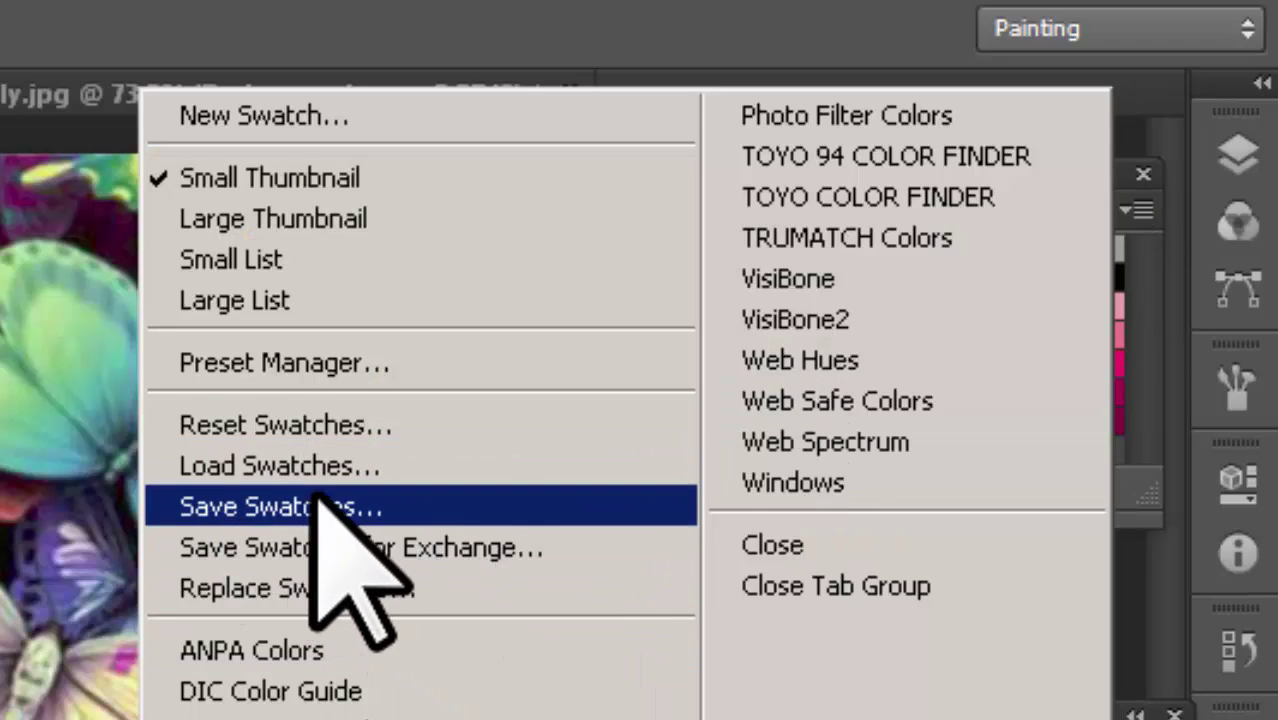
key(Escape)
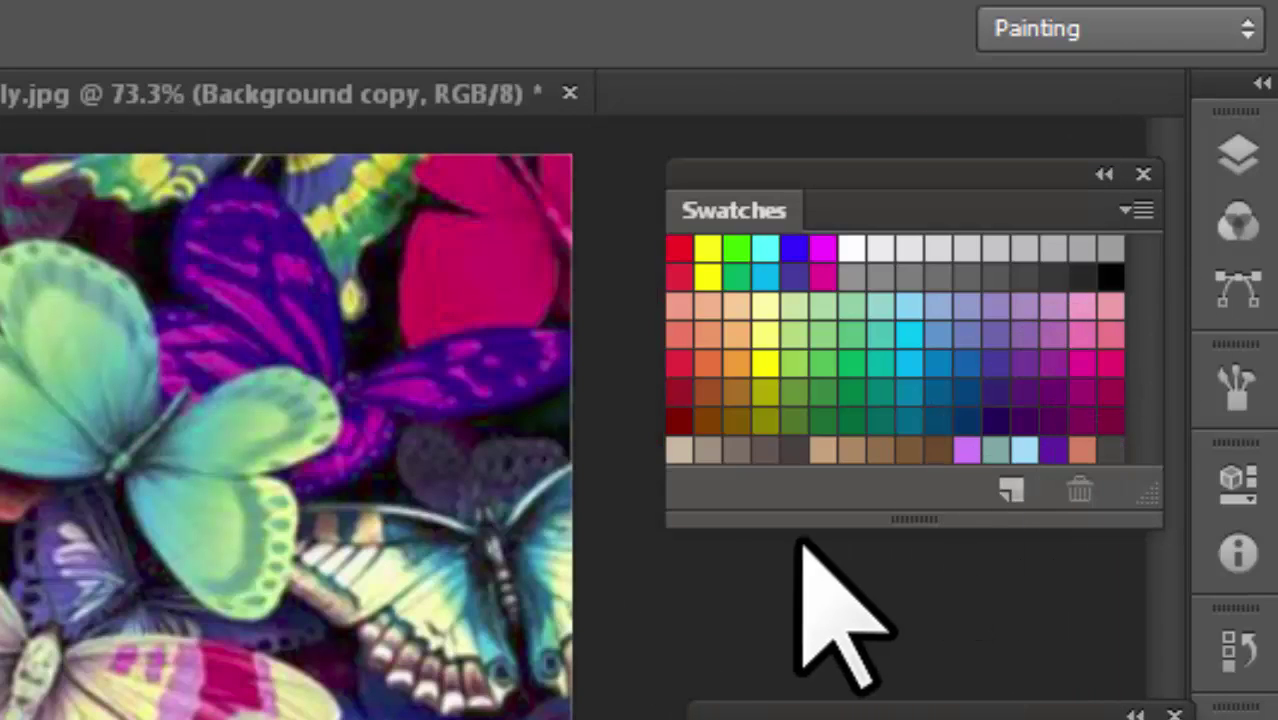
drag(668, 520, 614, 612)
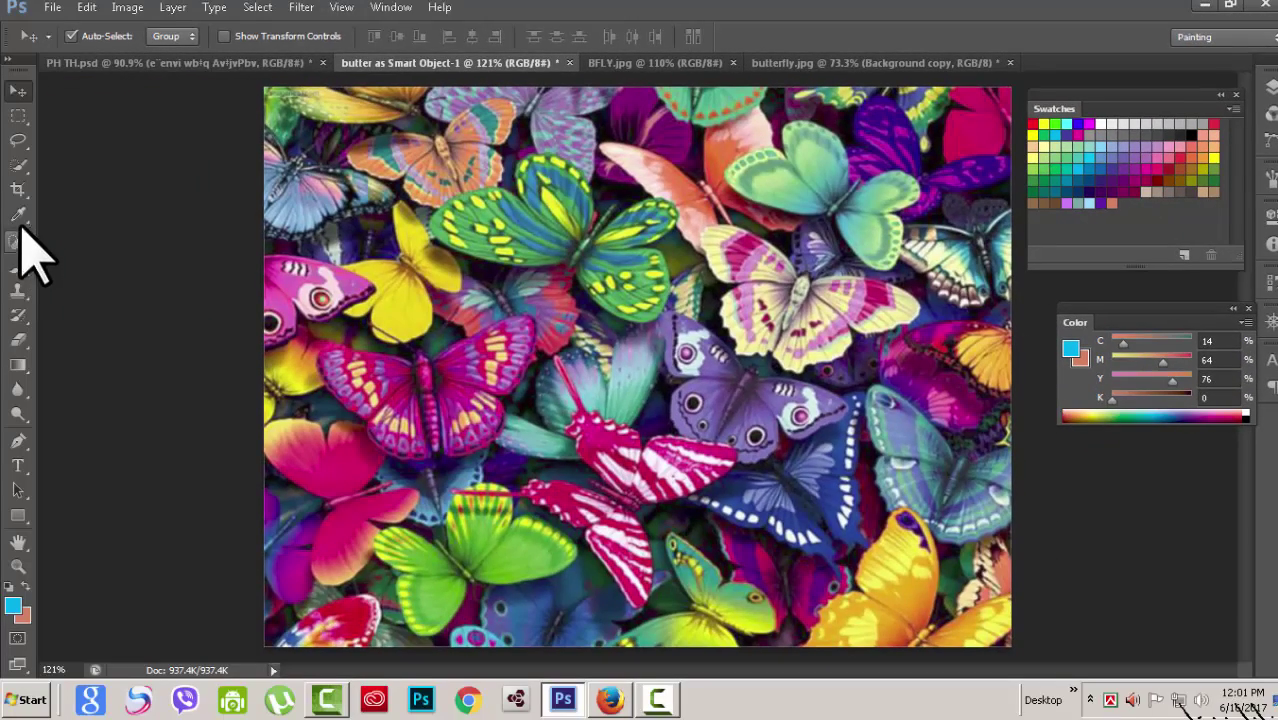
click(18, 215)
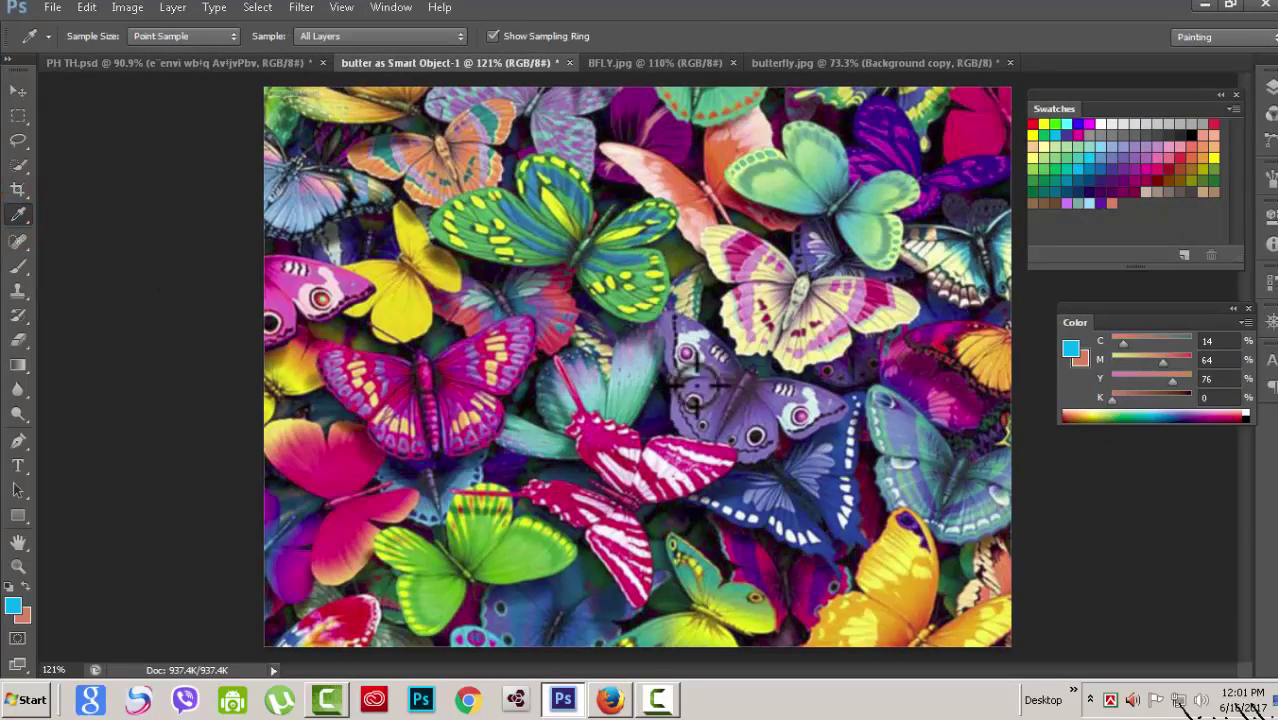
- Eyedropper-sample the purple, pink, green and red butterflies, ending with pale yellow C6 M6 Y58 as background
click(752, 423)
drag(750, 417, 650, 369)
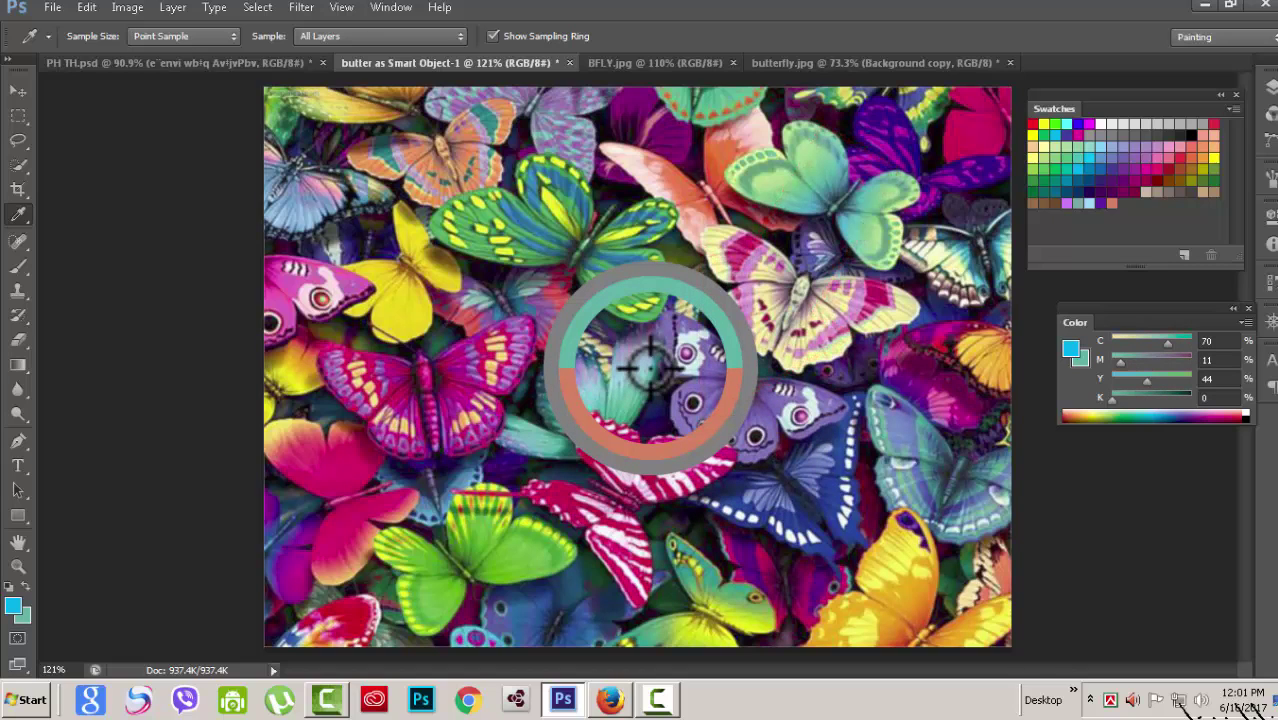
mouse_move(650, 369)
mouse_down()
mouse_move(641, 302)
mouse_move(756, 248)
mouse_move(770, 180)
mouse_move(683, 194)
mouse_move(648, 257)
mouse_move(676, 337)
mouse_move(613, 475)
mouse_move(667, 495)
mouse_move(574, 503)
mouse_move(460, 400)
mouse_move(468, 416)
mouse_move(457, 385)
mouse_move(479, 371)
mouse_move(486, 382)
mouse_up()
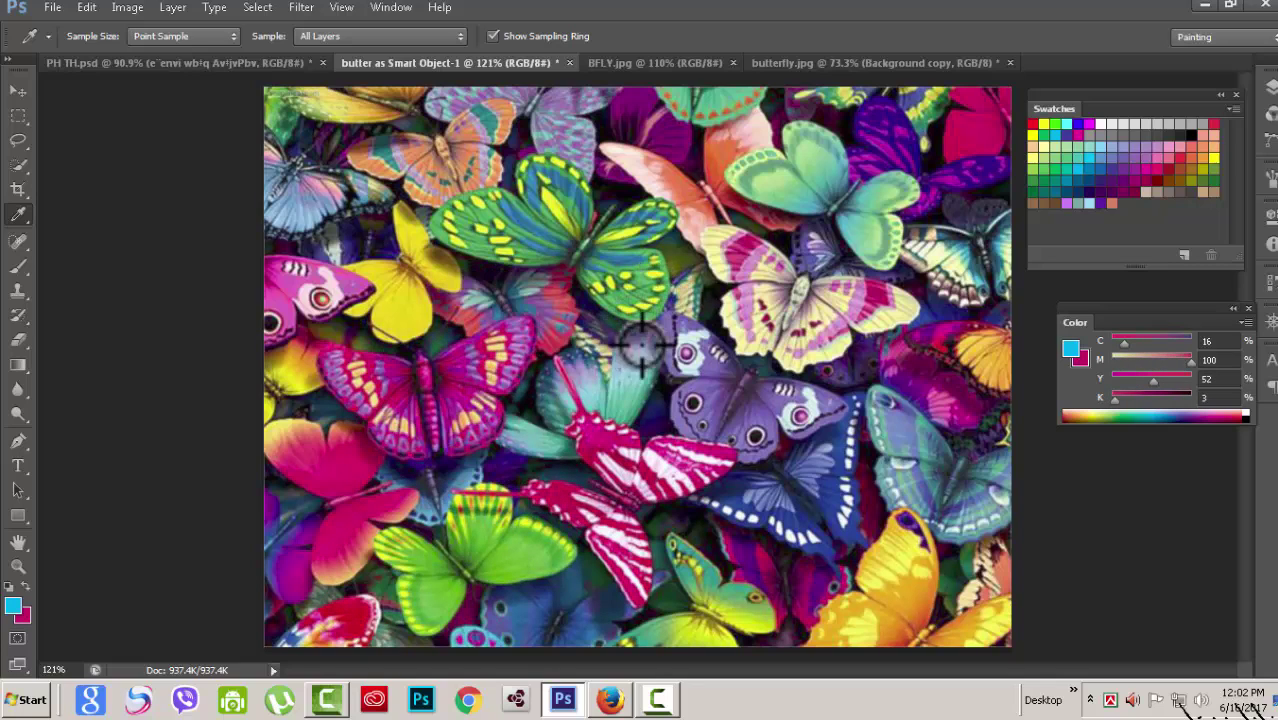
click(777, 178)
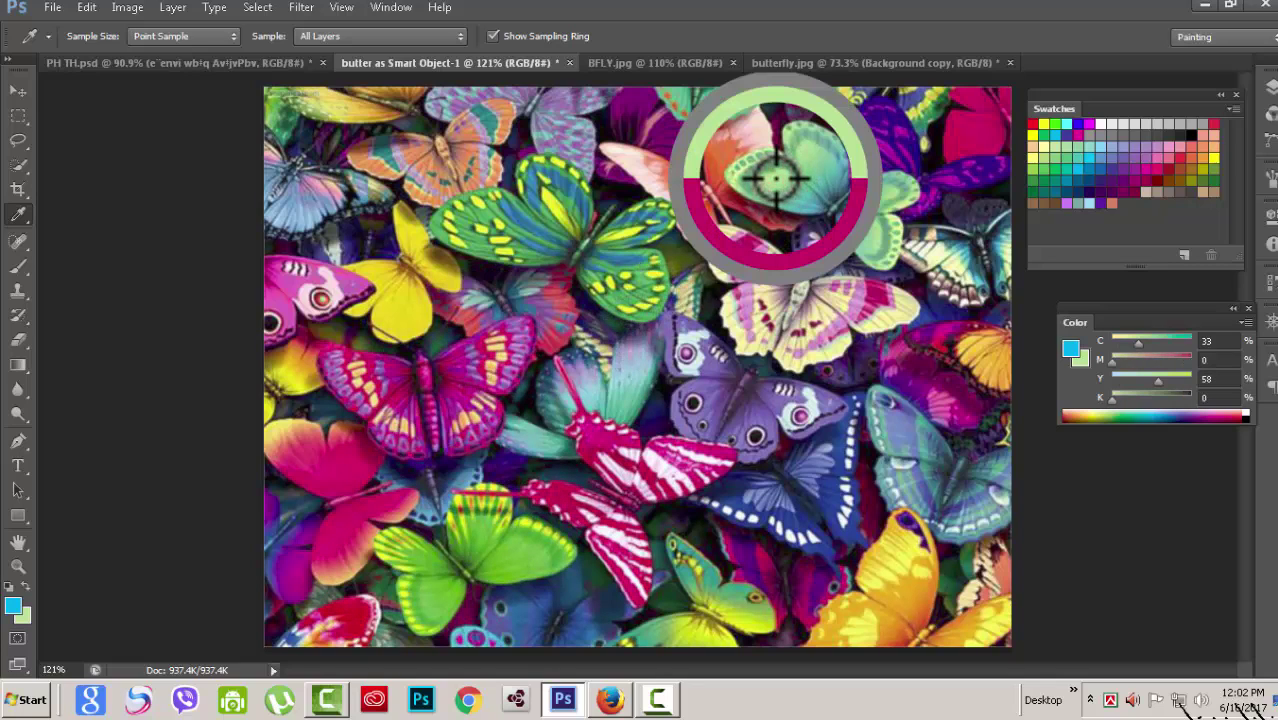
drag(777, 178, 779, 185)
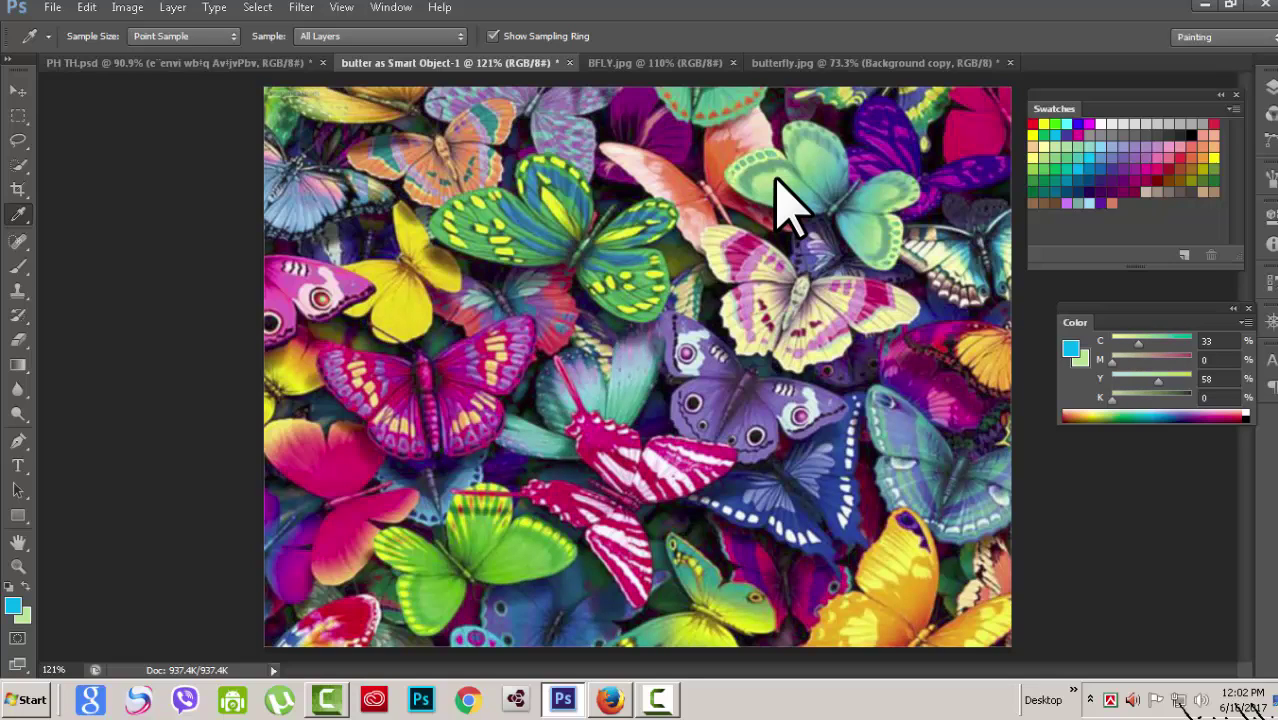
click(776, 178)
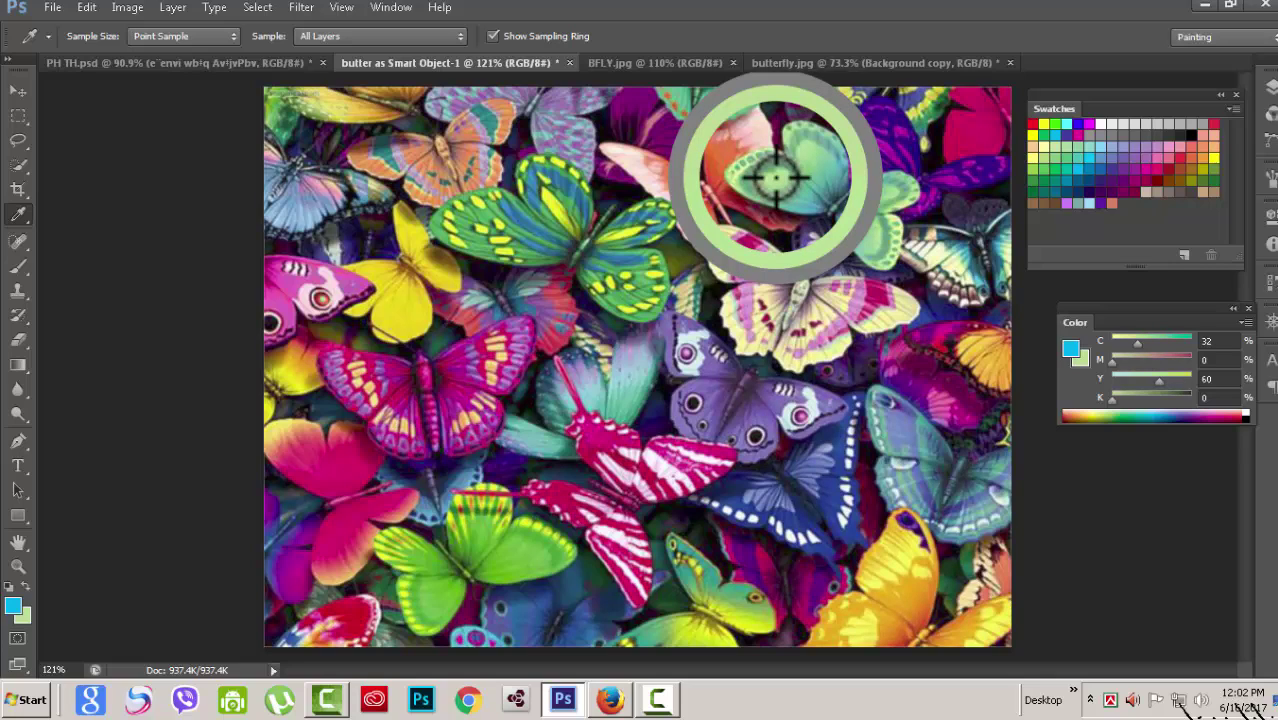
drag(776, 178, 765, 190)
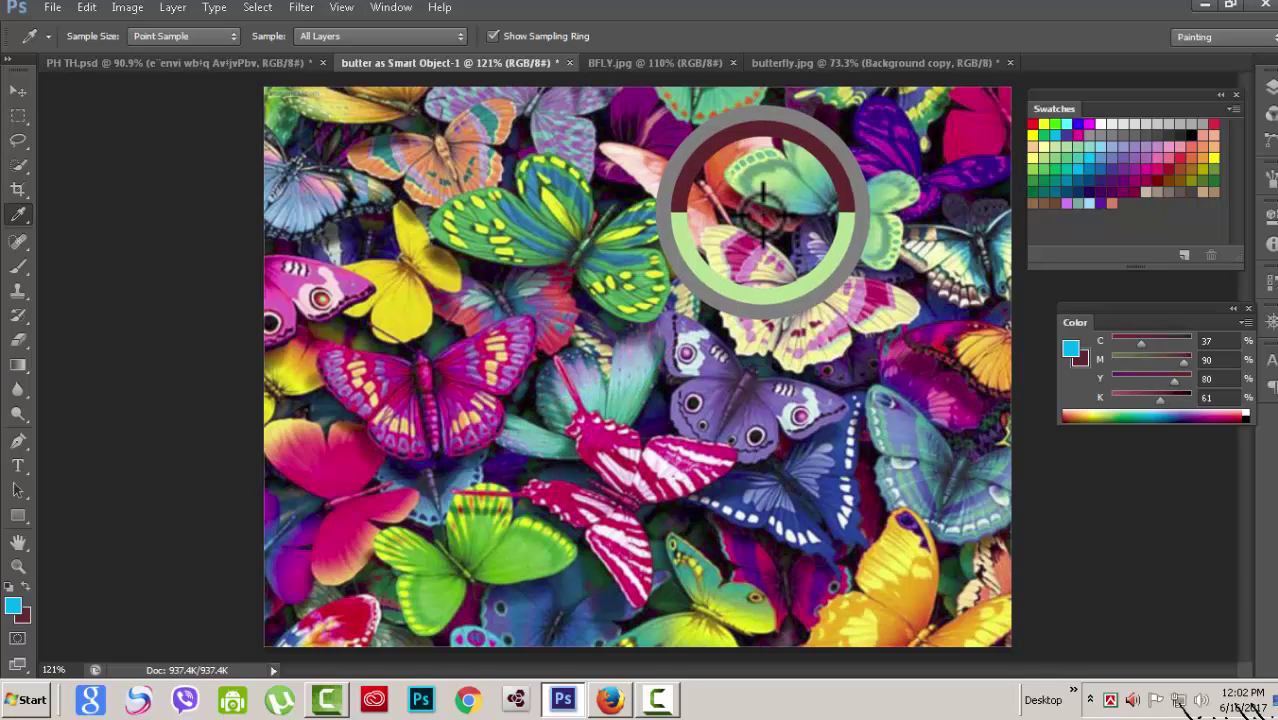
mouse_move(765, 205)
mouse_down()
mouse_move(744, 258)
mouse_move(690, 307)
mouse_move(686, 390)
mouse_move(654, 432)
mouse_move(599, 414)
mouse_move(551, 442)
mouse_move(543, 405)
mouse_move(640, 418)
mouse_move(608, 448)
mouse_move(342, 451)
mouse_move(338, 465)
mouse_move(387, 303)
mouse_move(399, 317)
mouse_move(414, 265)
mouse_move(499, 208)
mouse_move(499, 223)
mouse_move(805, 335)
mouse_move(1164, 357)
mouse_move(1121, 348)
mouse_move(1088, 360)
mouse_move(1084, 336)
mouse_move(1078, 348)
mouse_move(310, 455)
mouse_move(20, 605)
mouse_move(243, 578)
mouse_move(465, 508)
mouse_move(522, 528)
mouse_move(645, 428)
mouse_move(637, 375)
mouse_move(615, 390)
mouse_move(650, 345)
mouse_move(735, 345)
mouse_move(779, 316)
mouse_move(762, 274)
mouse_move(824, 262)
mouse_move(762, 400)
mouse_move(757, 487)
mouse_move(725, 471)
mouse_move(822, 382)
mouse_move(776, 400)
mouse_move(762, 345)
mouse_up()
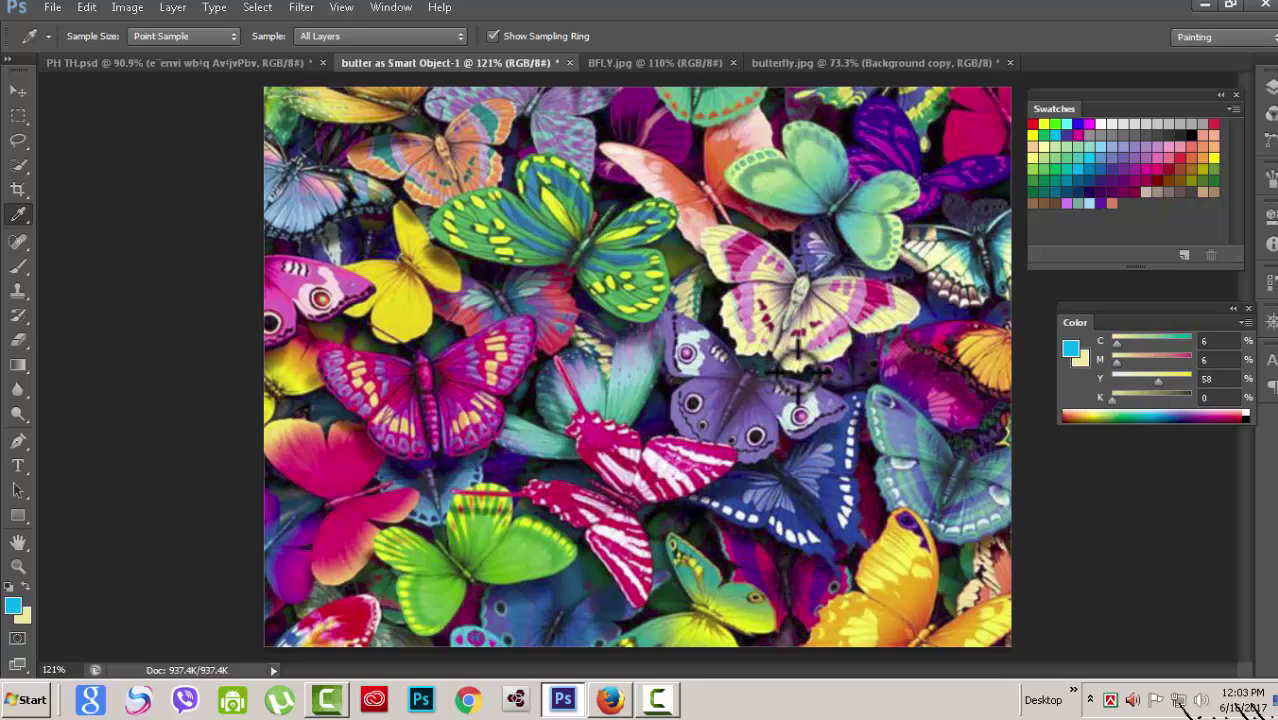
- Add the pale yellow background colour (C6 M6 Y58) to Swatches as a swatch named BANGLA3
click(30, 621)
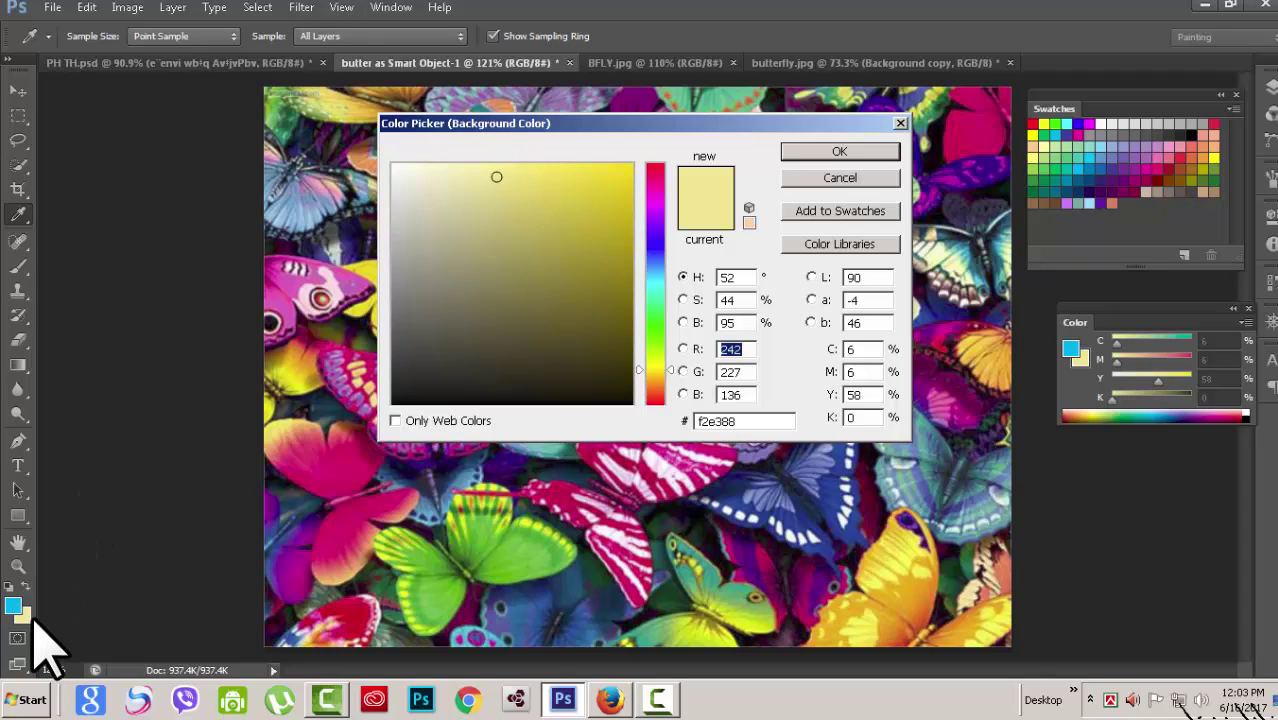
click(822, 212)
text(BANGLA3)
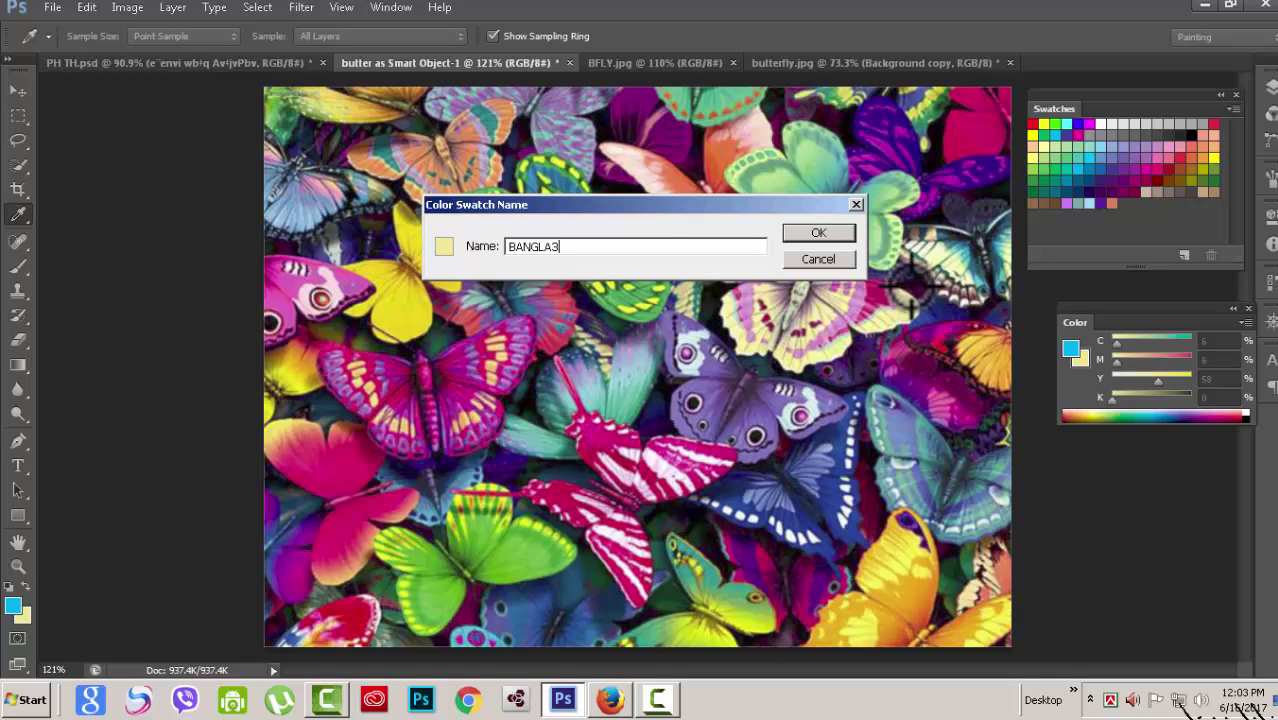
click(818, 232)
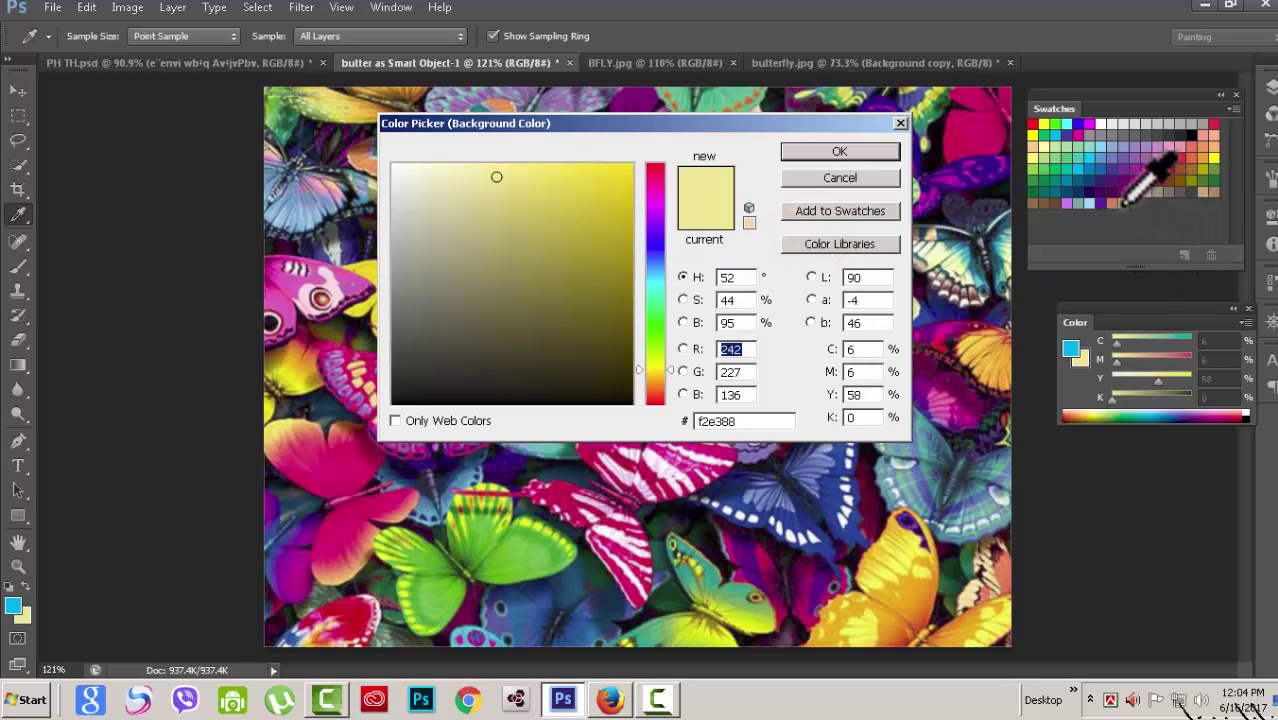
click(869, 152)
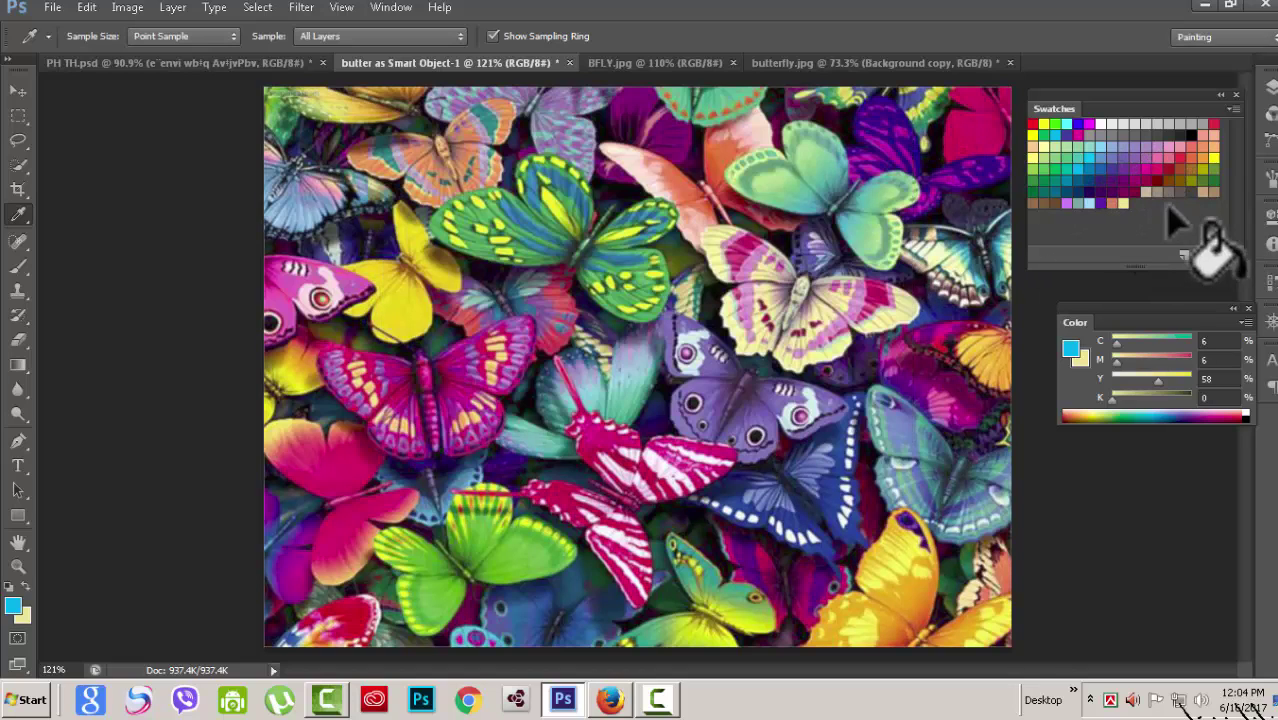
click(1234, 108)
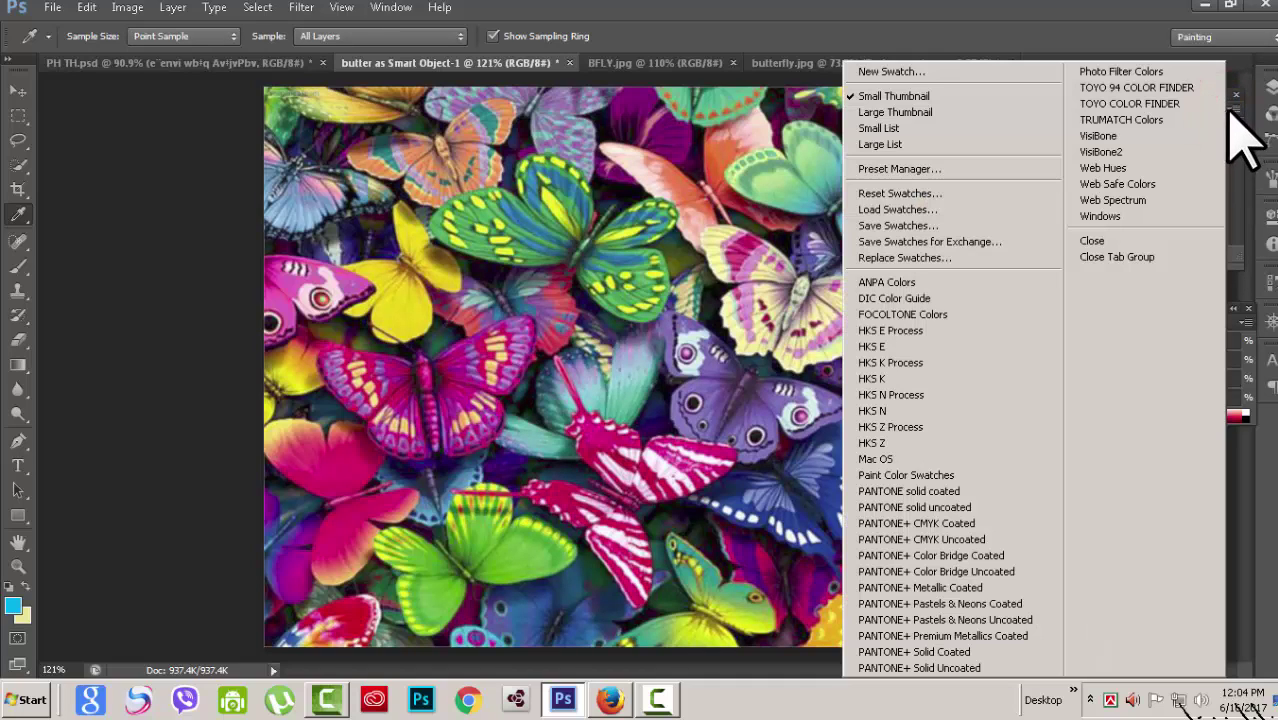
- Save the current swatch set as BANGLA on the Desktop
click(930, 225)
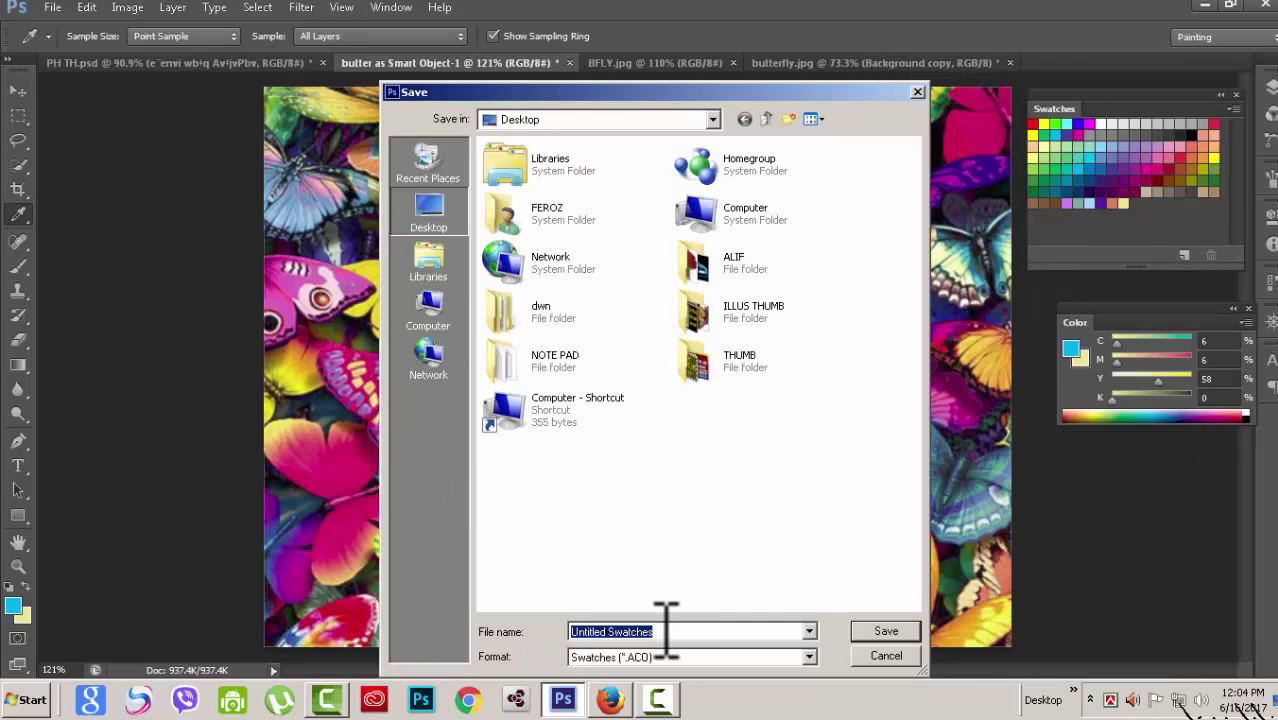
text(BANGLA)
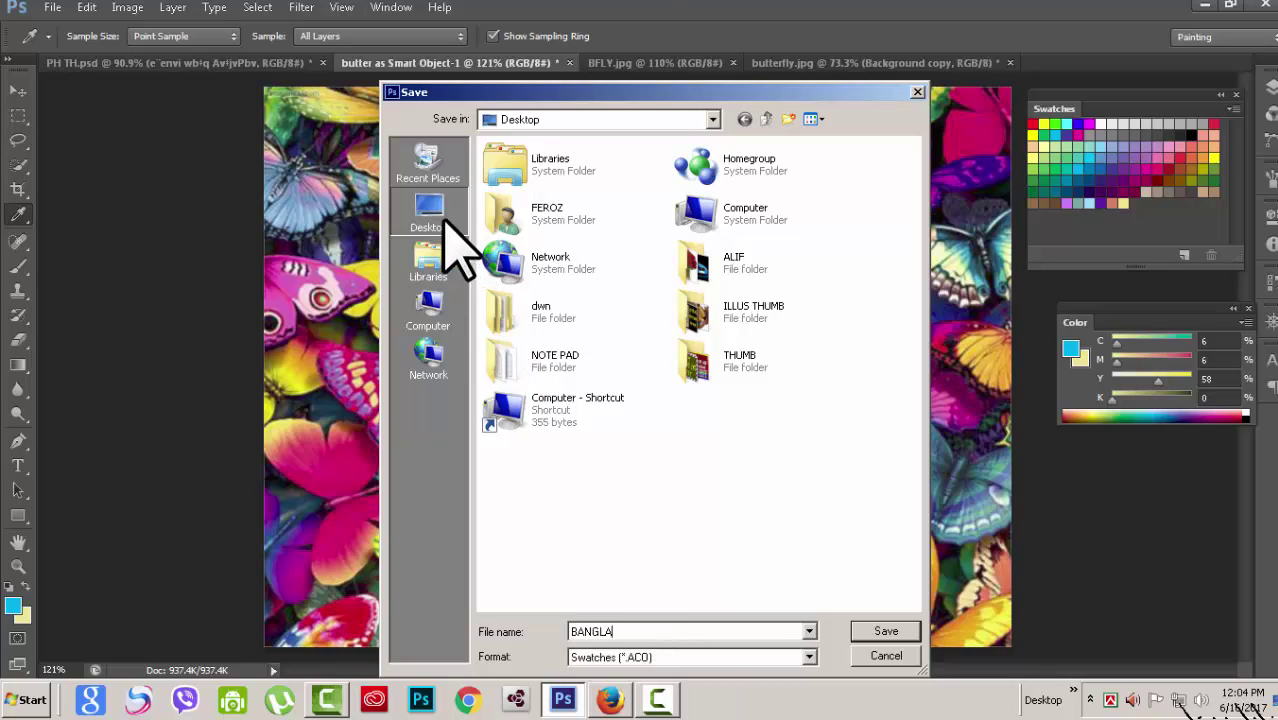
click(884, 632)
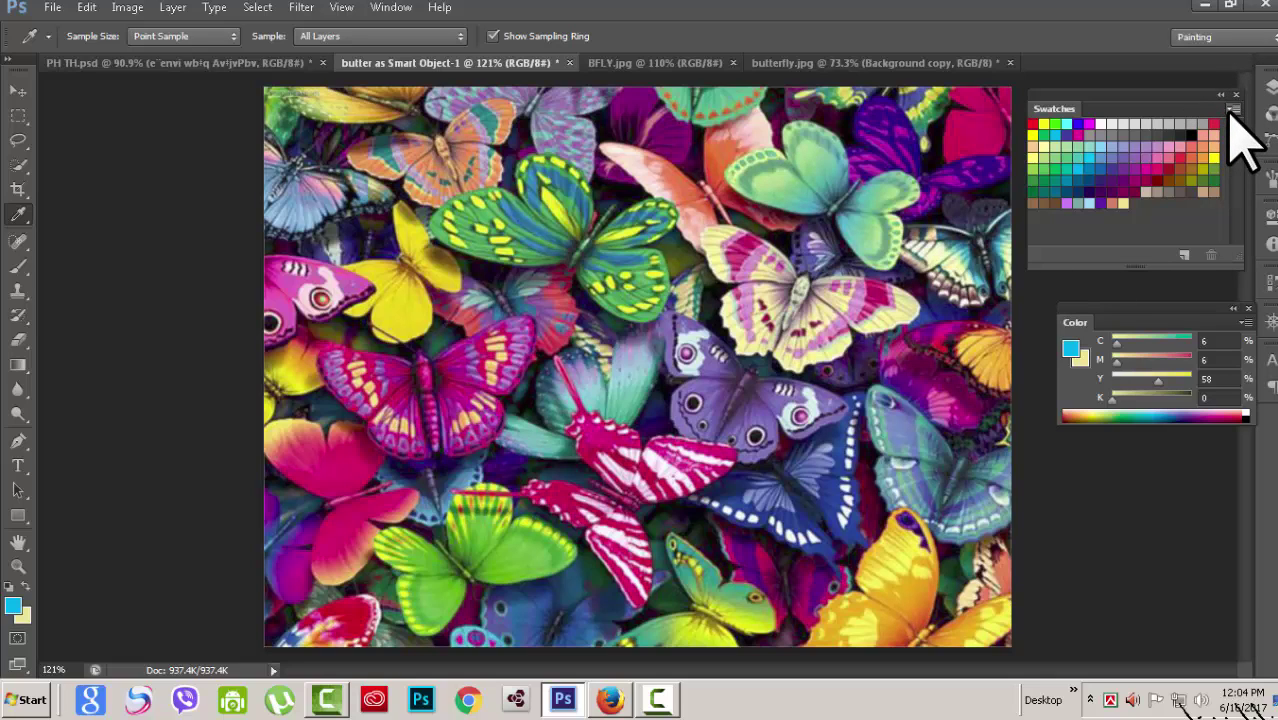
click(1233, 107)
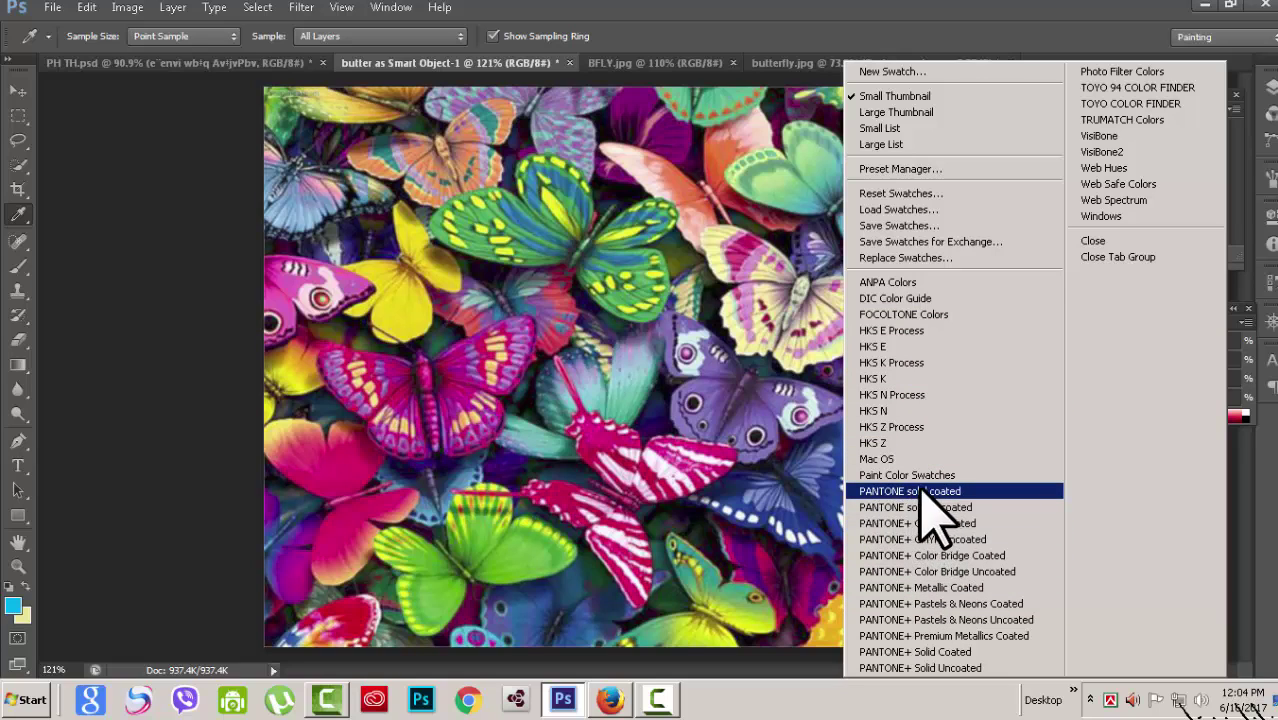
- Replace the swatches with PANTONE solid coated, enlarging then shrinking the panel to browse them
click(960, 492)
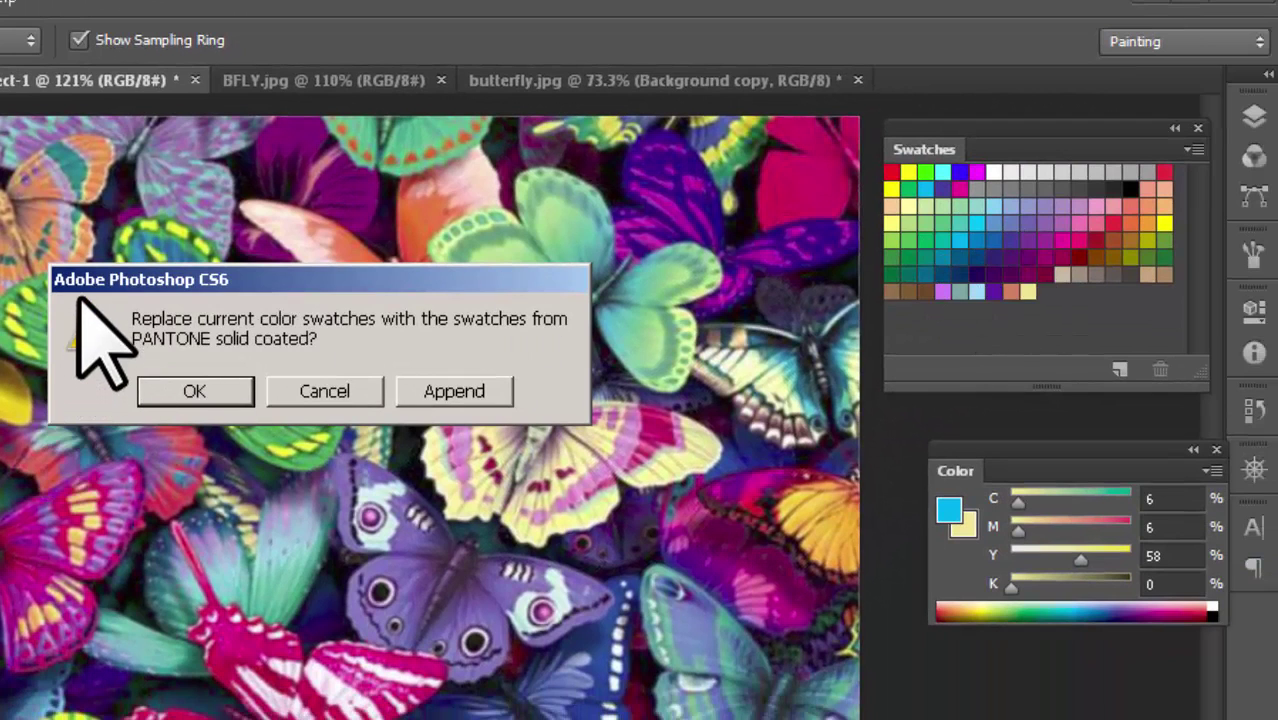
click(188, 385)
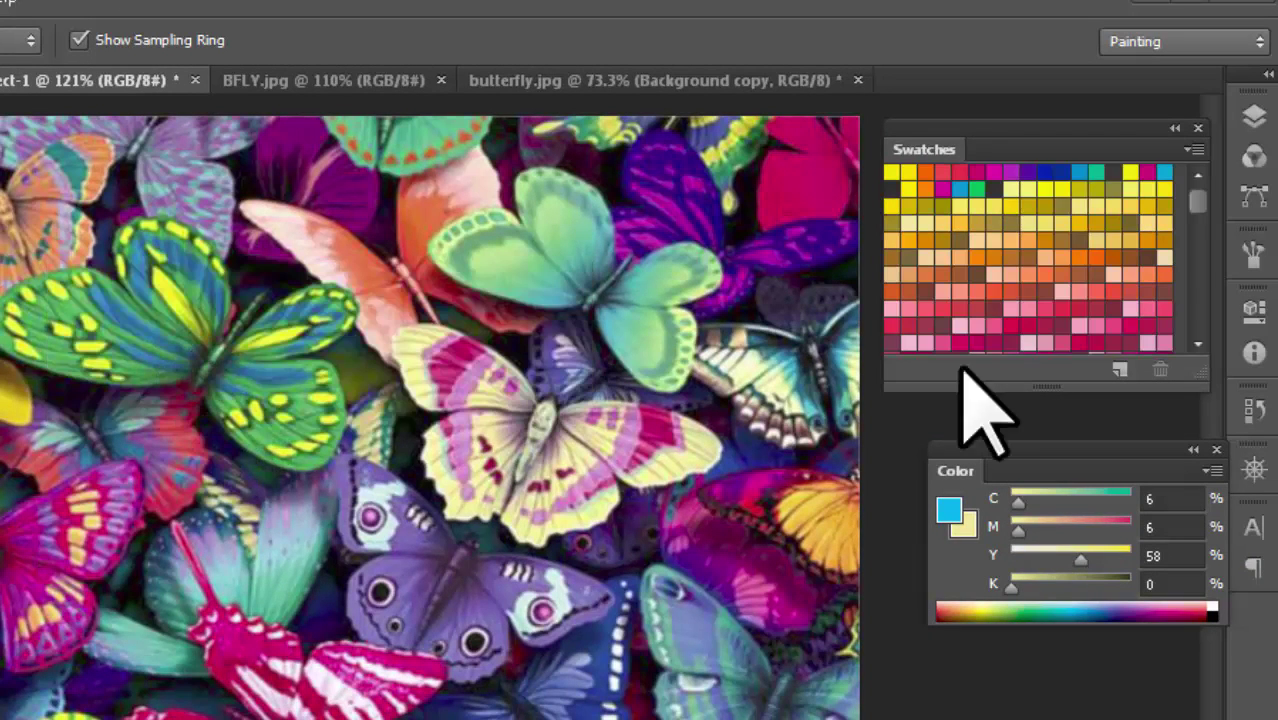
drag(886, 385, 400, 467)
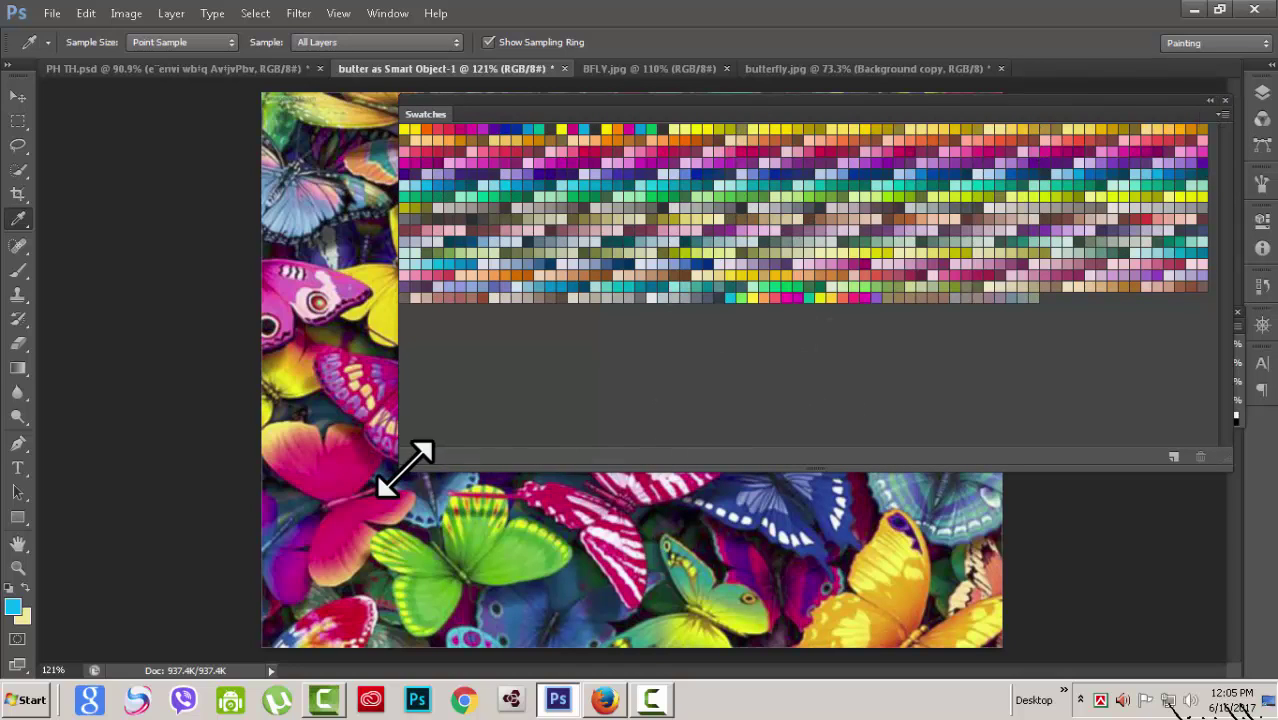
drag(405, 468, 1044, 335)
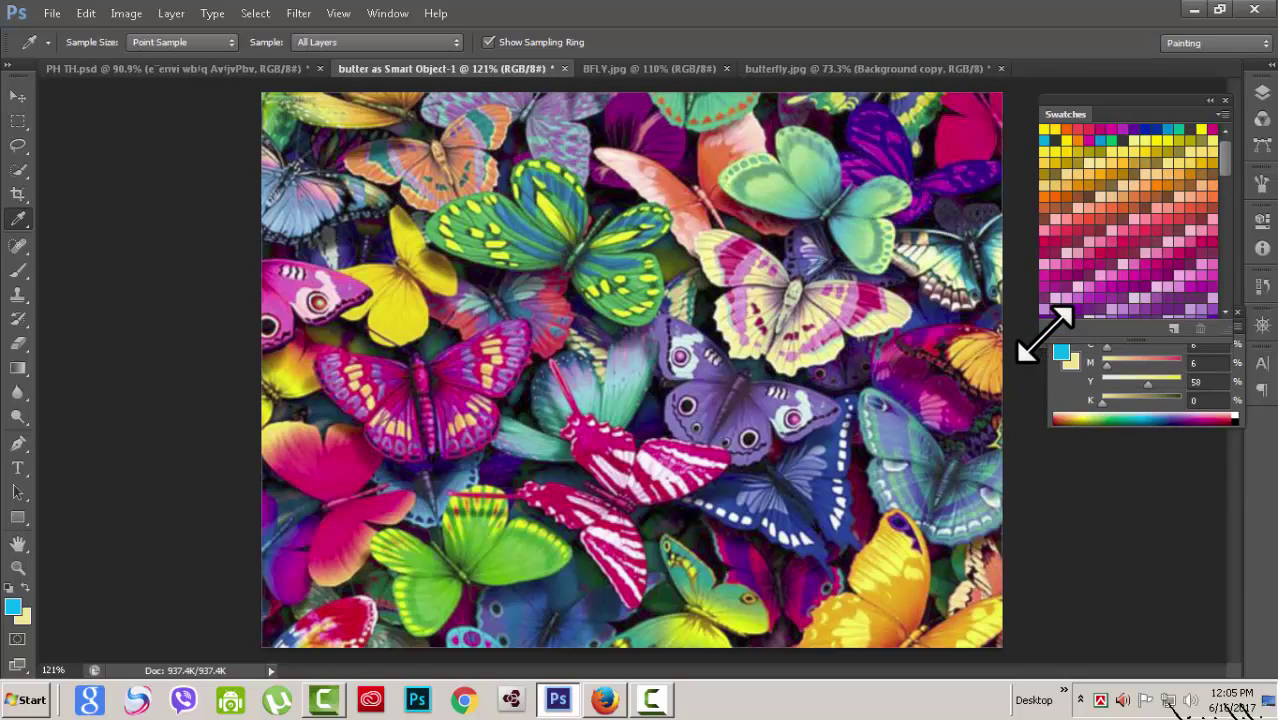
- Try olive-brown, orange, crimson, bright red, cyan and dark teal swatches as the background colour
ctrl+click(1101, 172)
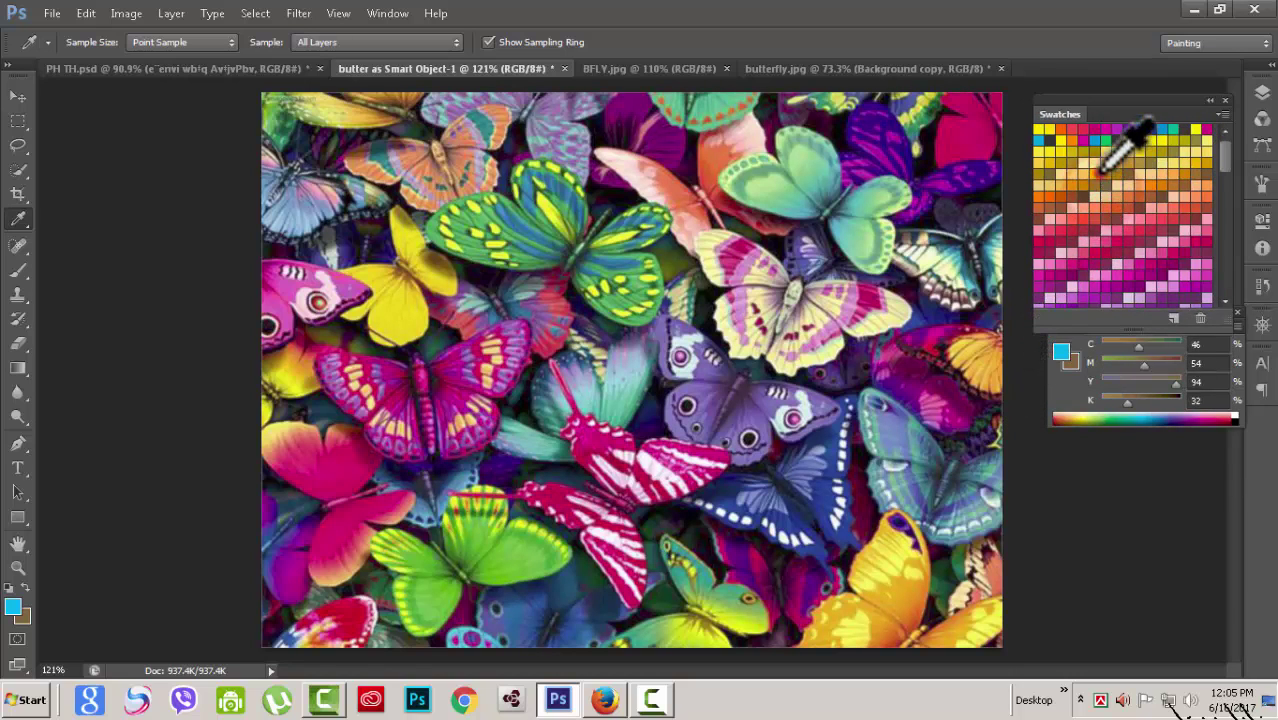
ctrl+click(1101, 172)
click(13, 608)
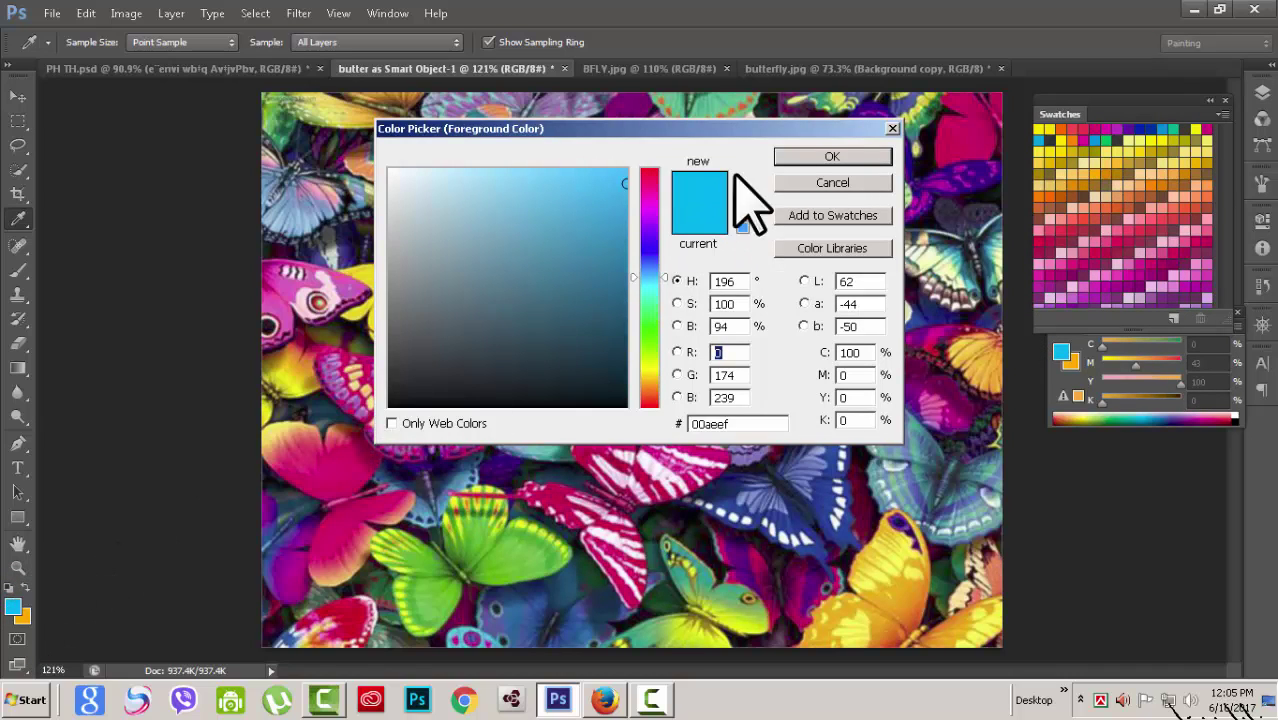
click(785, 160)
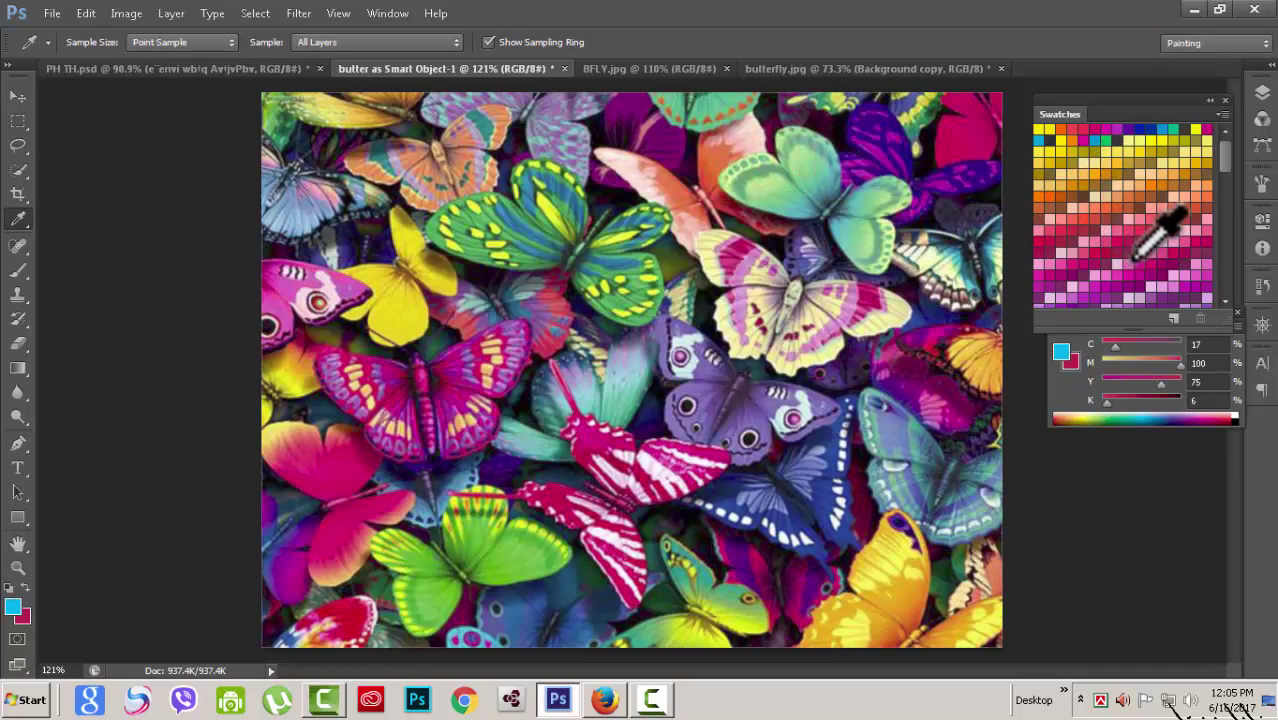
ctrl+click(1055, 232)
ctrl+click(1120, 230)
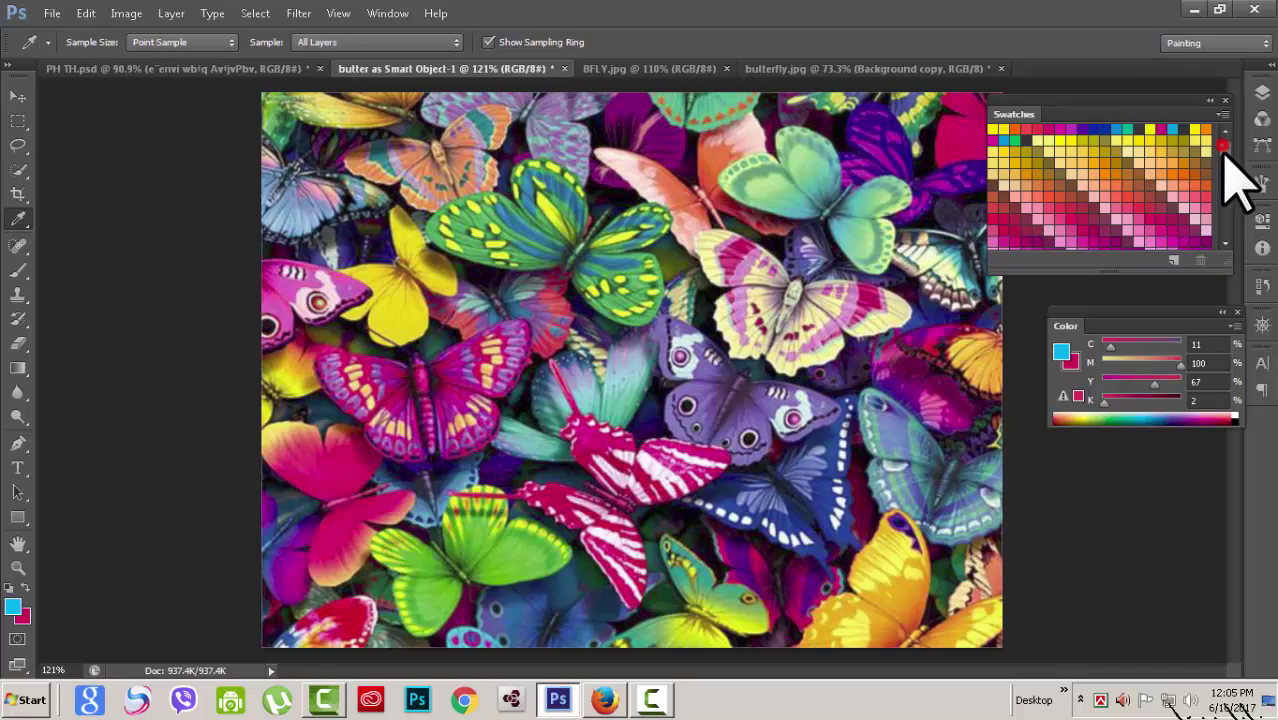
drag(1222, 148, 1222, 172)
ctrl+click(1180, 218)
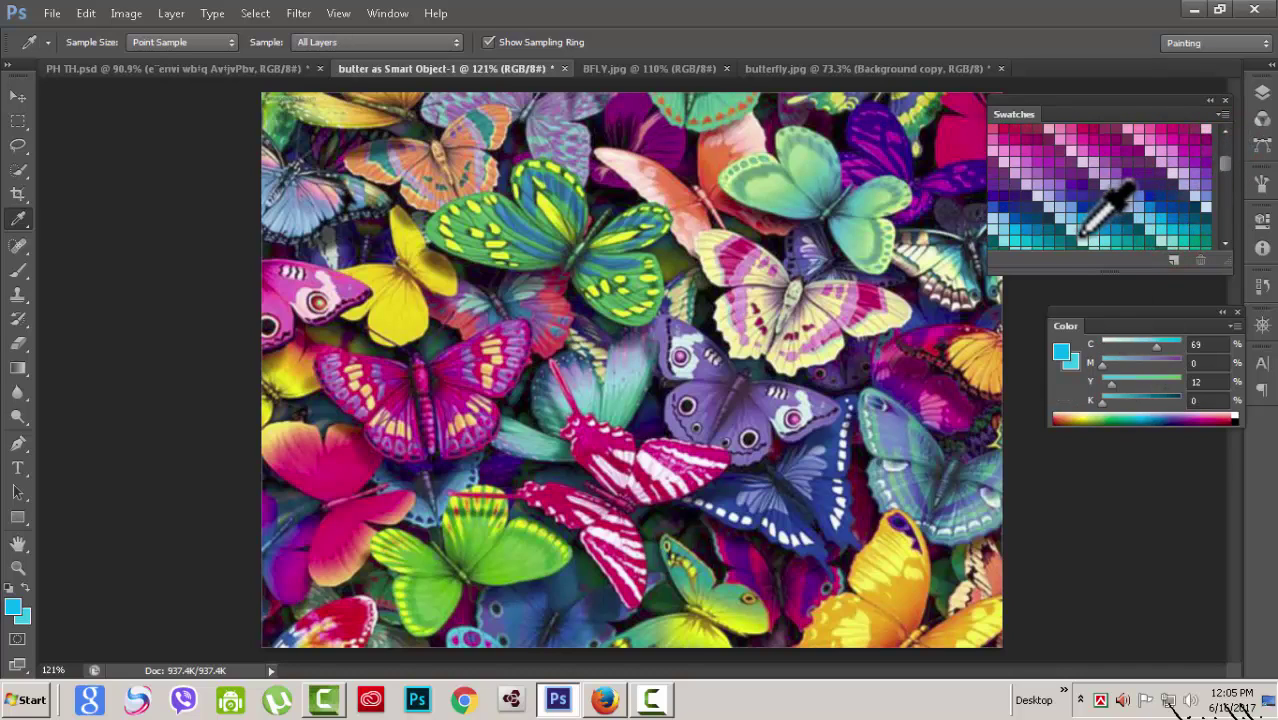
ctrl+click(1080, 240)
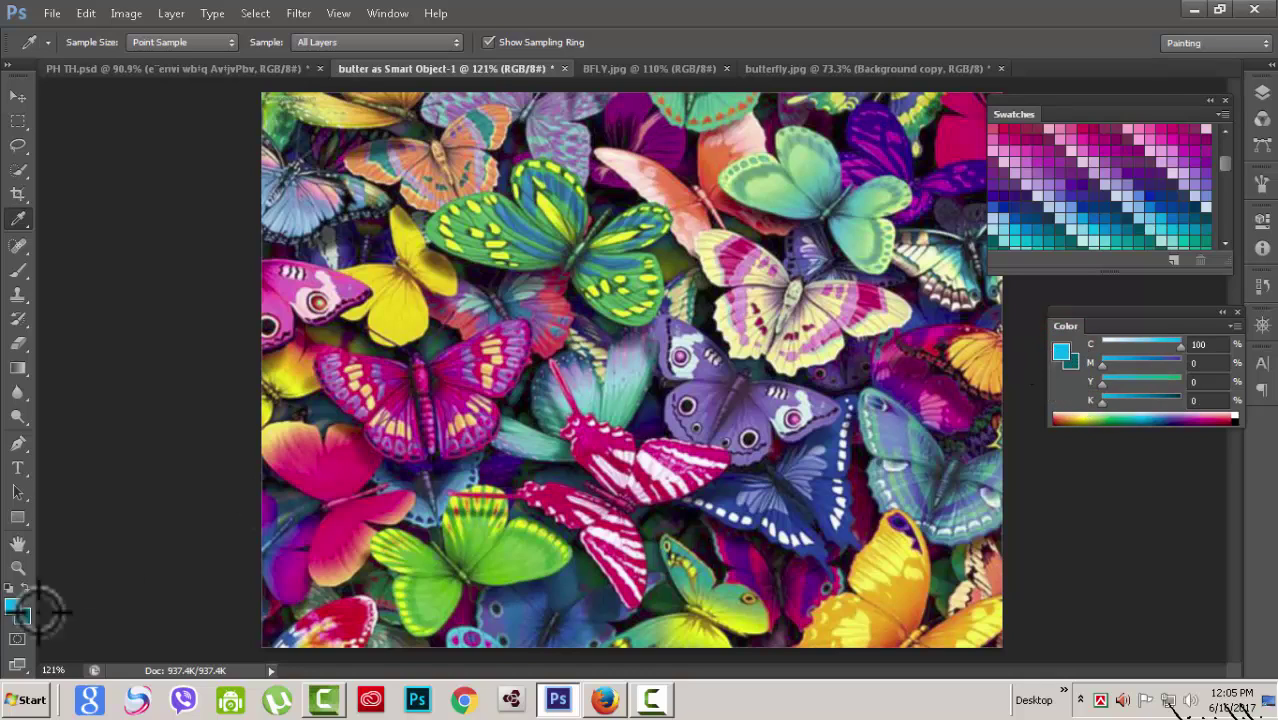
- Enlarge the Swatches panel and try pink, purple and lavender foregrounds, ending on greyish violet C39 M39 Y14 K17
click(1008, 162)
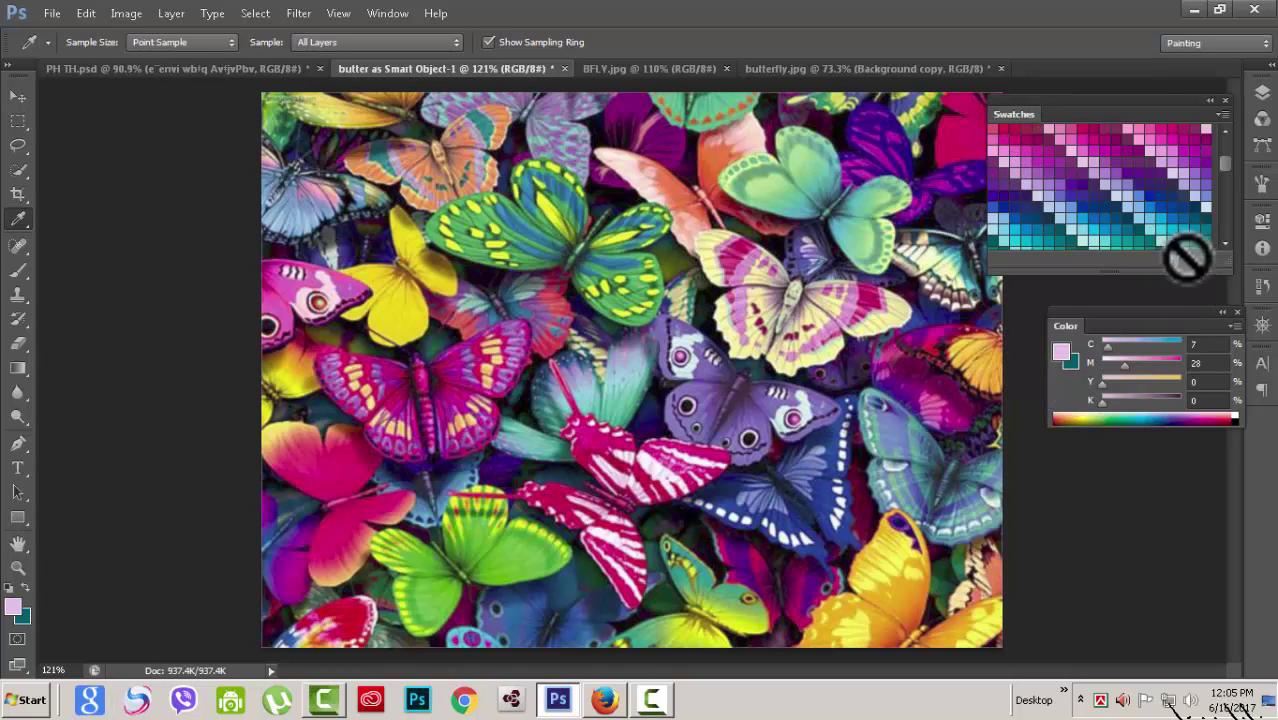
mouse_move(1186, 258)
mouse_down()
mouse_move(793, 350)
mouse_move(1018, 240)
mouse_up()
click(1139, 185)
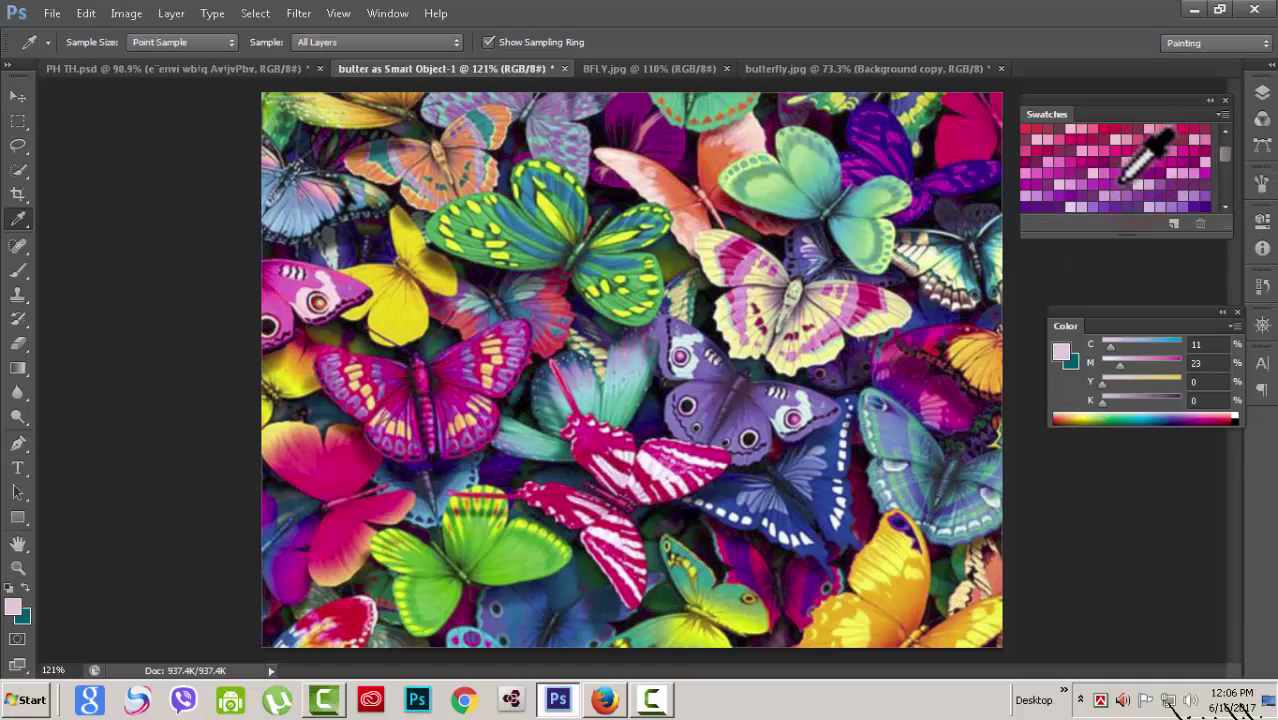
click(1036, 173)
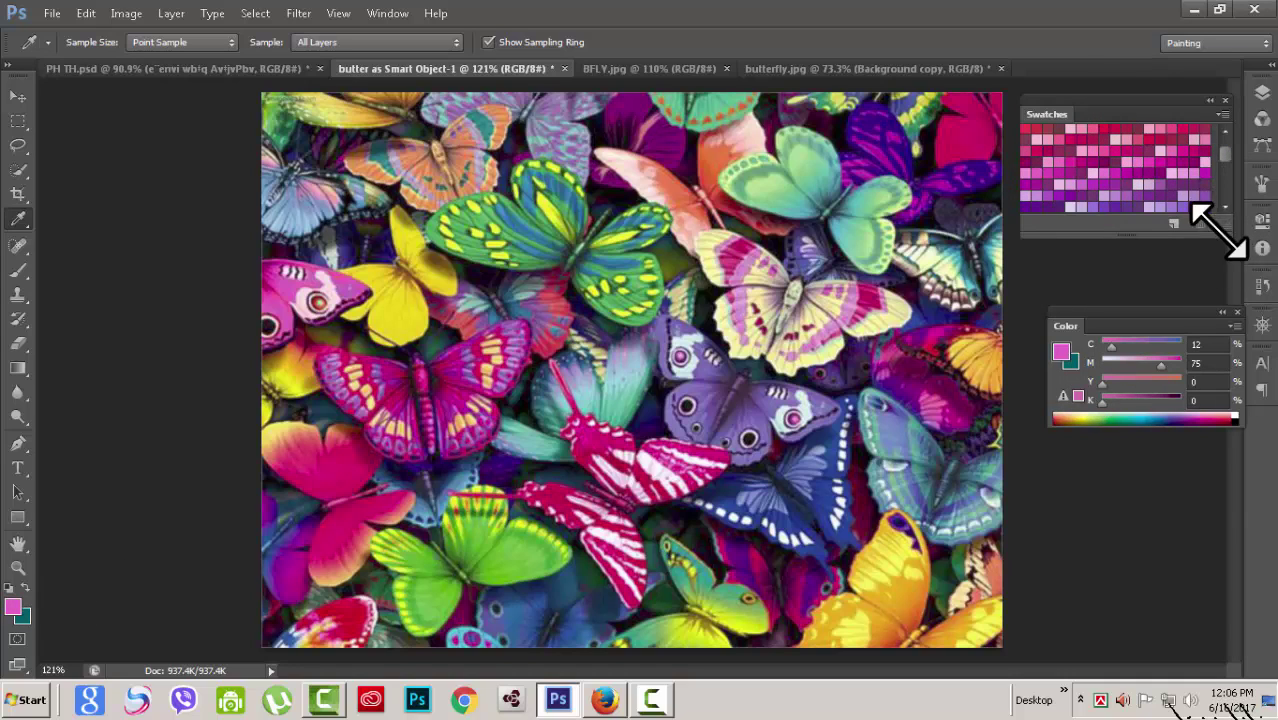
click(1184, 207)
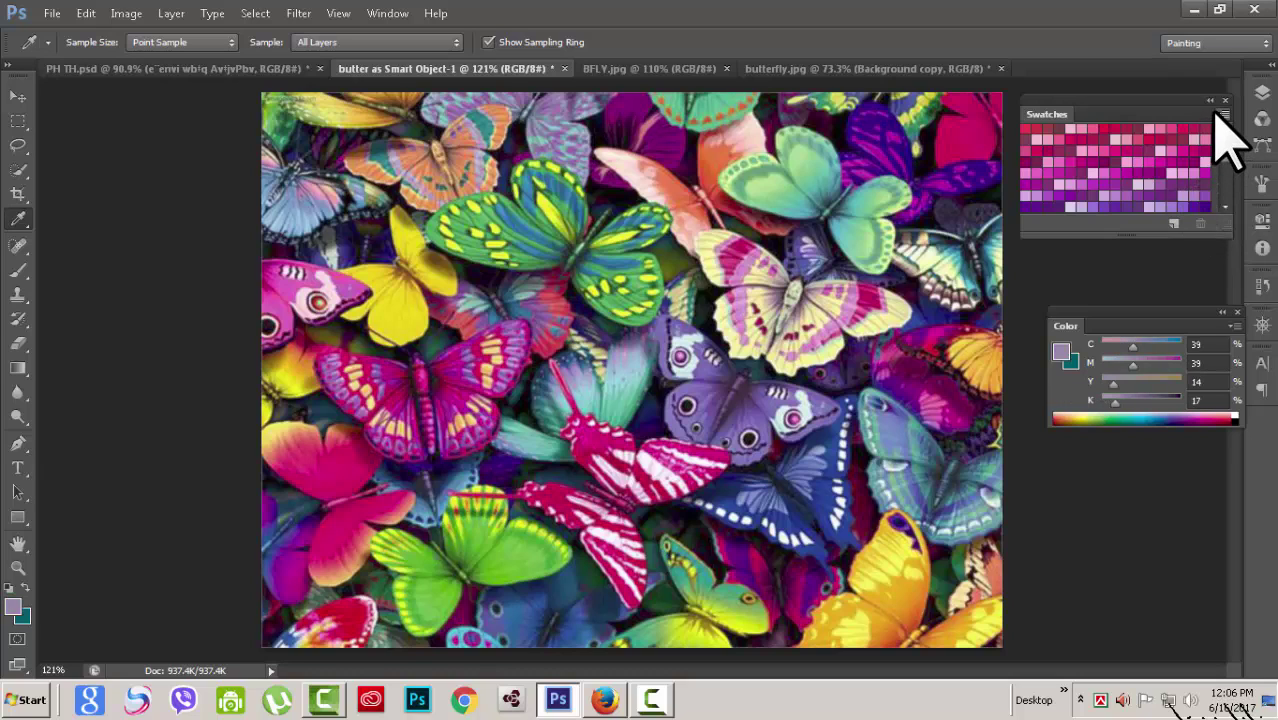
click(1221, 114)
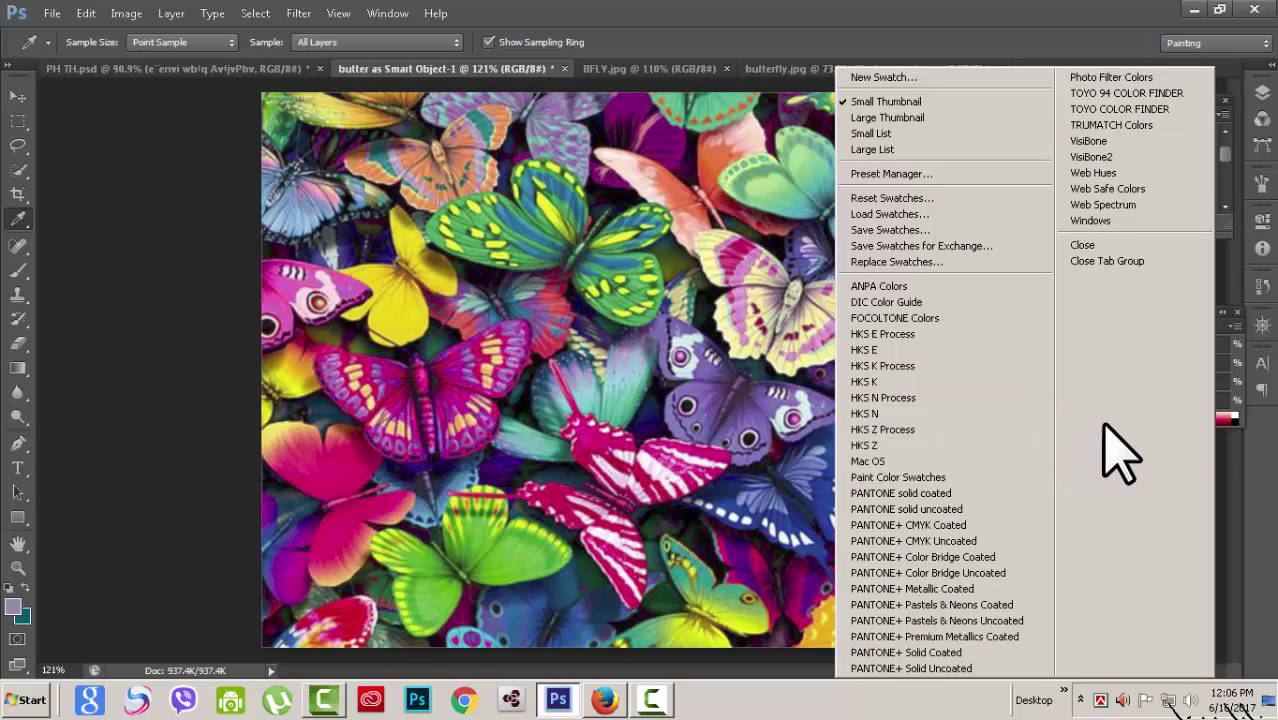
- Replace the swatches with the saved BANGLA swatch file and enlarge the panel
click(897, 262)
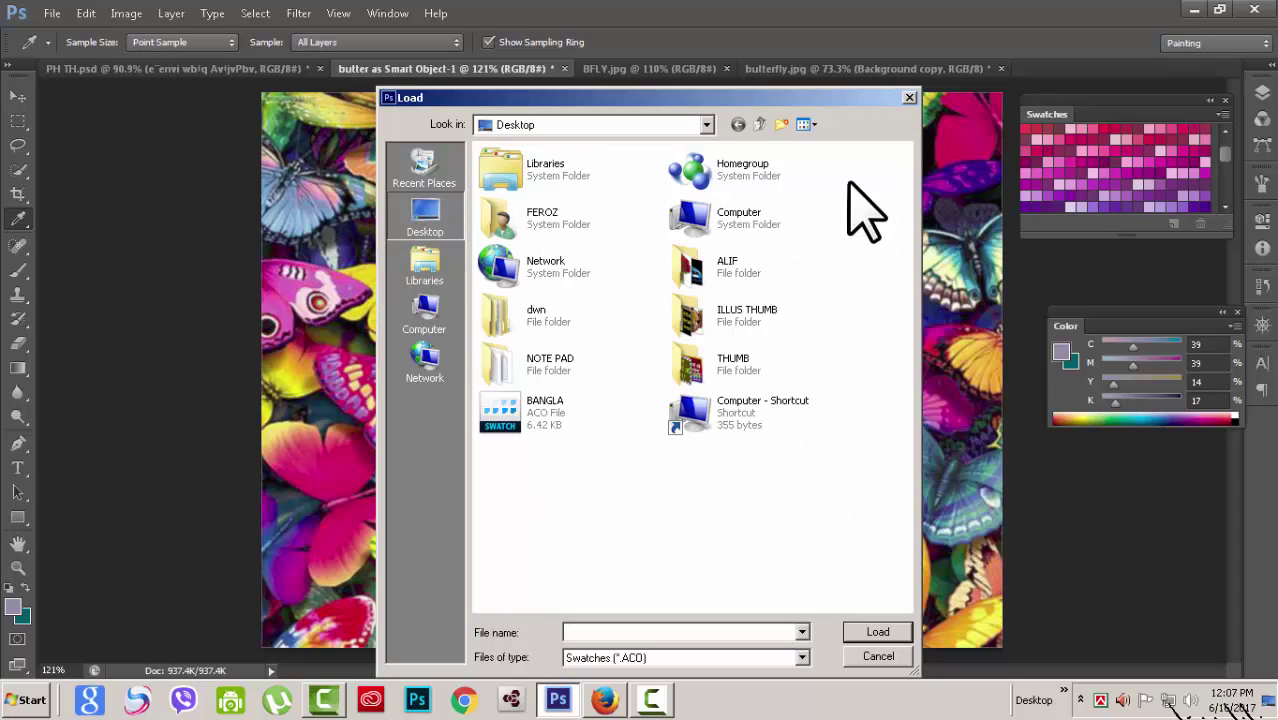
click(533, 421)
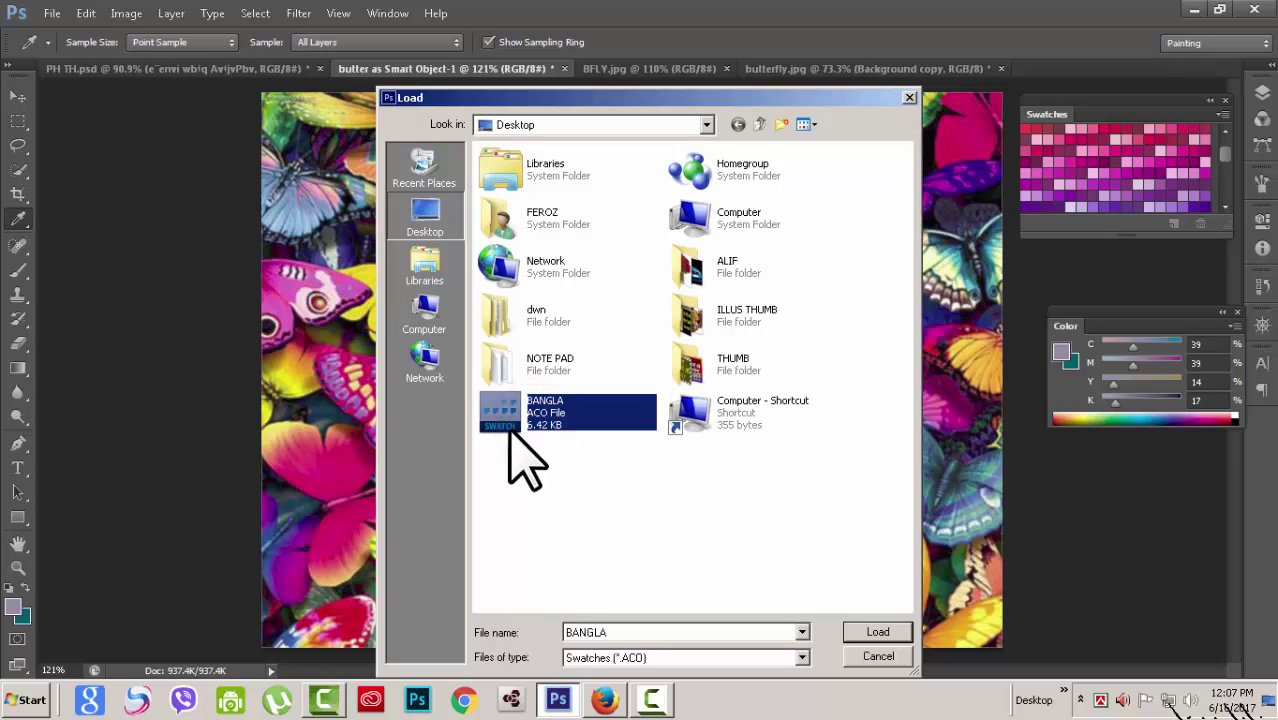
click(865, 636)
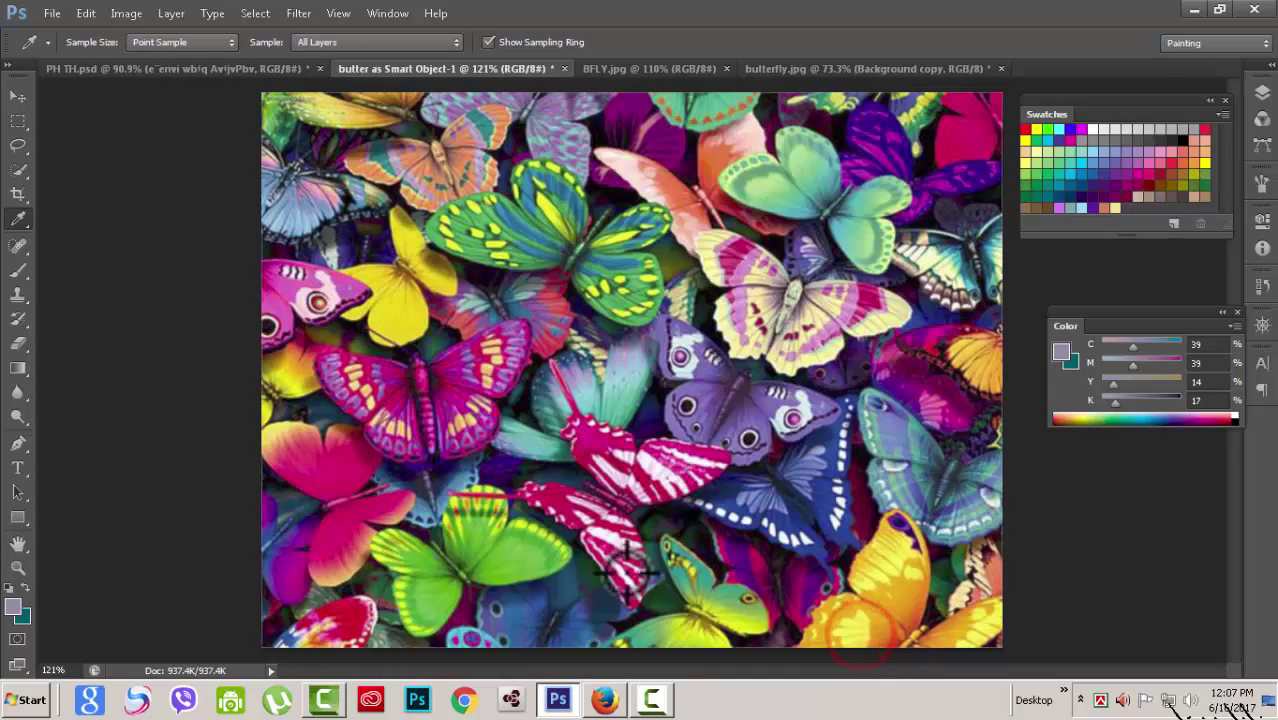
drag(1000, 250, 812, 290)
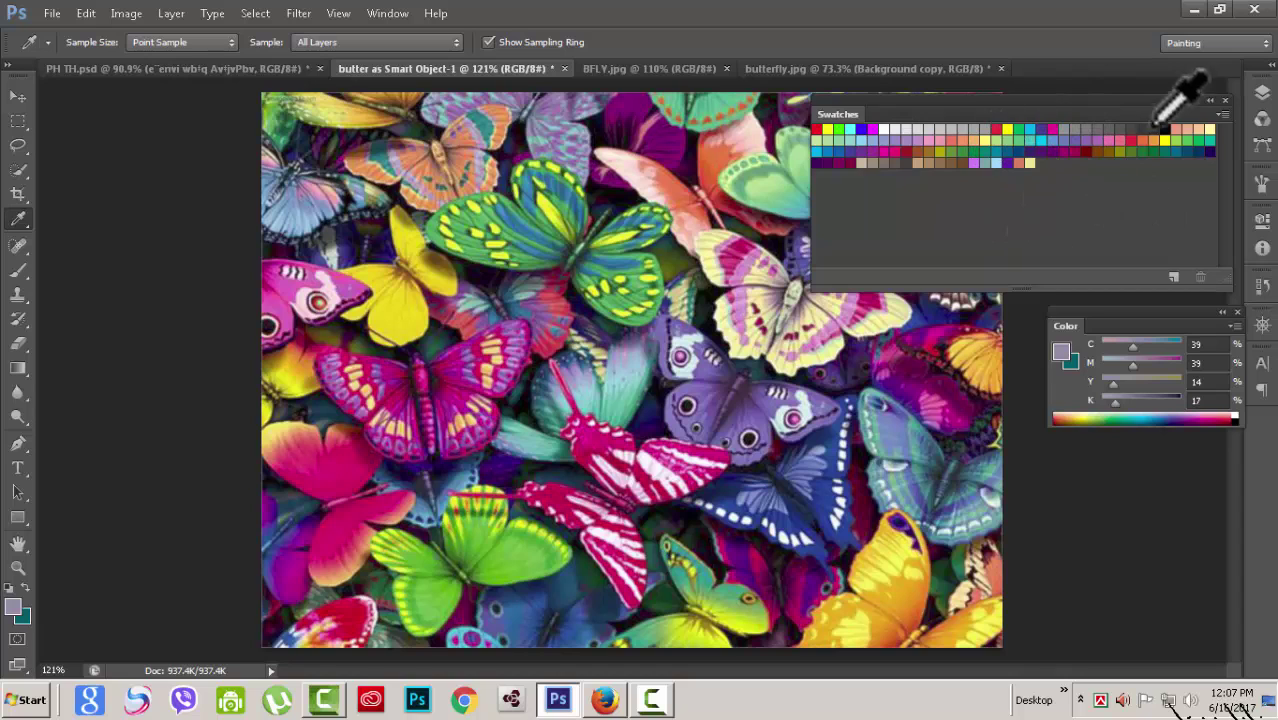
- Replace the swatches with Web Hues, then with Web Spectrum
click(1222, 114)
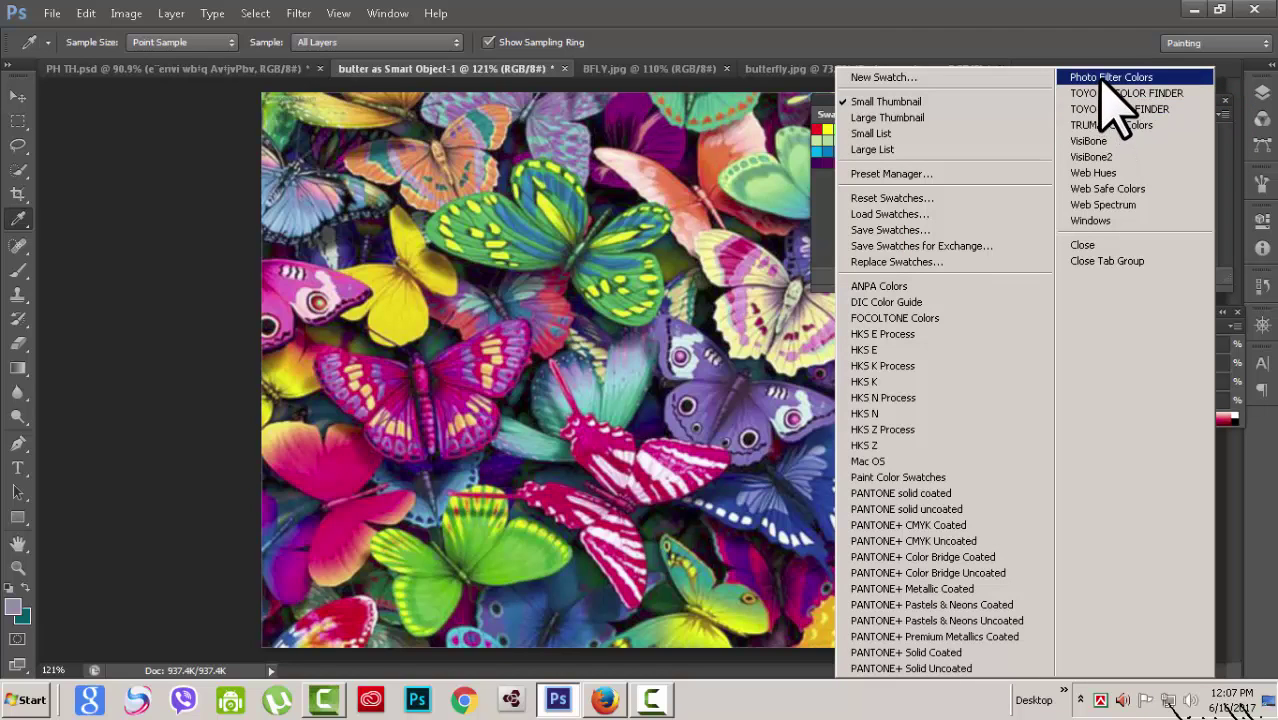
click(1105, 175)
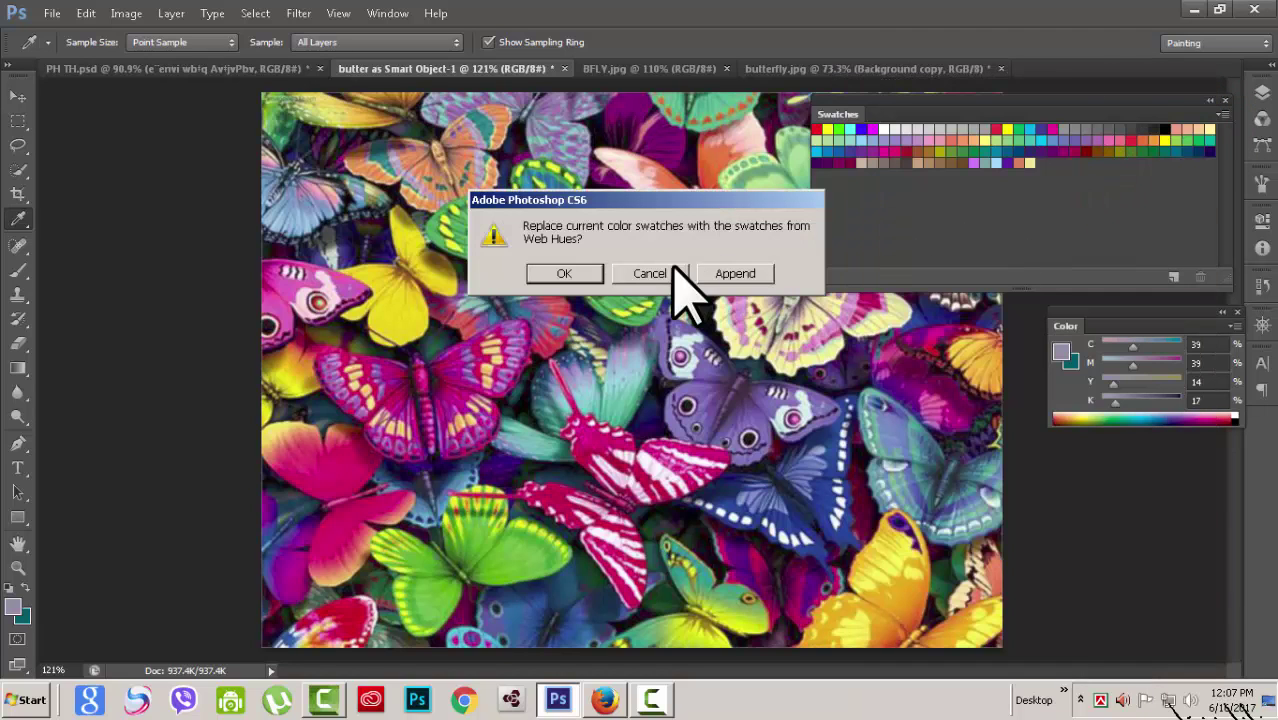
click(566, 275)
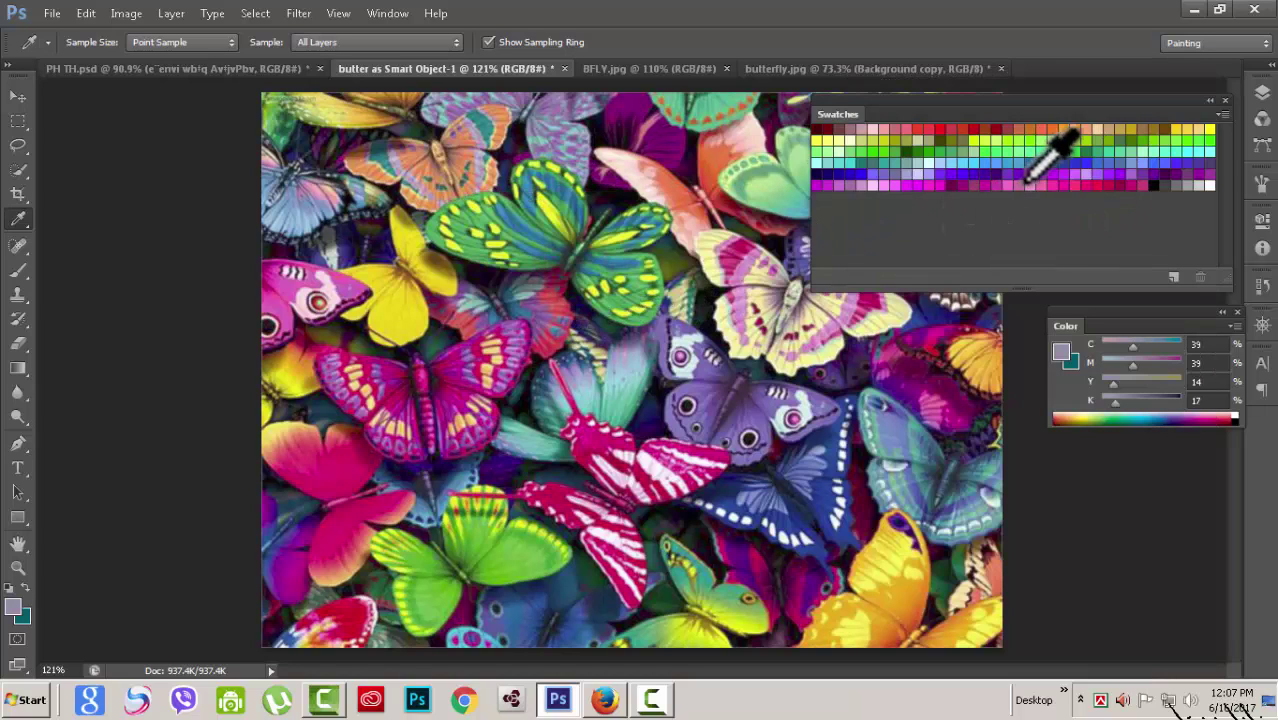
click(1221, 112)
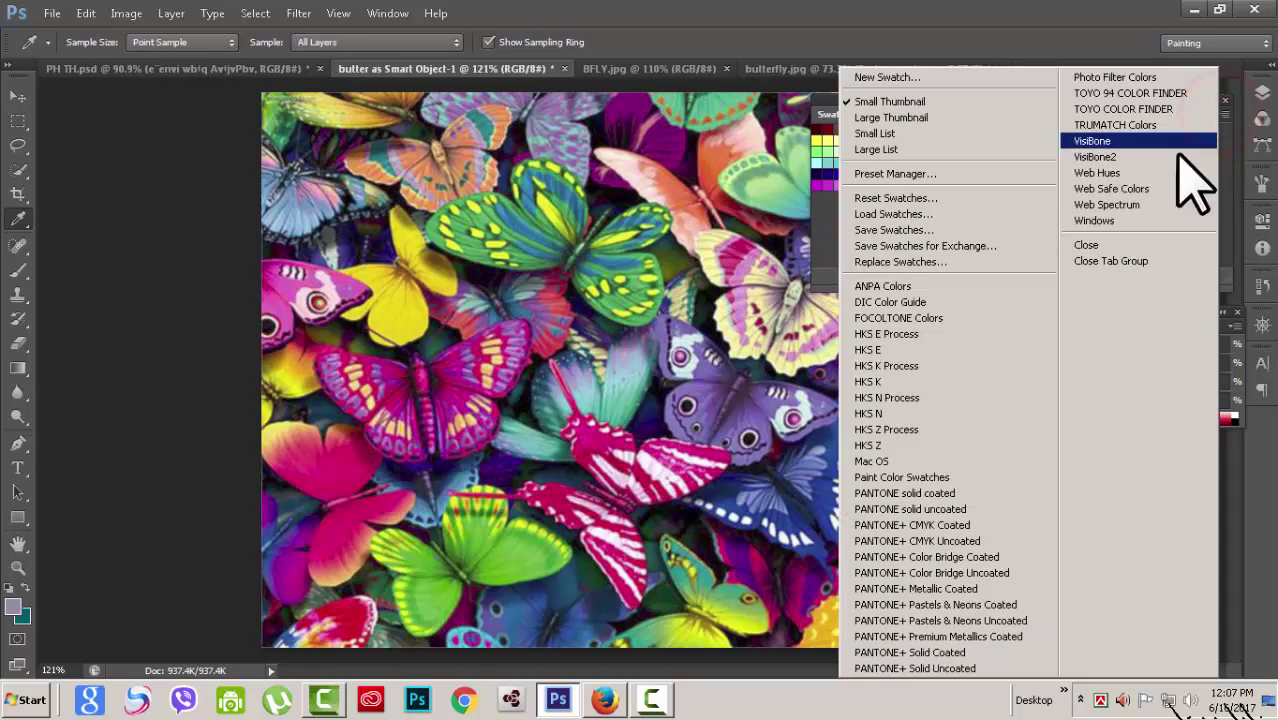
click(1104, 204)
click(563, 274)
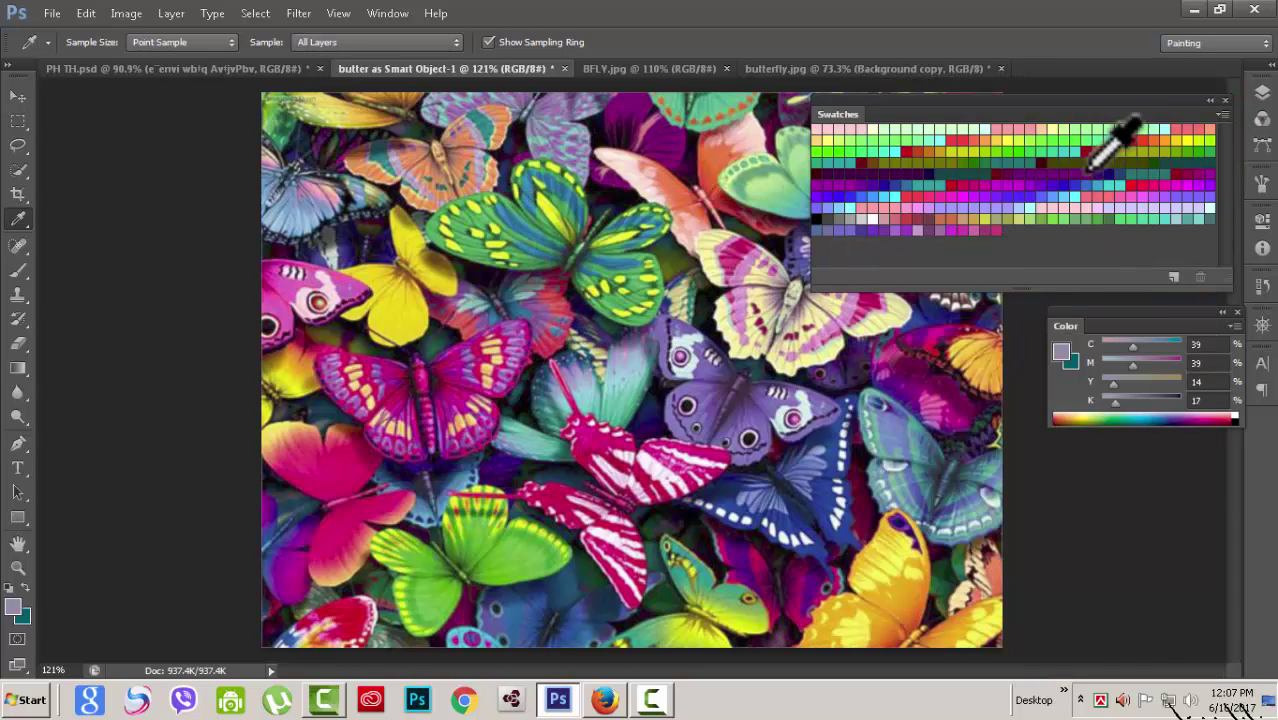
- Rearrange the Swatches and Color panels and widen the Swatches panel
drag(1155, 99, 1167, 99)
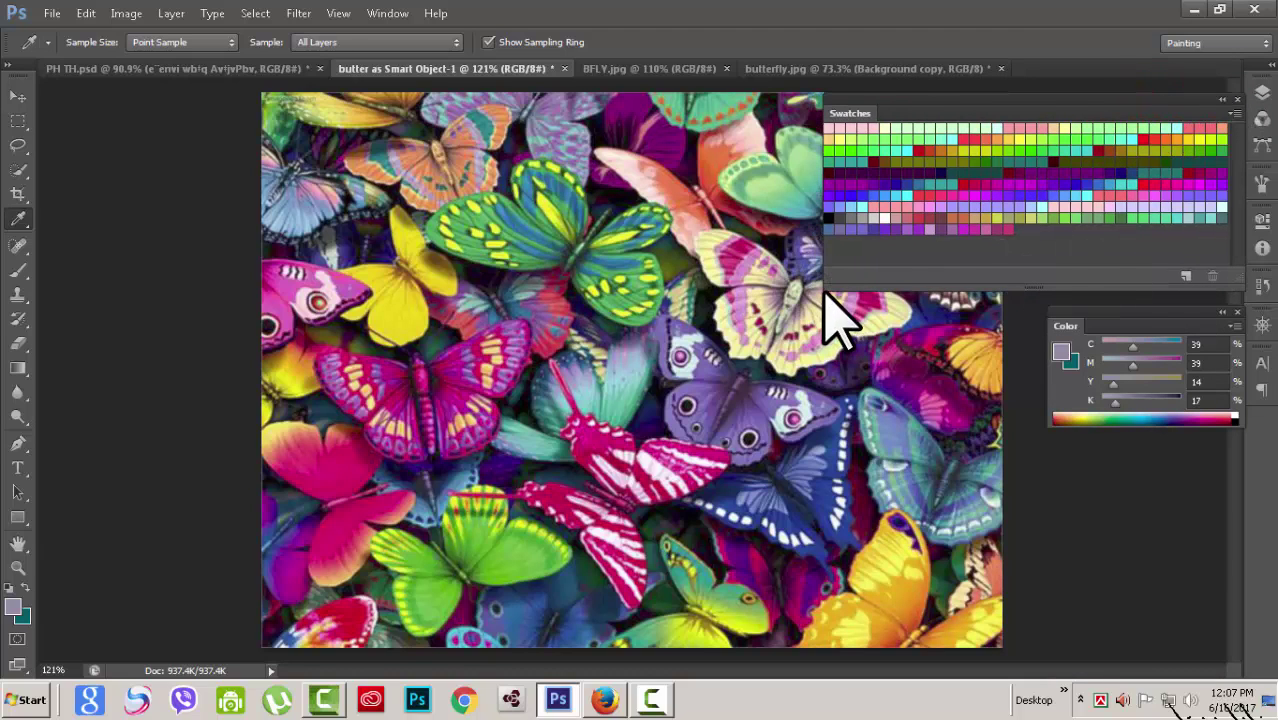
drag(826, 297, 1064, 272)
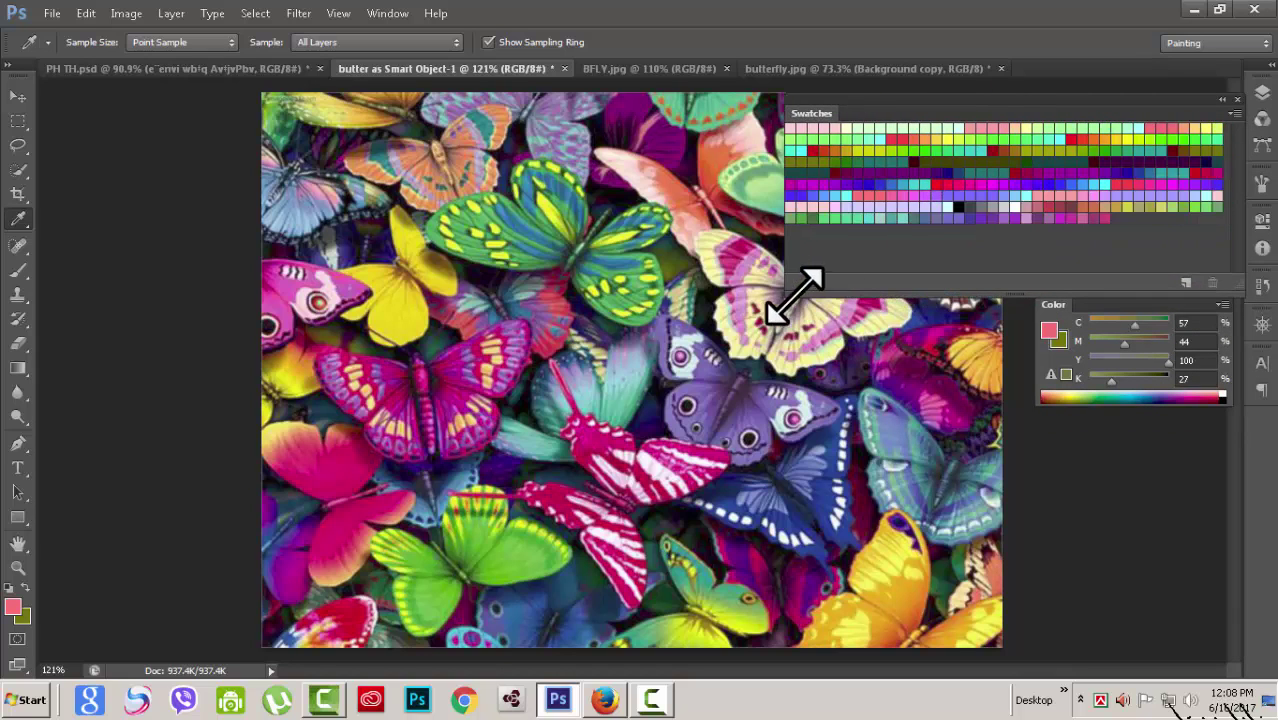
mouse_move(1025, 263)
mouse_down()
mouse_move(995, 257)
mouse_move(1021, 253)
mouse_up()
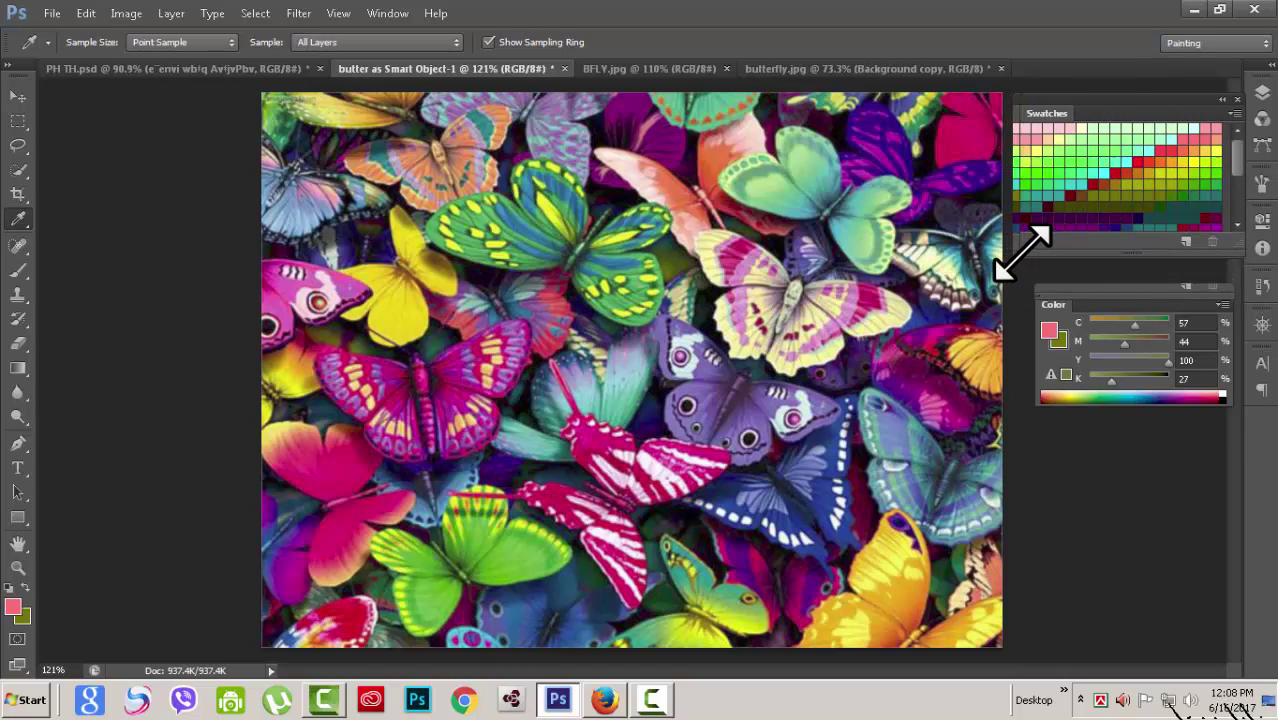
click(1233, 114)
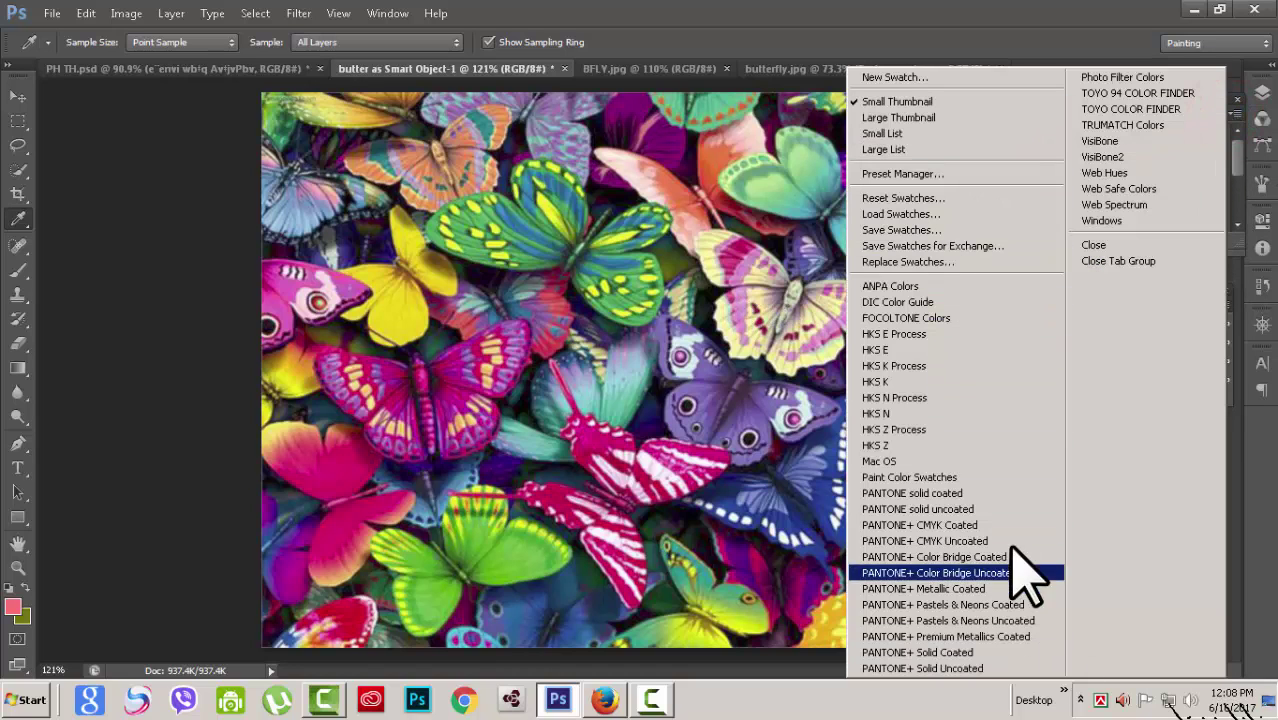
click(191, 291)
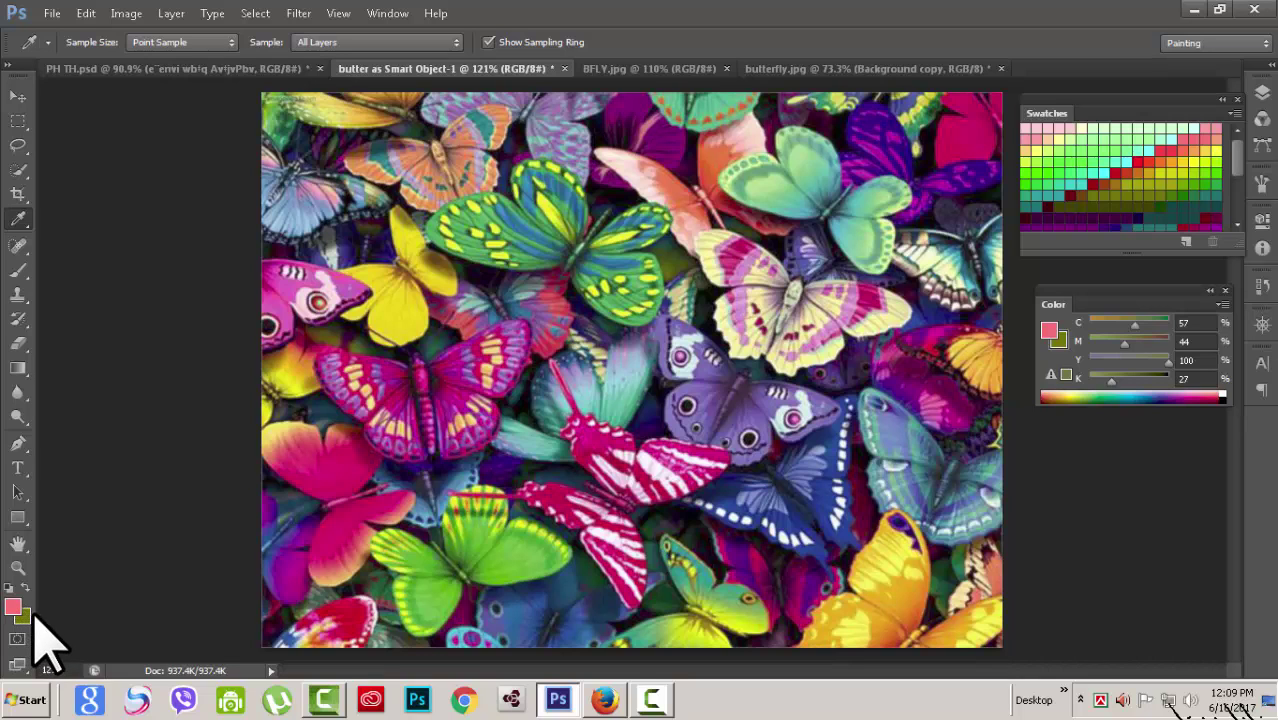
- In butterfly.jpg, Quick-Select the light upper-wing and body-side patches and fill them with the olive background colour
click(665, 68)
click(780, 68)
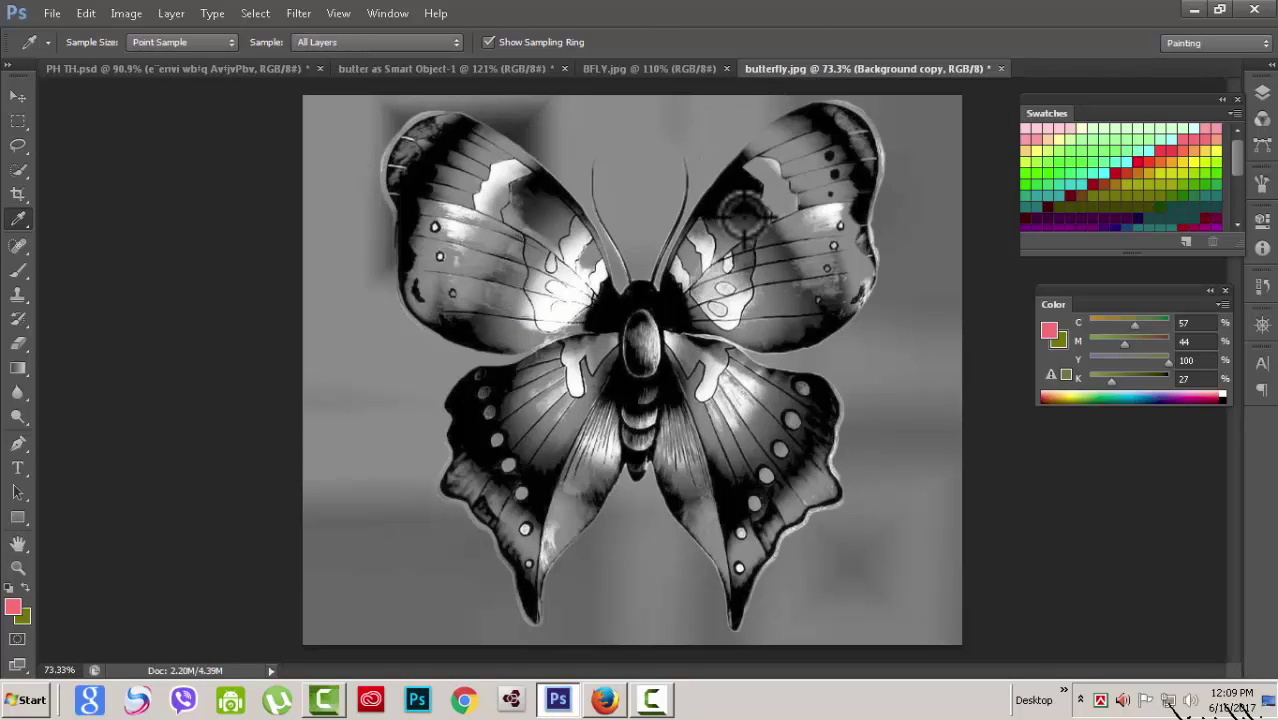
click(19, 168)
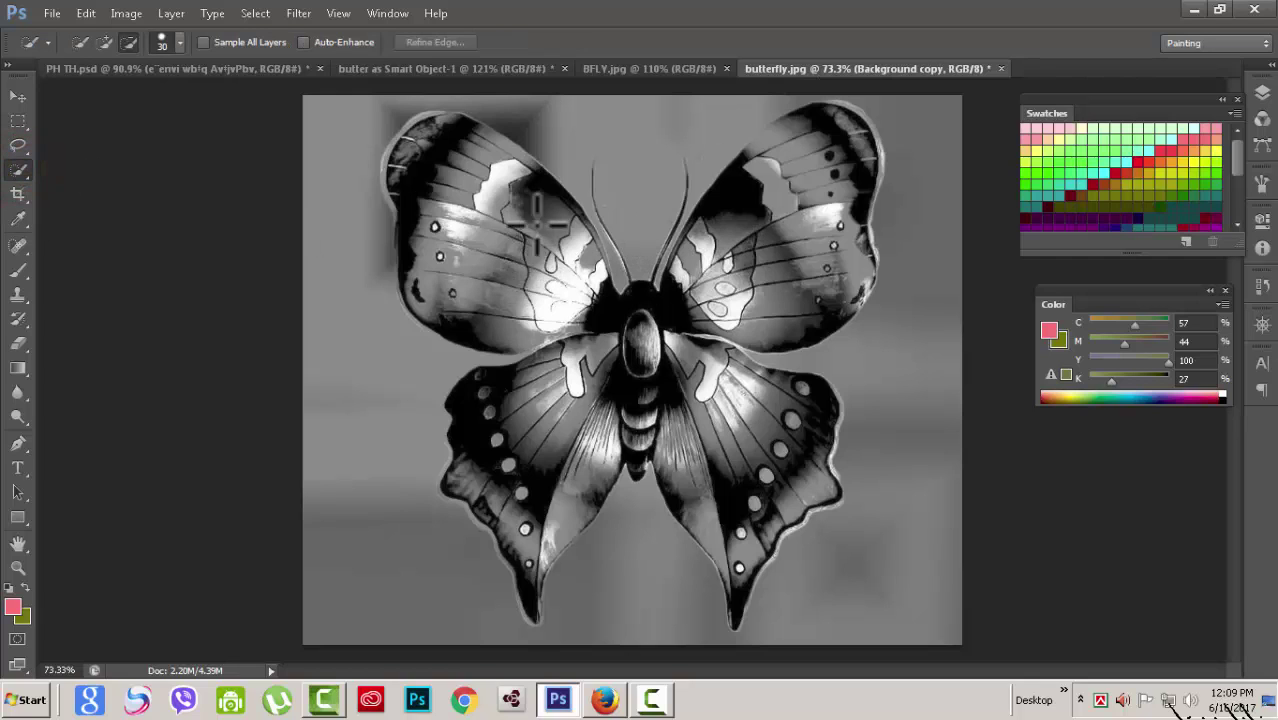
click(1262, 92)
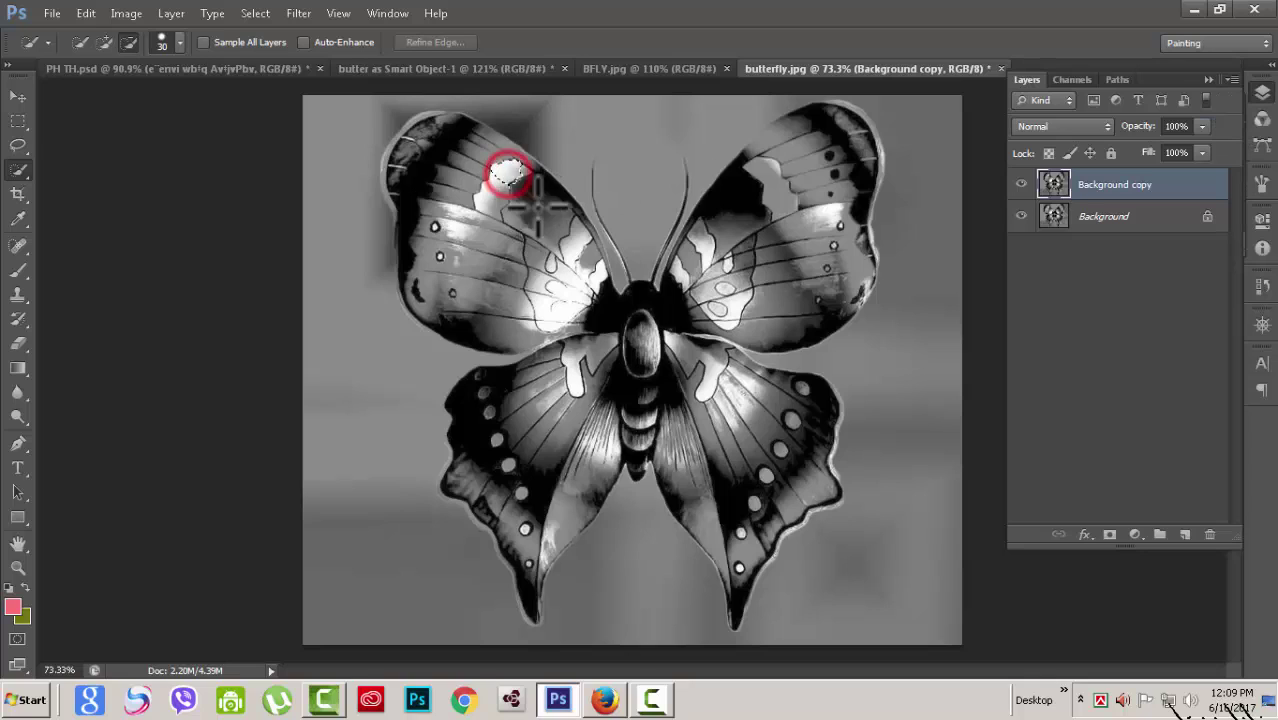
click(507, 172)
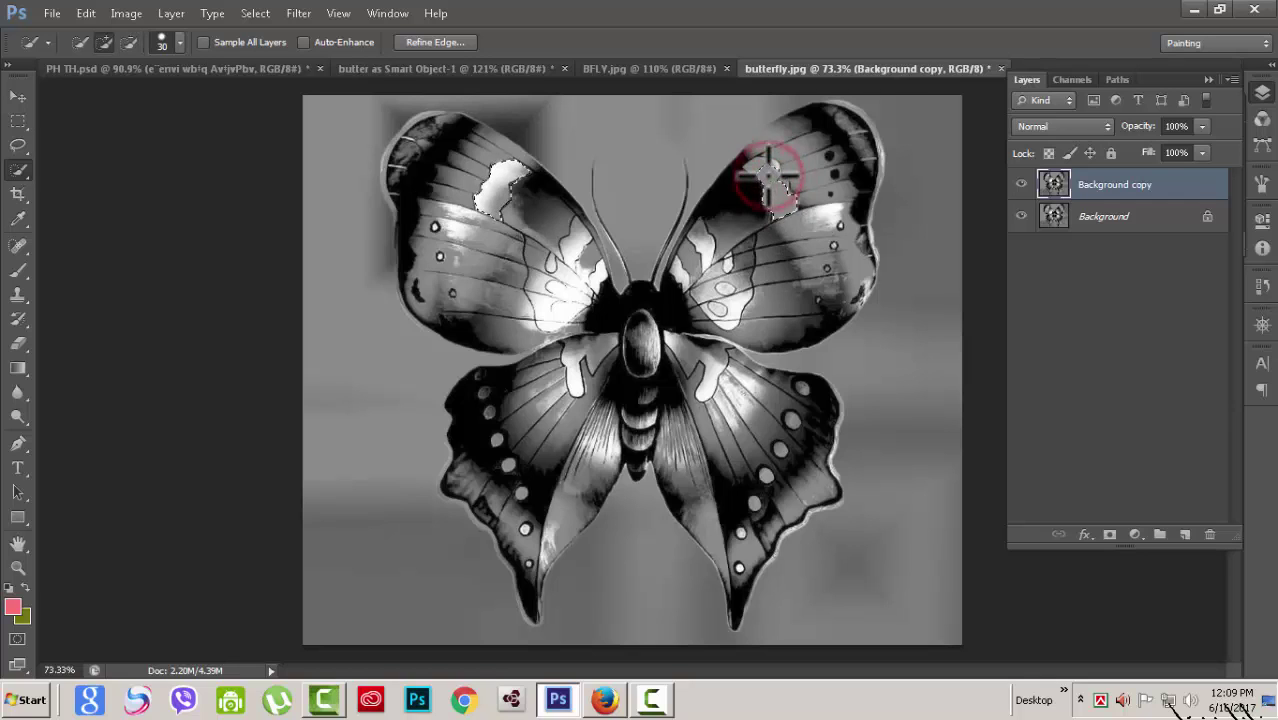
click(600, 345)
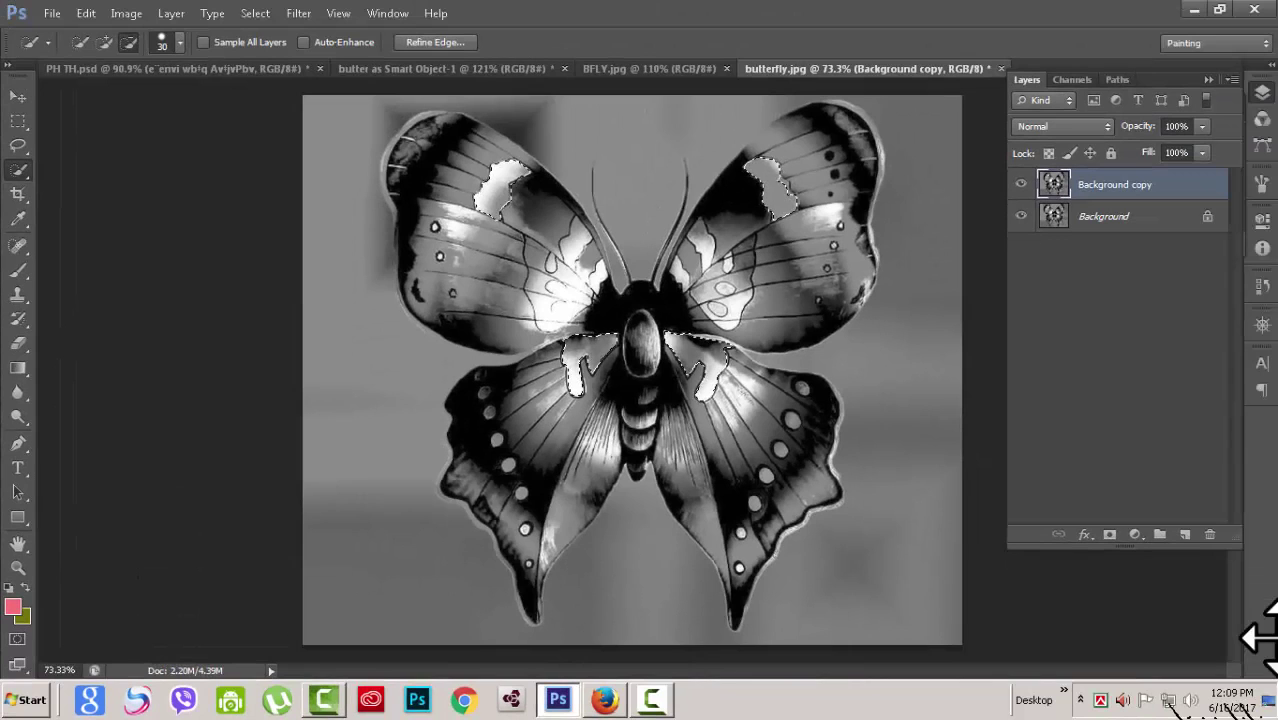
key(ctrl+Delete)
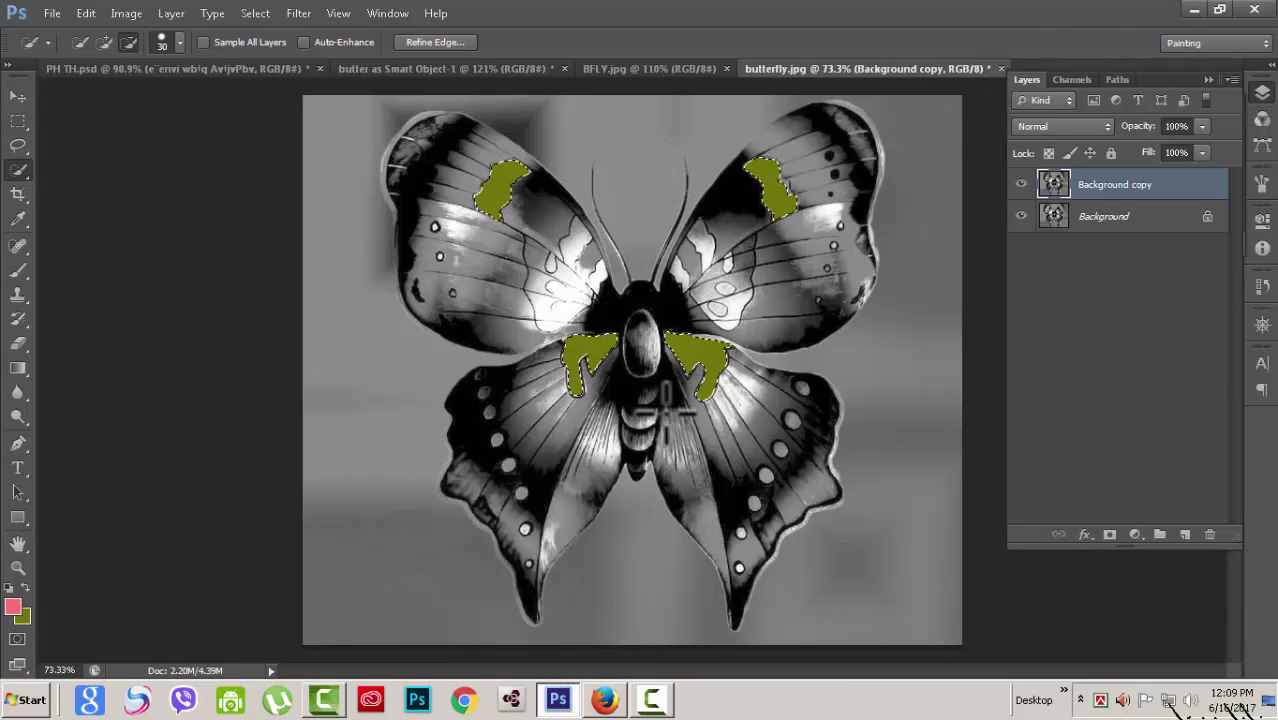
key(ctrl+d)
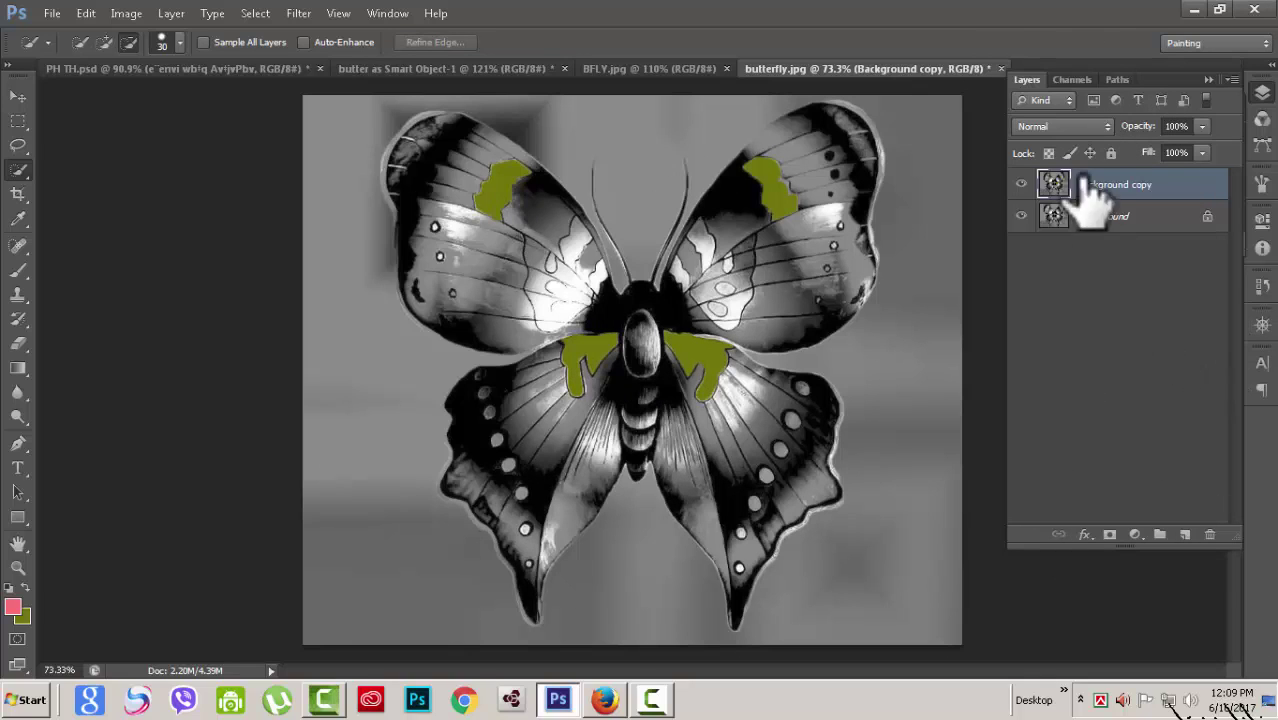
- Float the Color panel with Swatches stacked beneath it at the left, and show the Layers panel
click(1208, 80)
drag(1136, 290, 838, 282)
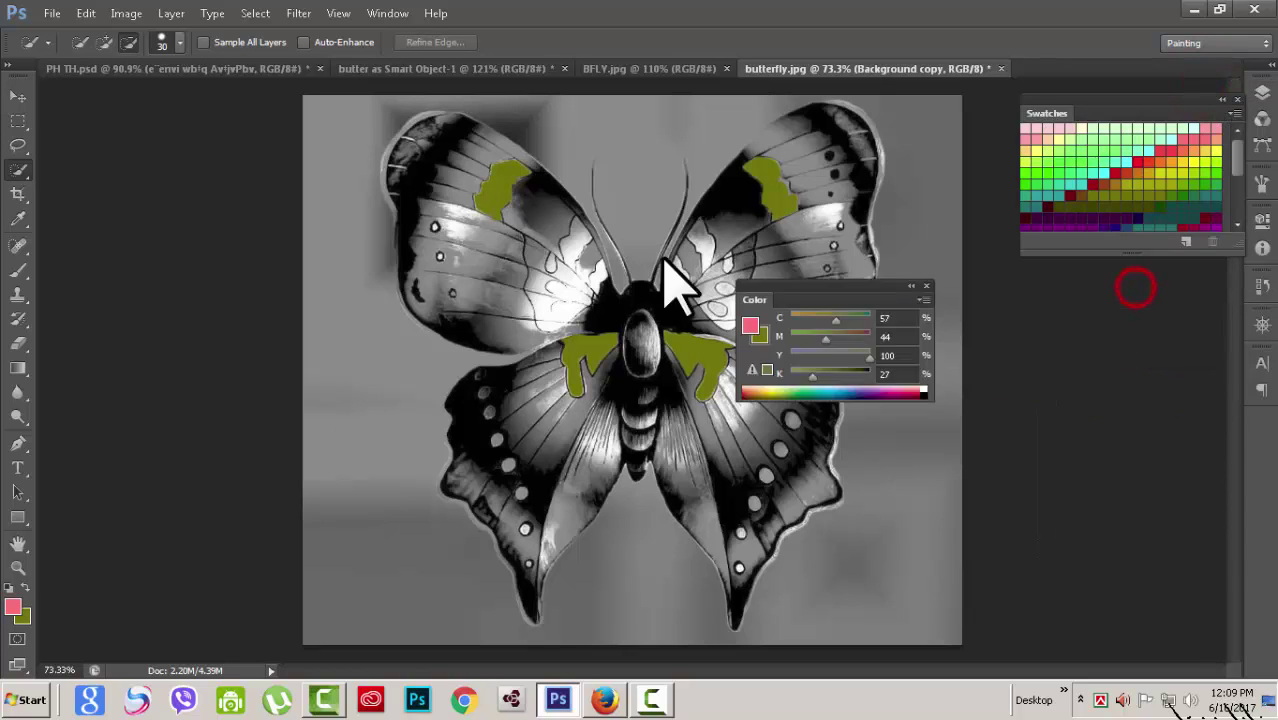
drag(663, 264, 171, 125)
mouse_move(1121, 108)
mouse_down()
mouse_move(403, 250)
mouse_move(165, 277)
mouse_up()
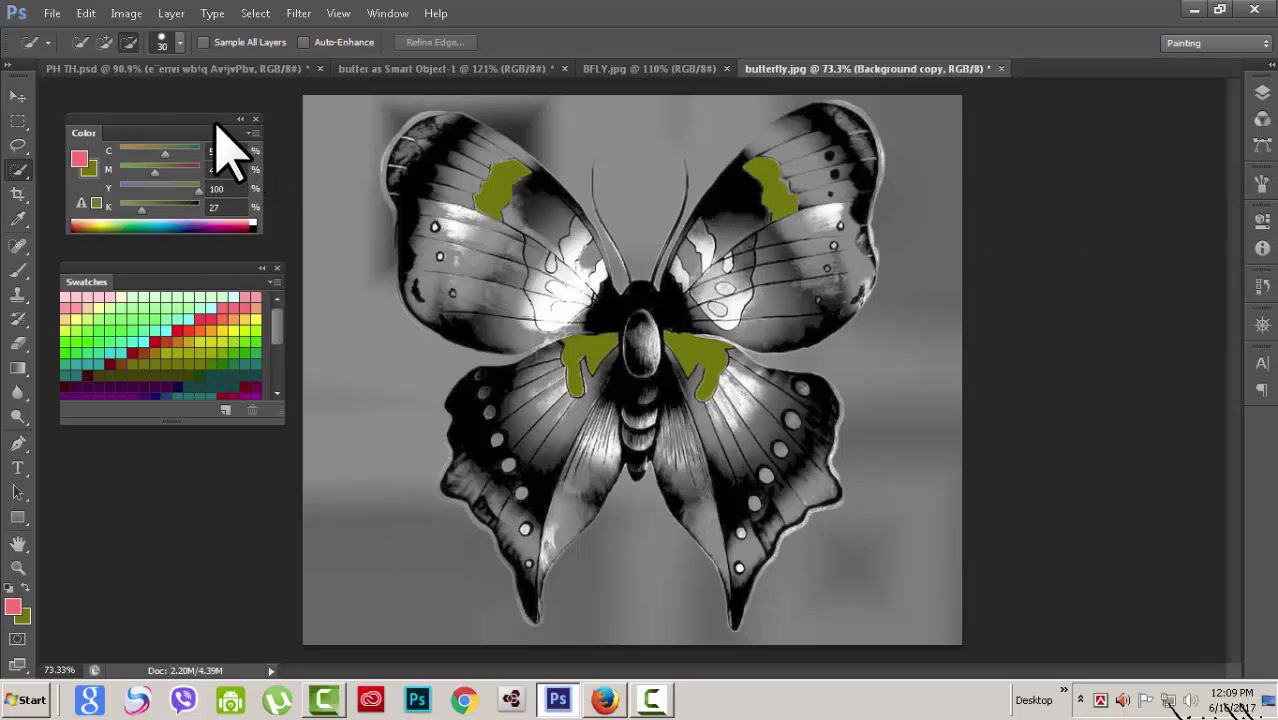
drag(216, 122, 230, 117)
drag(210, 268, 221, 257)
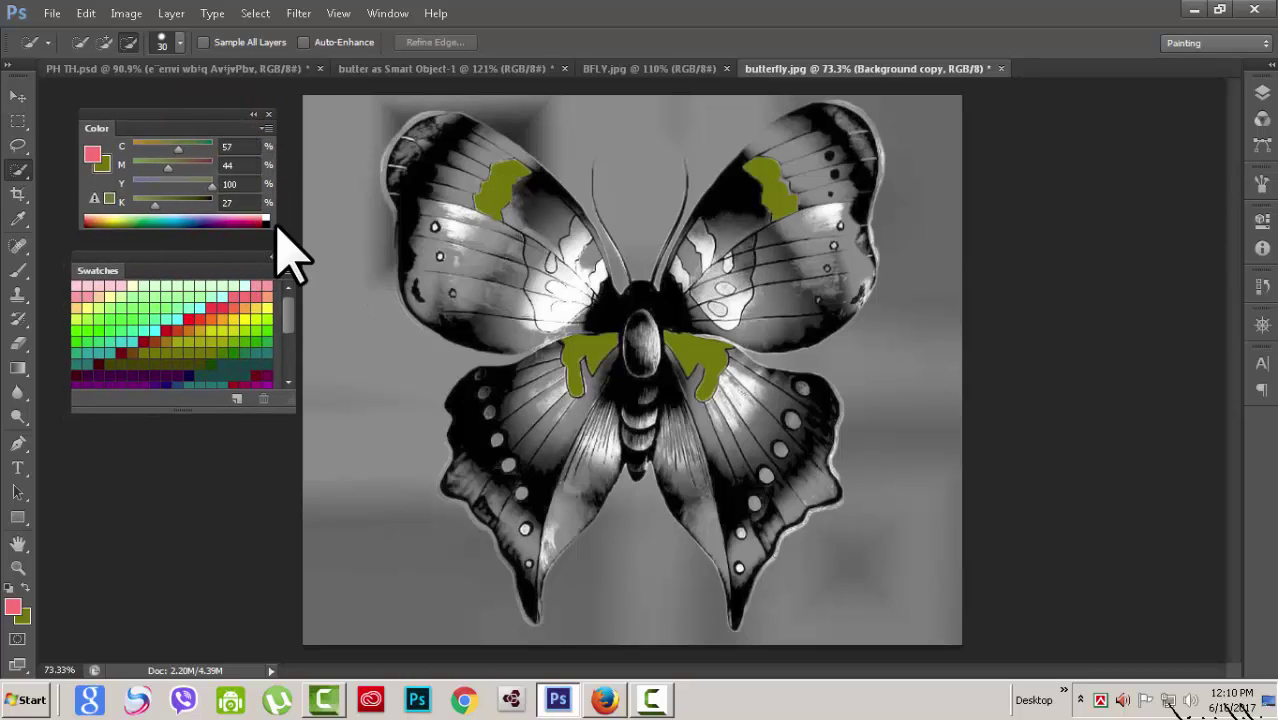
drag(150, 113, 123, 100)
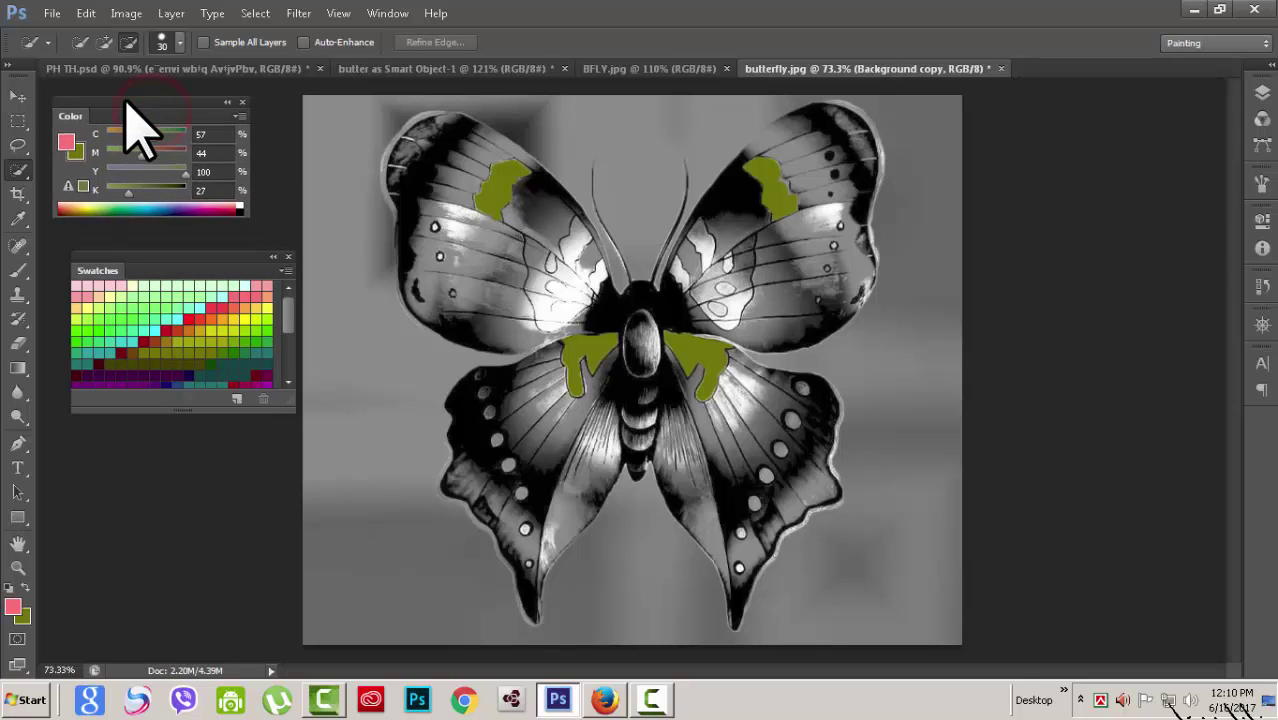
mouse_move(225, 257)
mouse_down()
mouse_move(183, 230)
mouse_move(211, 250)
mouse_up()
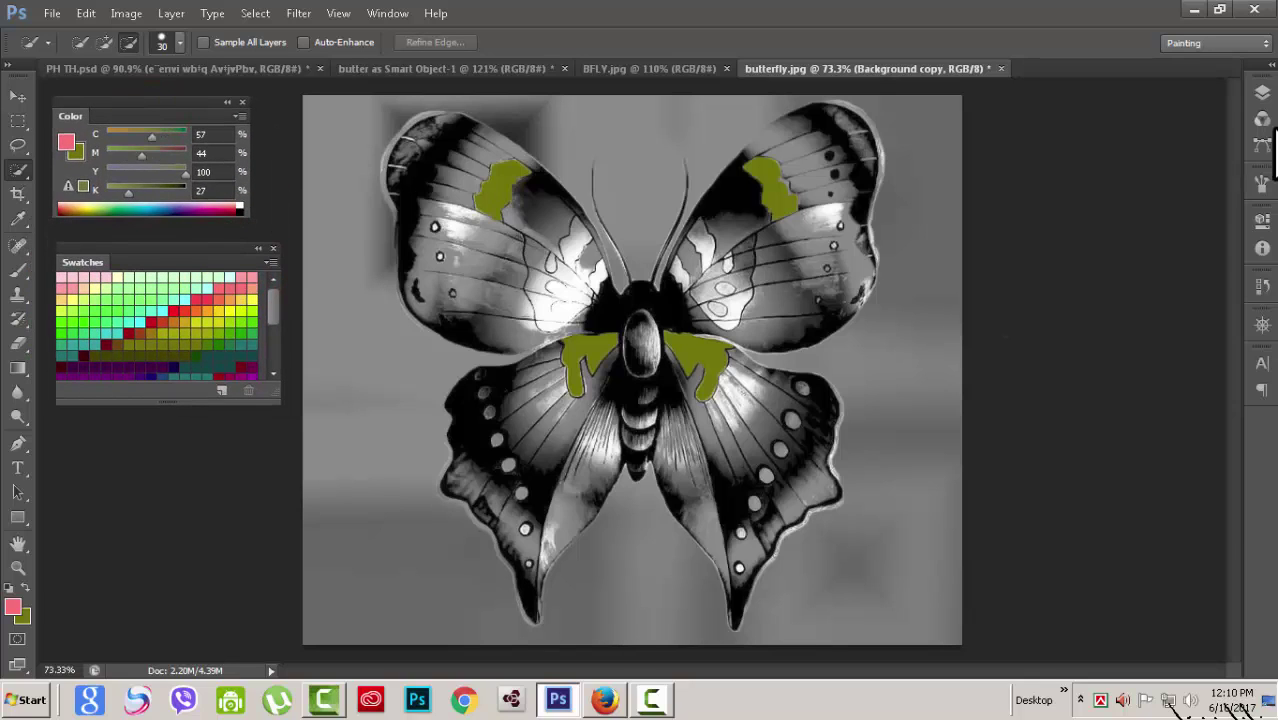
click(1262, 92)
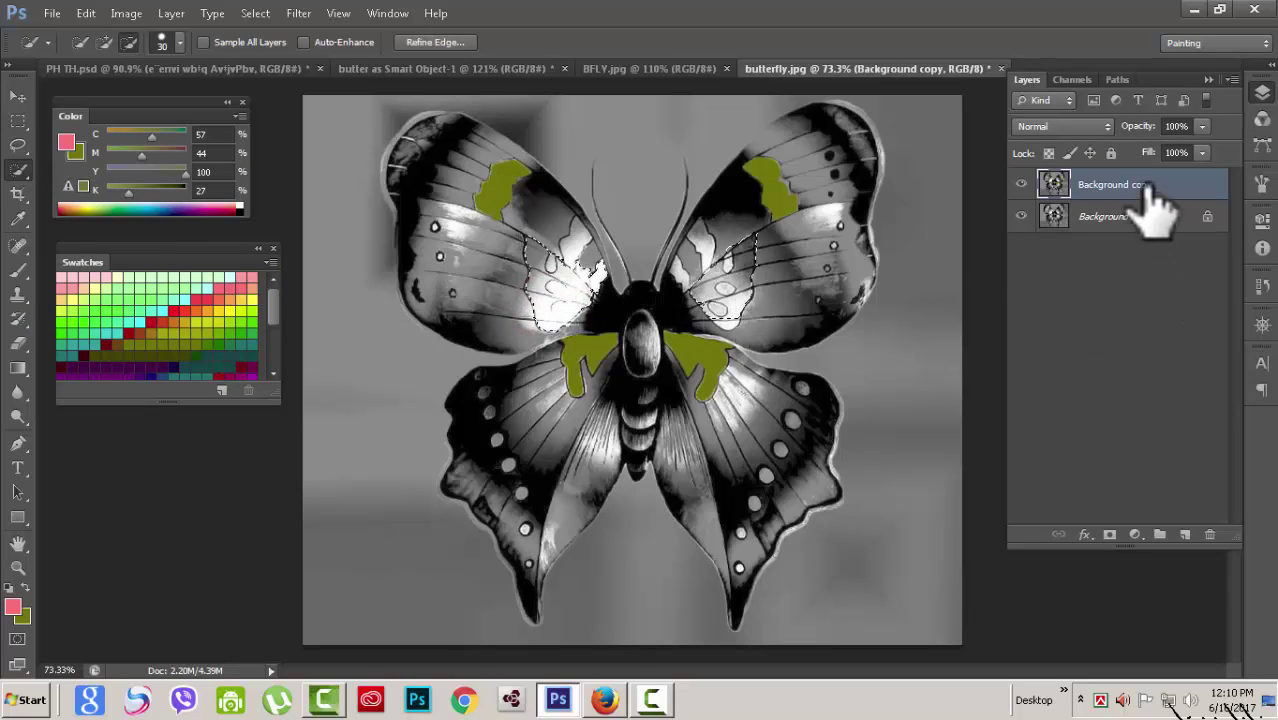
- On new Layer 1 and Layer 2, fill the upper inner wing patches magenta and lower wings cyan
click(1185, 535)
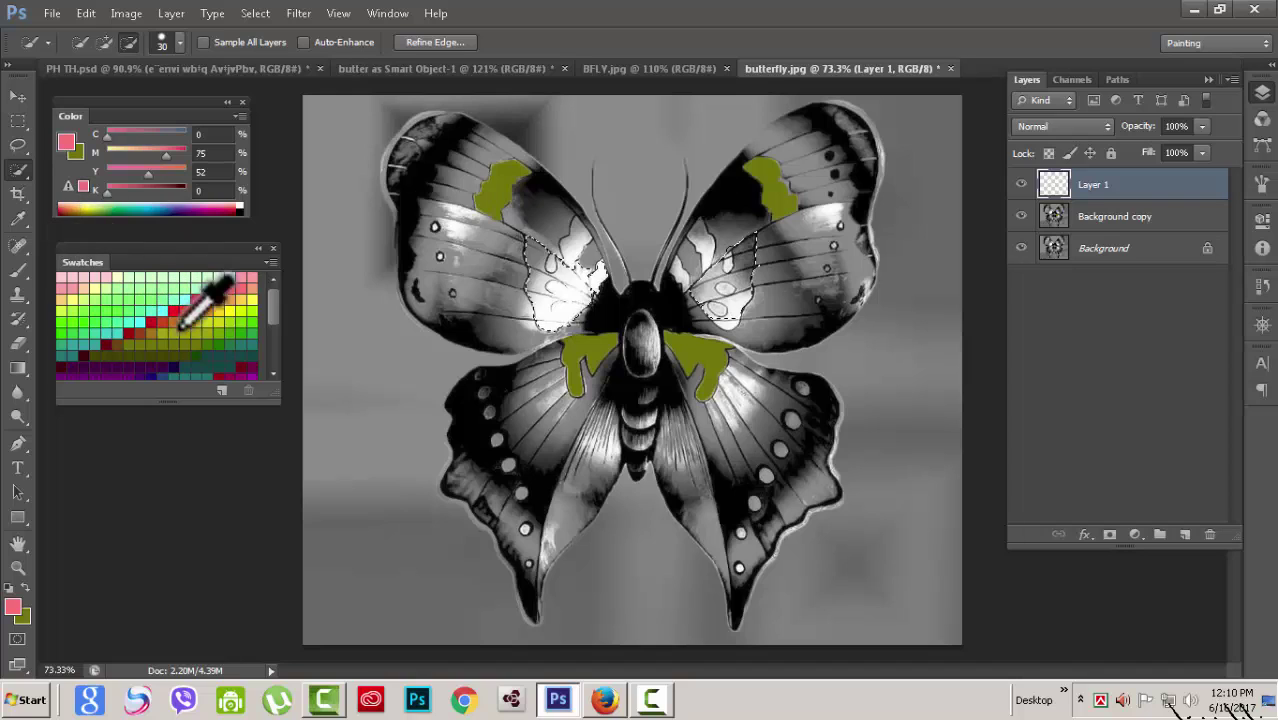
click(274, 330)
drag(272, 327, 274, 352)
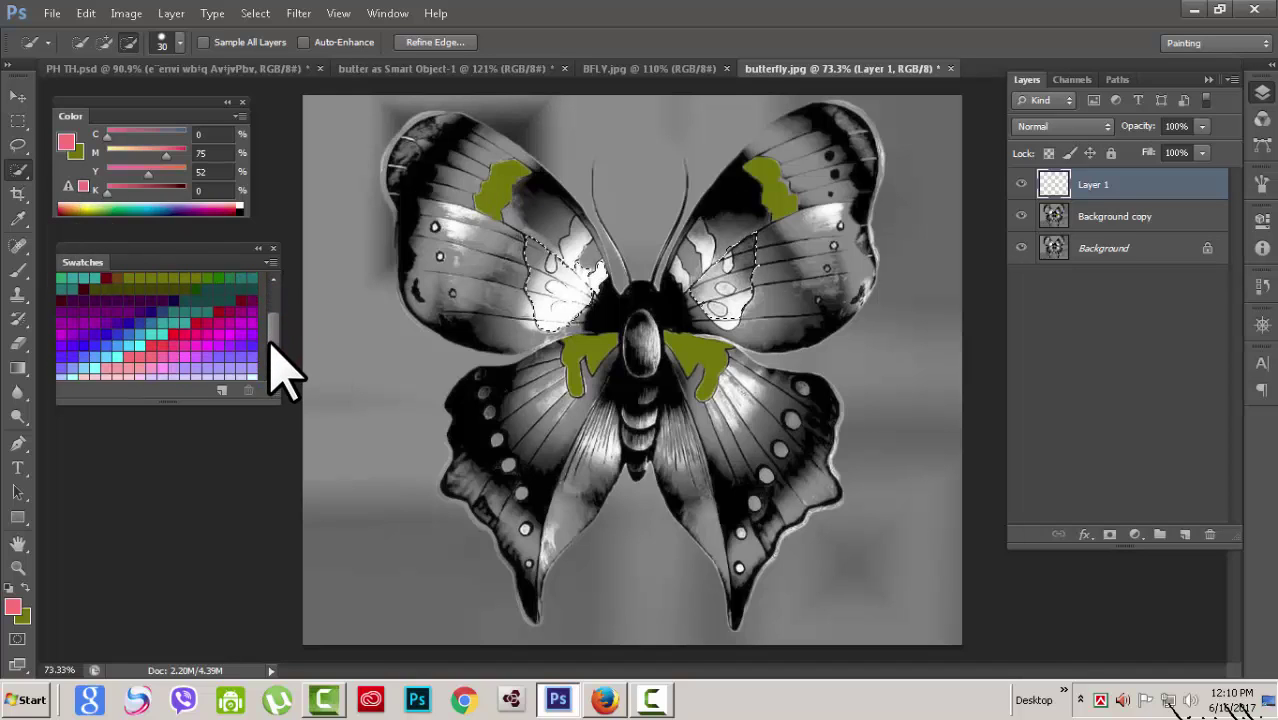
click(205, 340)
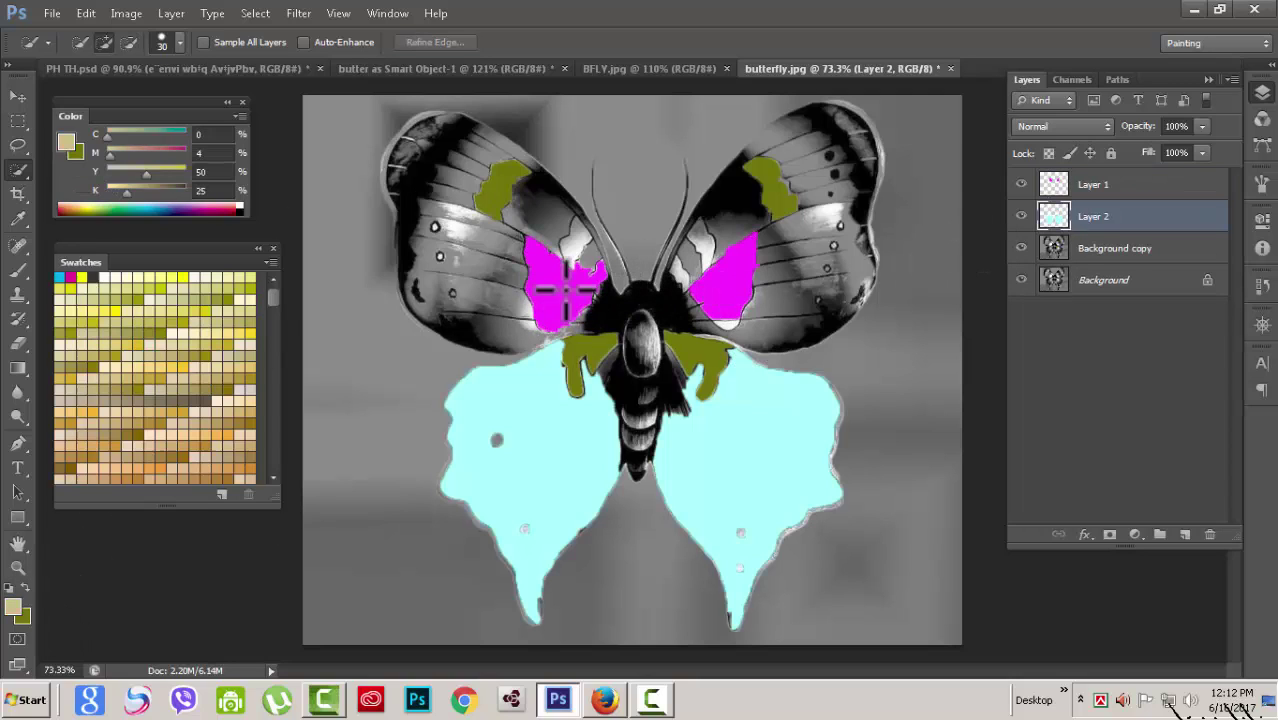
drag(188, 108, 215, 108)
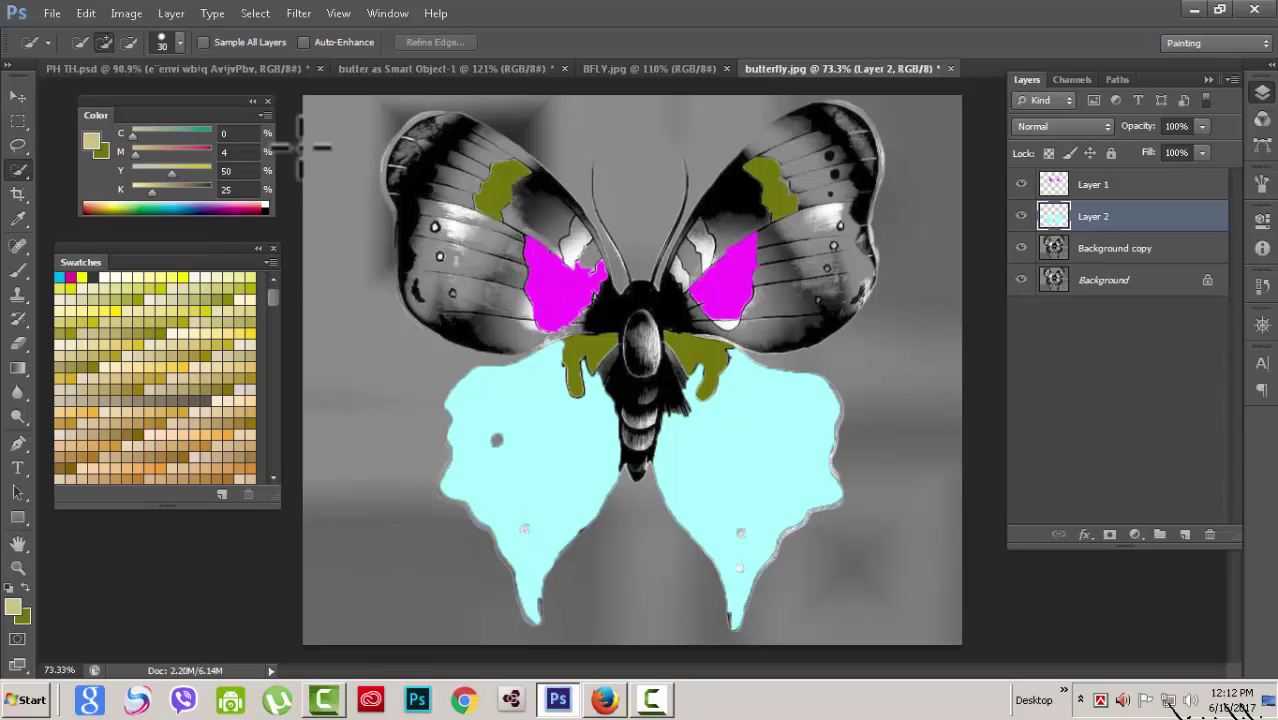
click(1207, 78)
- Switch to the 'butter as Smart Object-1' collage document and open the Image > Mode menu
click(602, 68)
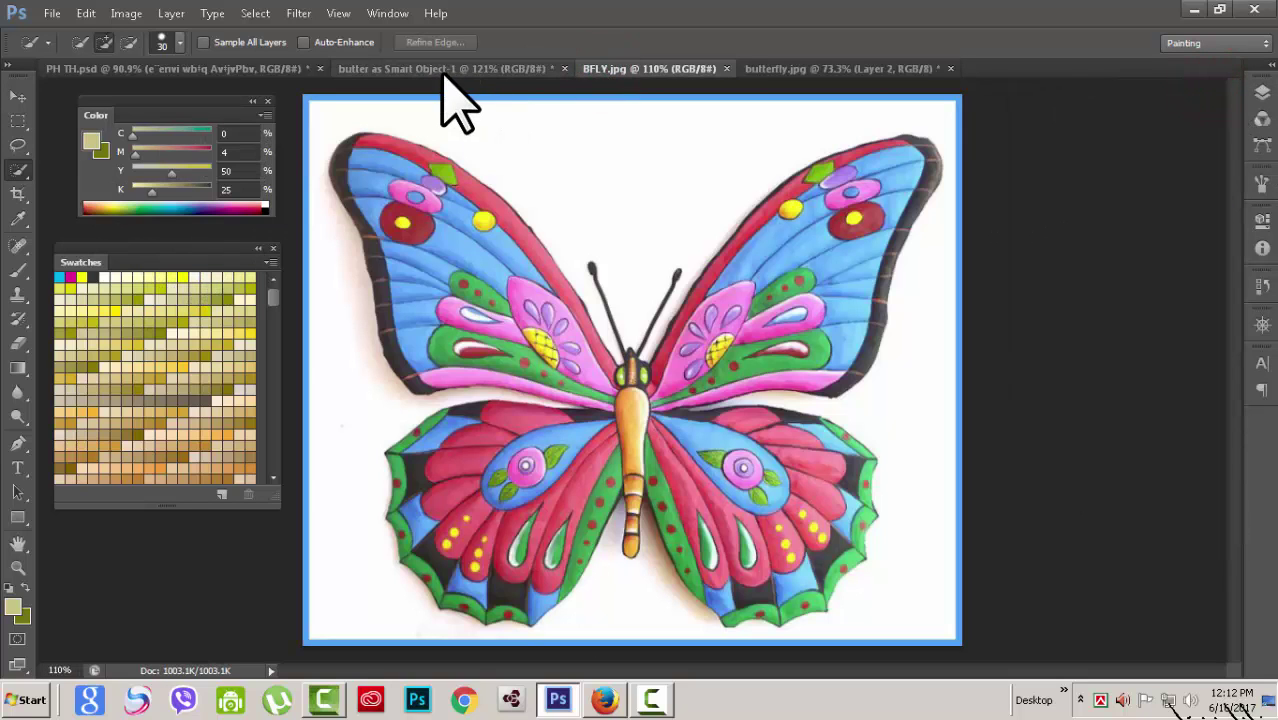
click(443, 69)
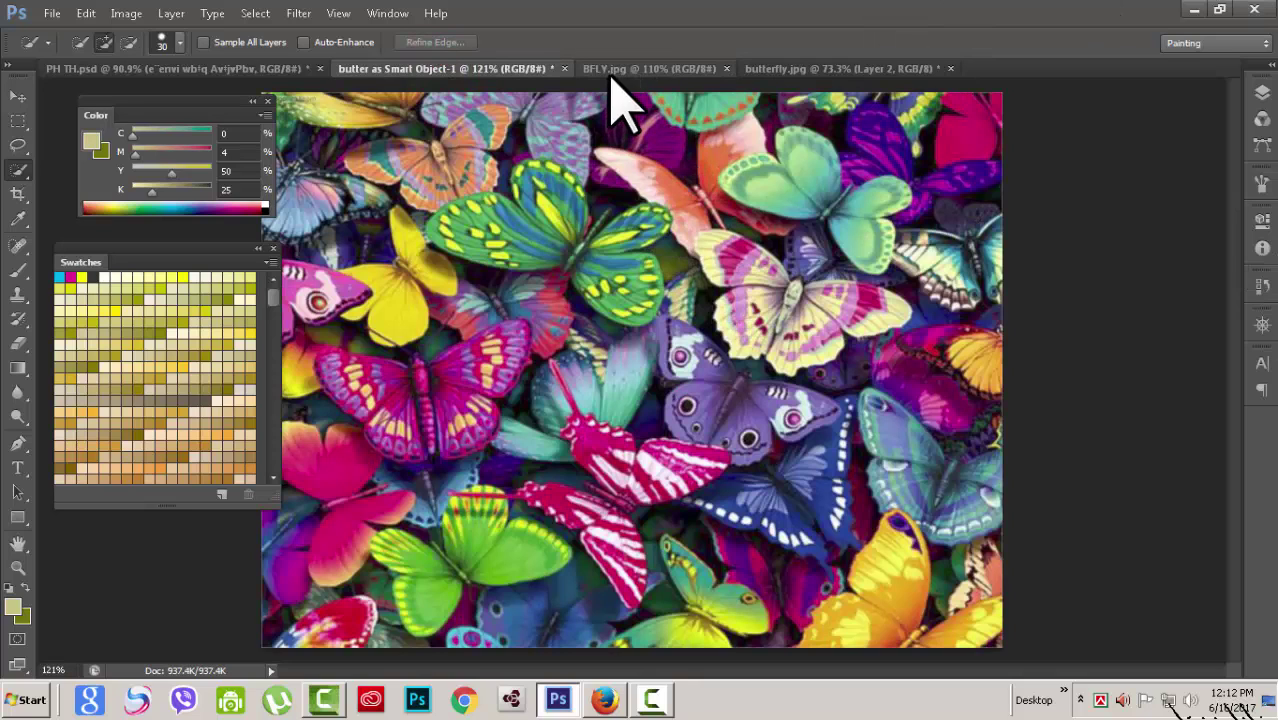
click(610, 68)
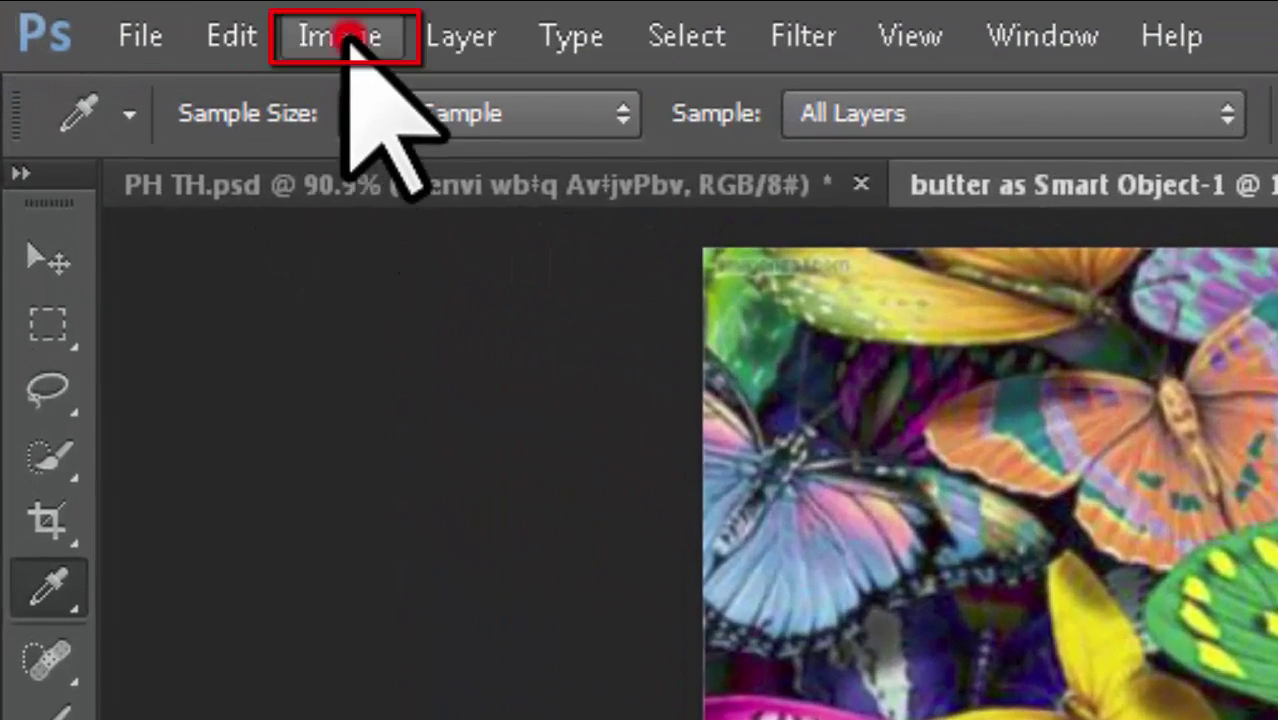
click(183, 19)
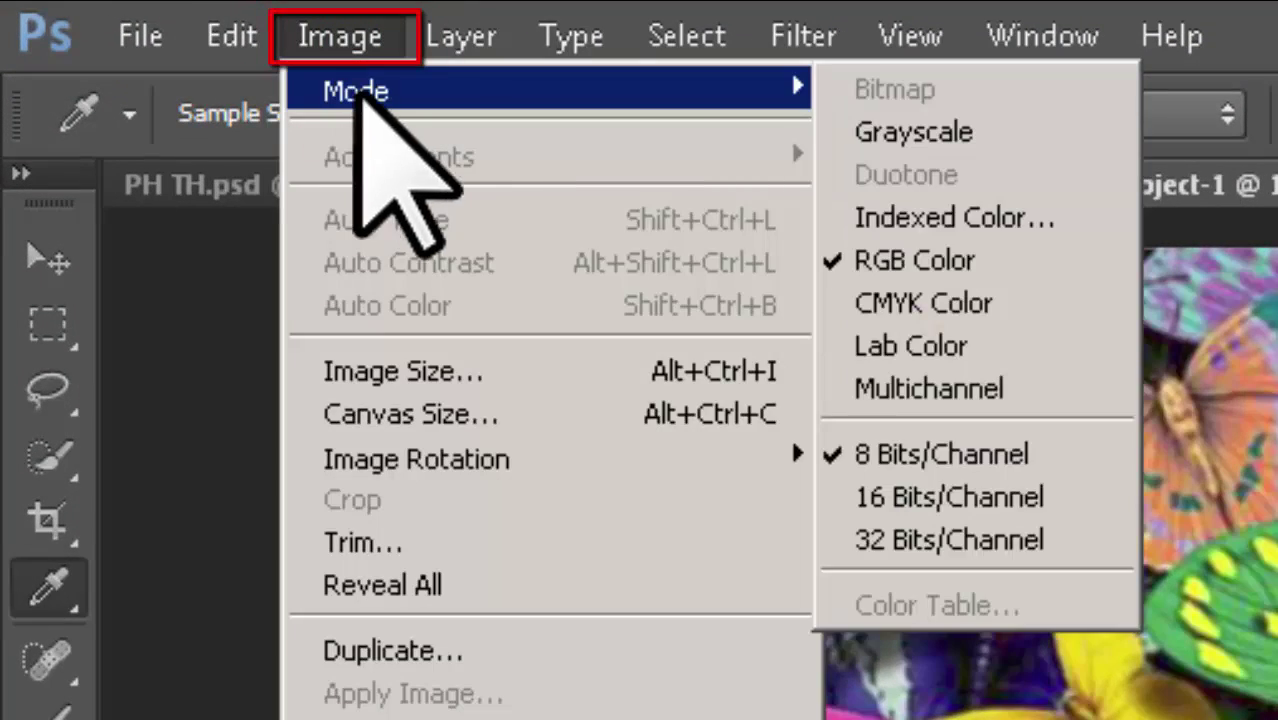
mouse_move(545, 91)
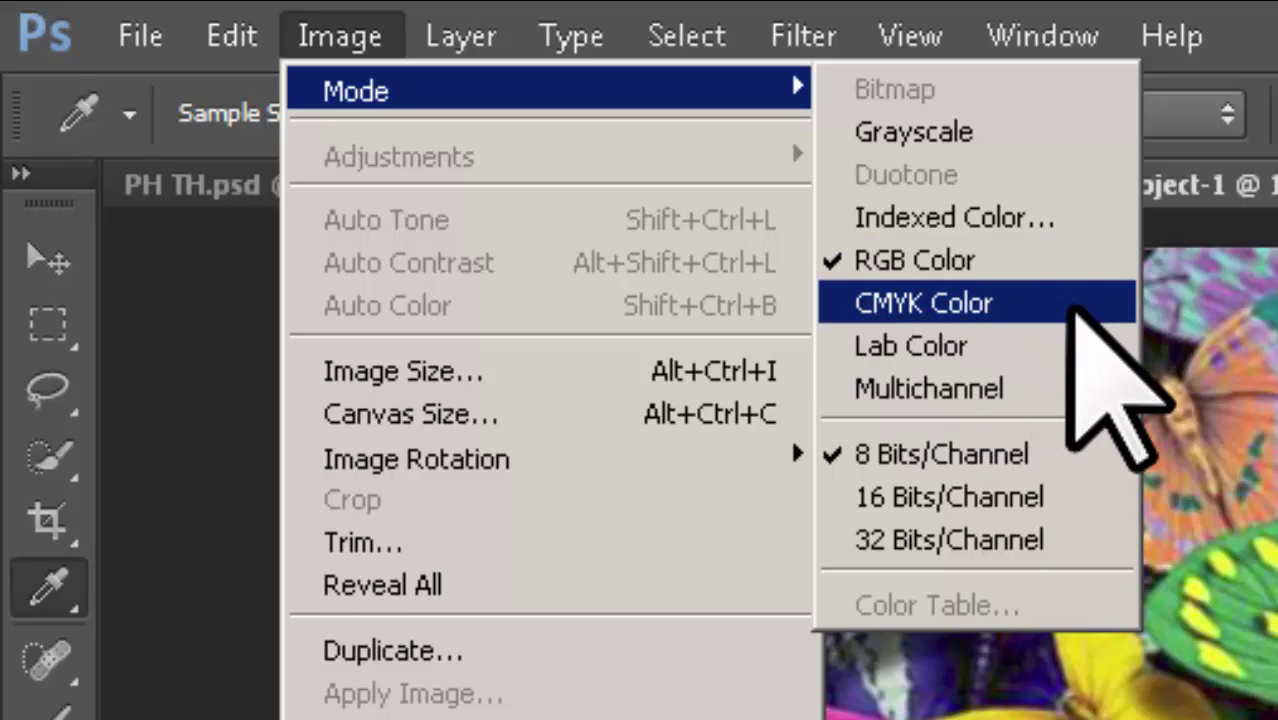
- Convert BFLY.jpg to CMYK Color, accept the warning, then convert it back to RGB Color
click(849, 302)
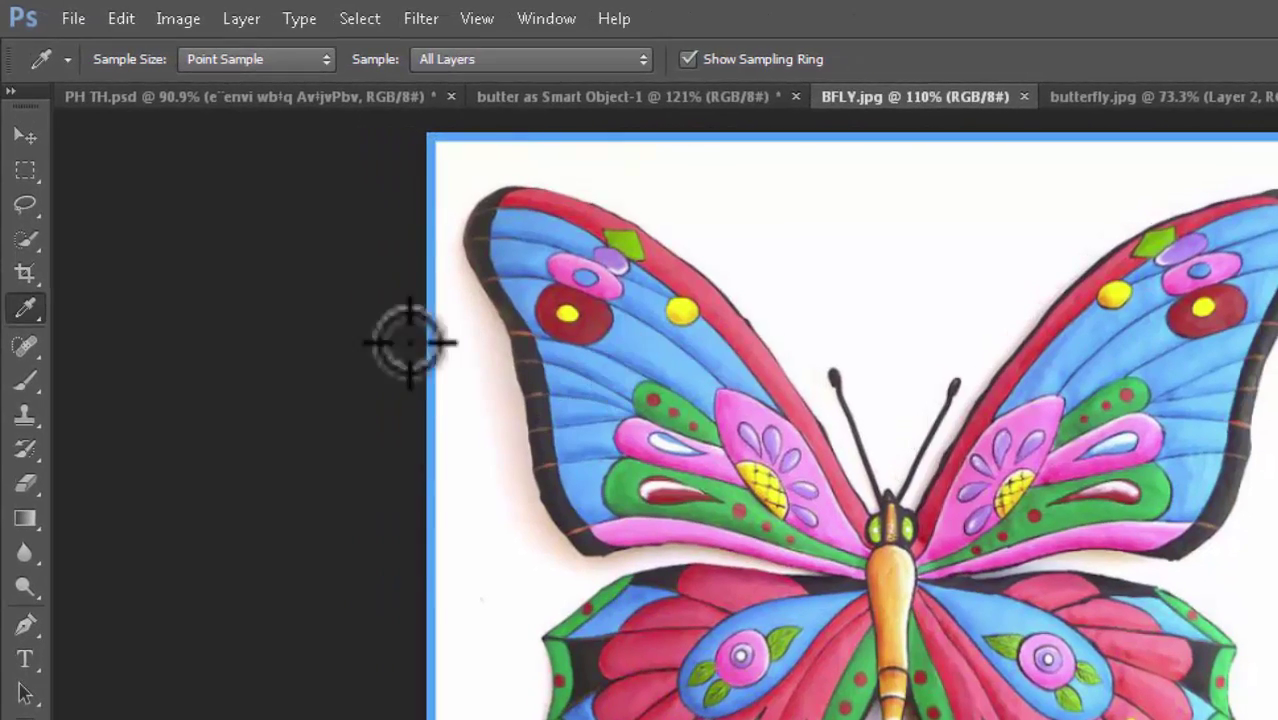
click(178, 19)
mouse_move(187, 47)
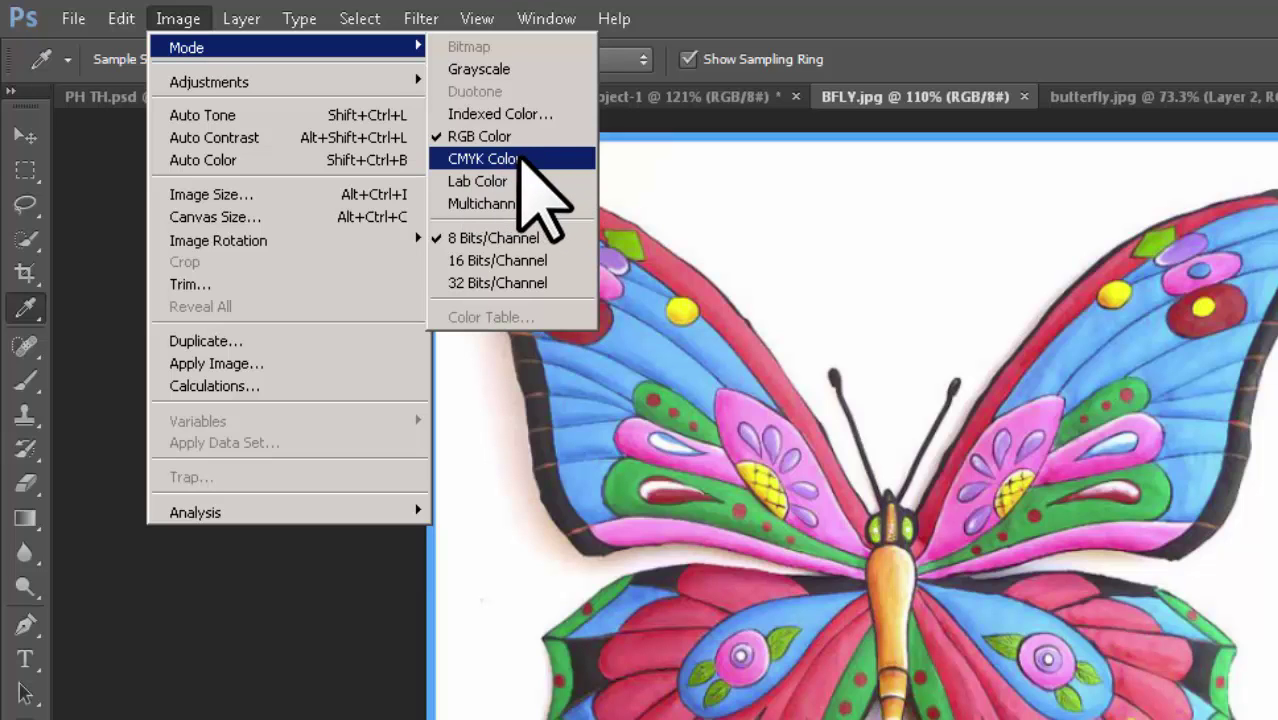
click(521, 158)
click(893, 416)
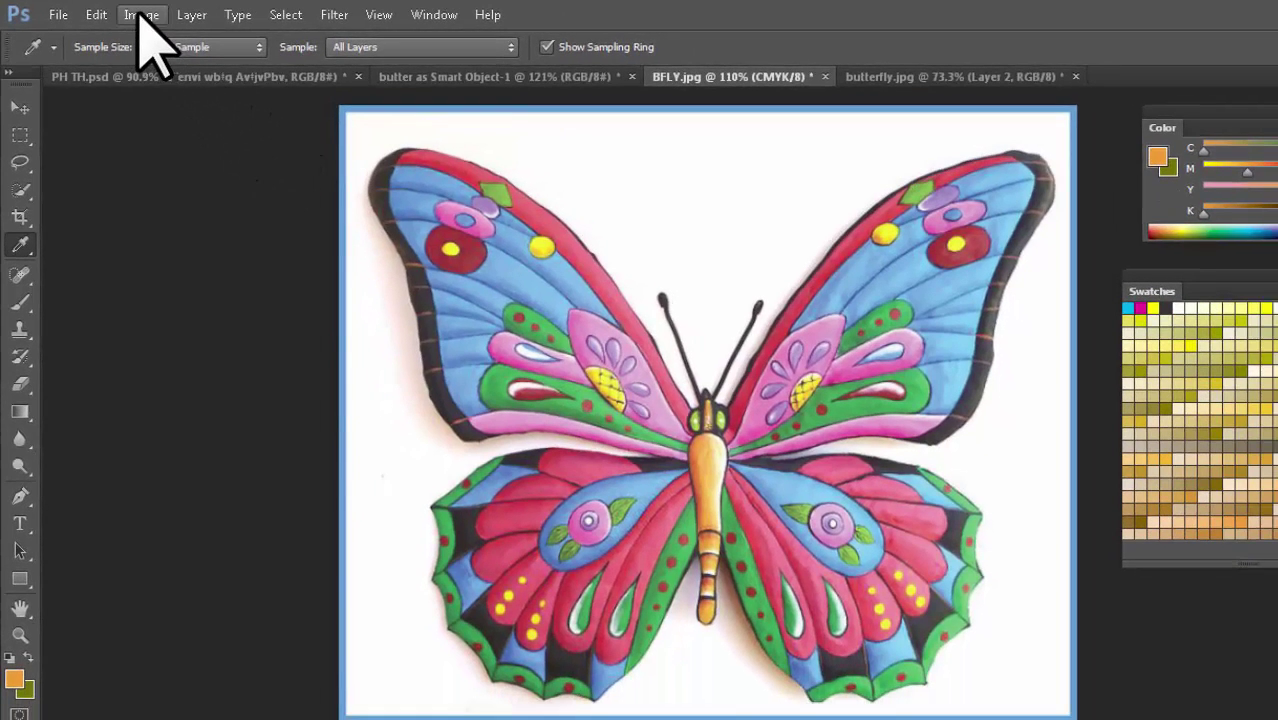
click(140, 15)
mouse_move(148, 37)
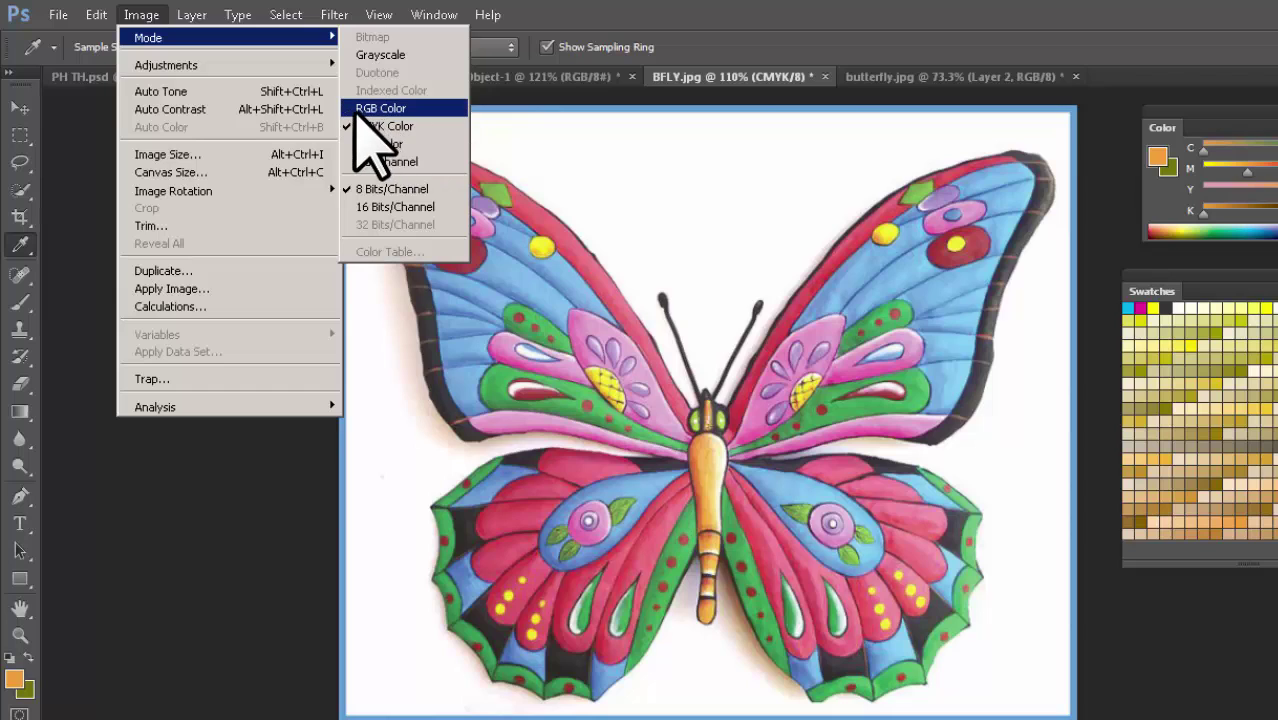
click(355, 109)
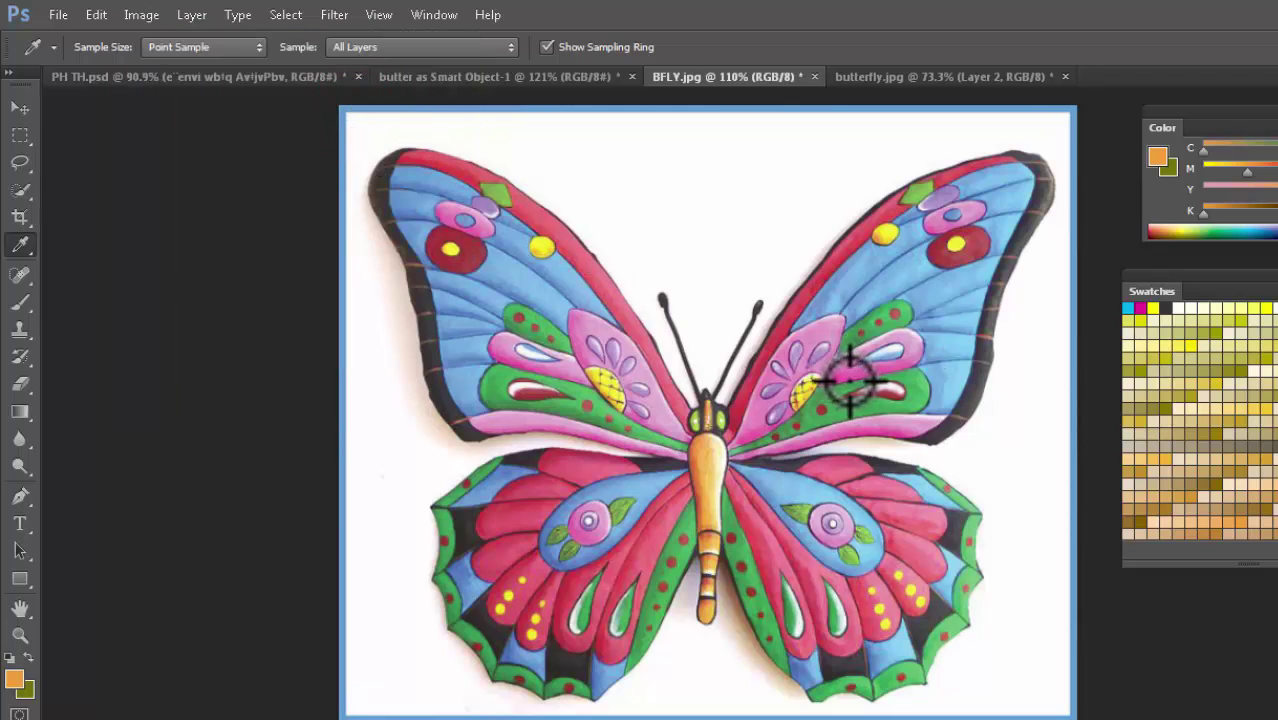
- Try a Grayscale conversion on BFLY.jpg and answer the discard colour information prompt
click(141, 14)
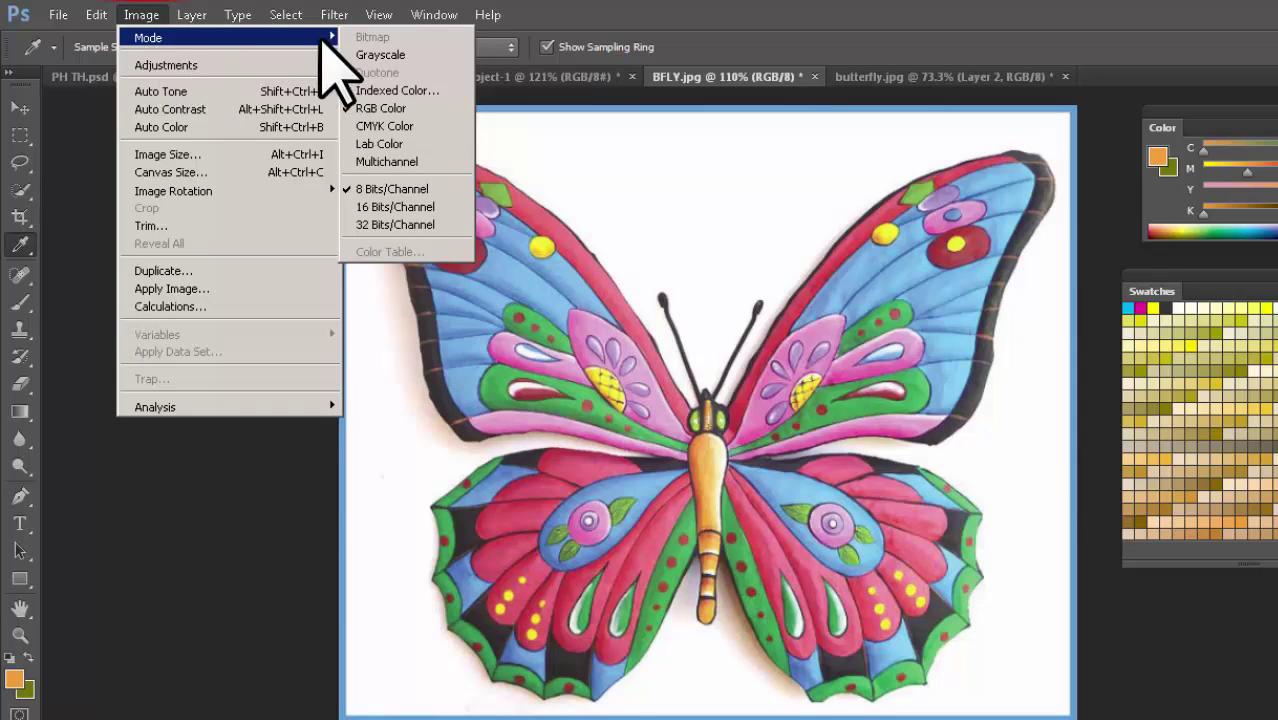
click(403, 57)
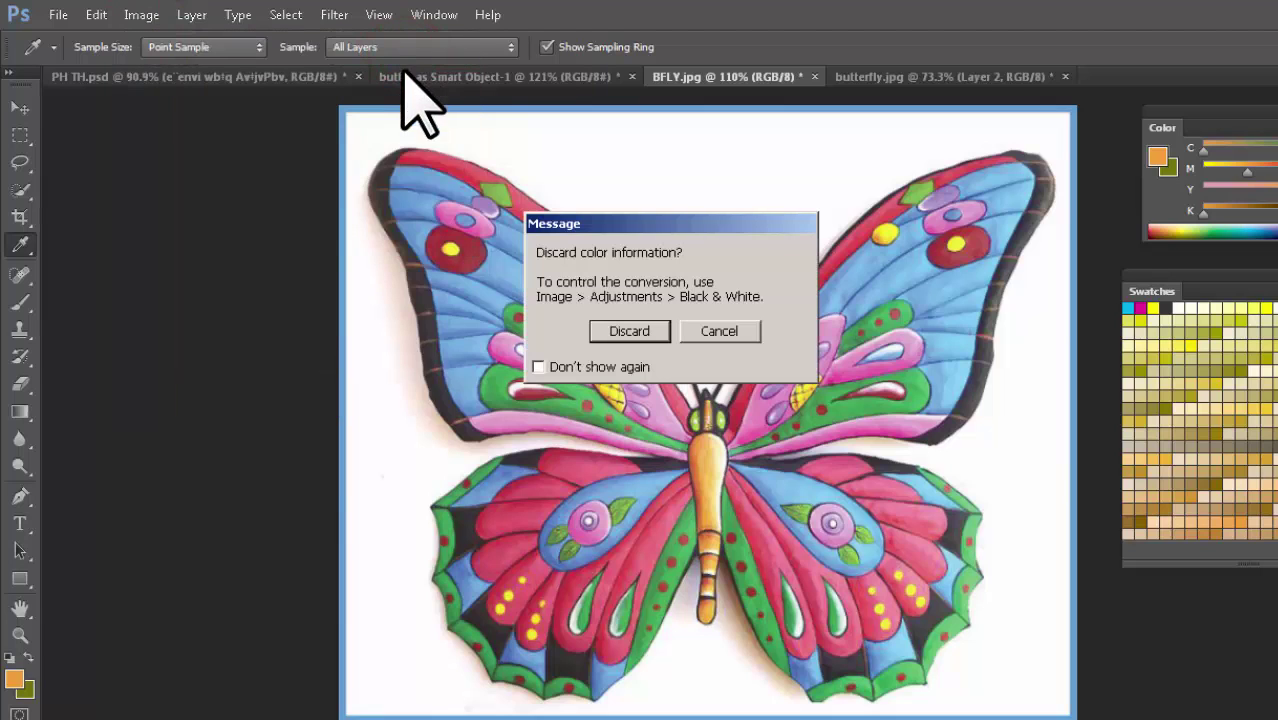
click(650, 330)
drag(618, 488, 666, 509)
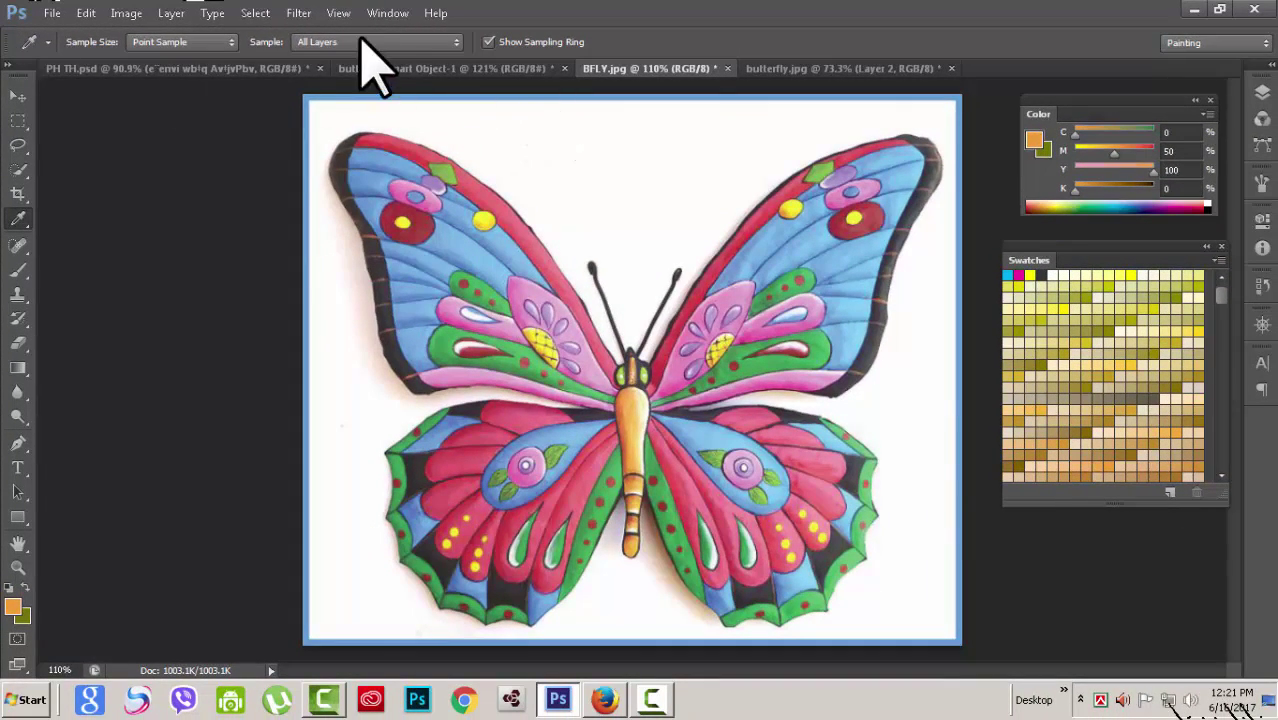
- Detach the Swatches panel and redock it with the Color panel
click(126, 13)
mouse_move(160, 33)
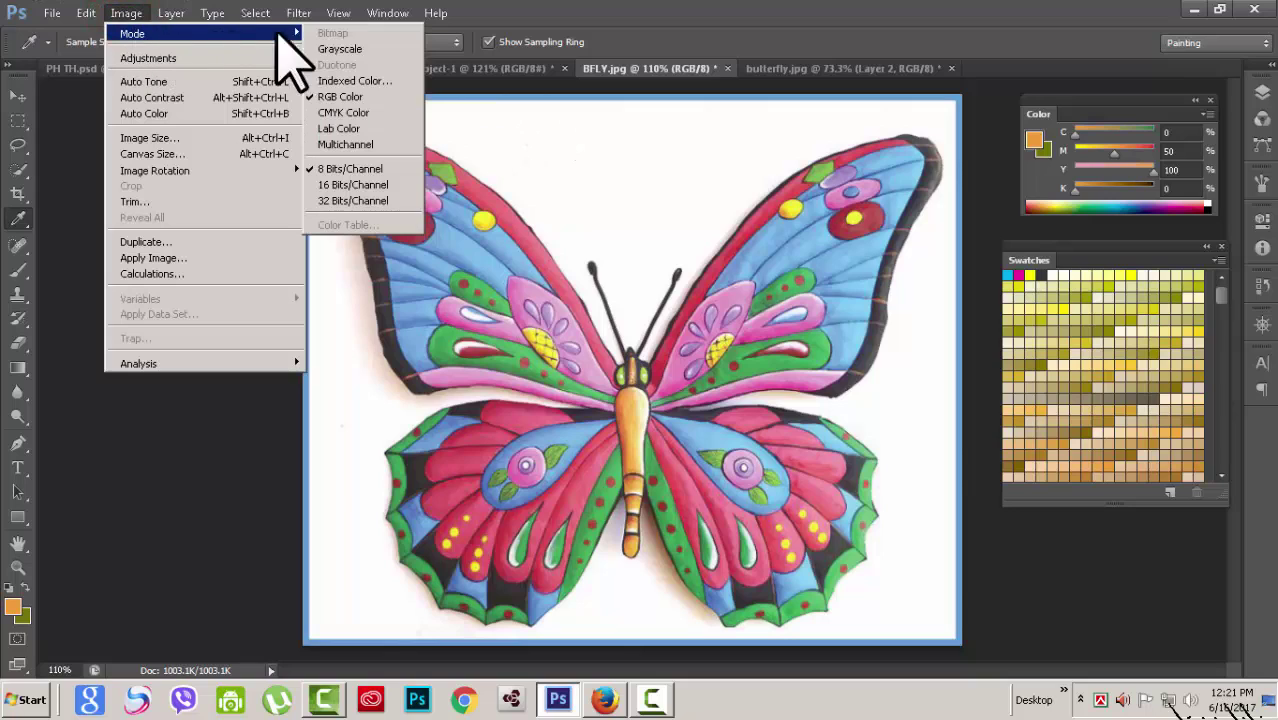
click(586, 175)
mouse_move(1188, 249)
mouse_down()
mouse_move(242, 251)
mouse_move(790, 354)
mouse_up()
drag(910, 328, 1141, 268)
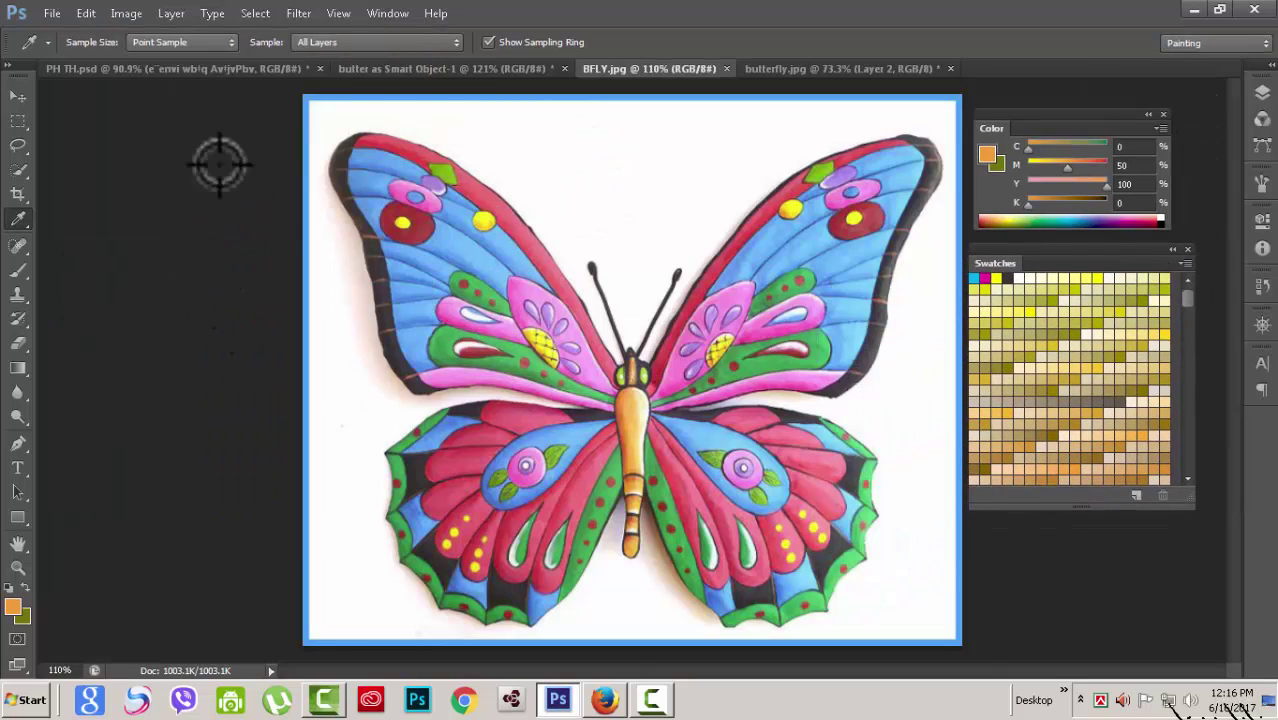
- Bring the 'butter as Smart Object-1' collage document to the front and nudge the Color/Swatches panels
click(420, 70)
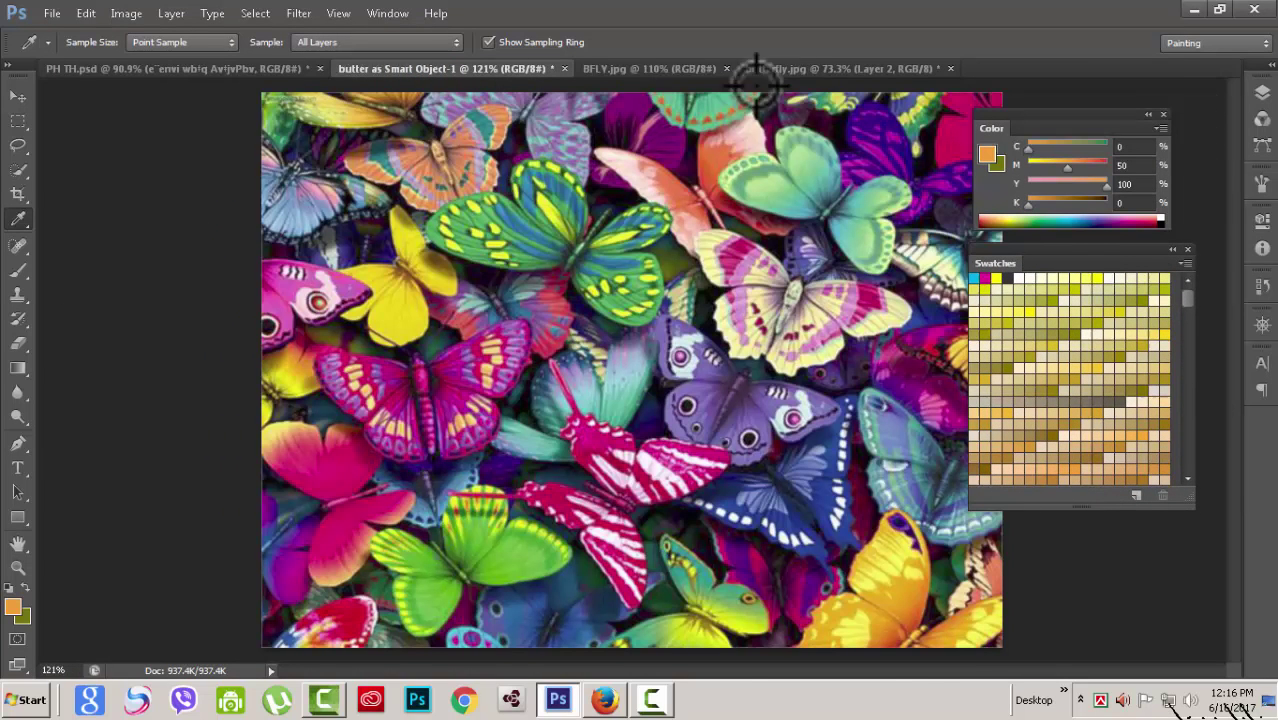
click(836, 70)
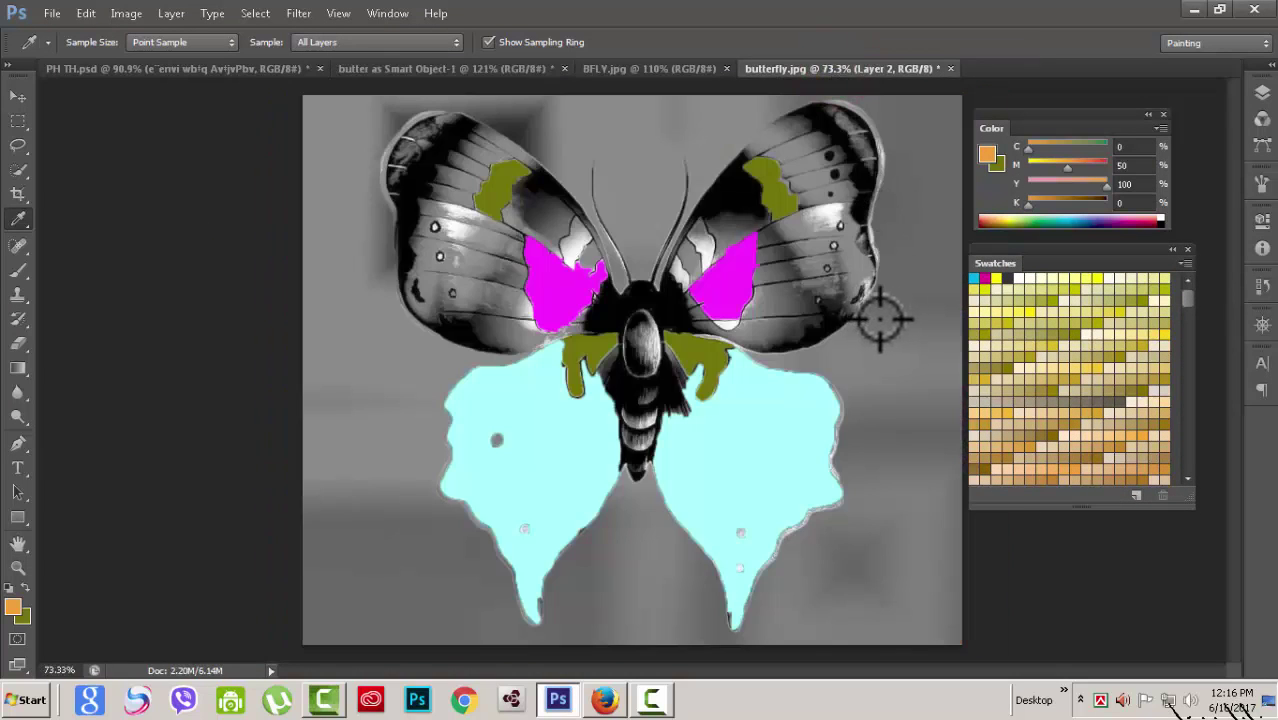
click(462, 70)
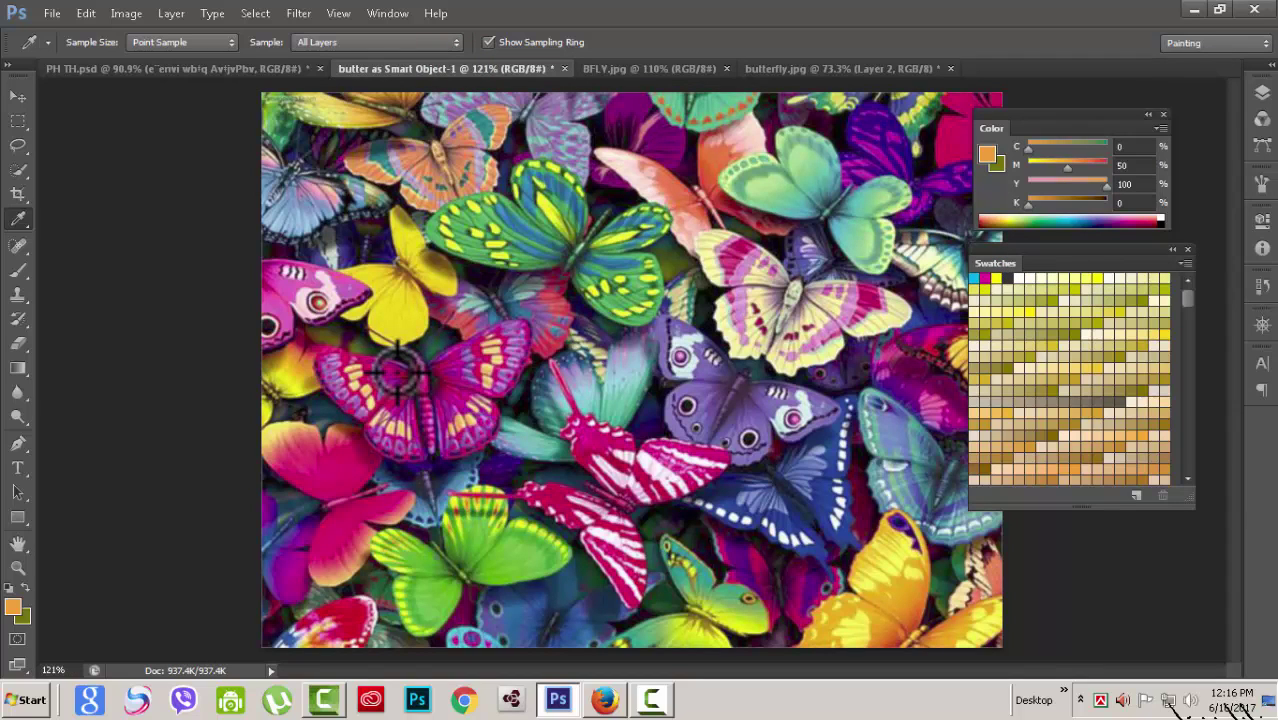
drag(1093, 110, 1140, 98)
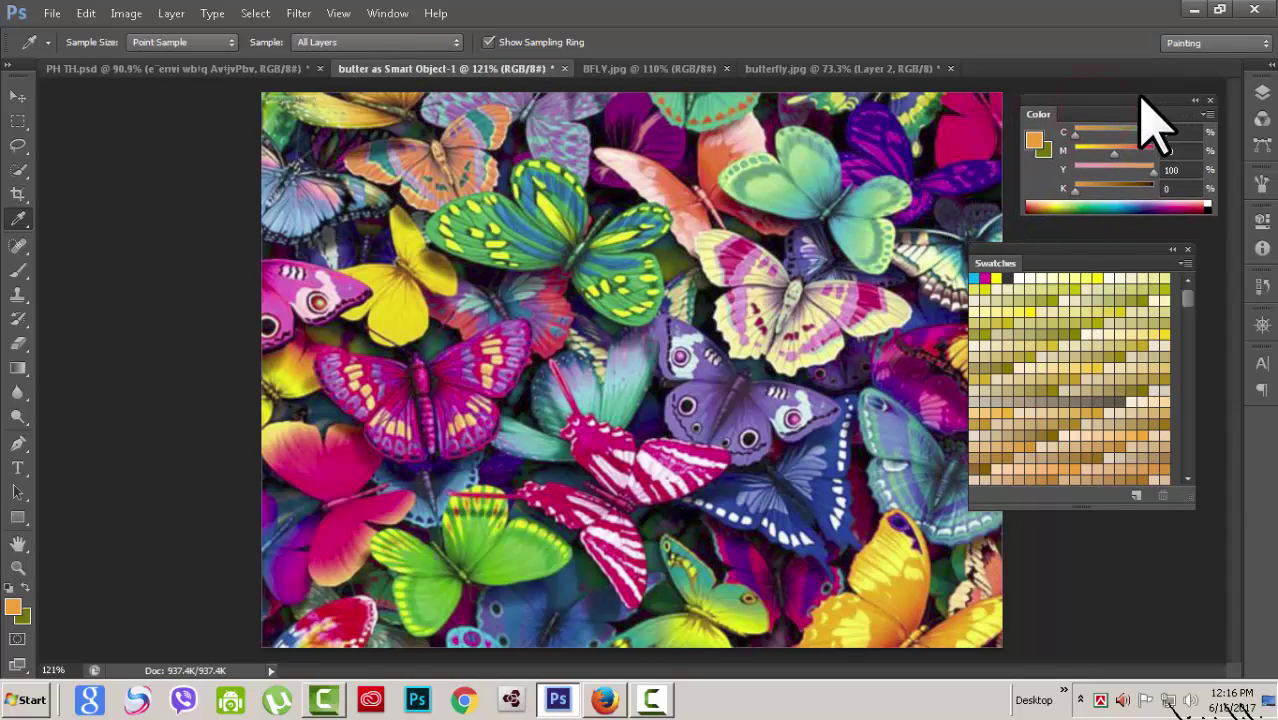